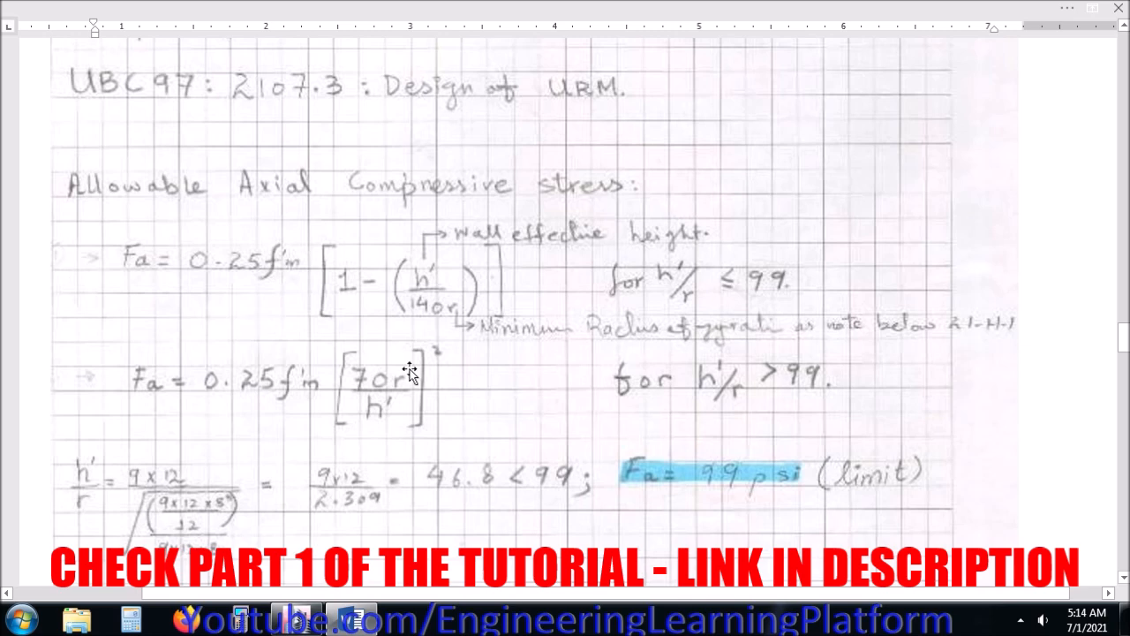
# Review the handwritten UBC 97 calculations of the allowable axial compressive, shear and tensile stresses, continuing to the stress check table.
pyautogui.scroll(-1, 444, 377)
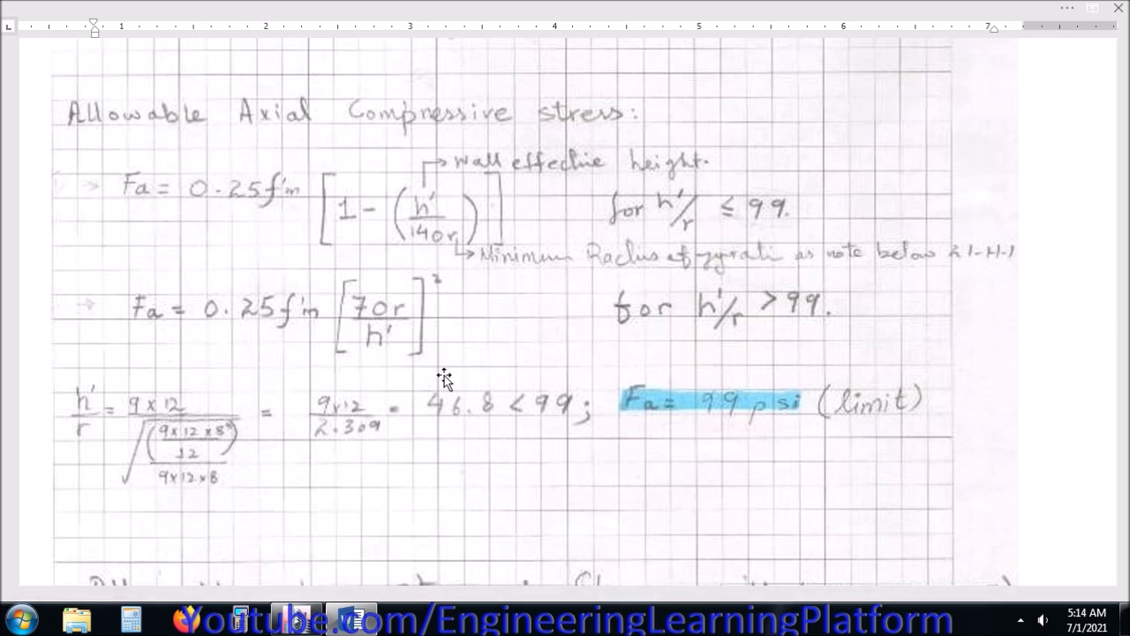
pyautogui.scroll(-1, 444, 378)
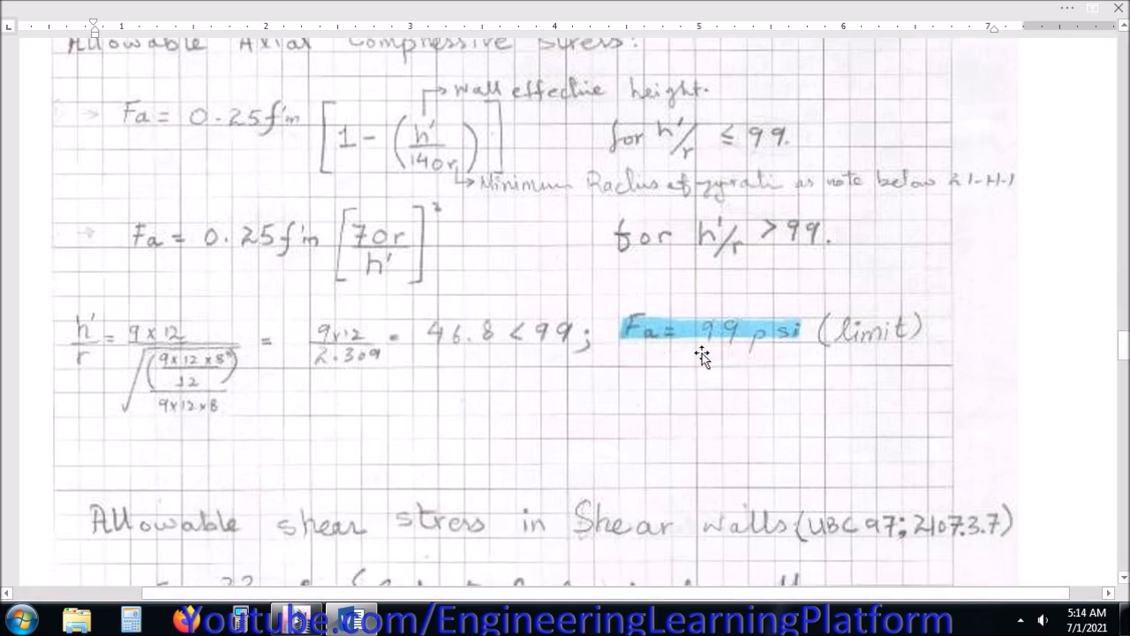
pyautogui.scroll(-4, 702, 353)
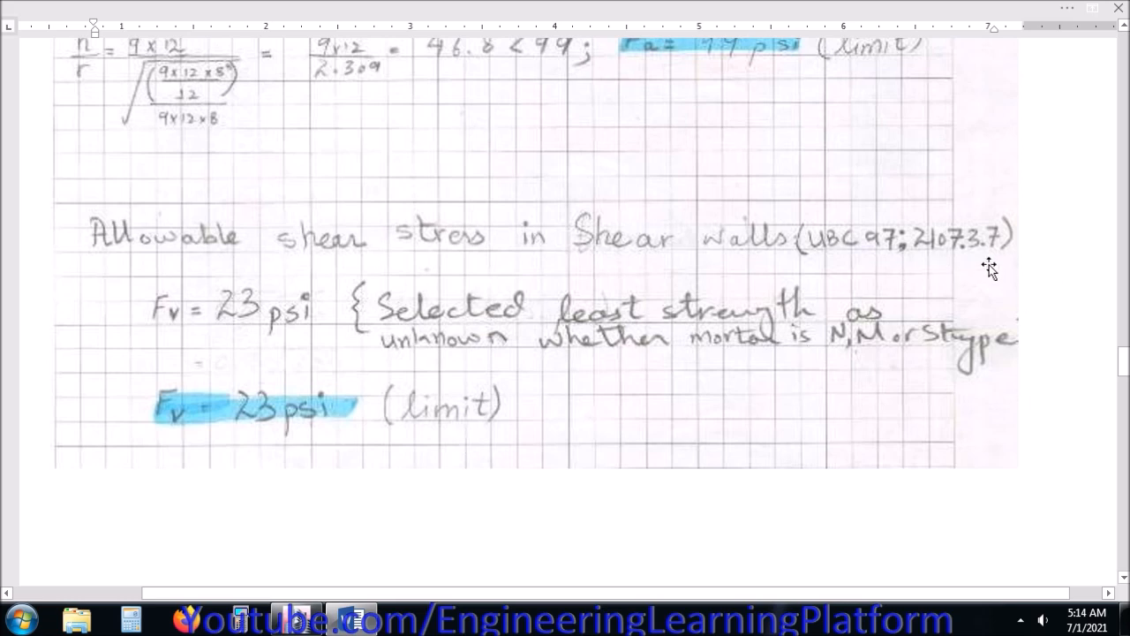
pyautogui.scroll(-12, 989, 269)
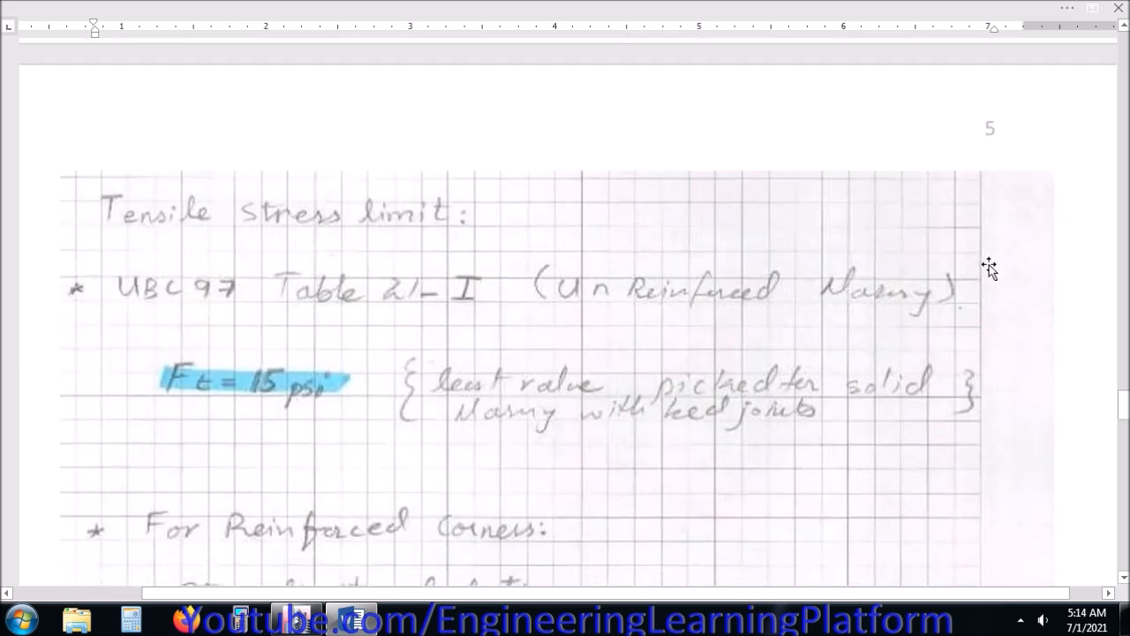
pyautogui.scroll(3, 989, 269)
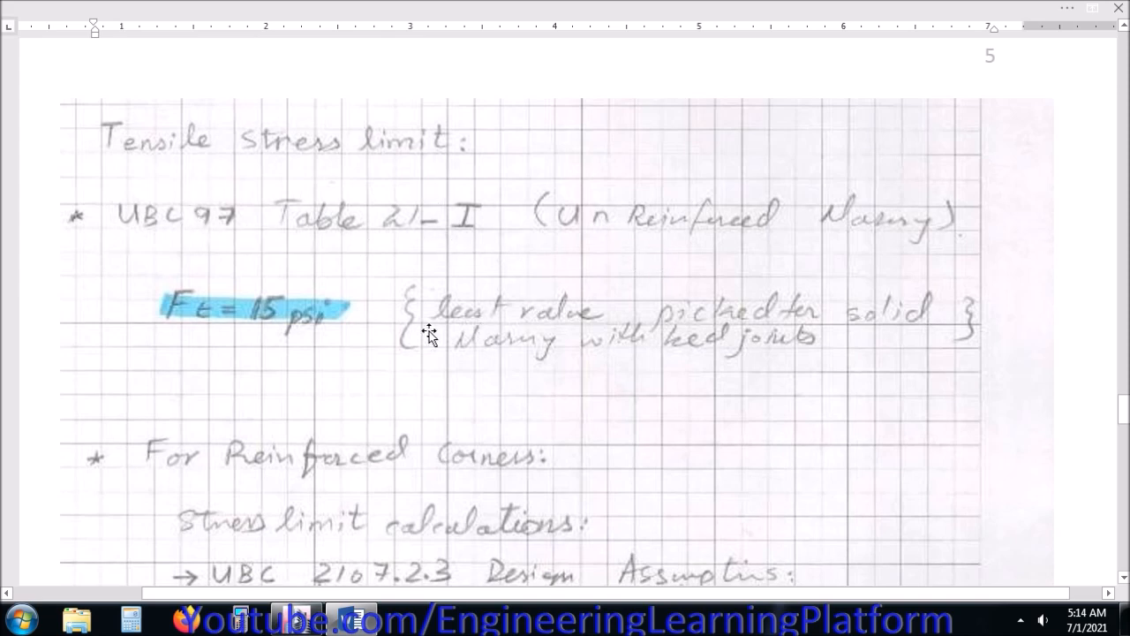
pyautogui.scroll(-4, 317, 332)
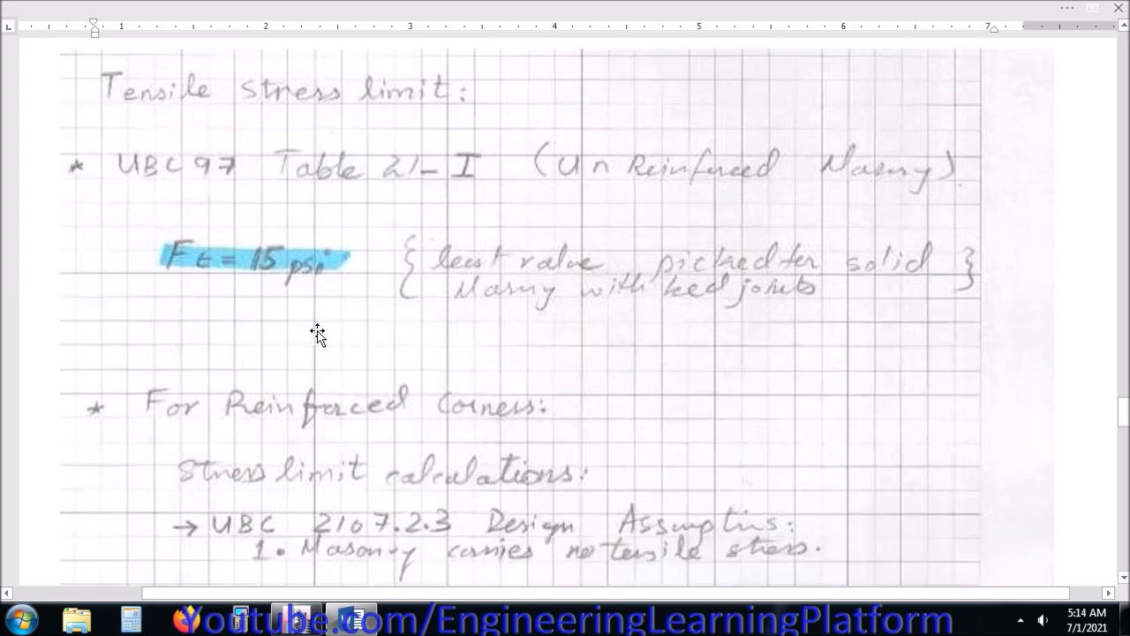
pyautogui.scroll(-5, 318, 332)
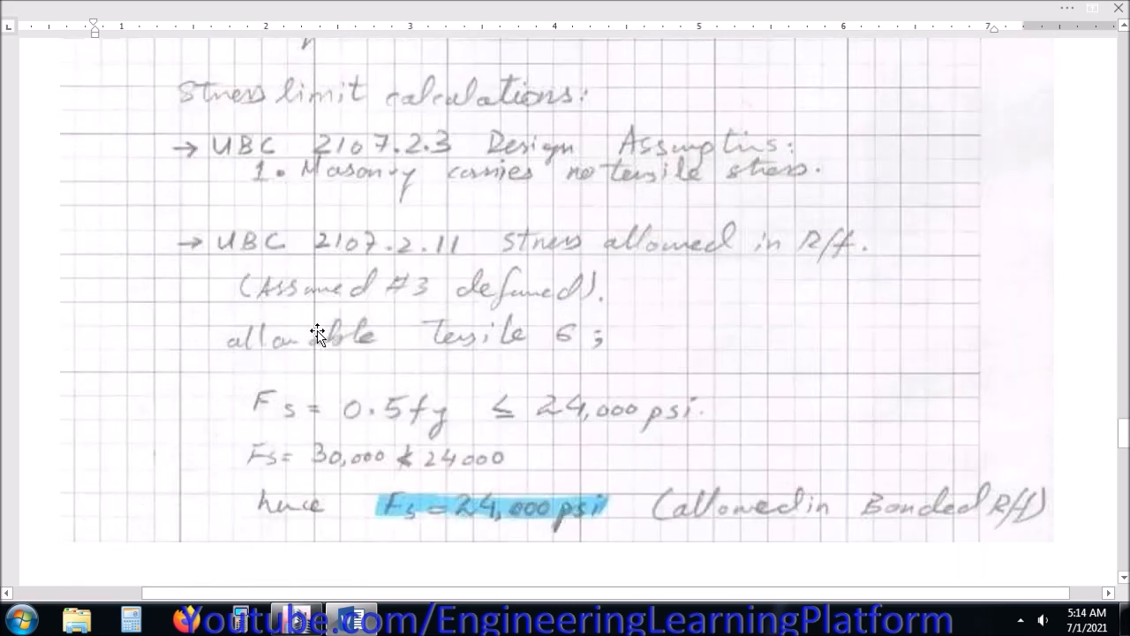
pyautogui.scroll(-6, 318, 332)
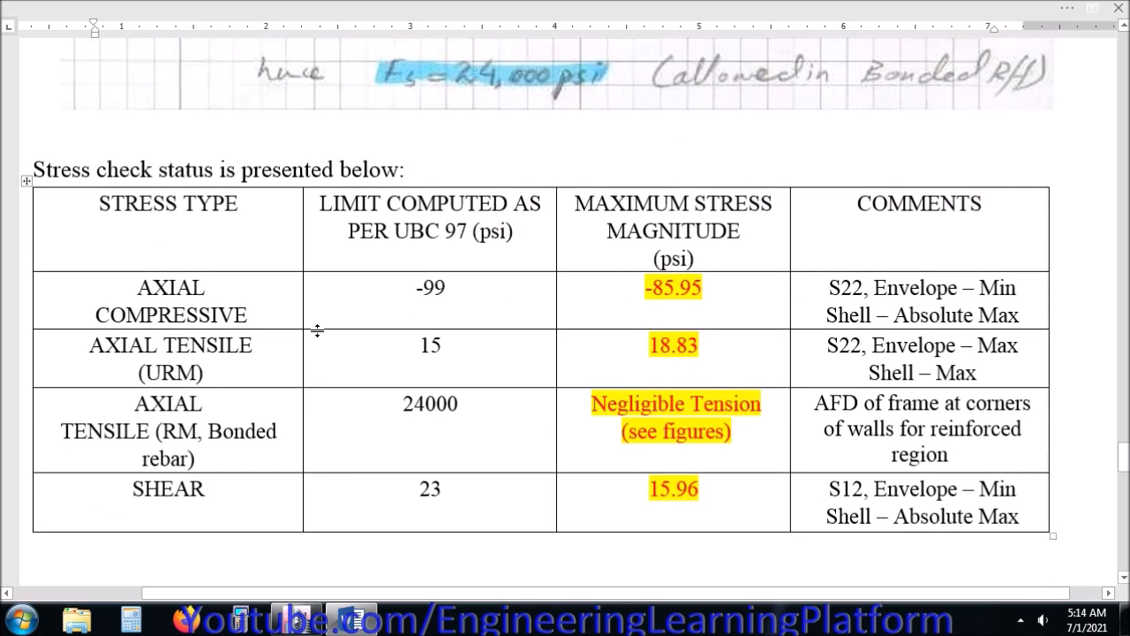
# Examine the stress check table, highlighting its computed limits, its maximum stress magnitudes and the axial compressive entry.
pyautogui.moveTo(396, 283); pyautogui.dragTo(462, 588)
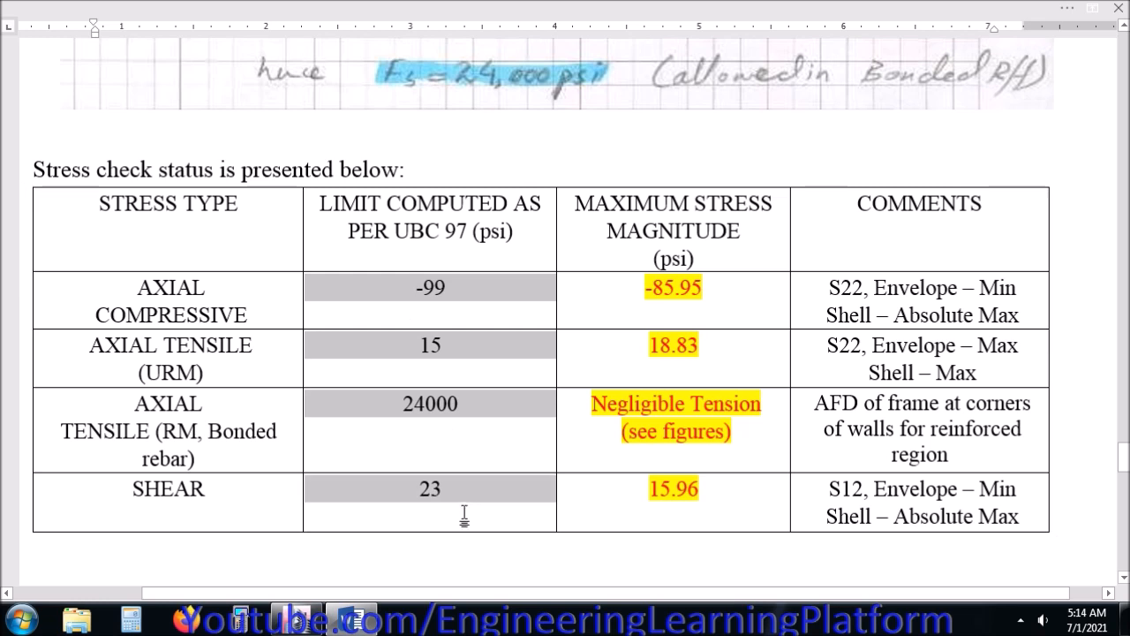
pyautogui.moveTo(631, 300); pyautogui.dragTo(726, 476)
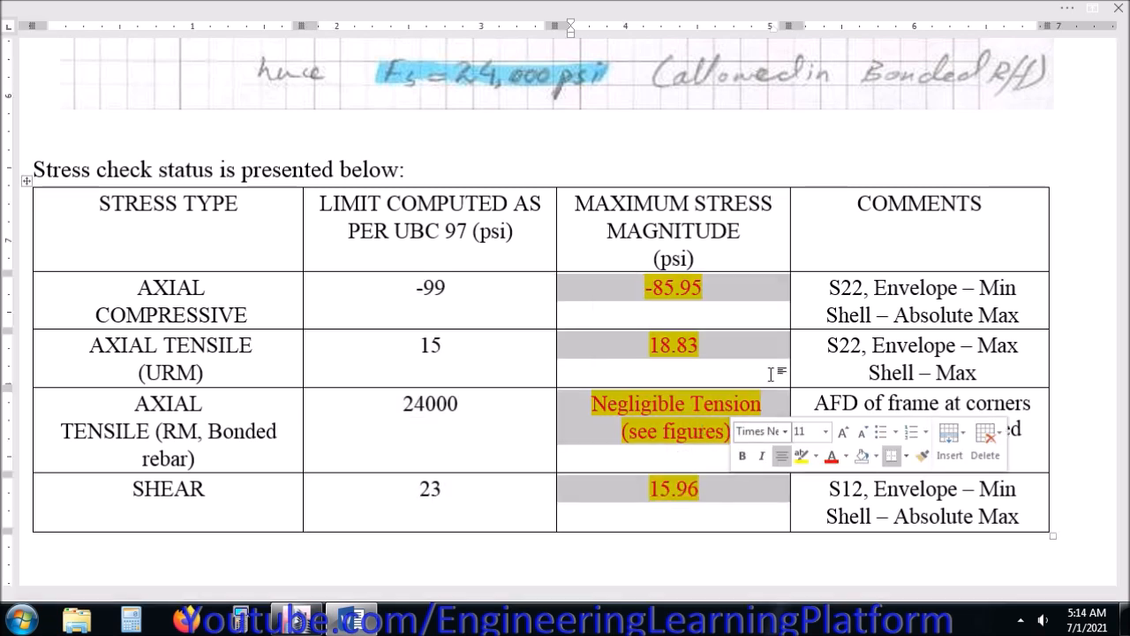
pyautogui.click(638, 299)
pyautogui.moveTo(90, 290); pyautogui.dragTo(252, 312)
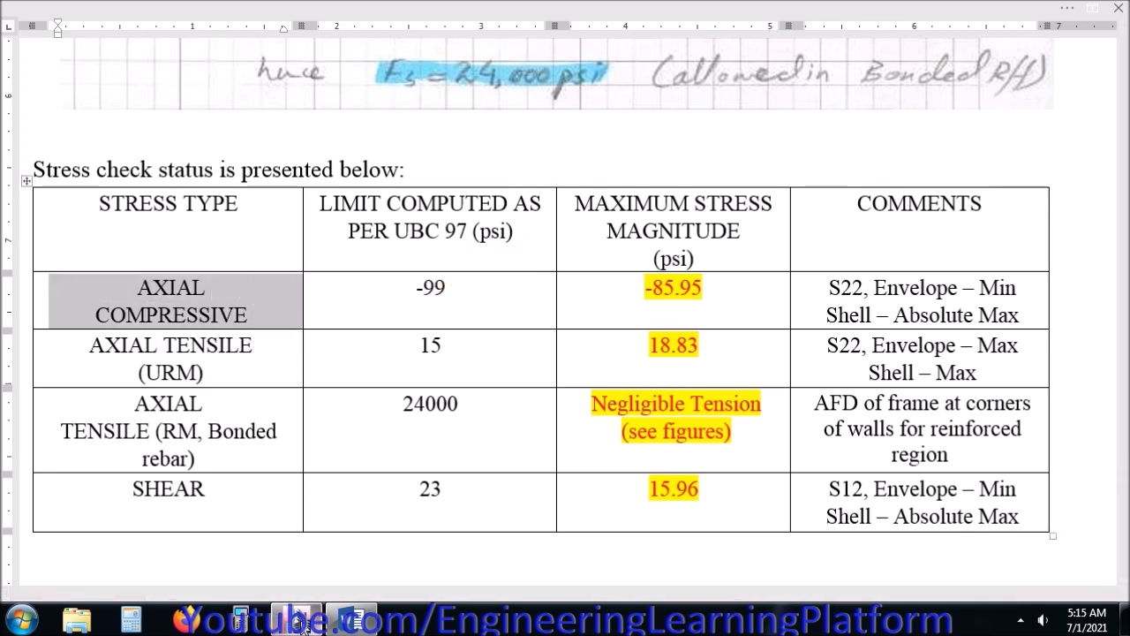
# Switch to the masonry building model in ETABS and set its default 3-D view.
pyautogui.moveTo(301, 621)
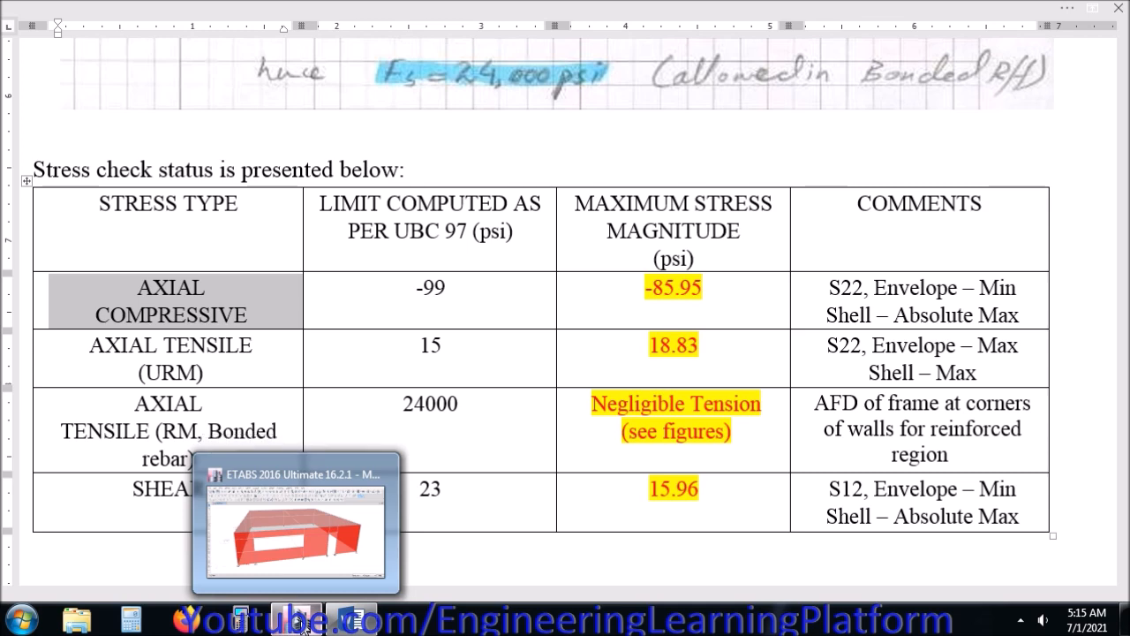
pyautogui.click(301, 621)
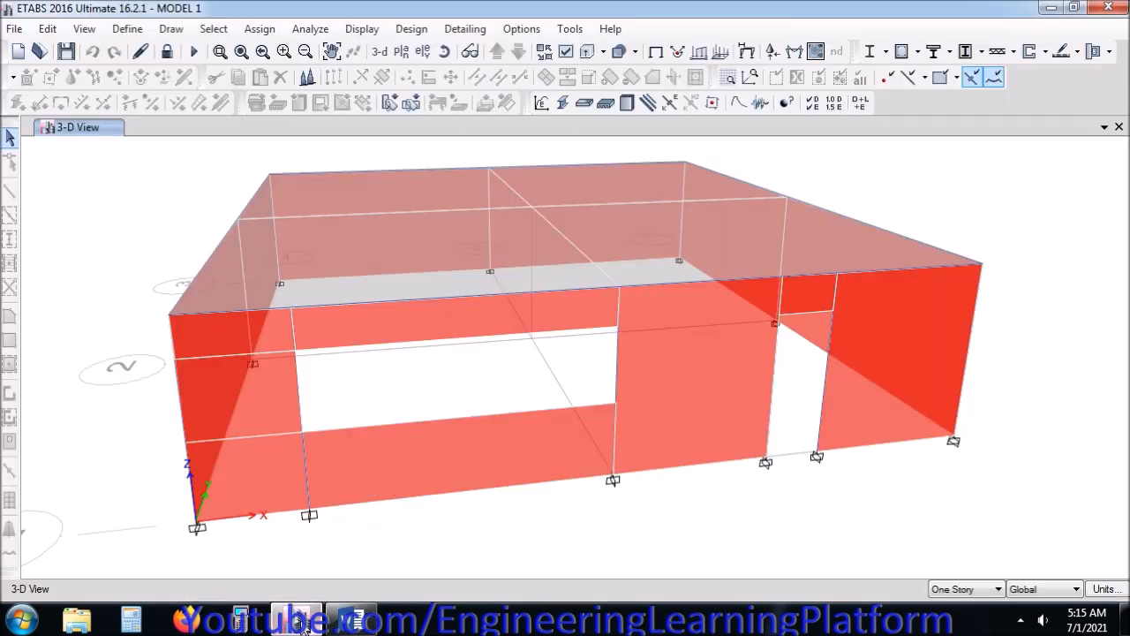
pyautogui.click(380, 52)
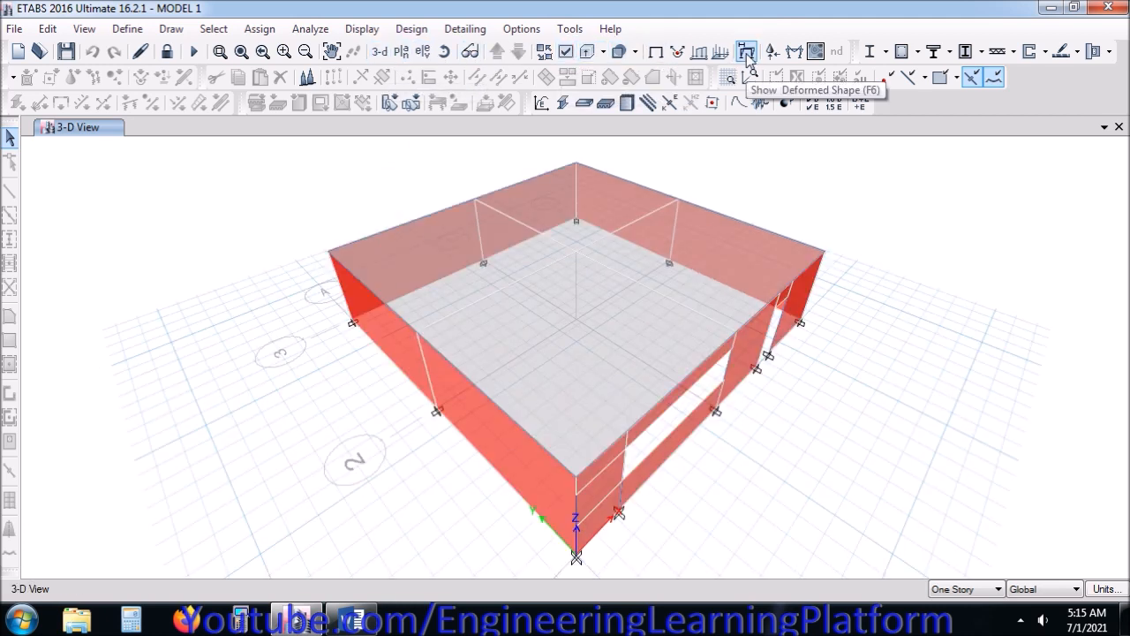
# Open the shell forces/stresses display settings and choose the ASD ENVELOPE load combination.
pyautogui.click(814, 51)
pyautogui.click(511, 88)
pyautogui.click(529, 110)
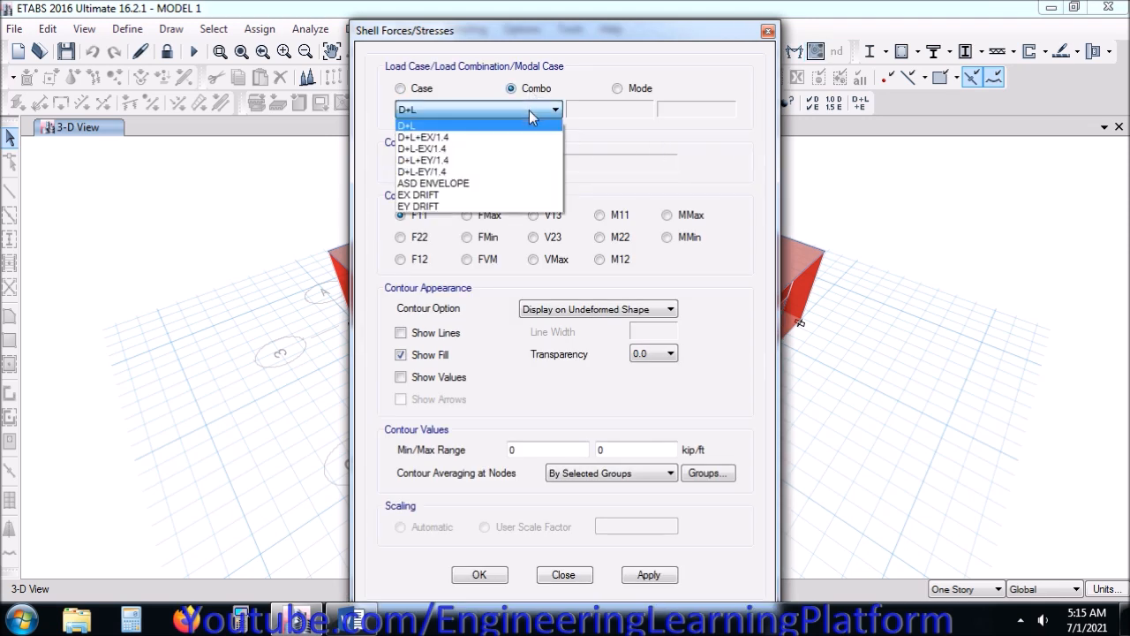
pyautogui.click(486, 186)
pyautogui.click(474, 162)
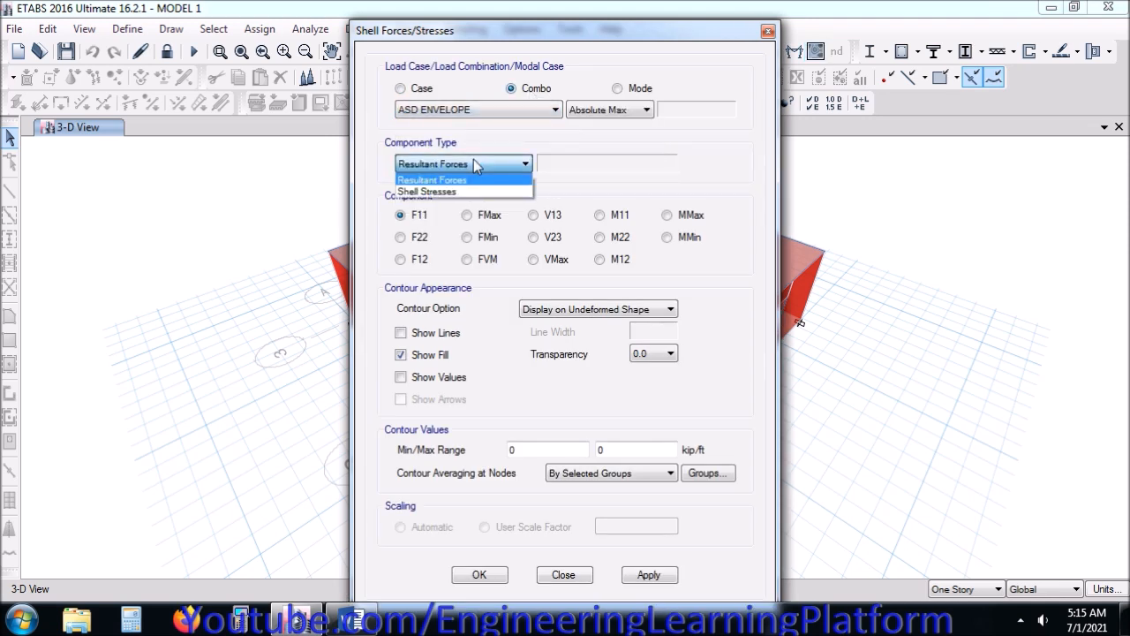
pyautogui.click(459, 192)
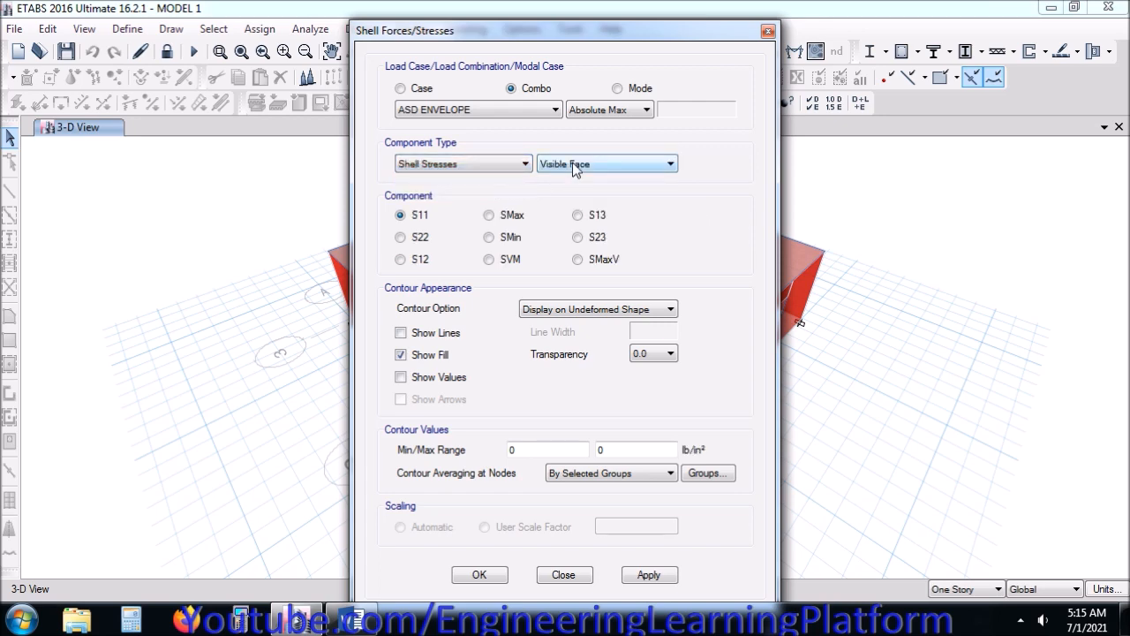
pyautogui.click(501, 163)
pyautogui.click(479, 177)
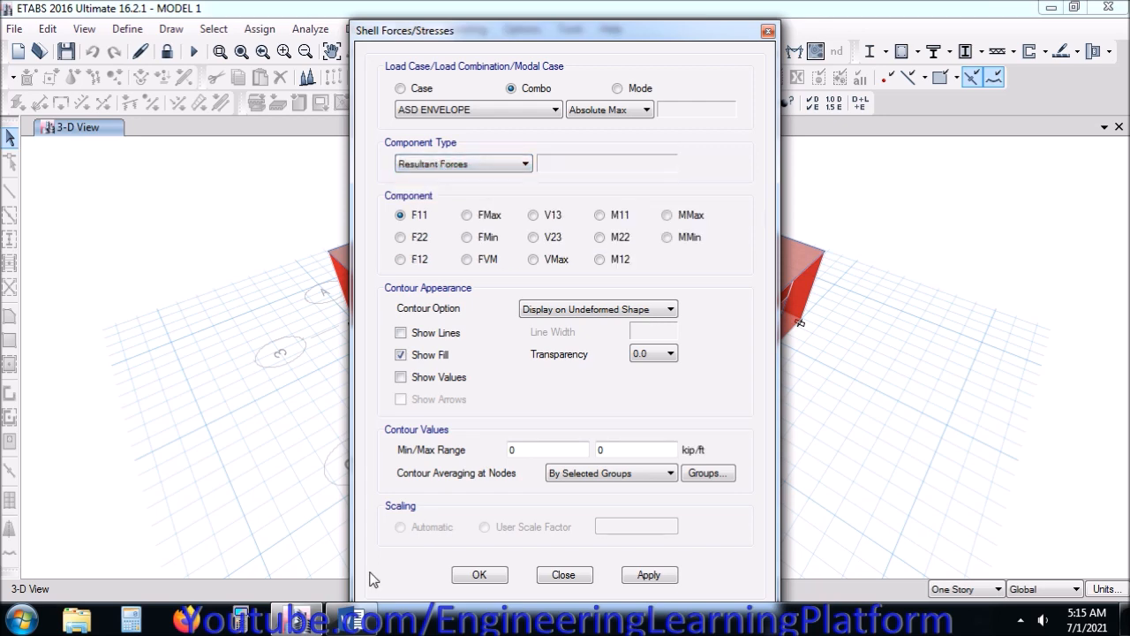
pyautogui.click(353, 620)
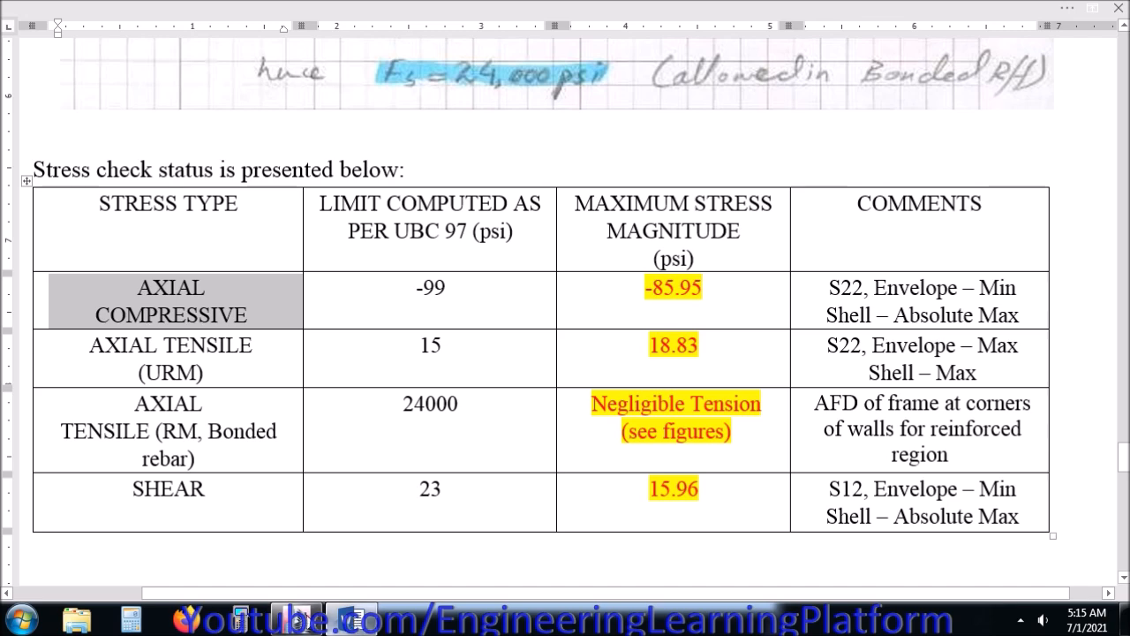
pyautogui.click(297, 621)
# Display S22 shell stress contours for the envelope's Min values with the Absolute Maximum face option, and place the settings dialog beside the model.
pyautogui.click(475, 164)
pyautogui.click(471, 191)
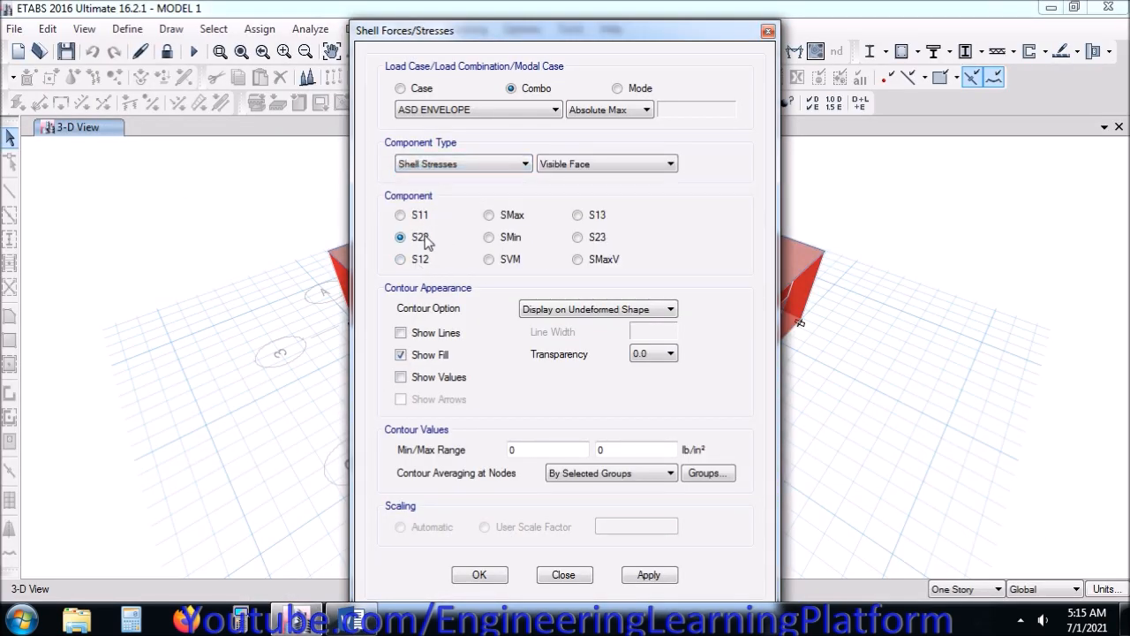
pyautogui.click(608, 109)
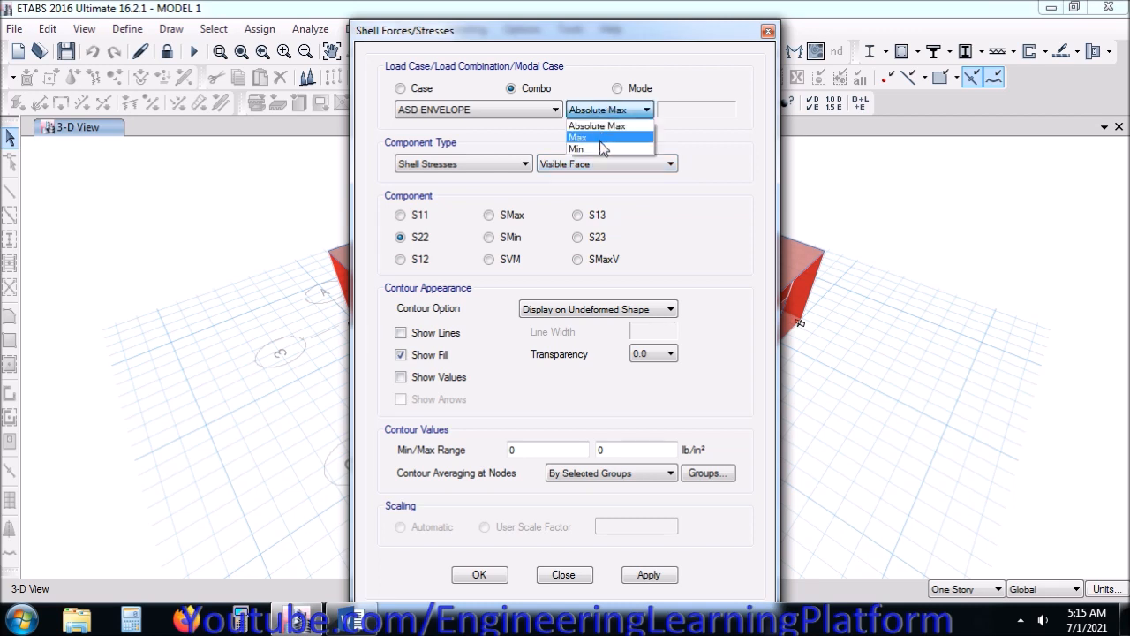
pyautogui.click(600, 147)
pyautogui.click(605, 164)
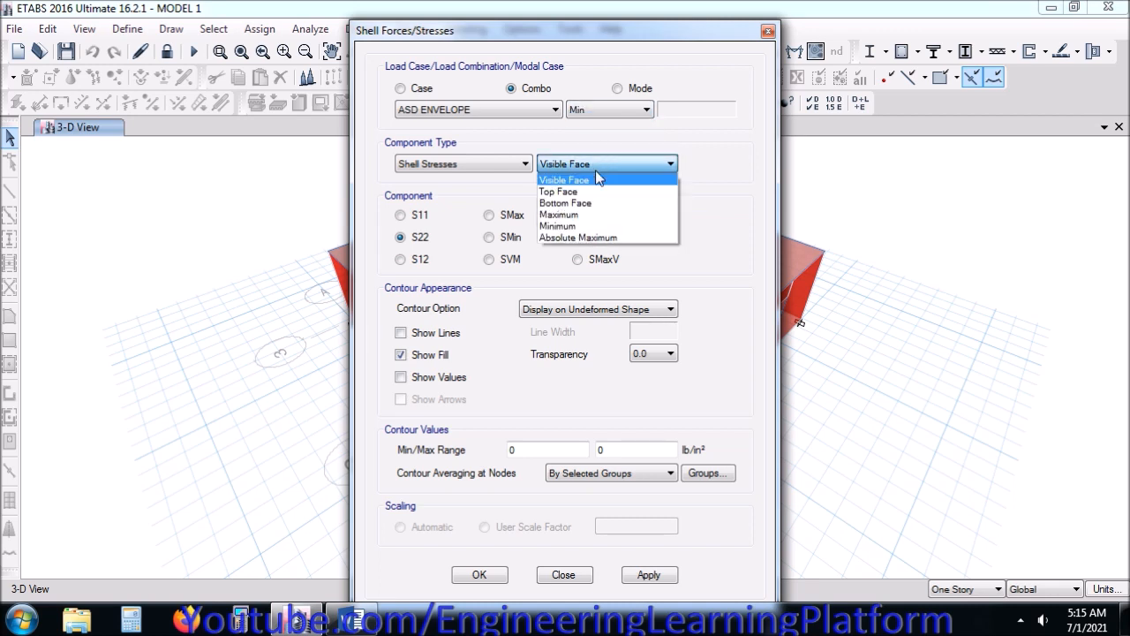
pyautogui.click(573, 237)
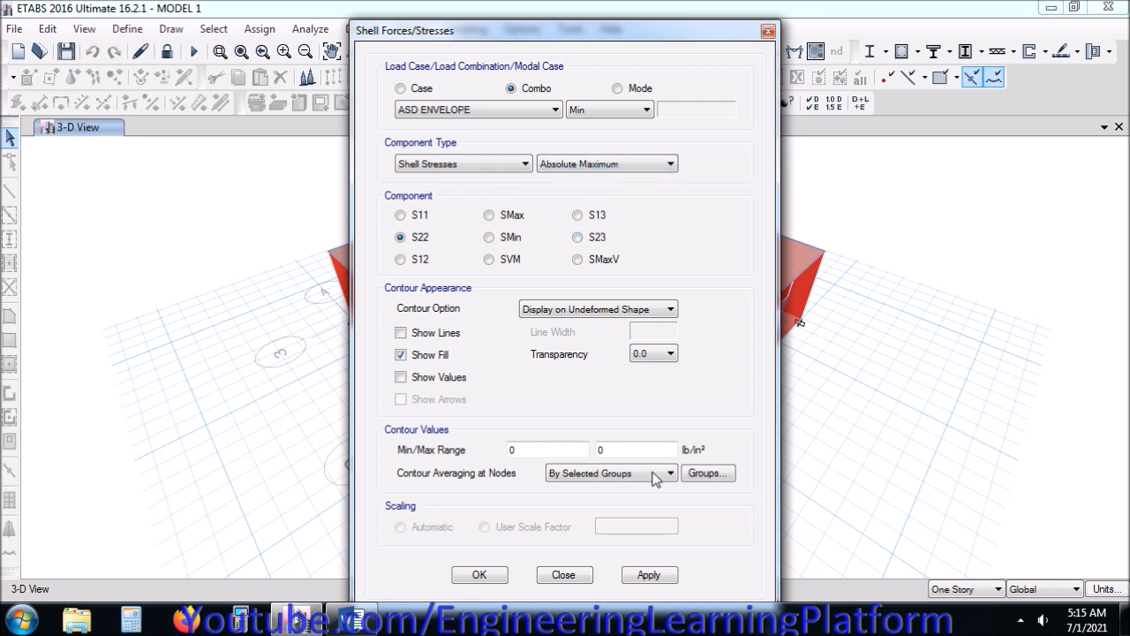
pyautogui.click(647, 575)
pyautogui.moveTo(494, 40); pyautogui.dragTo(1072, 69)
pyautogui.moveTo(771, 459); pyautogui.dragTo(730, 457, button='middle')
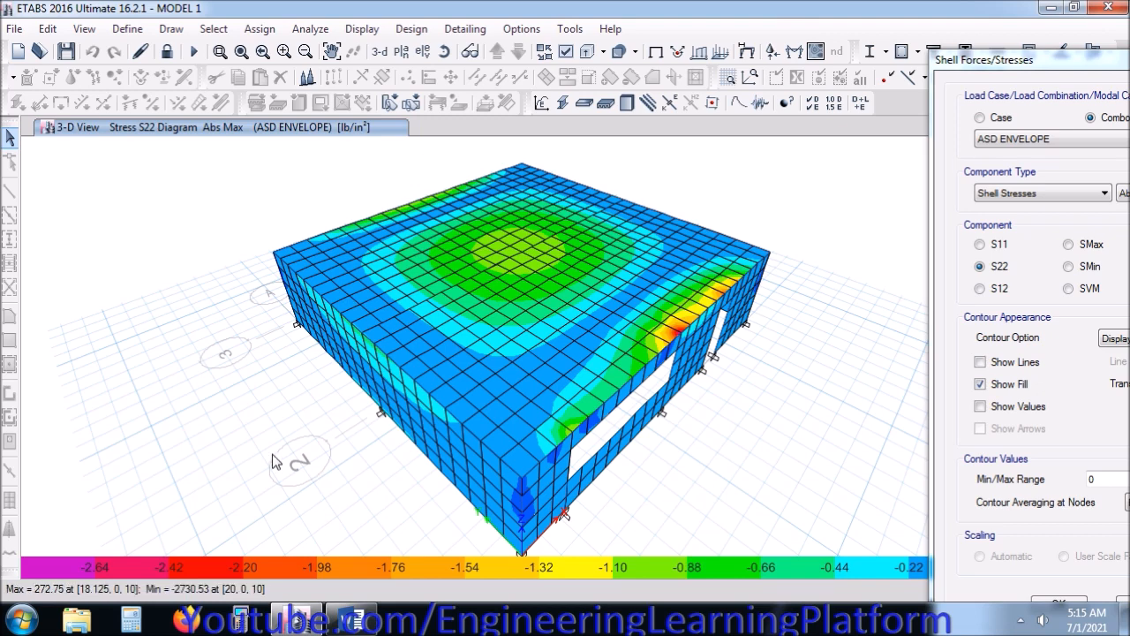
# Check the computed axial compressive limit in the Word stress table, and return to the ETABS model.
pyautogui.click(352, 620)
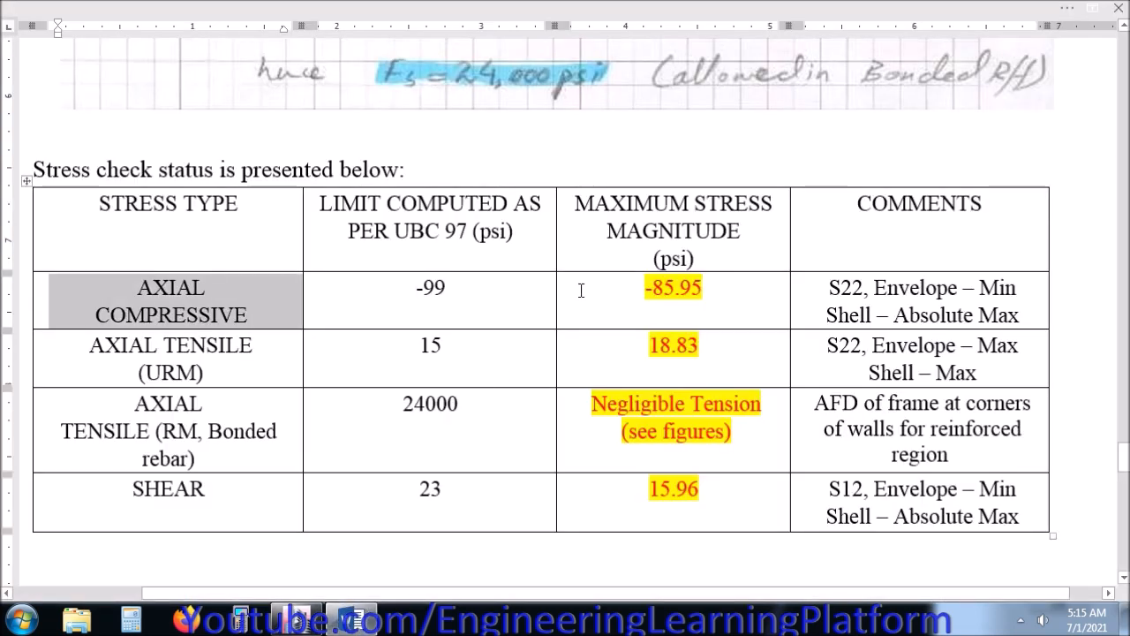
pyautogui.doubleClick(477, 284)
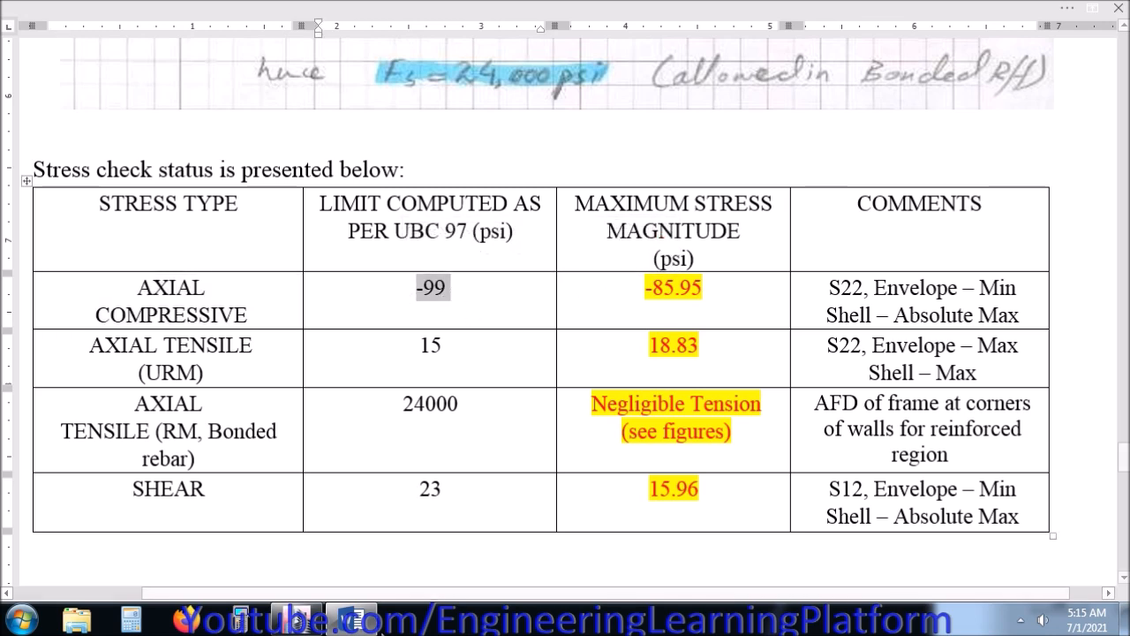
pyautogui.click(297, 620)
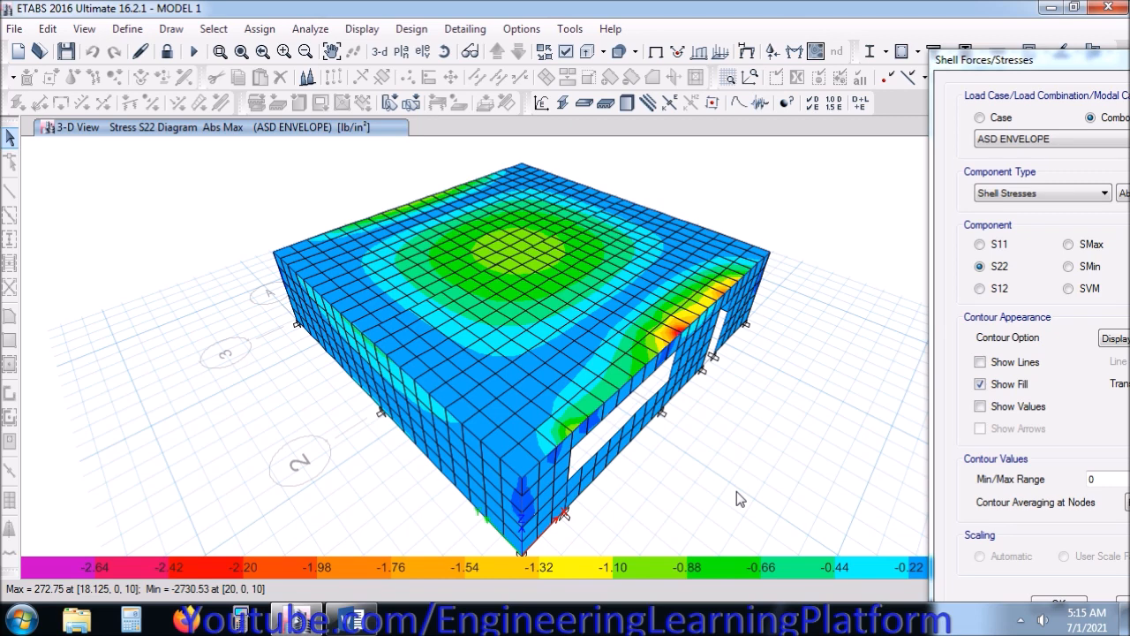
# Inspect the S22 stress concentration where the roof slab meets the wall near the window opening's upper corner.
pyautogui.keyDown('shift'); pyautogui.moveTo(735, 494); pyautogui.dragTo(484, 491, button='middle'); pyautogui.keyUp('shift')
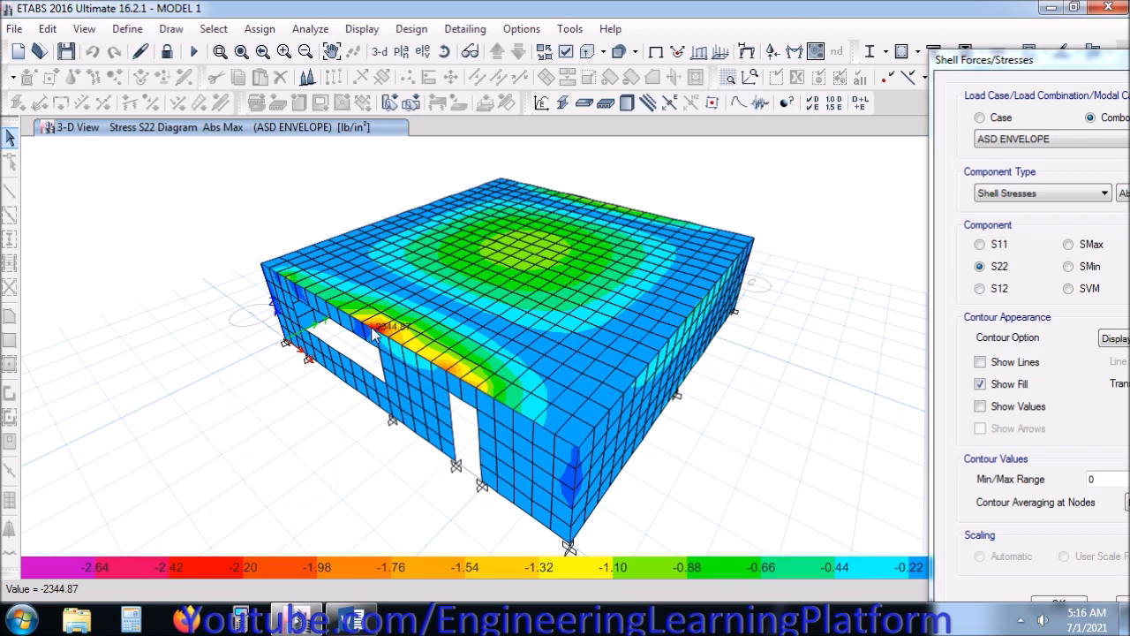
pyautogui.scroll(3, 371, 327)
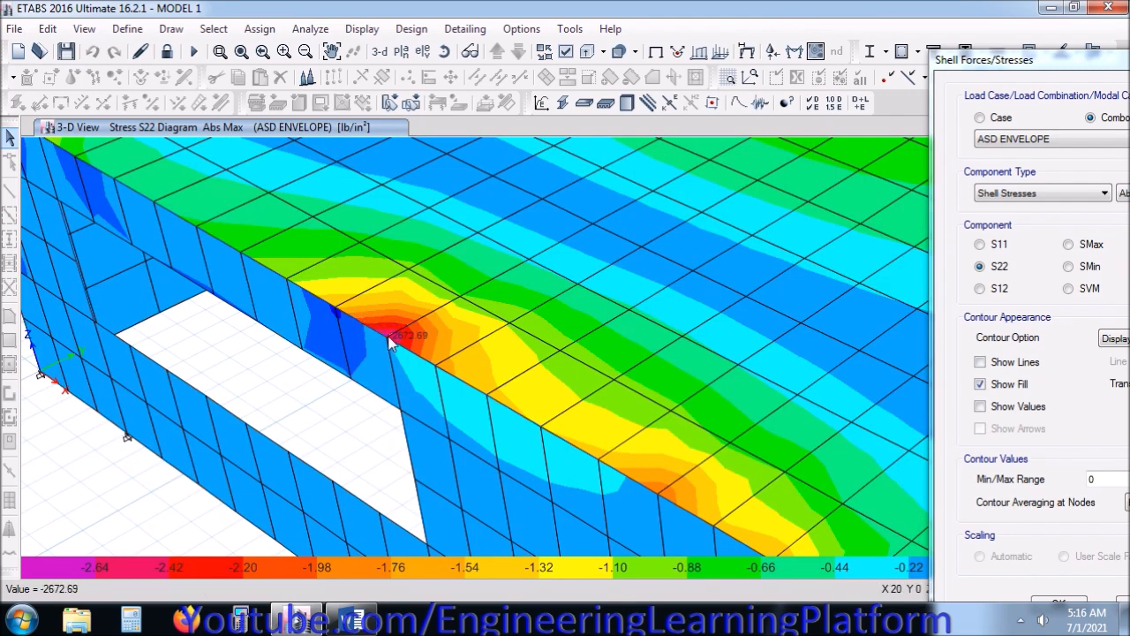
pyautogui.scroll(3, 389, 344)
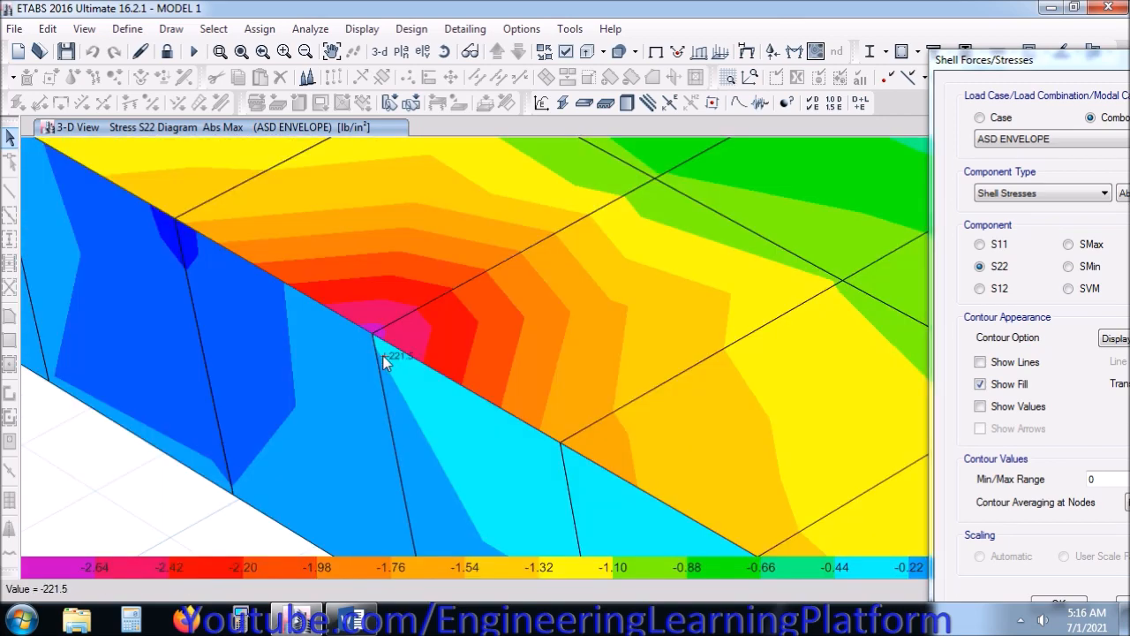
pyautogui.scroll(-4, 371, 334)
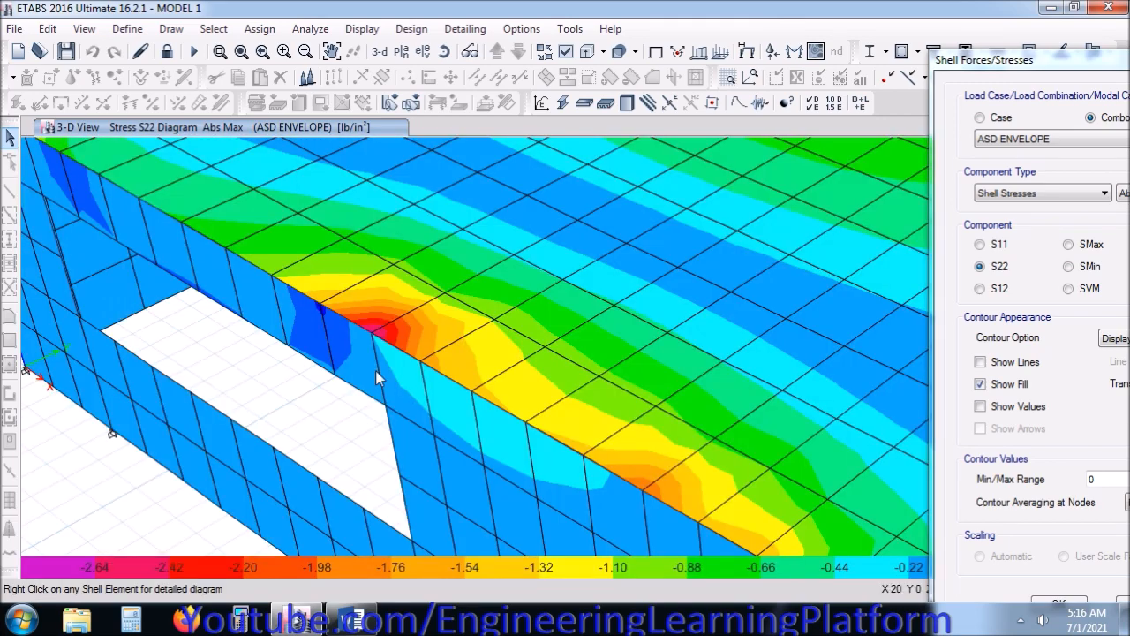
pyautogui.scroll(-3, 365, 343)
pyautogui.scroll(-4, 432, 448)
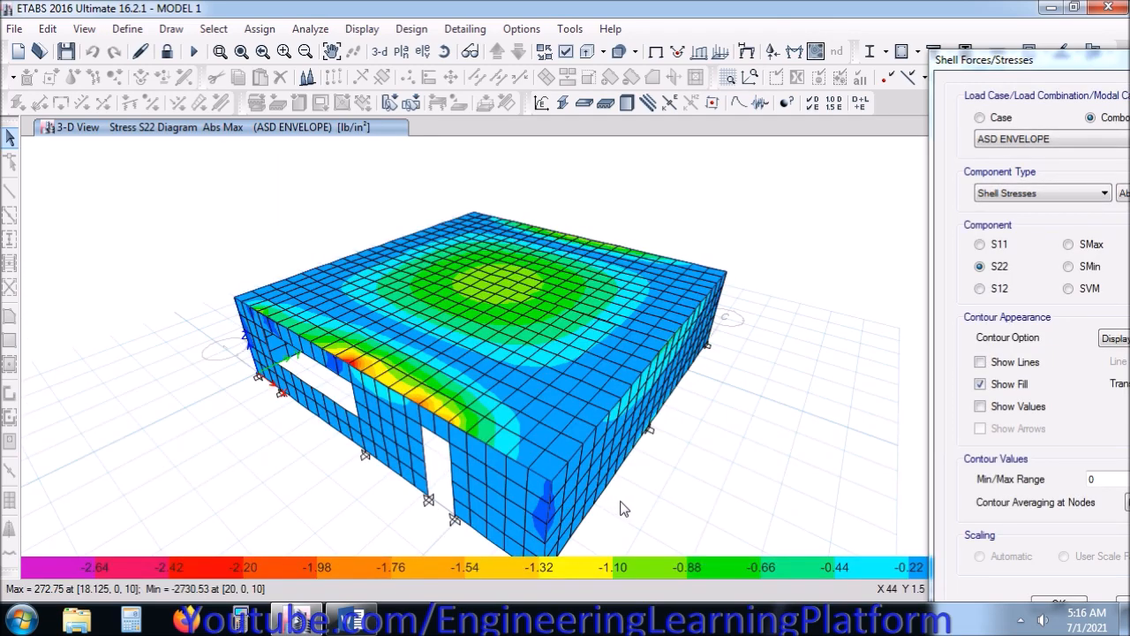
# Examine the S22 contours on all sides of the building, ending at the wall with openings, with the stress settings dialog fully in reach.
pyautogui.scroll(1, 608, 507)
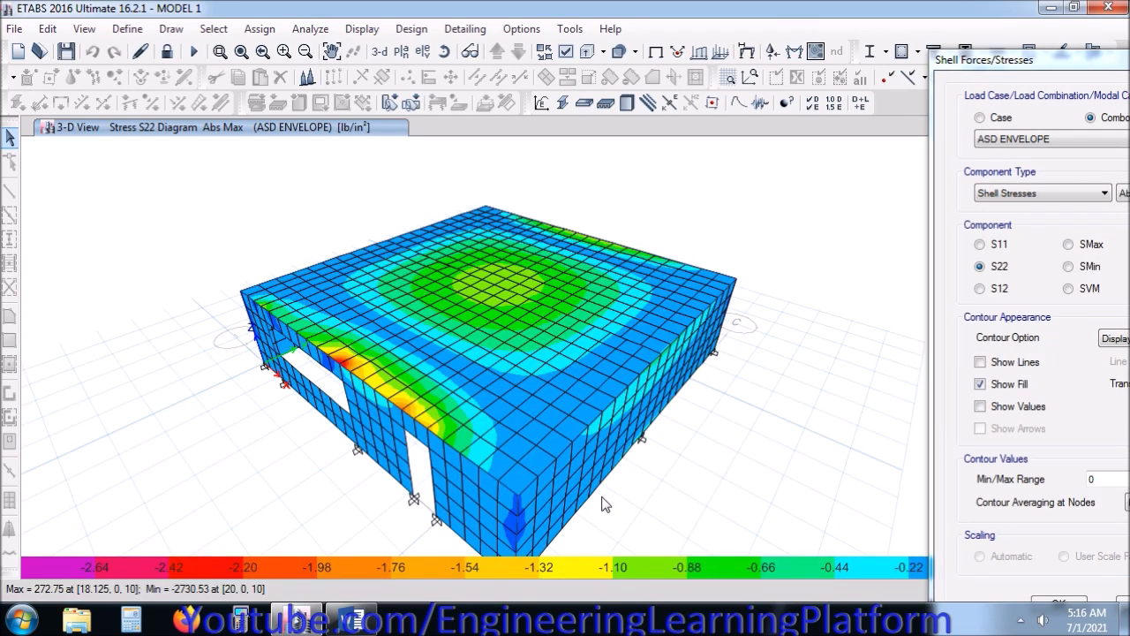
pyautogui.moveTo(601, 497); pyautogui.dragTo(514, 498, button='middle')
pyautogui.moveTo(662, 499); pyautogui.dragTo(606, 512, button='middle')
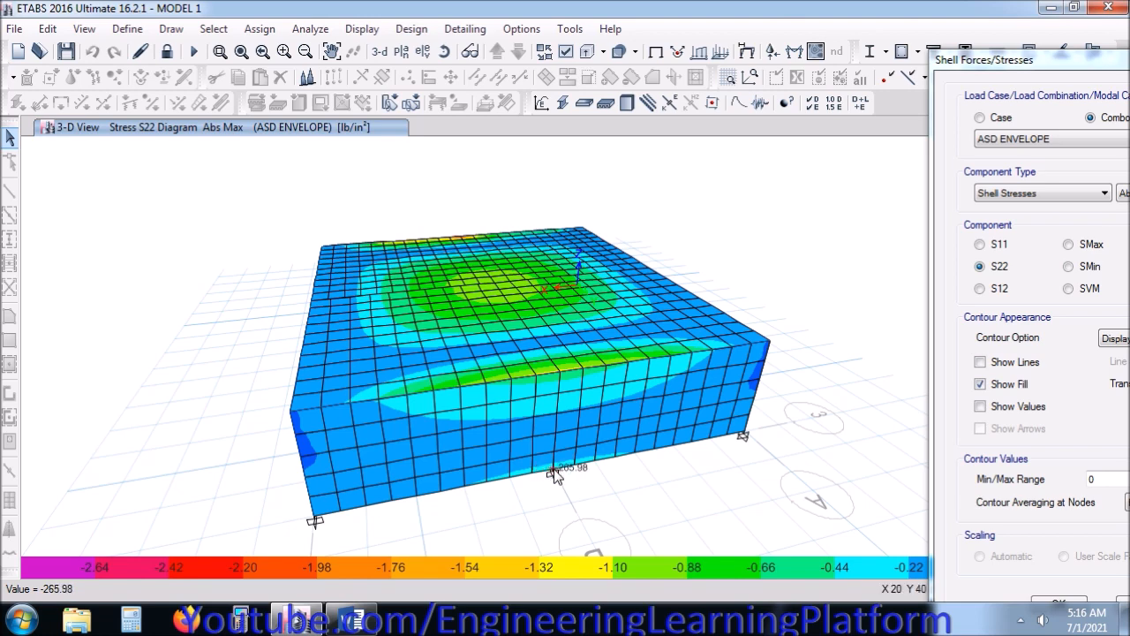
pyautogui.moveTo(469, 496); pyautogui.dragTo(703, 500, button='middle')
pyautogui.moveTo(1001, 71); pyautogui.dragTo(842, 32)
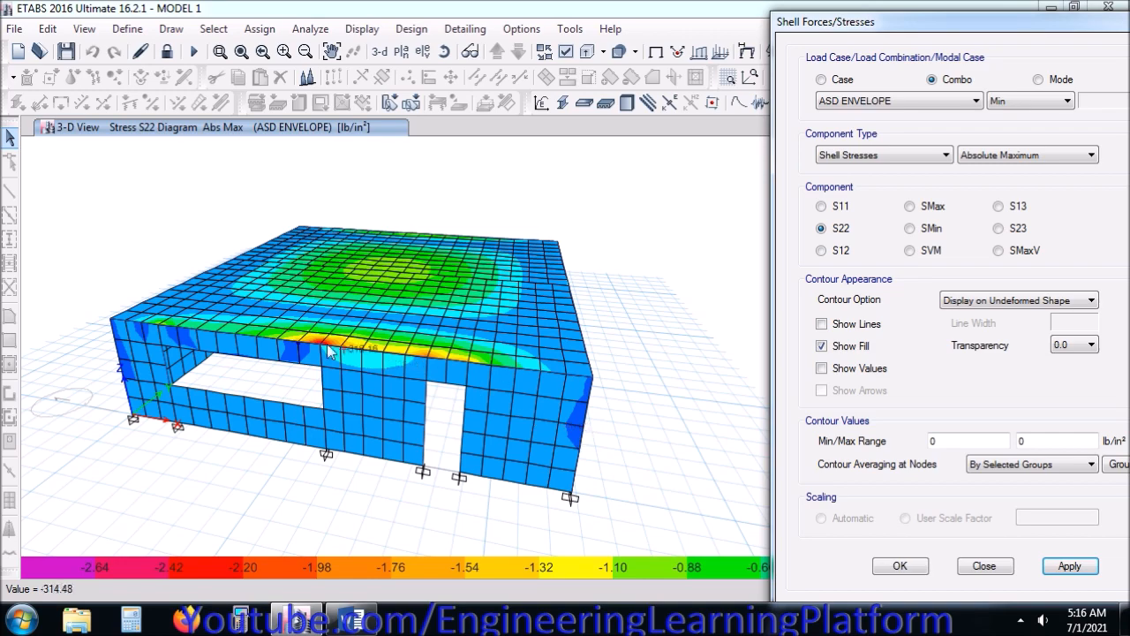
# Select all roof shells with the Slab 6" section and hide them so the wall S22 contours are exposed.
pyautogui.scroll(4, 319, 370)
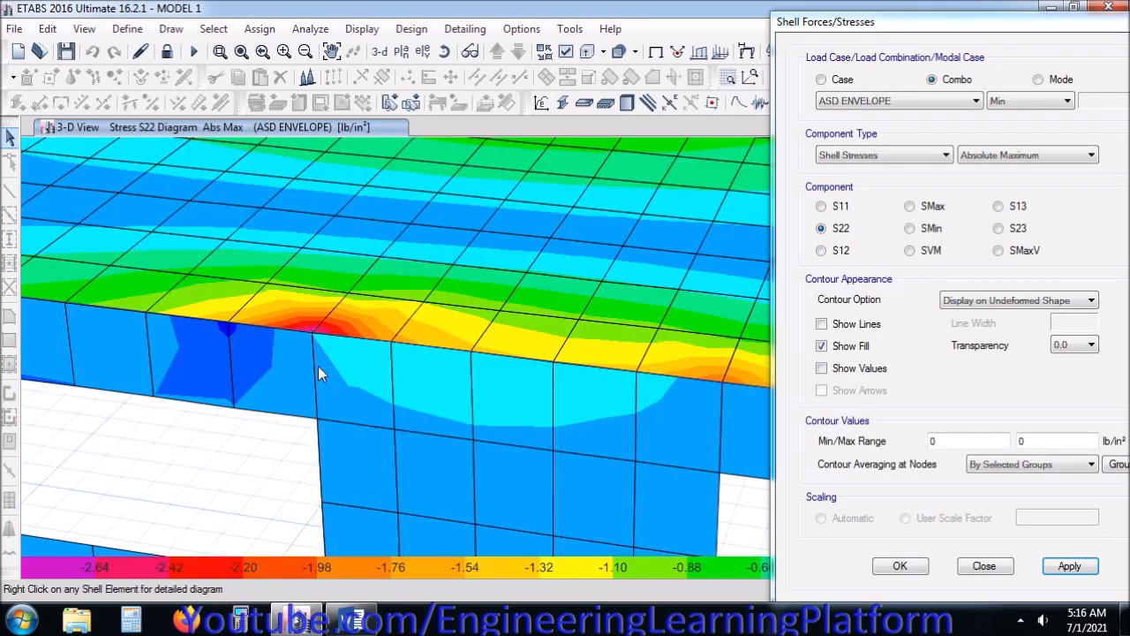
pyautogui.scroll(-4, 318, 366)
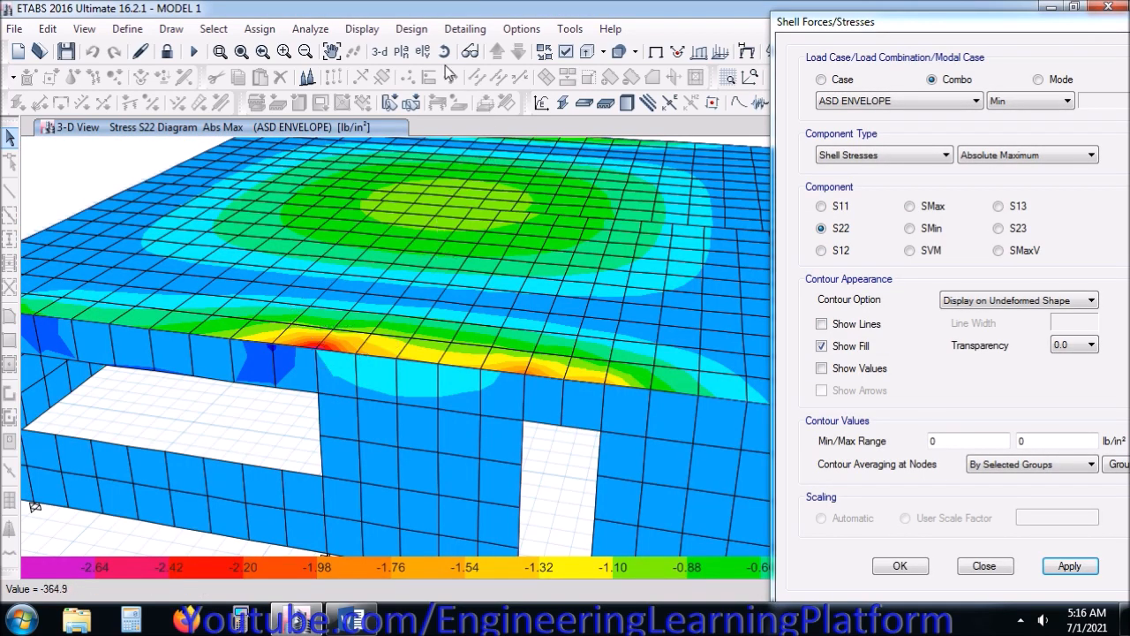
pyautogui.click(213, 29)
pyautogui.moveTo(336, 58)
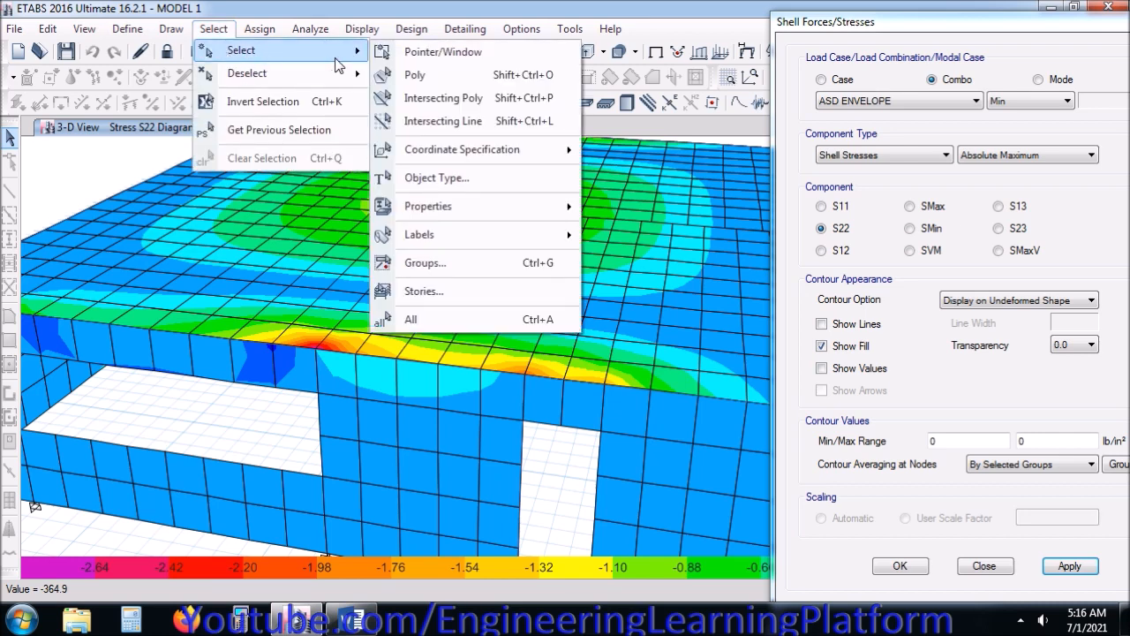
pyautogui.moveTo(459, 206)
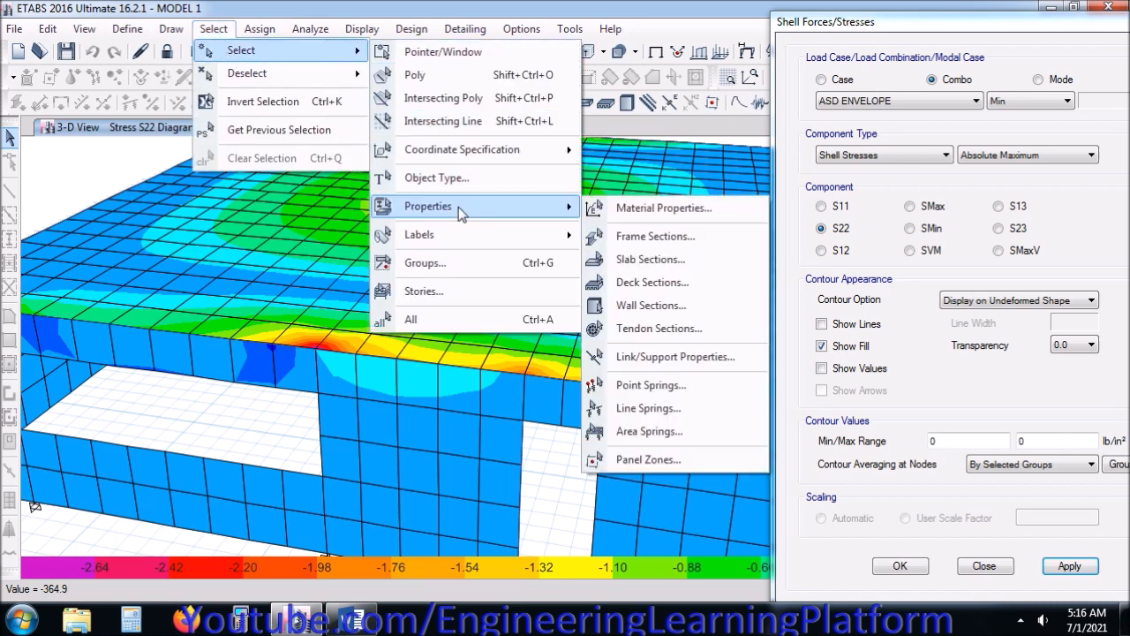
pyautogui.click(642, 259)
pyautogui.doubleClick(502, 188)
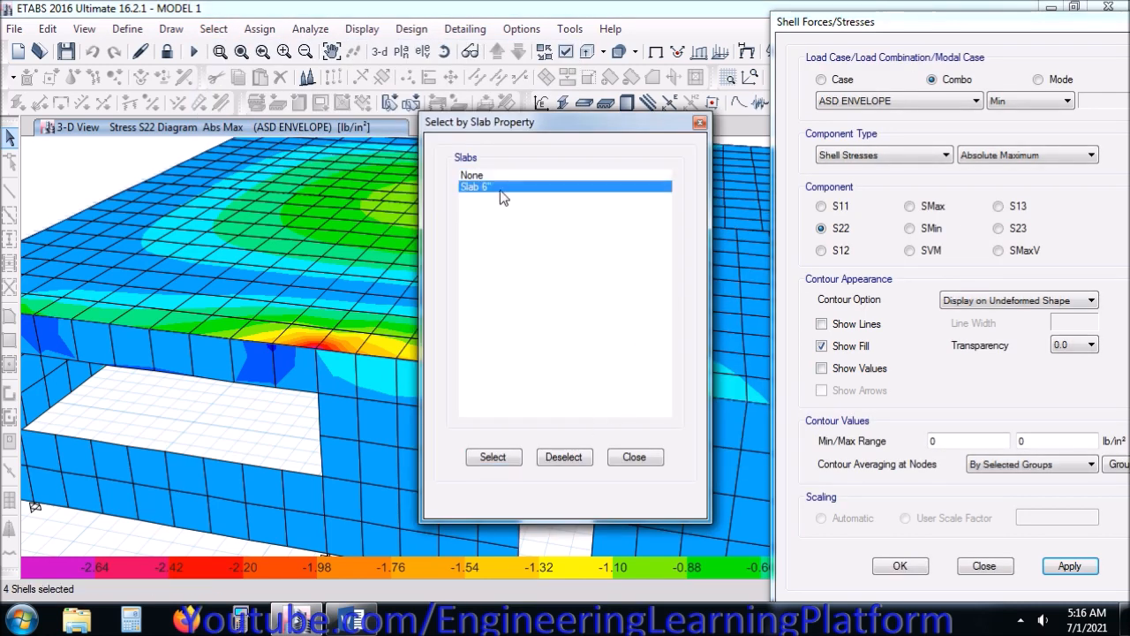
pyautogui.click(633, 456)
pyautogui.rightClick(232, 424)
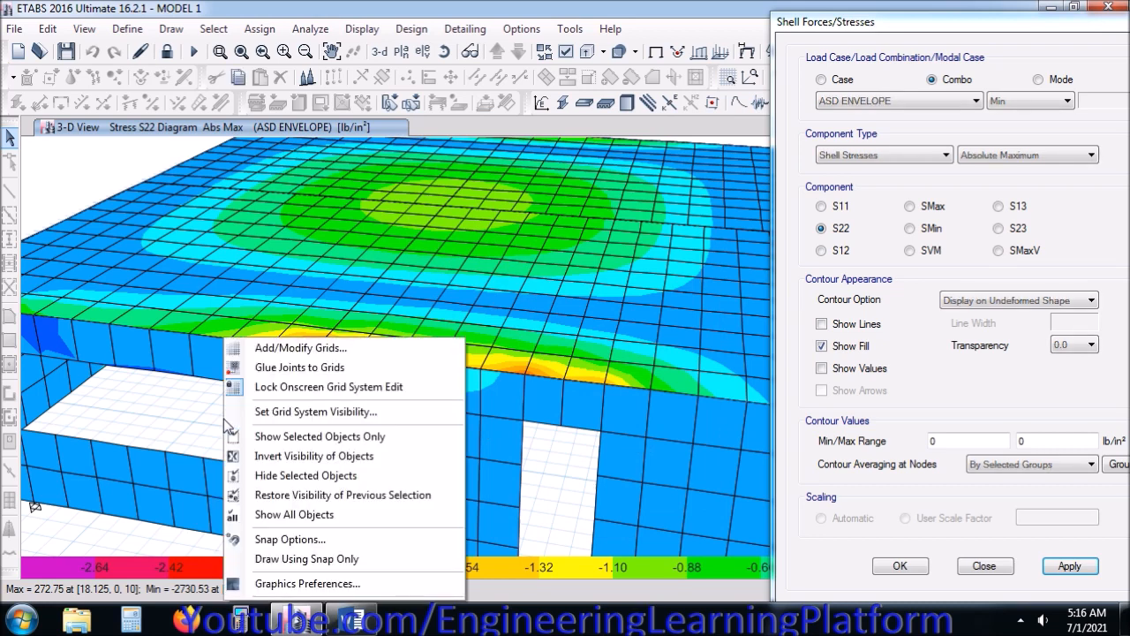
pyautogui.click(283, 476)
pyautogui.scroll(-3, 277, 391)
# Examine the S22 contours along the tops of the walls, including the walls opposite the window and door openings.
pyautogui.moveTo(371, 262)
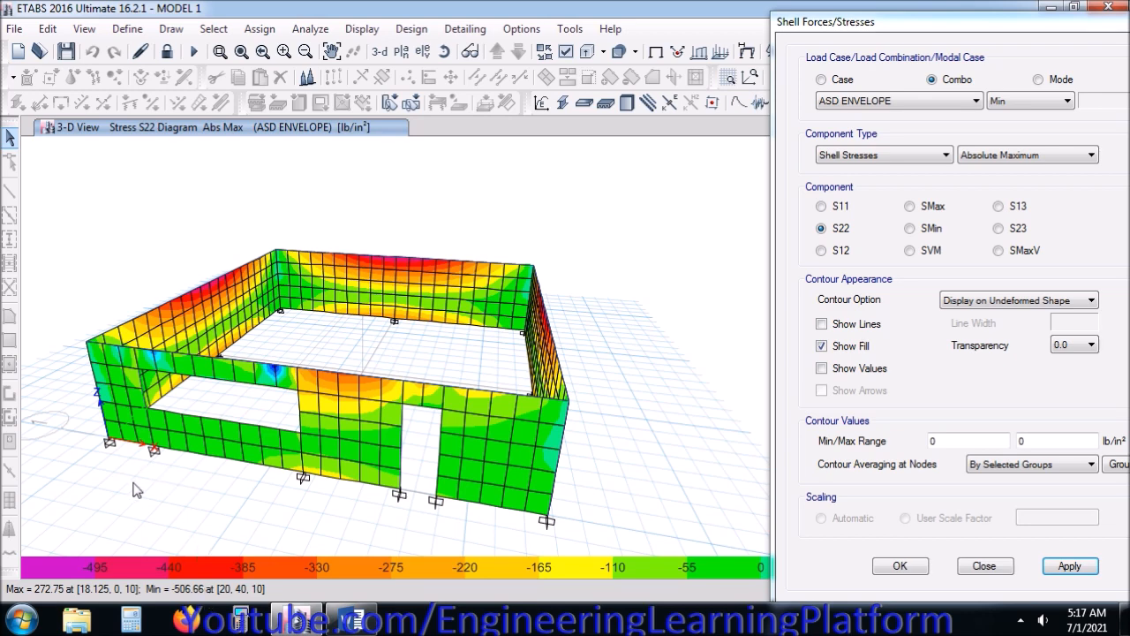
pyautogui.keyDown('shift'); pyautogui.moveTo(181, 503); pyautogui.dragTo(382, 492, button='middle'); pyautogui.keyUp('shift')
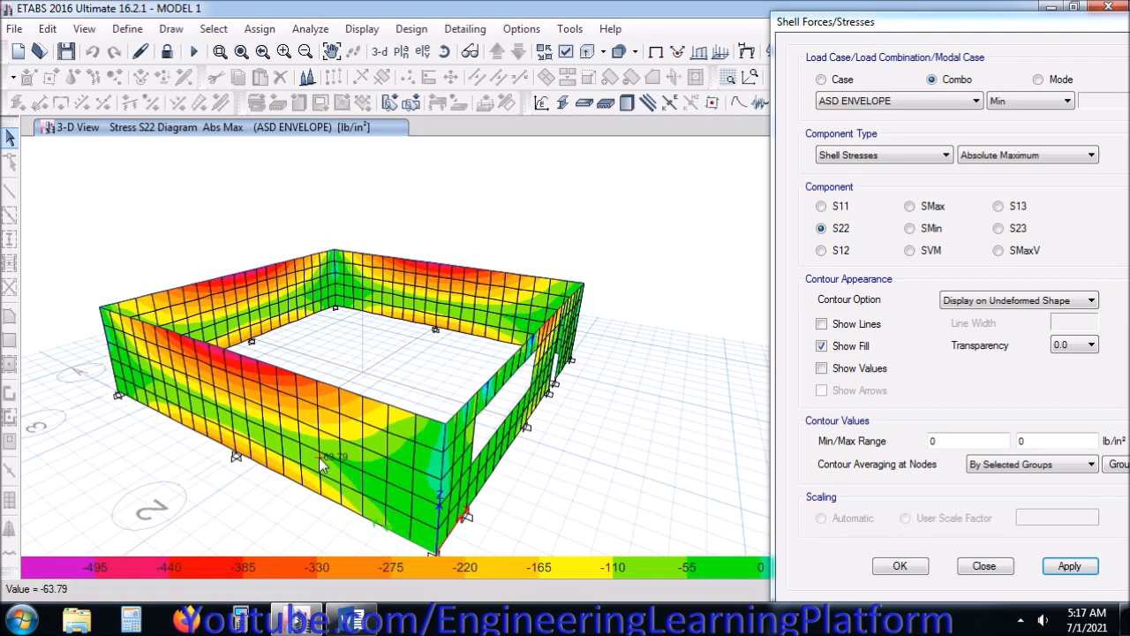
pyautogui.moveTo(237, 278)
pyautogui.moveTo(450, 274)
# Unlock the model, accepting deletion of the analysis results, and display the Story1 plan view.
pyautogui.click(984, 566)
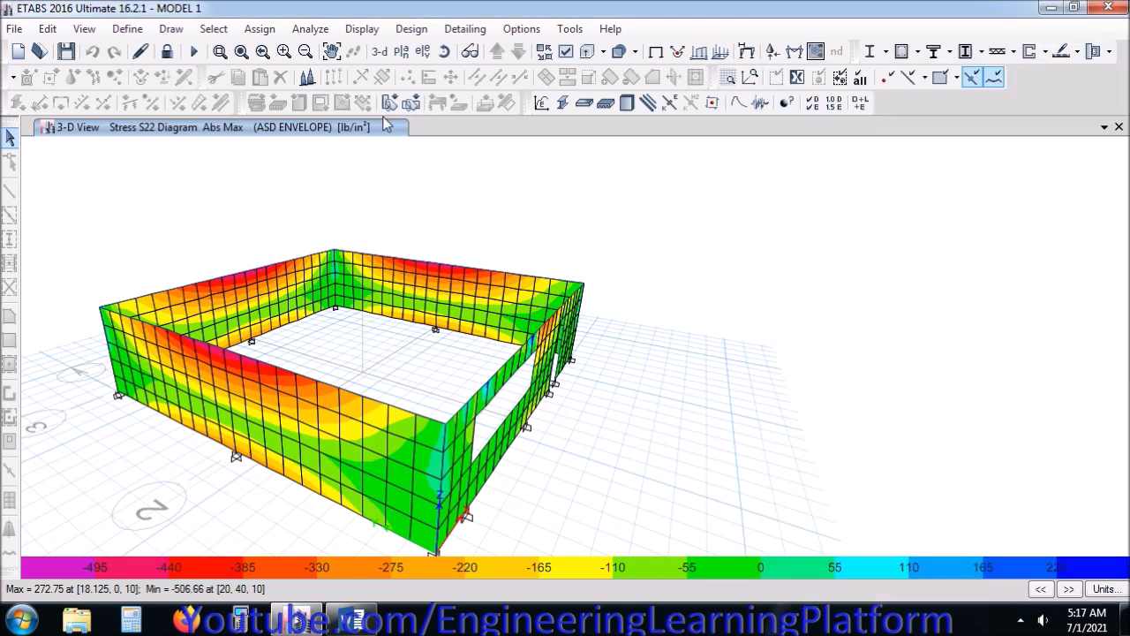
pyautogui.click(169, 52)
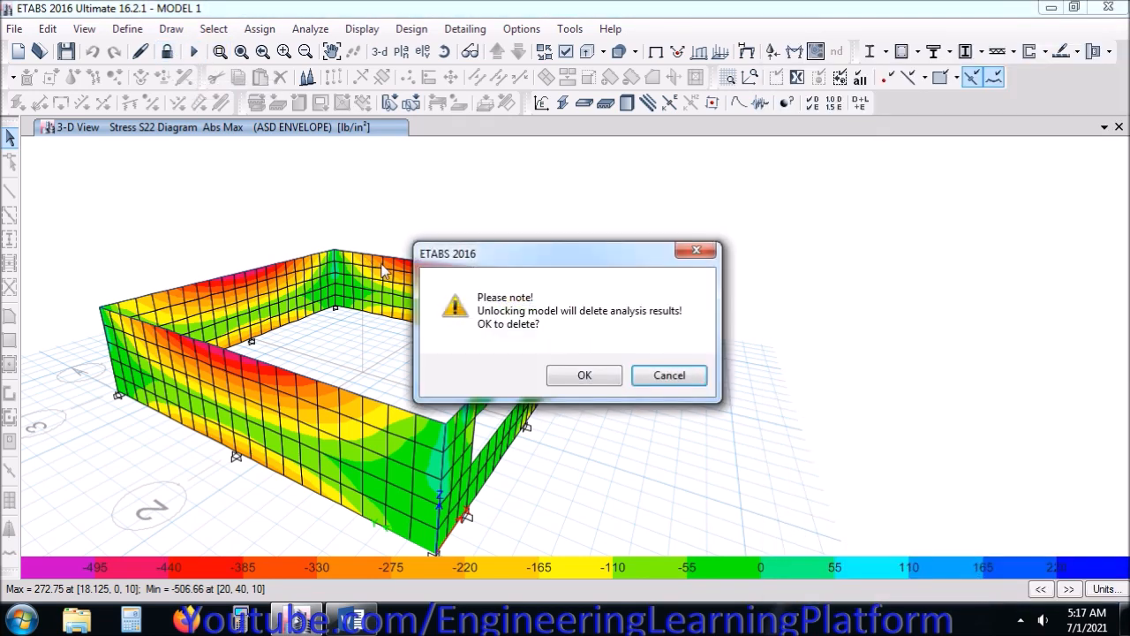
pyautogui.click(579, 376)
pyautogui.click(401, 51)
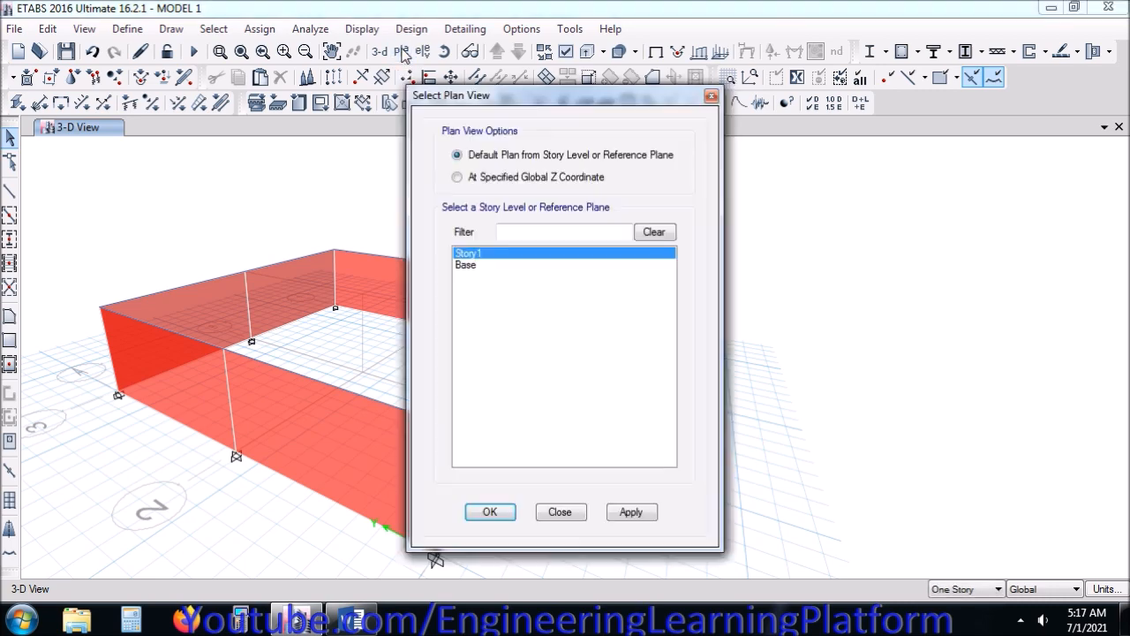
pyautogui.click(499, 513)
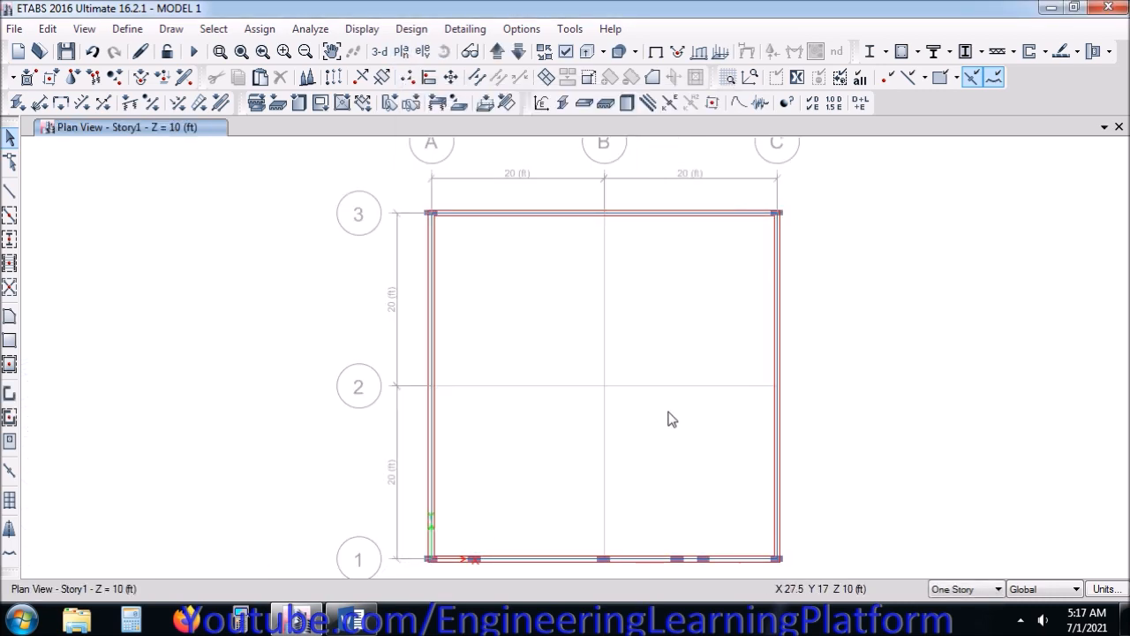
# Place WALL REINFORCED EDGE columns rotated 90 degrees at grid points A-2 and C-2.
pyautogui.click(11, 240)
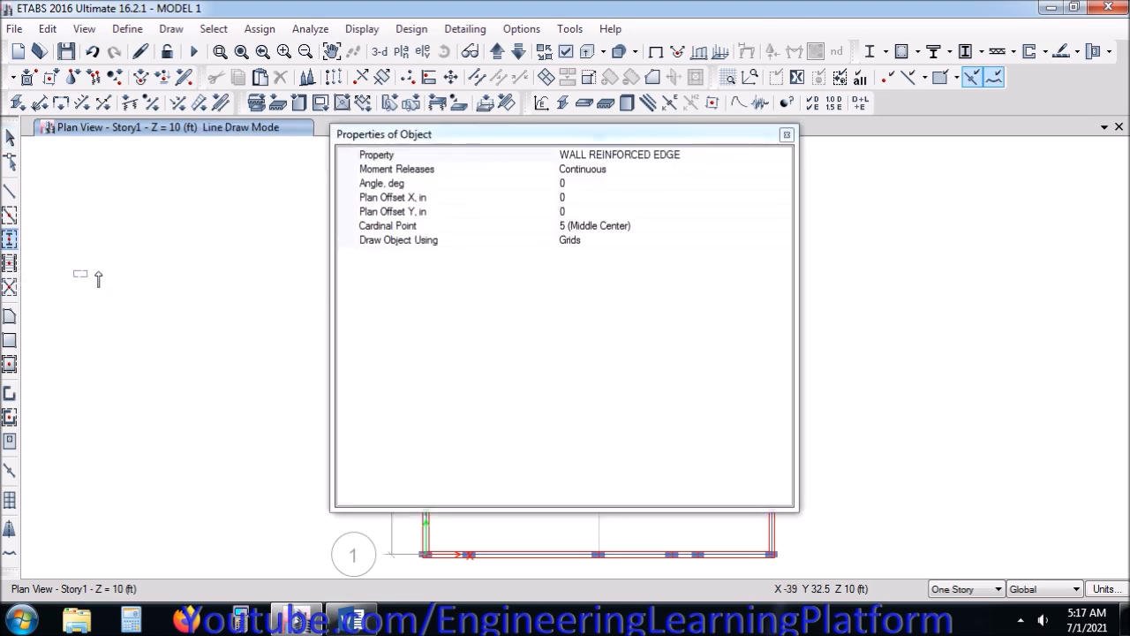
pyautogui.click(786, 135)
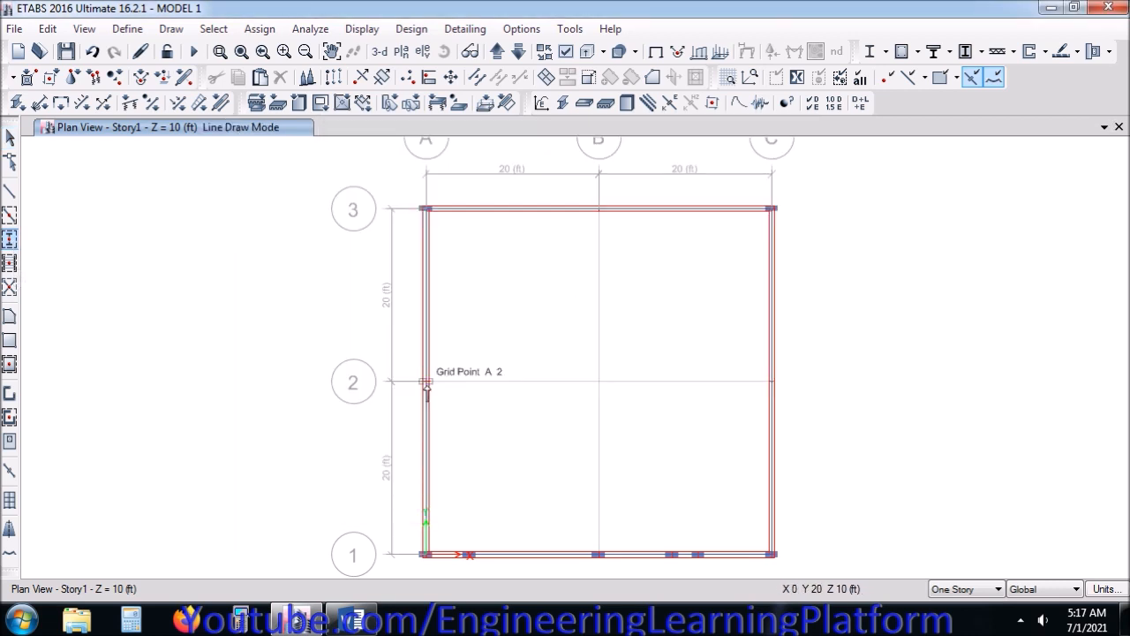
pyautogui.click(10, 240)
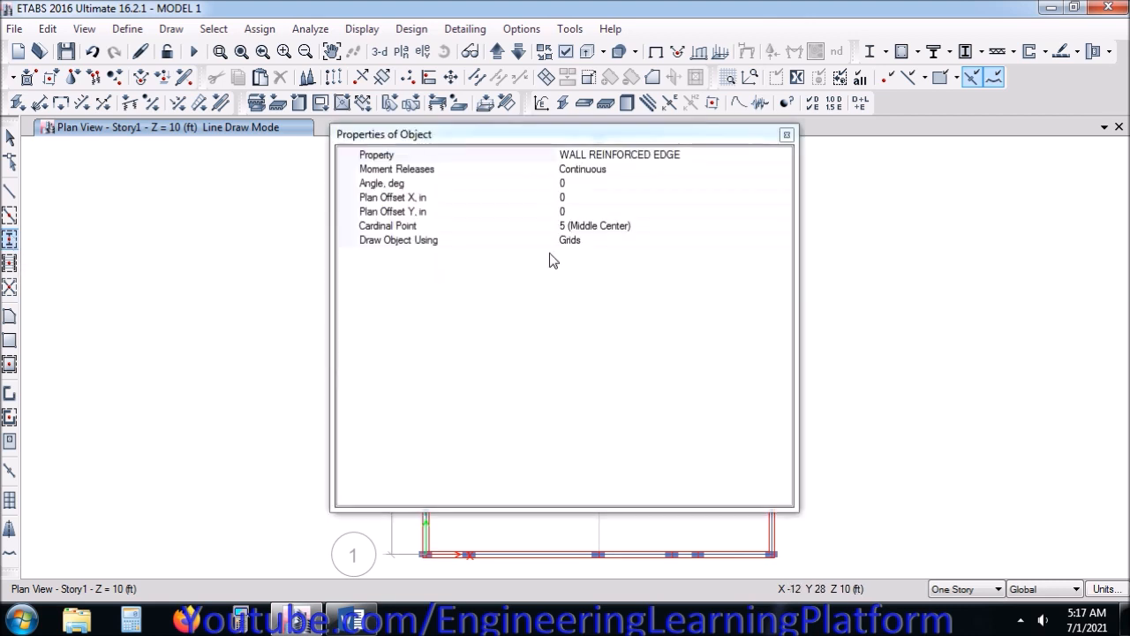
pyautogui.click(563, 183)
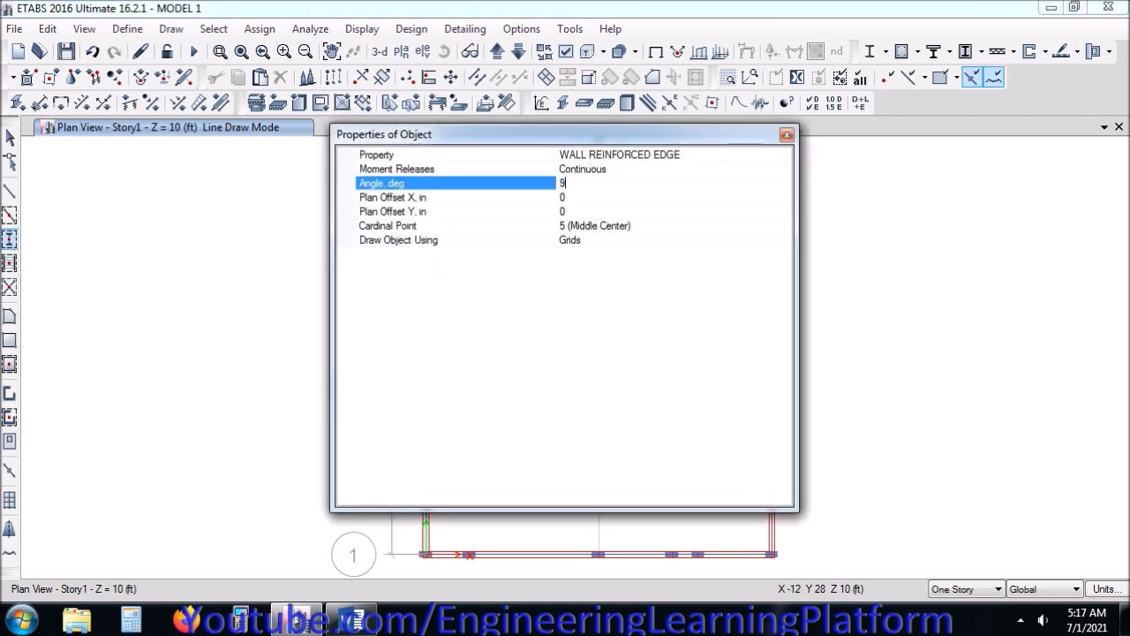
pyautogui.moveTo(575, 142); pyautogui.dragTo(34, 167)
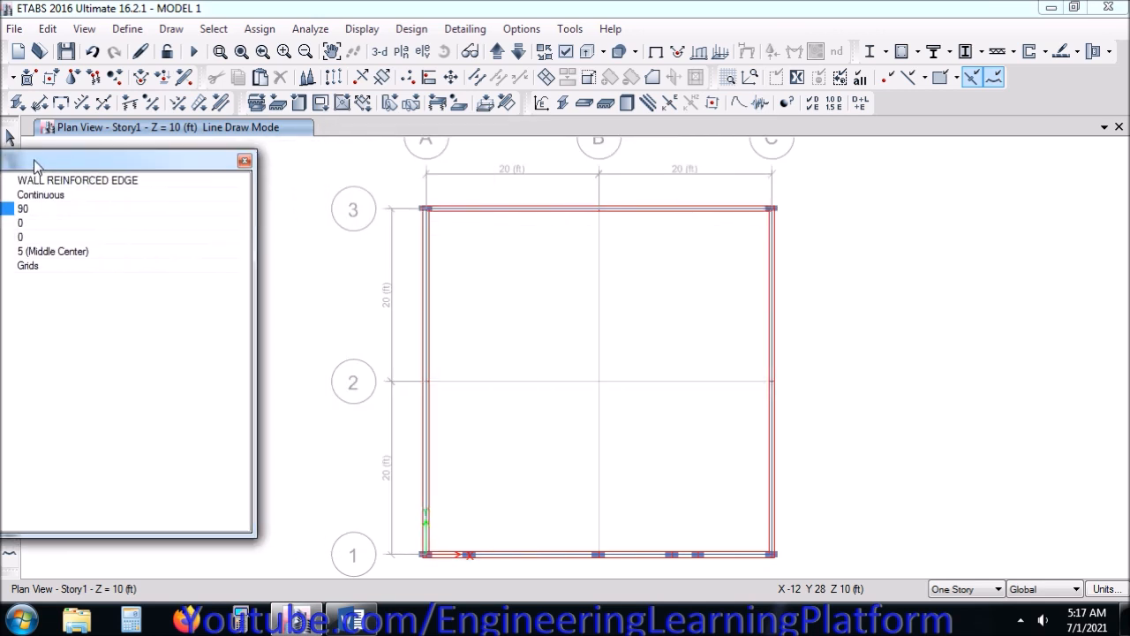
pyautogui.click(424, 381)
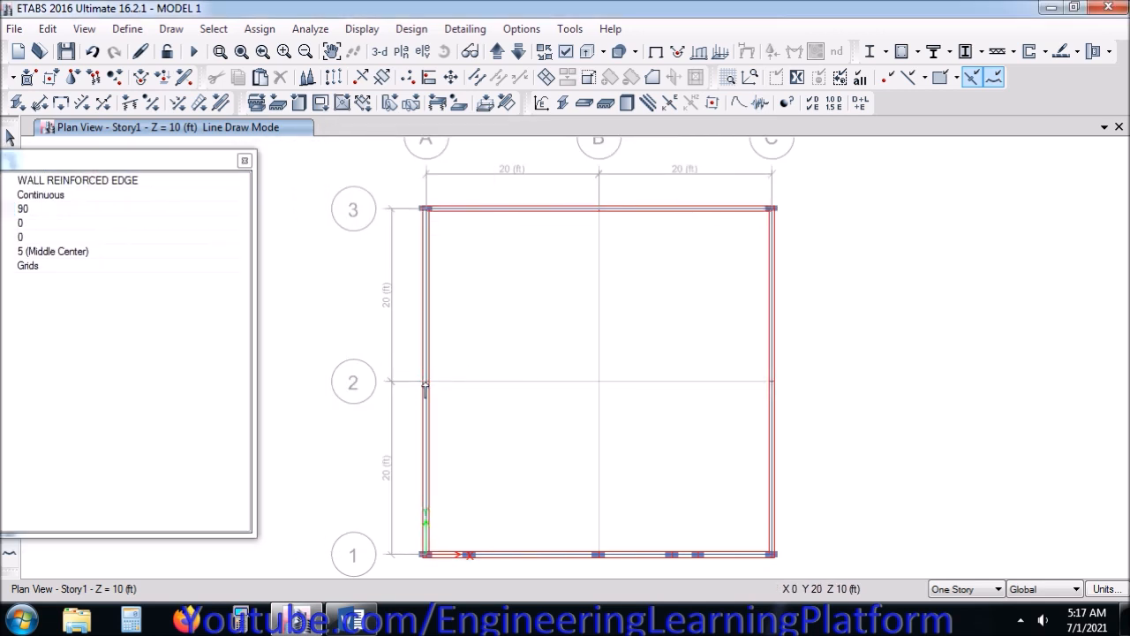
pyautogui.click(769, 383)
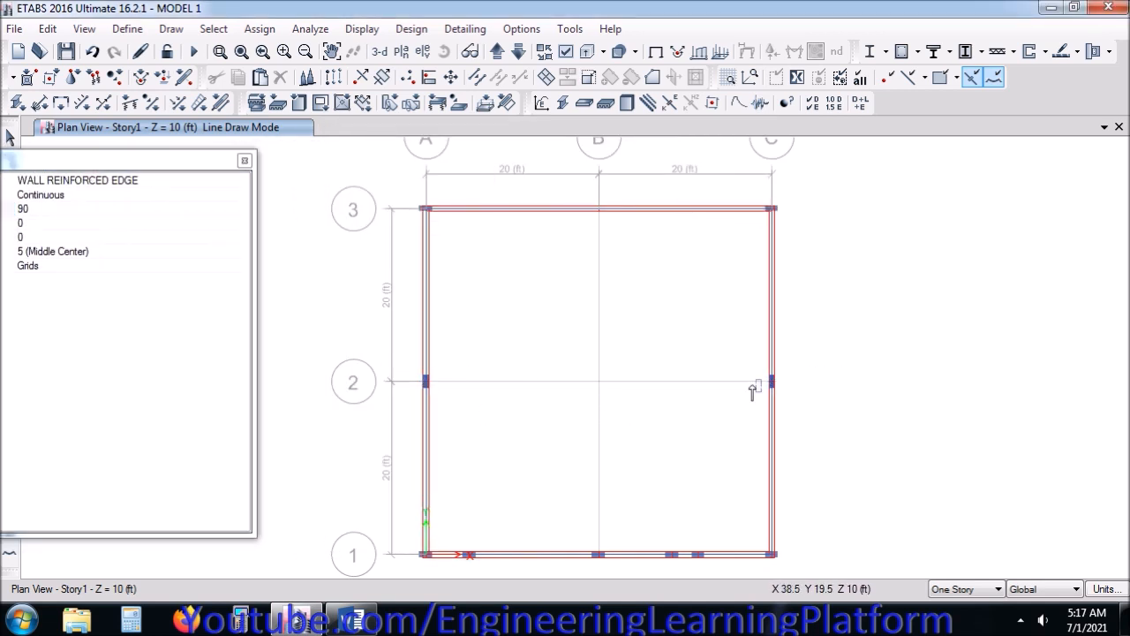
# Add 90-degree WALL REINFORCED EDGE columns with Plan Offset Y values of 120 in and -120 in from grid points A-2 and C-2.
pyautogui.moveTo(126, 179)
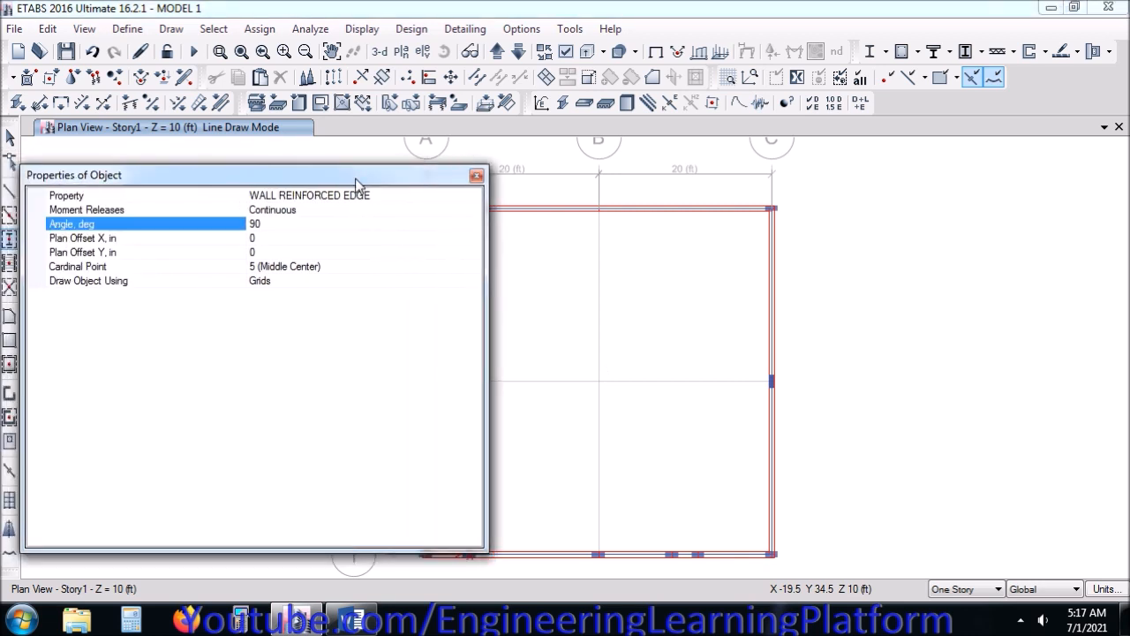
pyautogui.moveTo(356, 182); pyautogui.dragTo(324, 167)
pyautogui.click(234, 227)
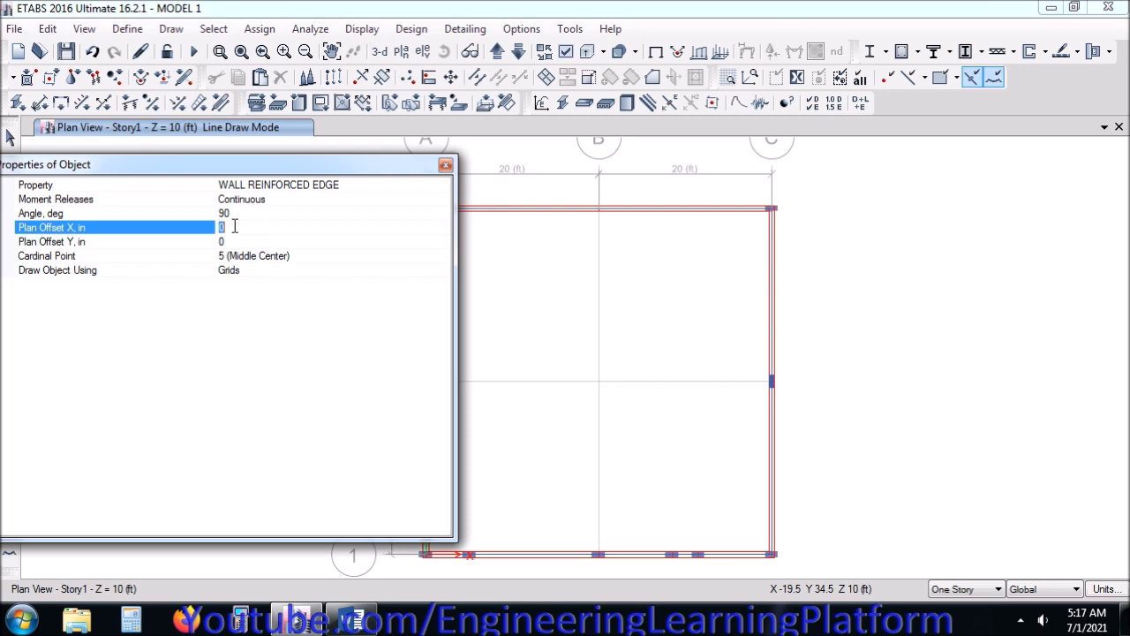
pyautogui.click(234, 239)
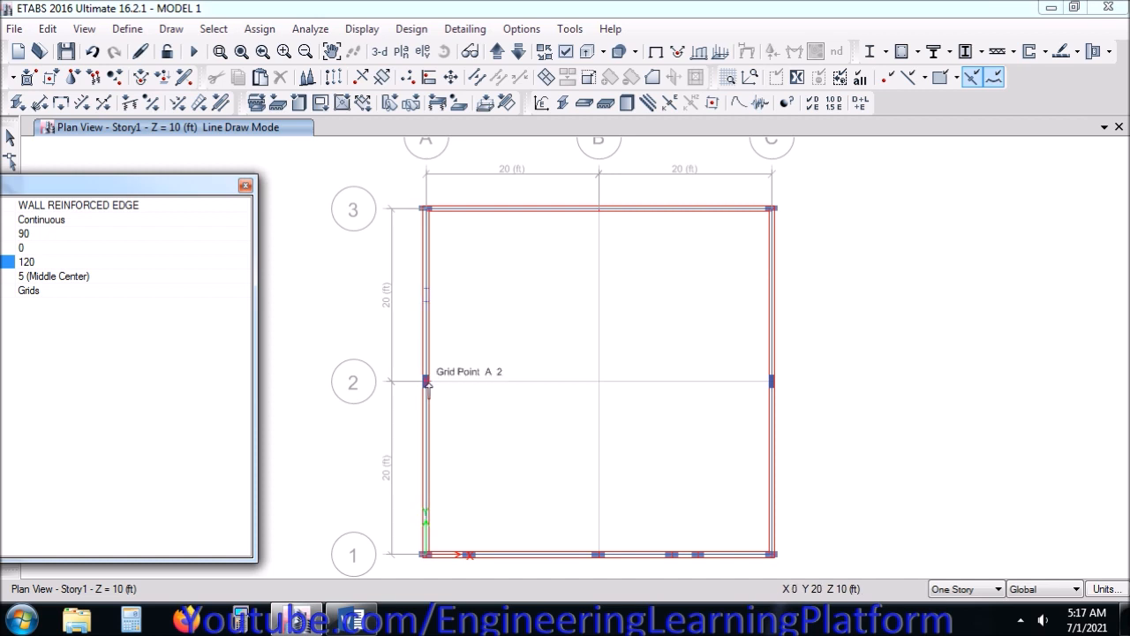
pyautogui.click(426, 381)
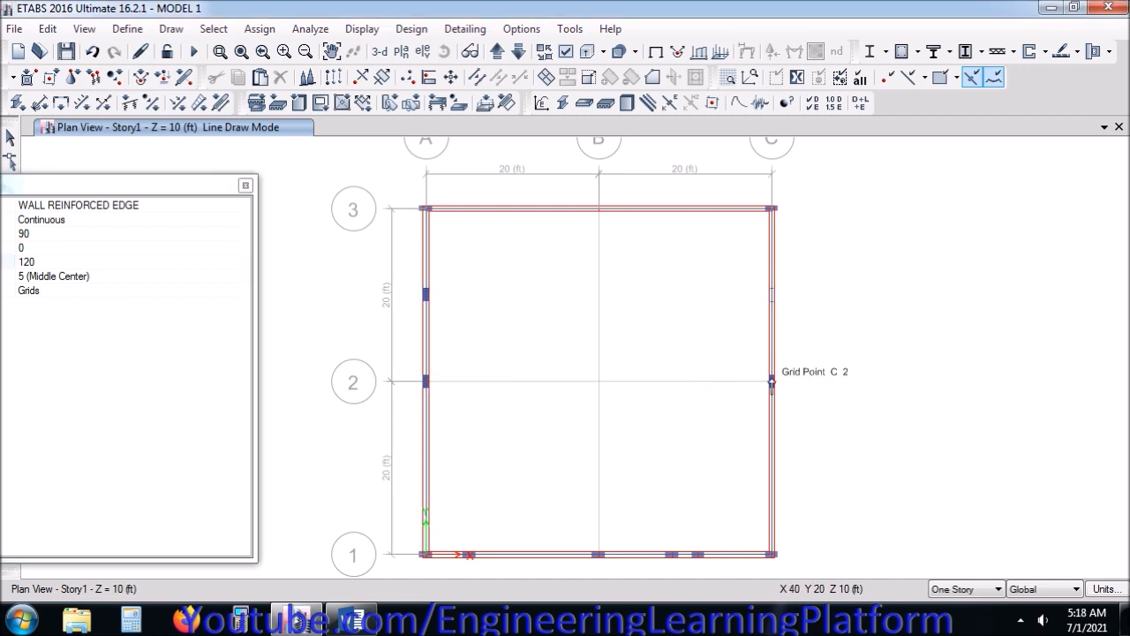
pyautogui.moveTo(156, 185)
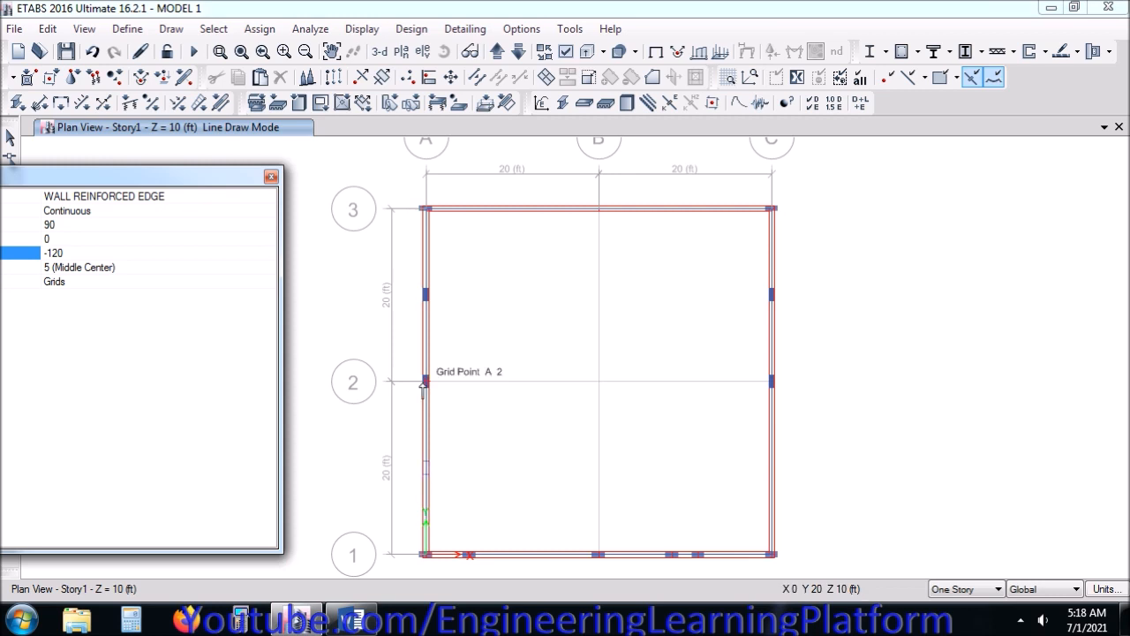
pyautogui.click(423, 386)
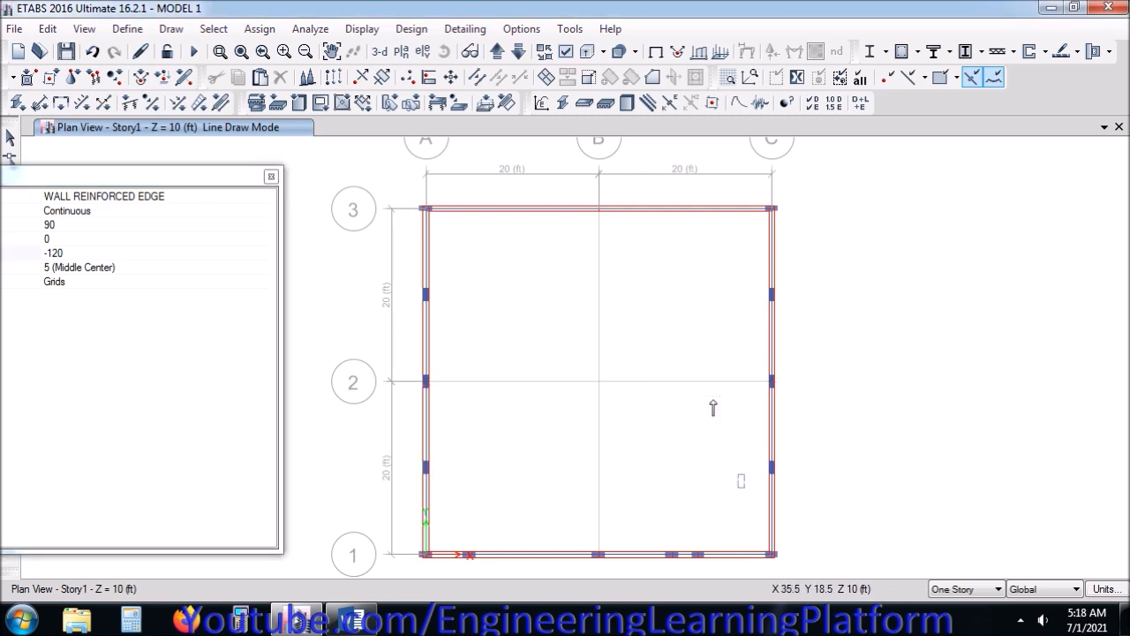
# Set the column placement properties to Angle 0, Plan Offset X 120 in and Plan Offset Y 0.
pyautogui.moveTo(273, 197)
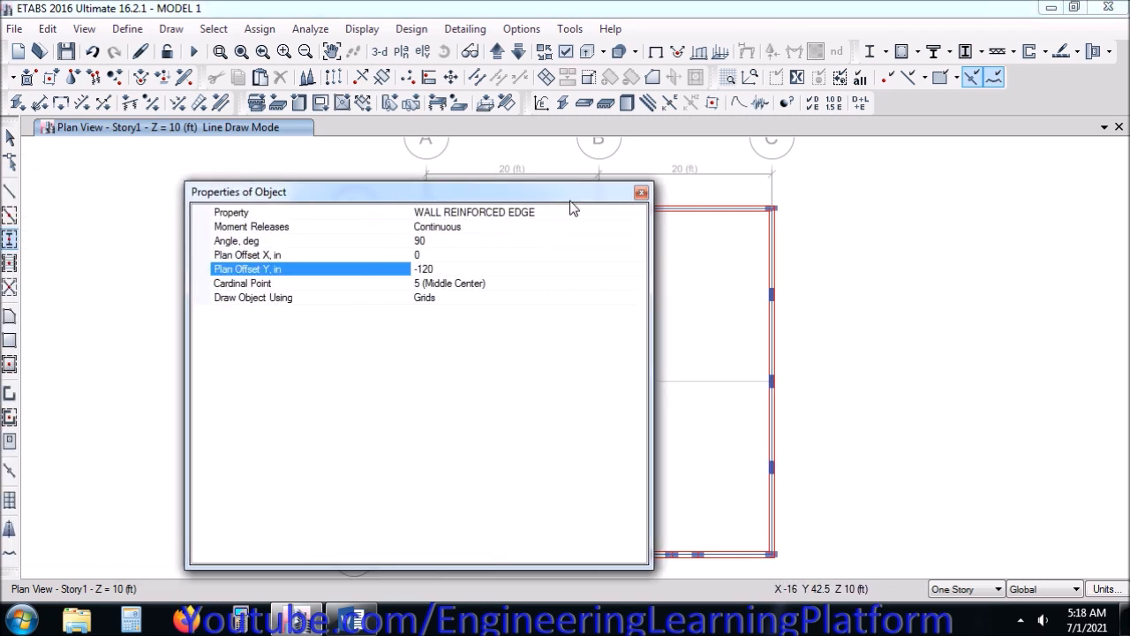
pyautogui.click(431, 254)
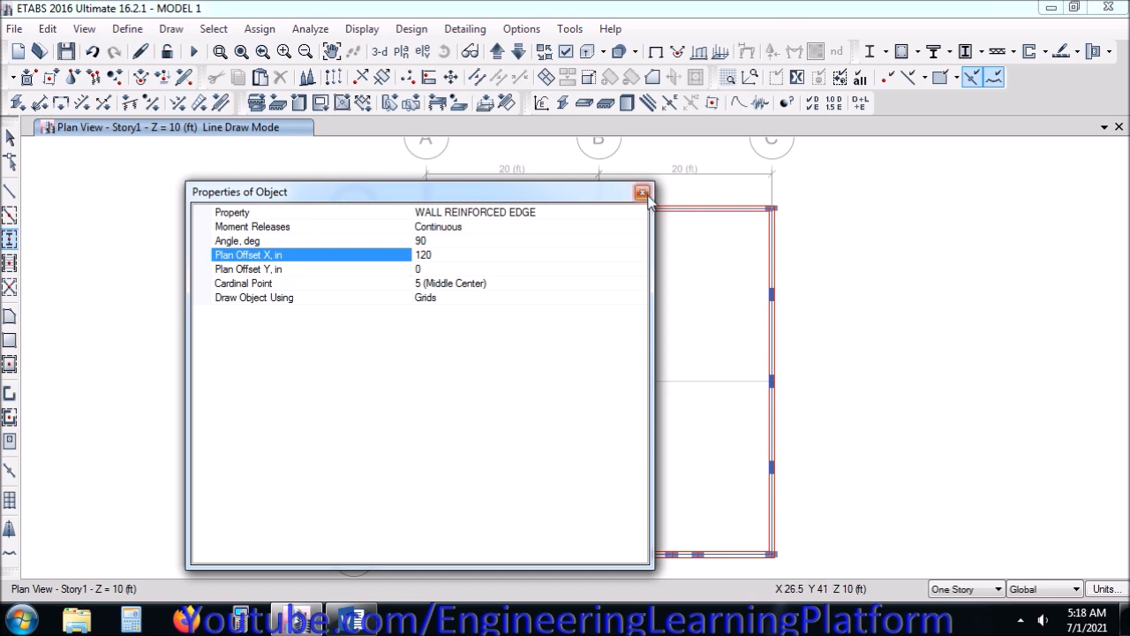
pyautogui.click(417, 242)
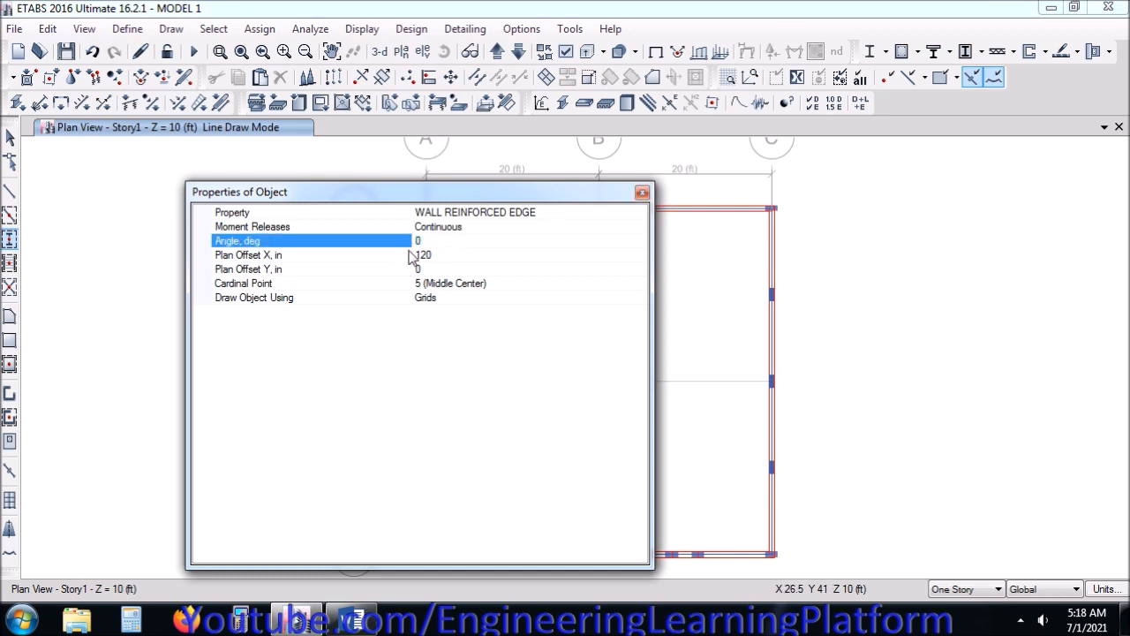
pyautogui.click(642, 191)
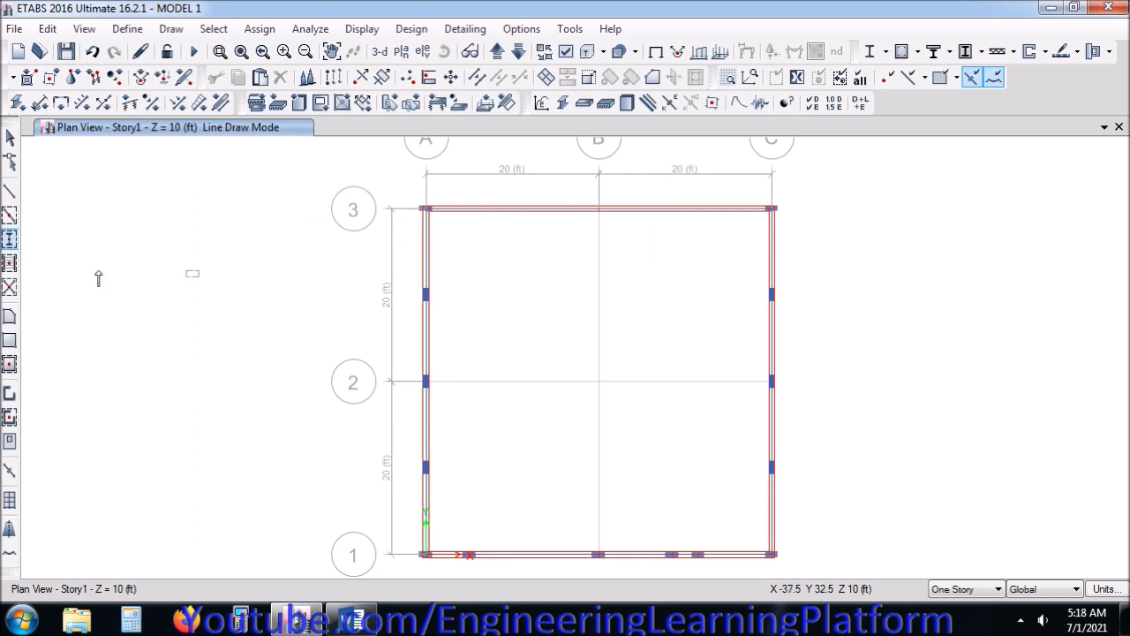
# Place a WALL REINFORCED EDGE column with Plan Offset X 240 in at B on the grid 3 wall, and return to the 3-D view.
pyautogui.click(10, 238)
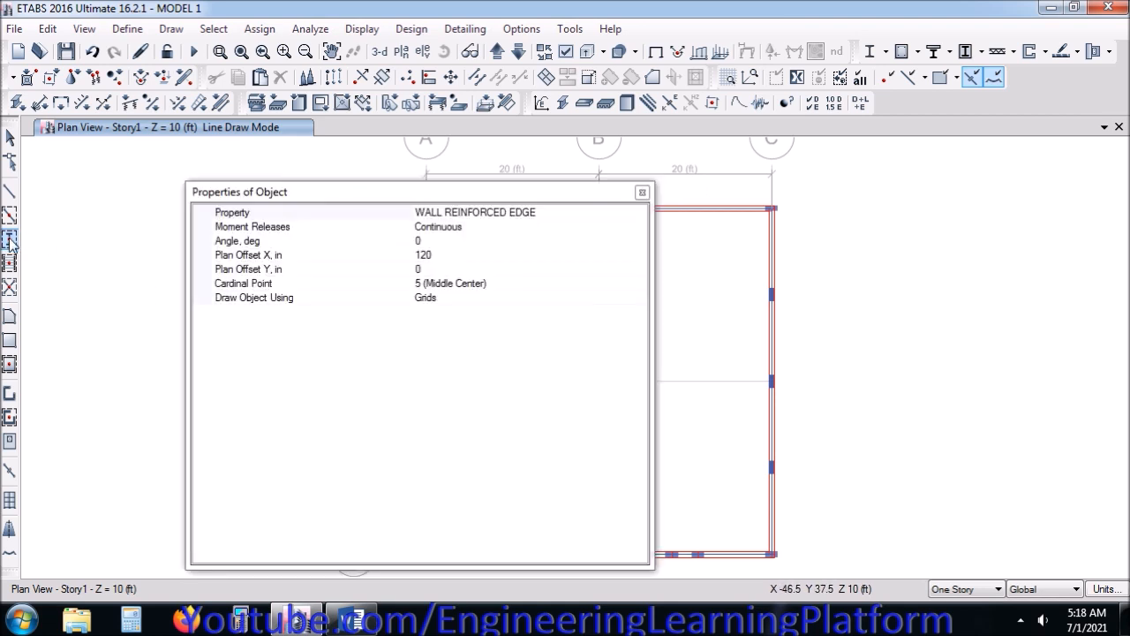
pyautogui.click(443, 255)
pyautogui.click(435, 240)
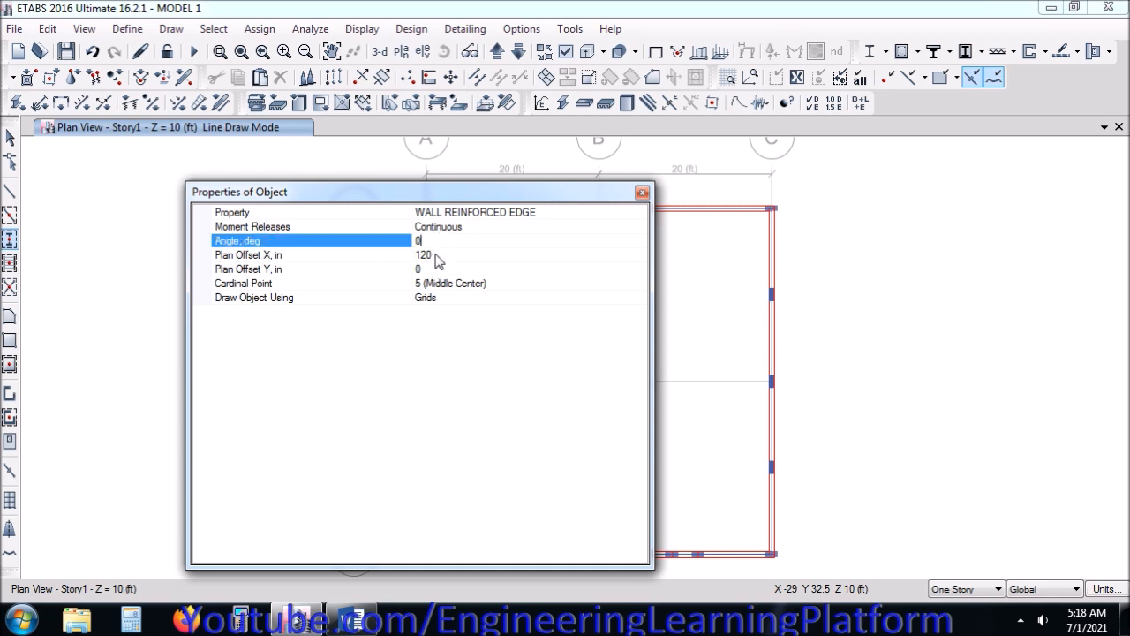
pyautogui.click(438, 255)
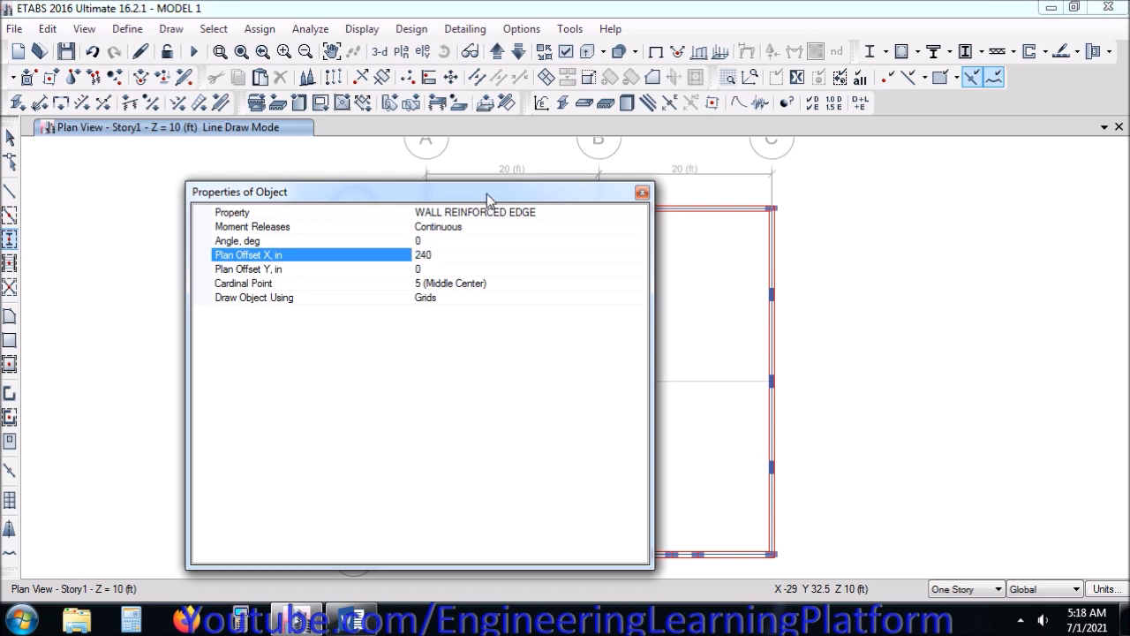
pyautogui.moveTo(487, 198); pyautogui.dragTo(444, 329)
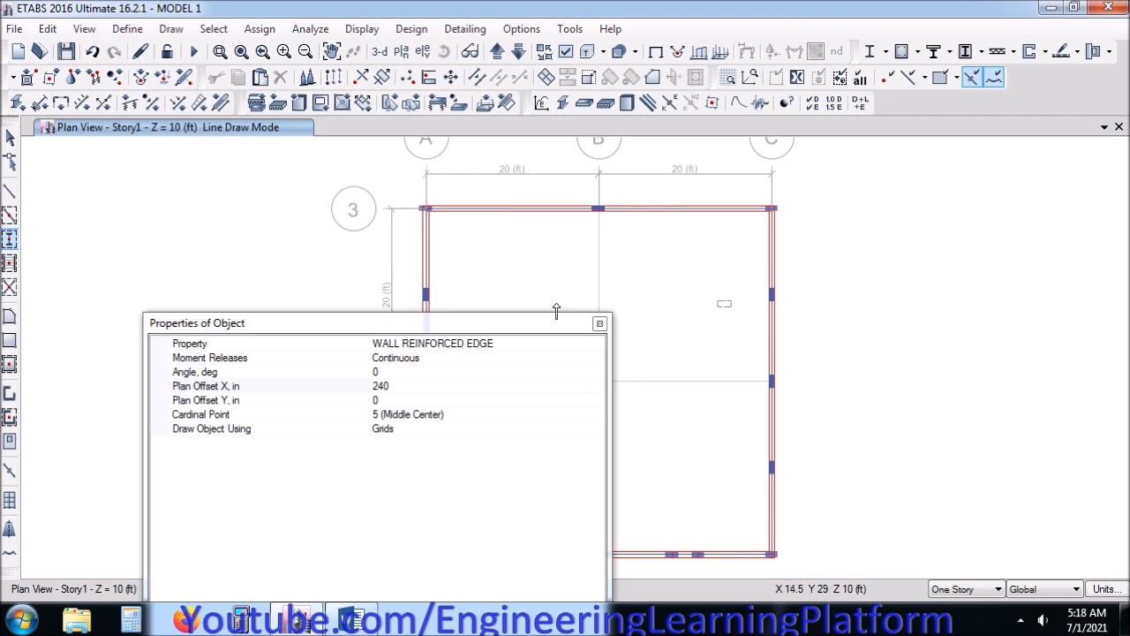
pyautogui.click(599, 323)
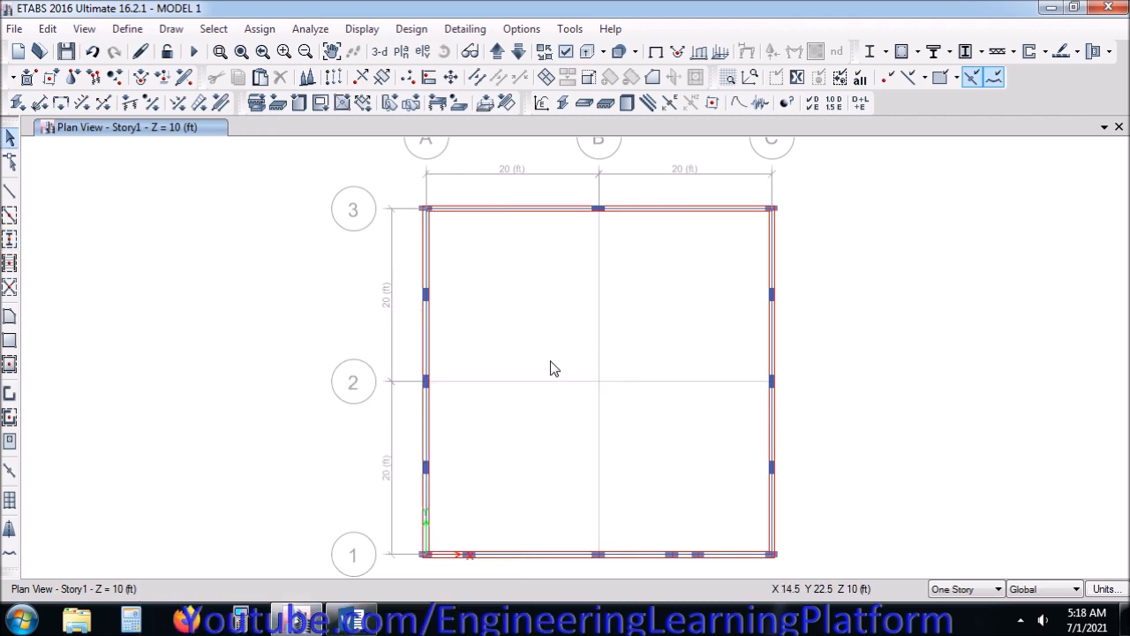
pyautogui.click(379, 52)
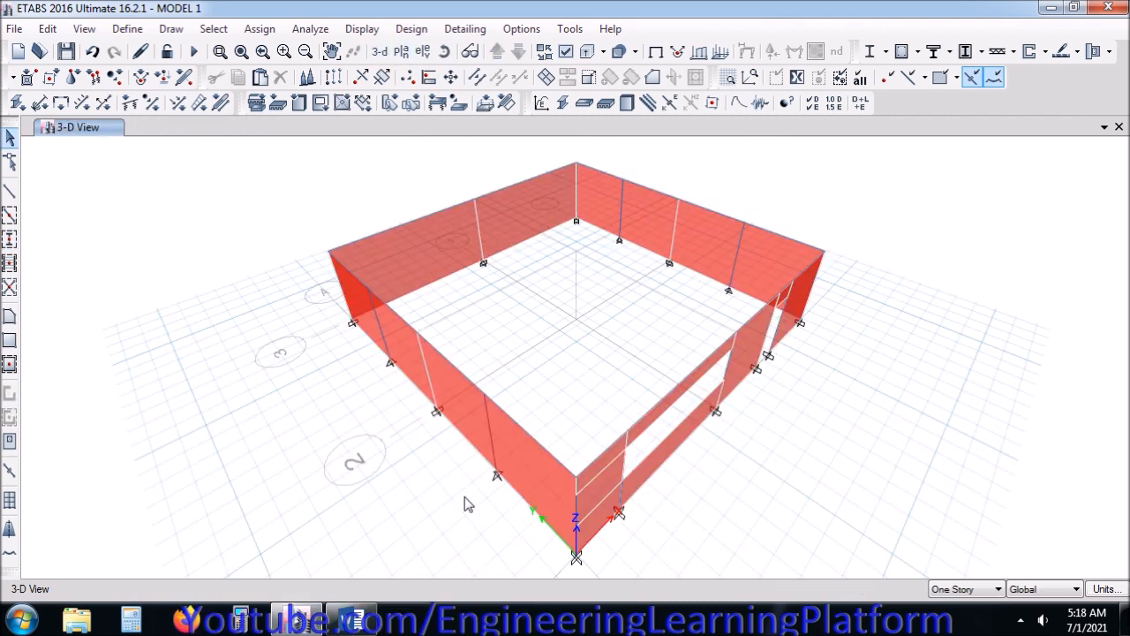
# In elevation A, divide both wall shells at the two intermediate base joints, using selected joint objects on edges.
pyautogui.keyDown('shift'); pyautogui.moveTo(499, 515); pyautogui.dragTo(653, 466, button='middle'); pyautogui.keyUp('shift')
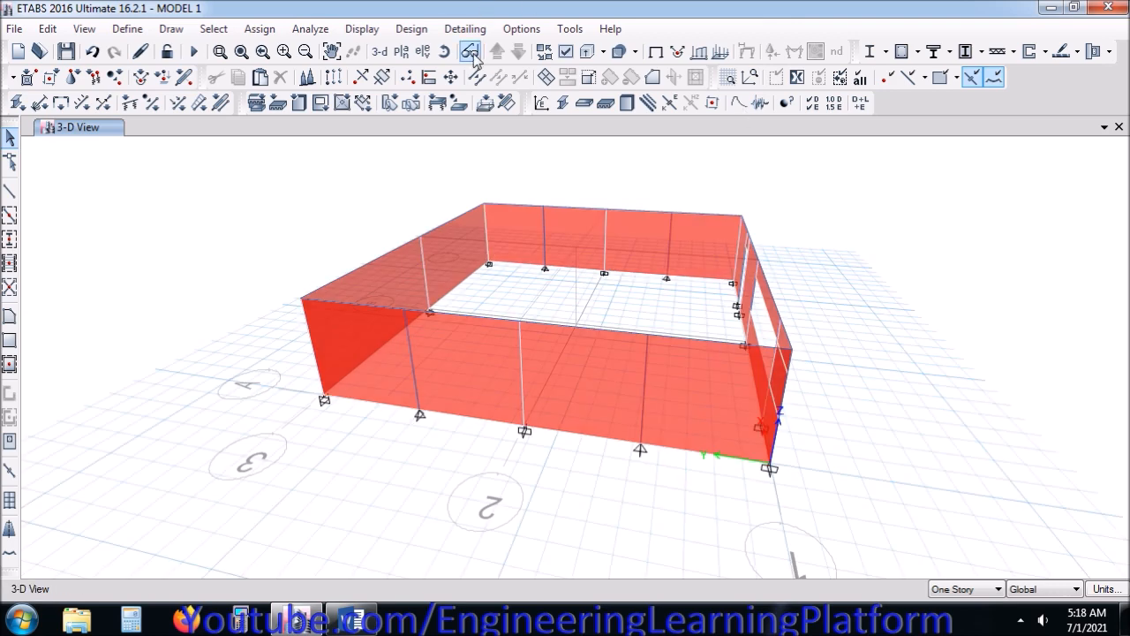
pyautogui.click(422, 52)
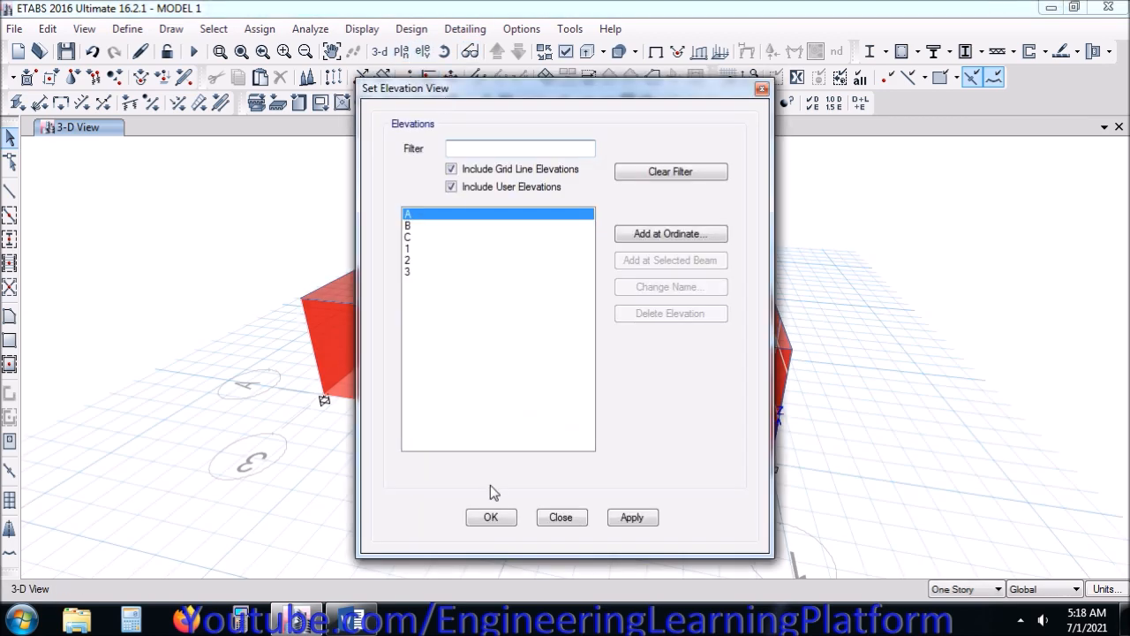
pyautogui.click(493, 518)
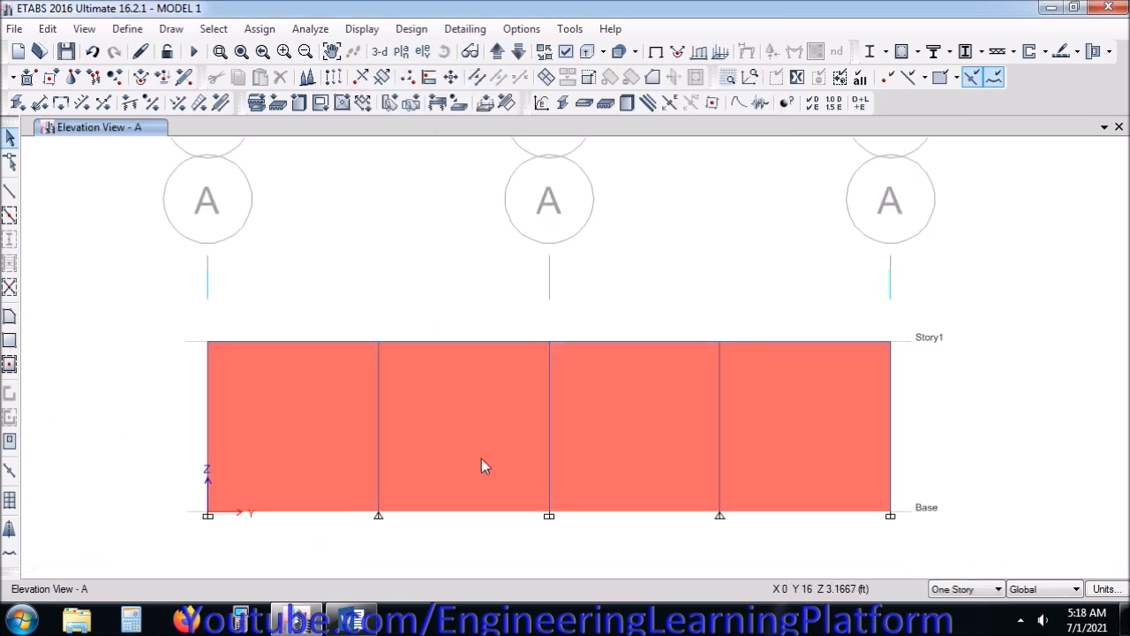
pyautogui.click(482, 460)
pyautogui.click(680, 439)
pyautogui.click(720, 515)
pyautogui.click(379, 515)
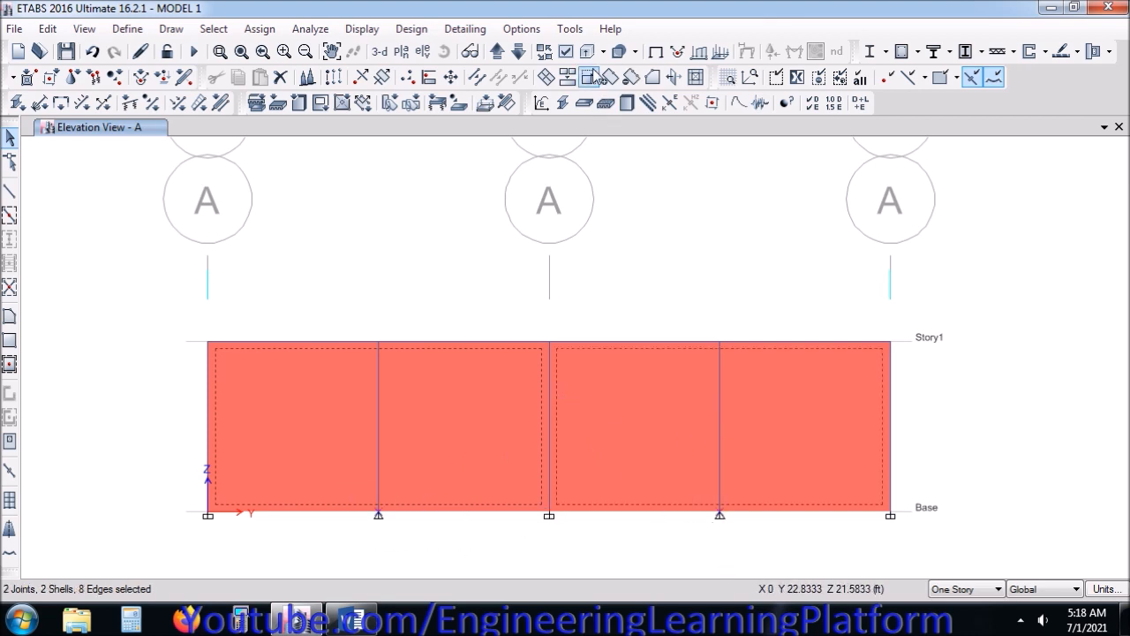
pyautogui.click(548, 78)
pyautogui.click(500, 277)
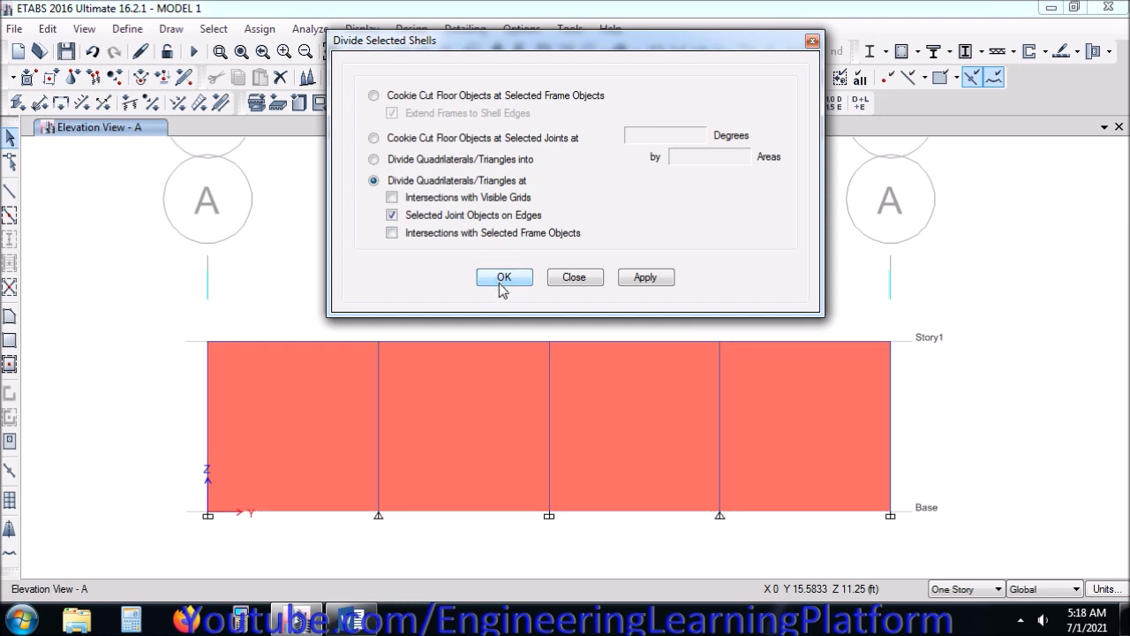
pyautogui.click(404, 444)
pyautogui.click(405, 444)
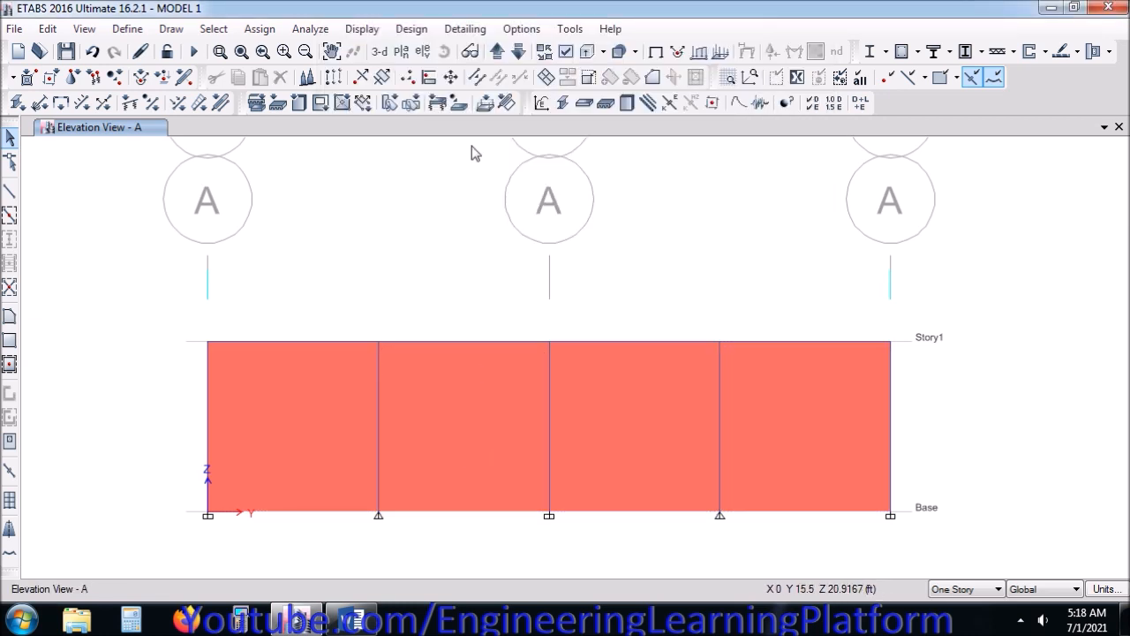
# In elevation C, divide the two wall shells at the intermediate base joints with selected joint objects on edges.
pyautogui.click(497, 51)
pyautogui.click(498, 52)
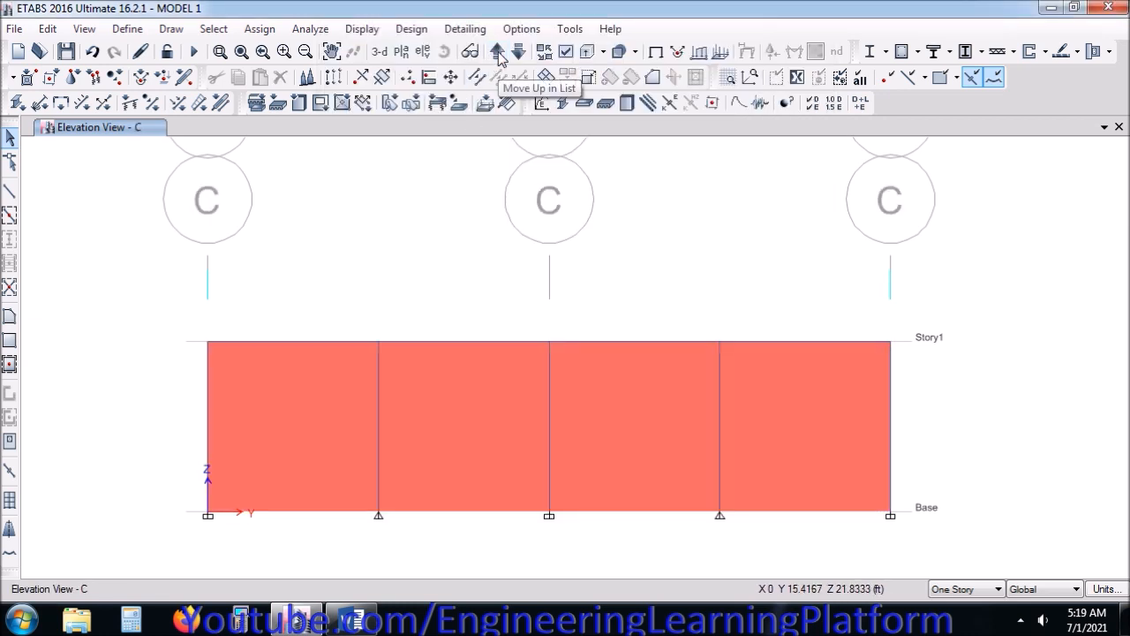
pyautogui.click(446, 473)
pyautogui.click(650, 463)
pyautogui.moveTo(680, 471); pyautogui.dragTo(748, 522)
pyautogui.moveTo(349, 501); pyautogui.dragTo(411, 549)
pyautogui.click(545, 78)
pyautogui.click(505, 277)
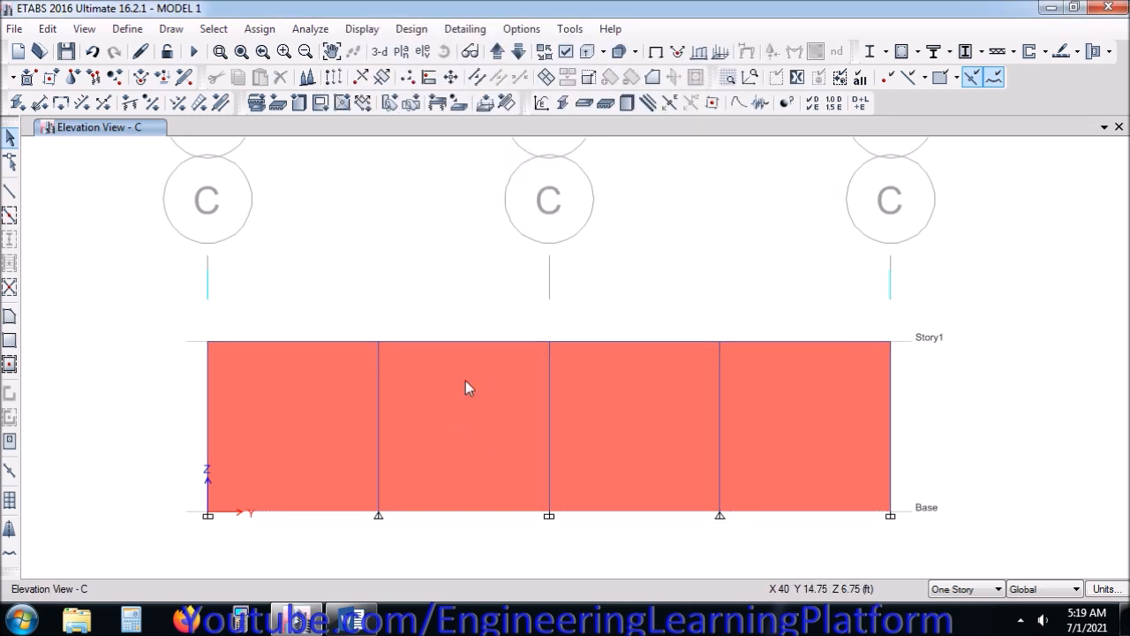
# In elevation 1, divide the wall shell between grid B and the door opening at the window's sill and head joints.
pyautogui.click(497, 51)
pyautogui.click(623, 459)
pyautogui.click(625, 469)
pyautogui.click(549, 444)
pyautogui.click(550, 374)
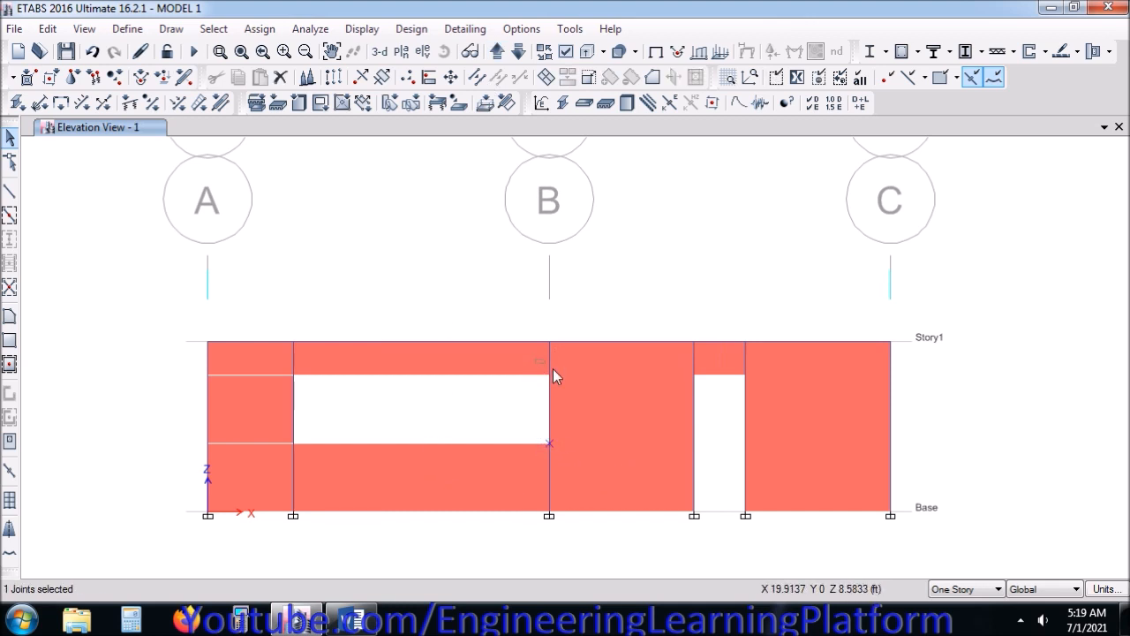
pyautogui.click(575, 422)
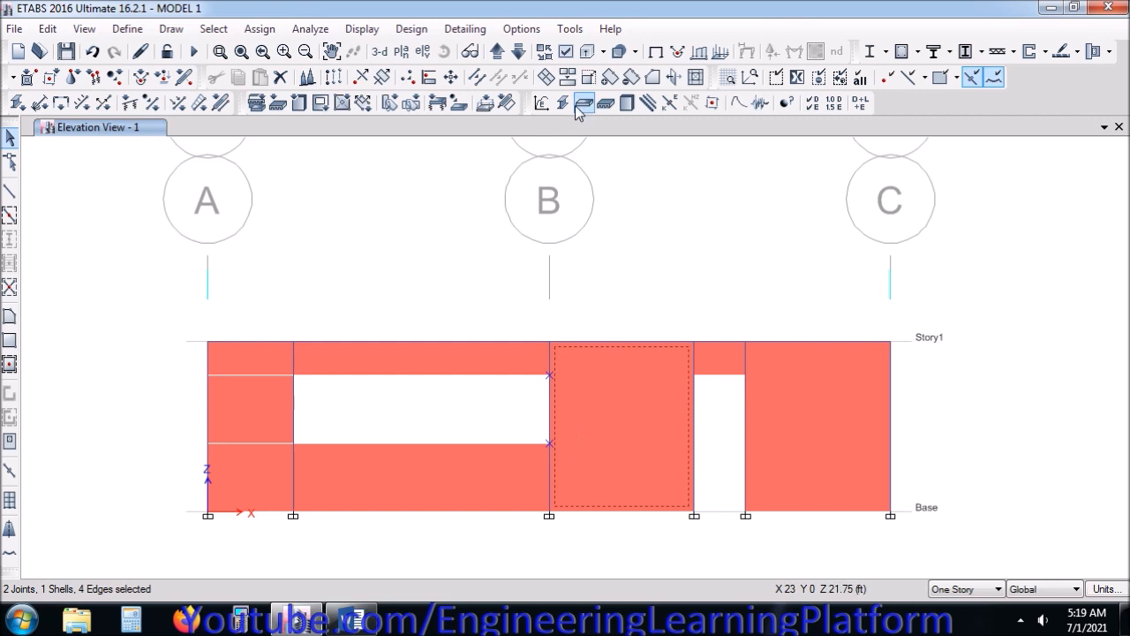
pyautogui.click(746, 375)
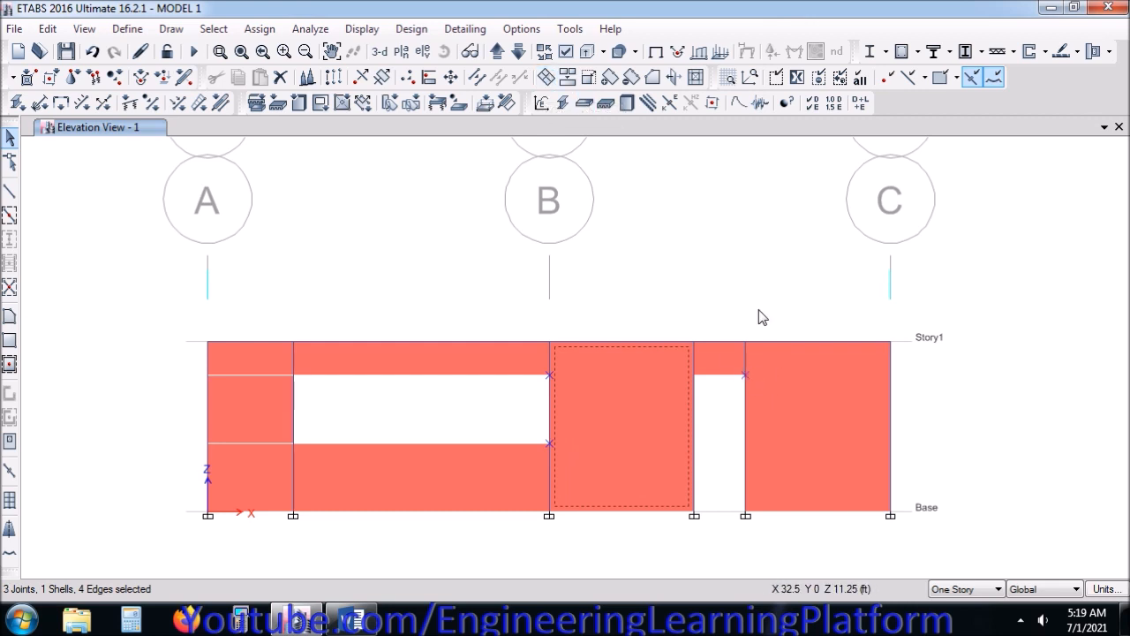
pyautogui.click(546, 78)
pyautogui.click(515, 279)
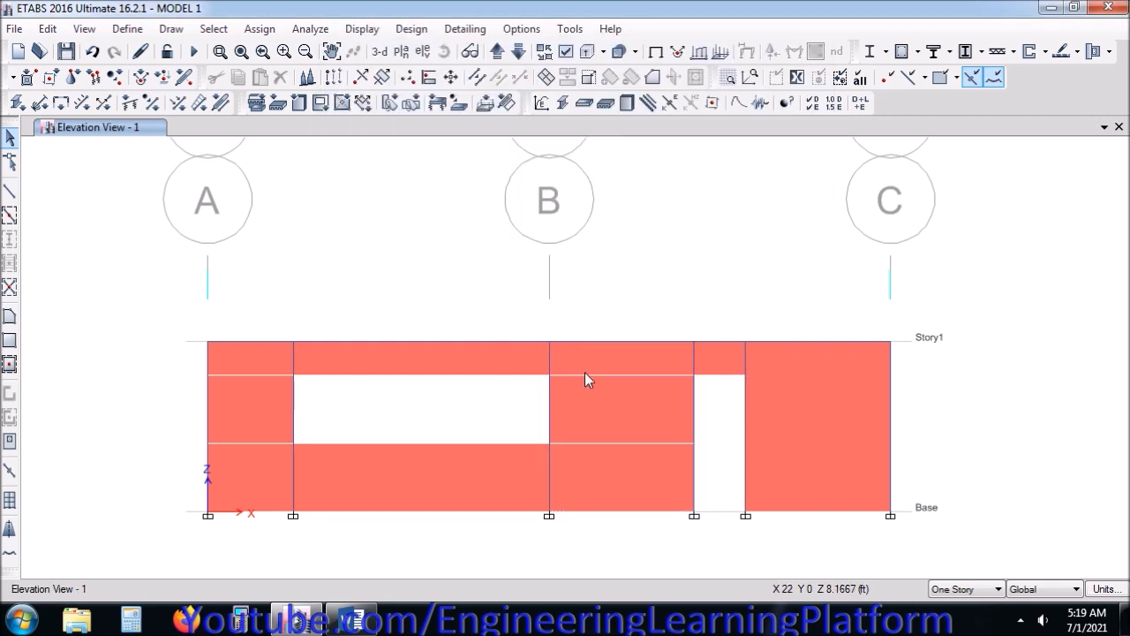
# Divide the wall shell between the door opening and grid C at the door head joint.
pyautogui.click(745, 376)
pyautogui.click(771, 400)
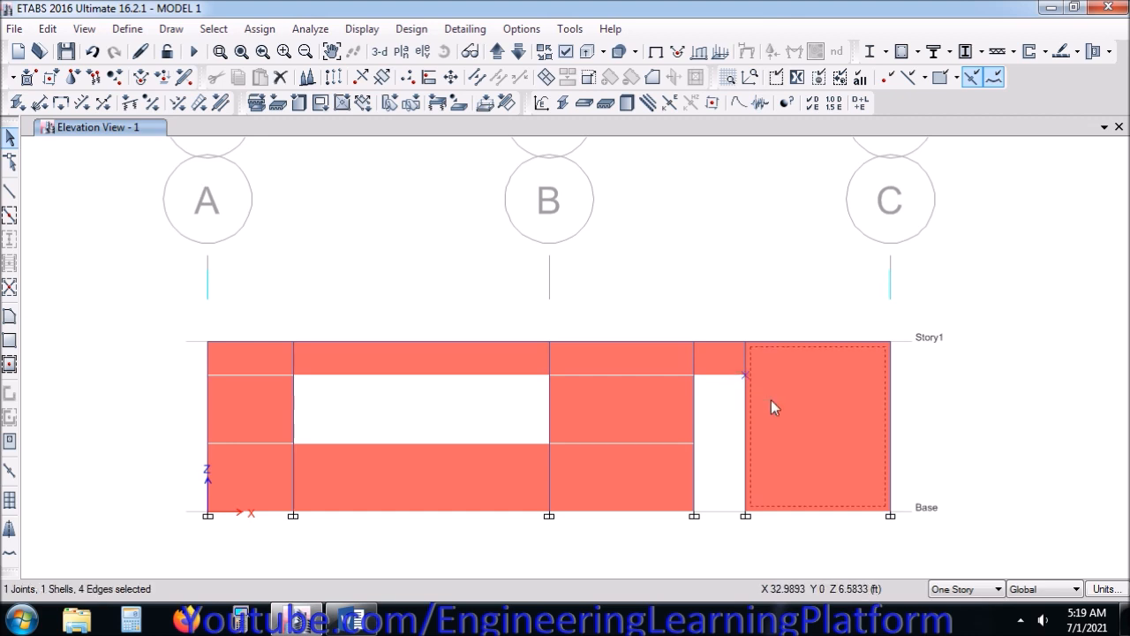
pyautogui.click(547, 78)
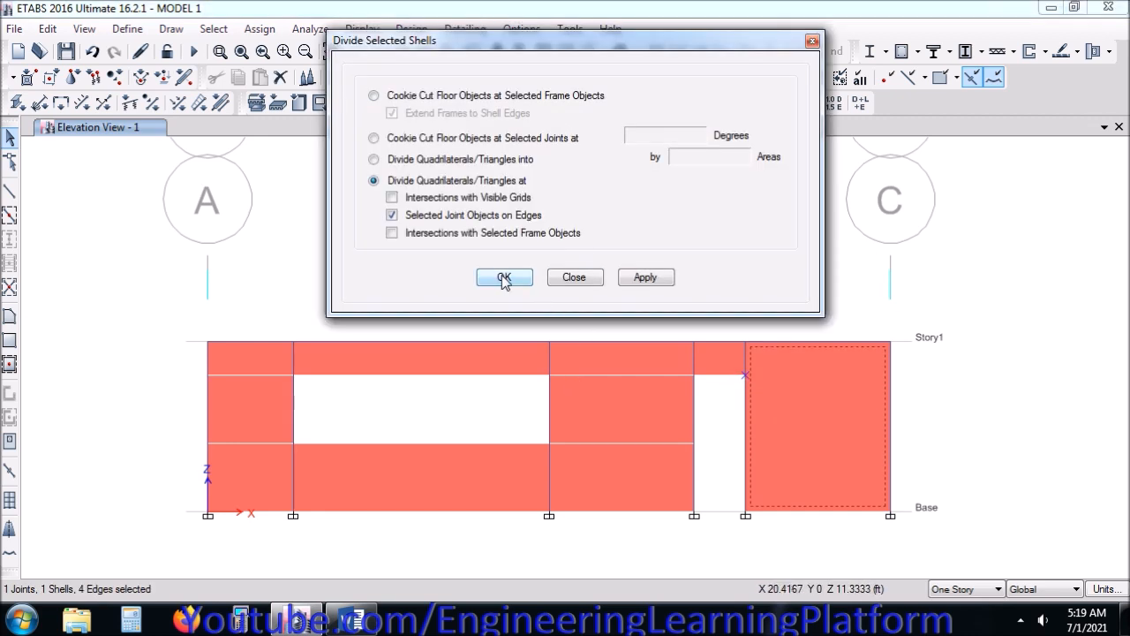
pyautogui.click(504, 277)
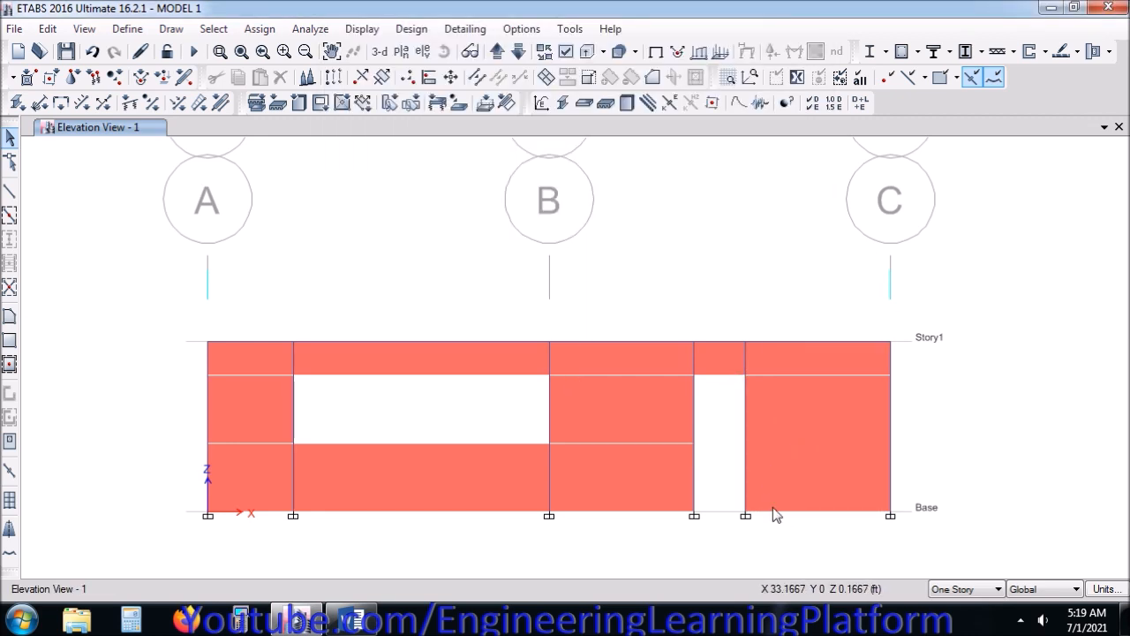
# Check the shell division in elevations 2 and 3, and return to the full 3-D view.
pyautogui.click(497, 53)
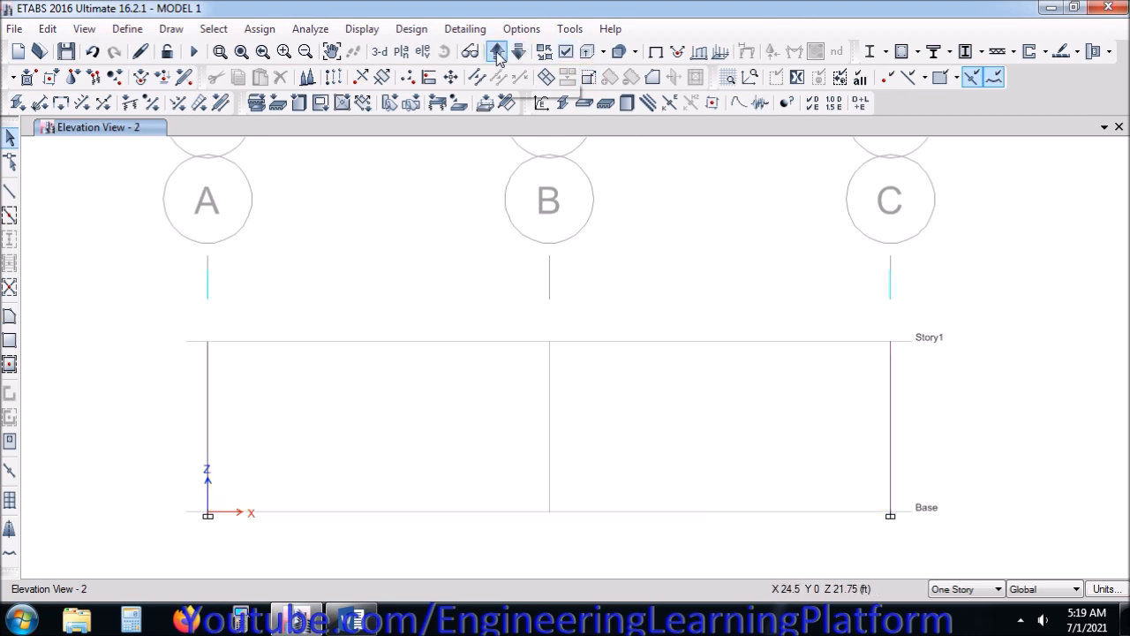
pyautogui.click(497, 53)
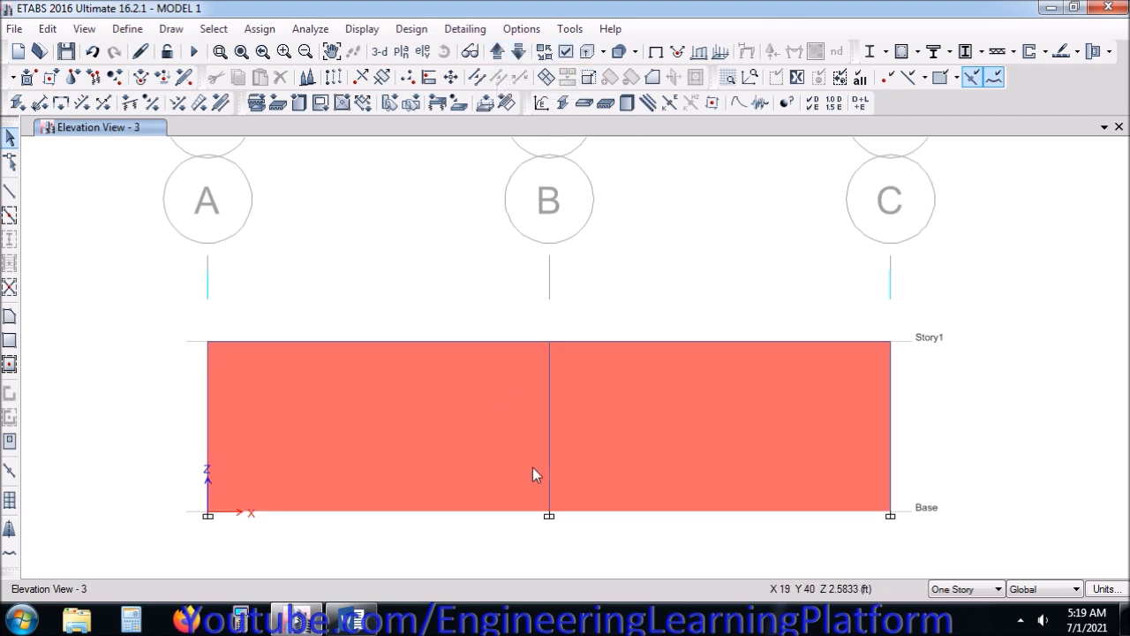
pyautogui.click(489, 429)
pyautogui.click(489, 429)
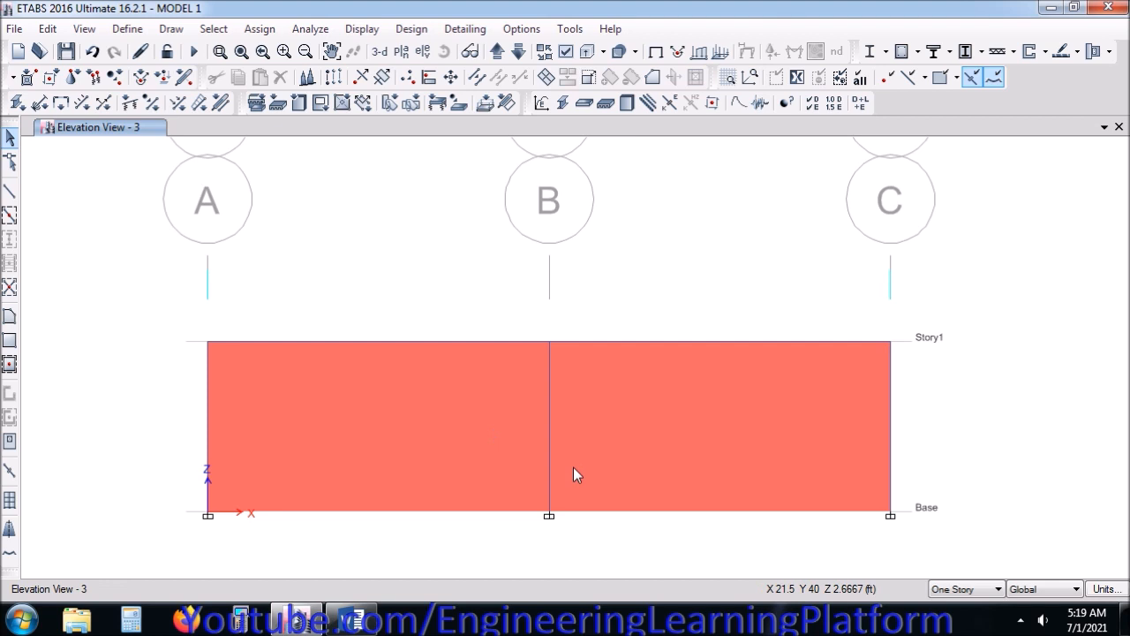
pyautogui.click(379, 52)
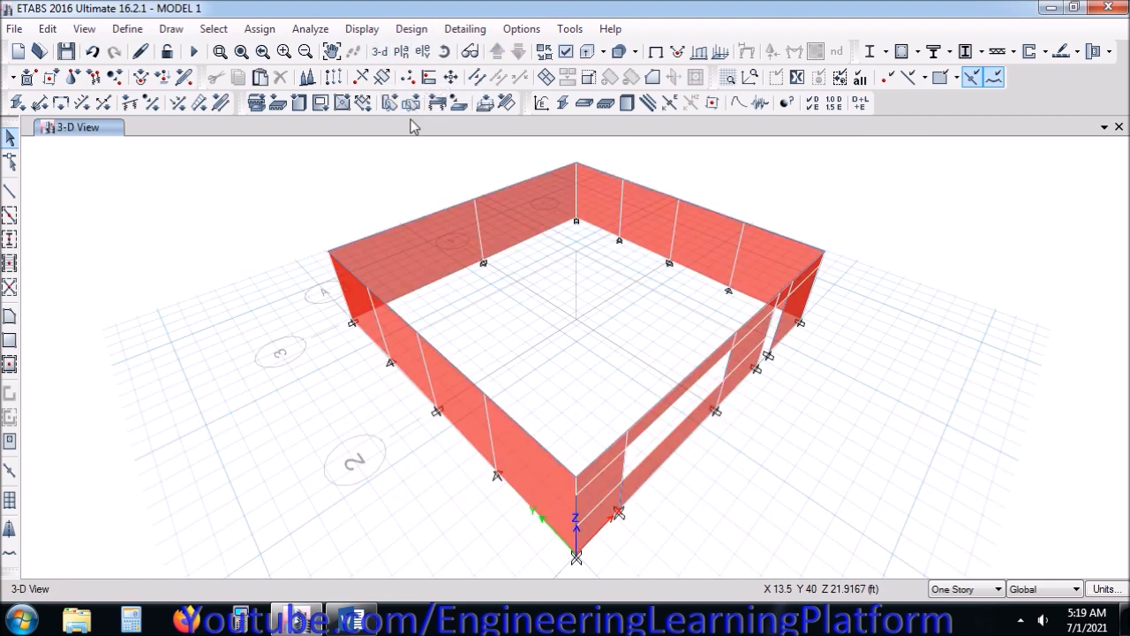
pyautogui.click(240, 52)
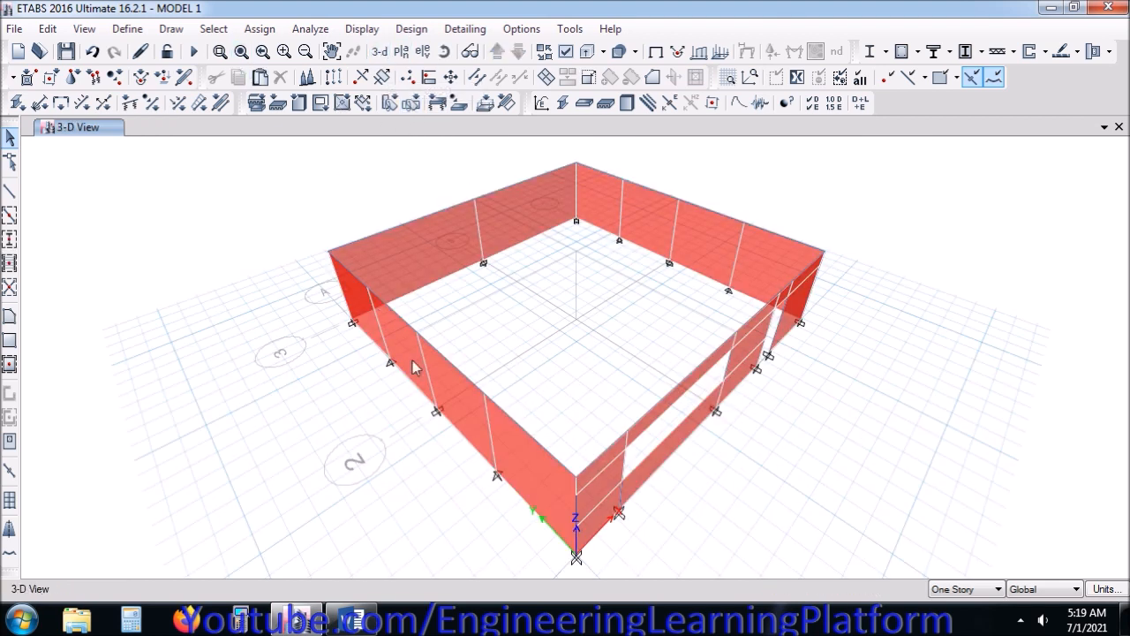
# Assign restraints in all translations and rotations to every joint in the Base plan, and return to the 3-D view.
pyautogui.click(401, 51)
pyautogui.click(490, 511)
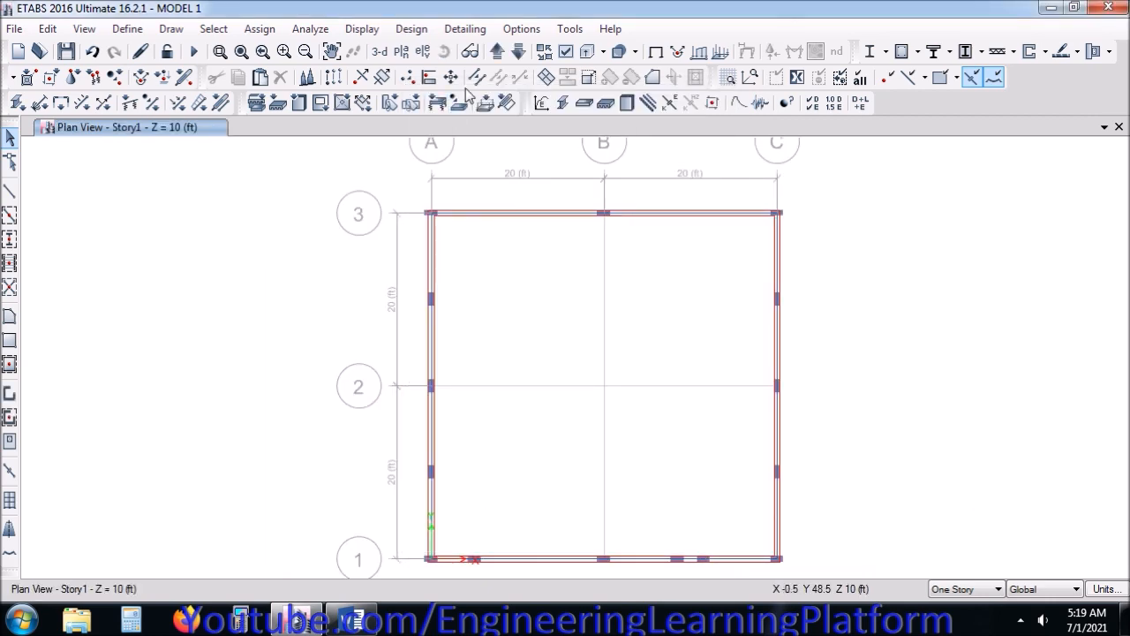
pyautogui.click(519, 52)
pyautogui.moveTo(396, 182); pyautogui.dragTo(867, 575)
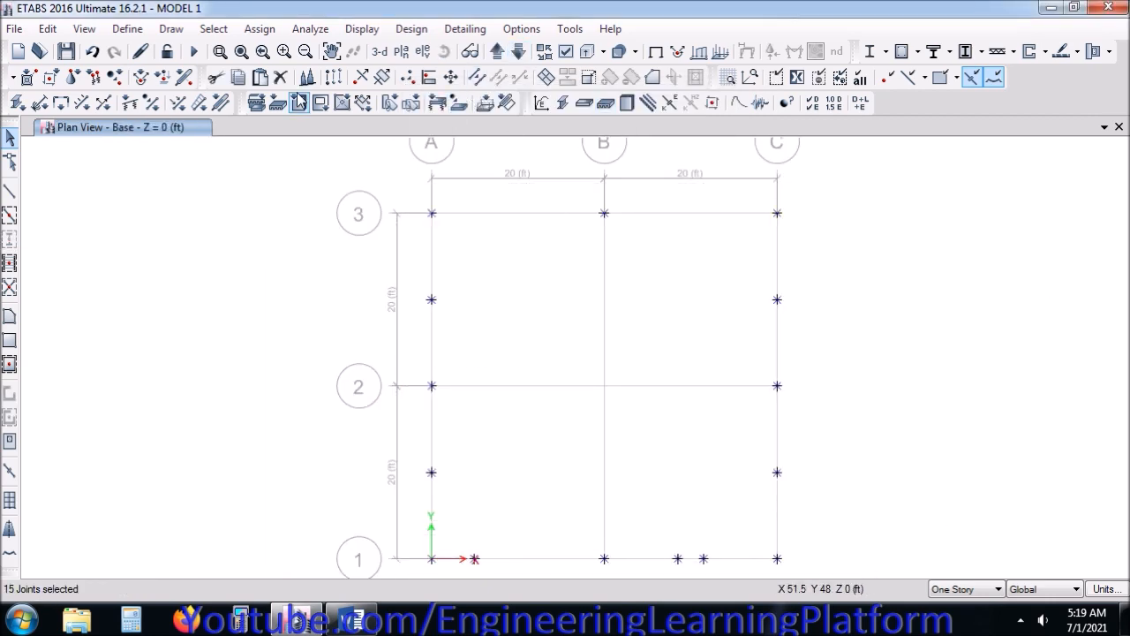
pyautogui.click(272, 33)
pyautogui.click(256, 32)
pyautogui.click(258, 34)
pyautogui.moveTo(328, 55)
pyautogui.click(481, 51)
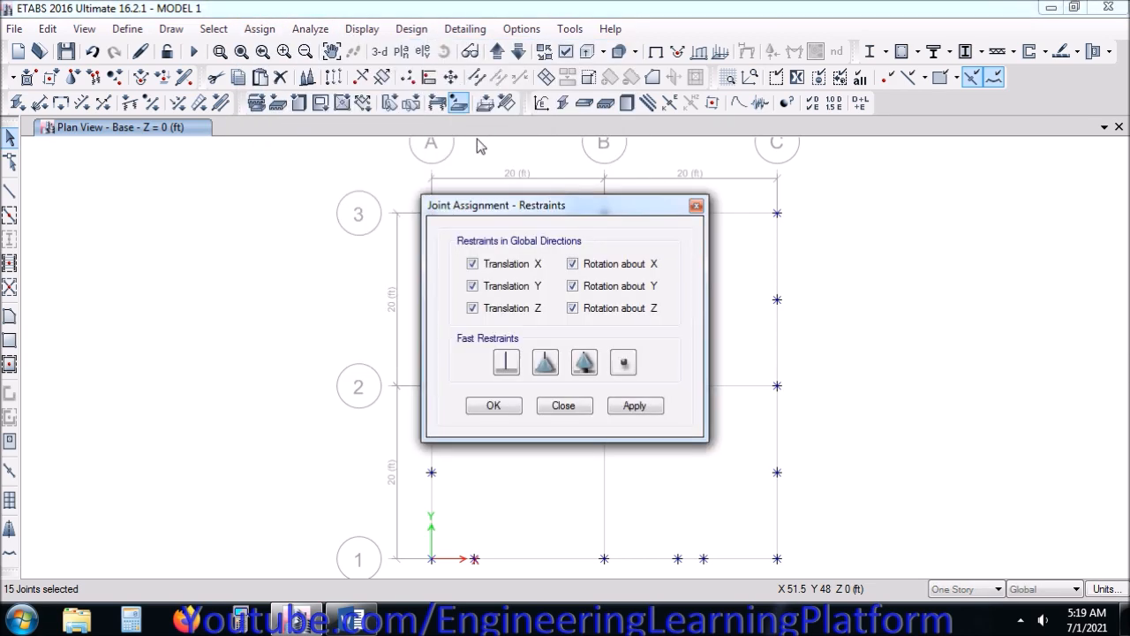
pyautogui.click(496, 407)
pyautogui.click(379, 52)
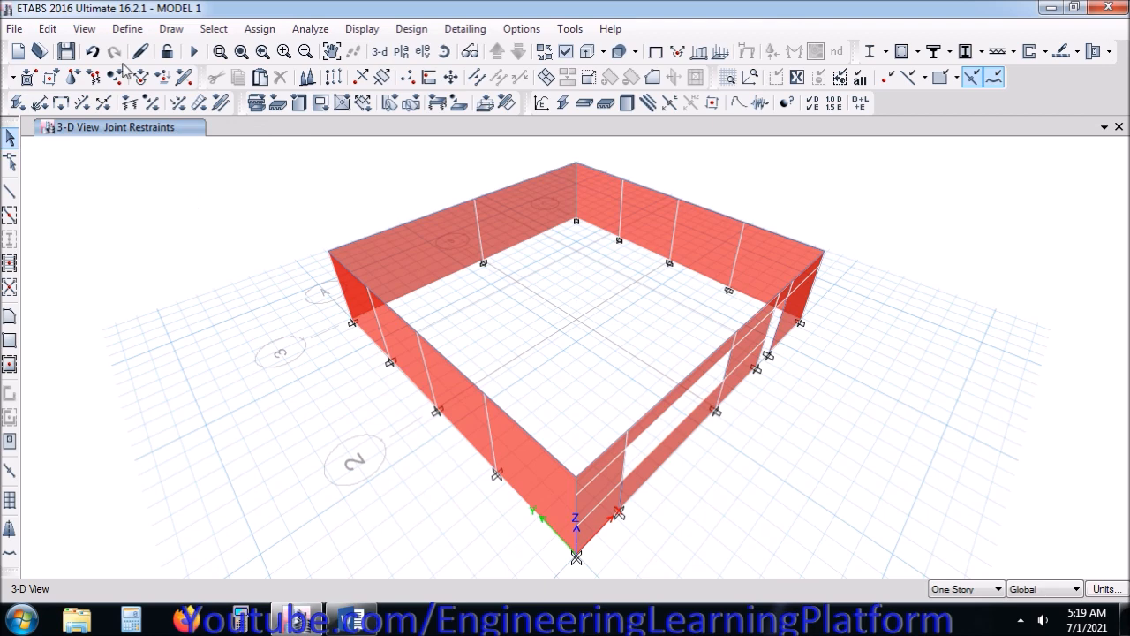
# Run the analysis and display the absolute maximum S22 shell stresses for the ASD ENVELOPE Min combination.
pyautogui.click(194, 51)
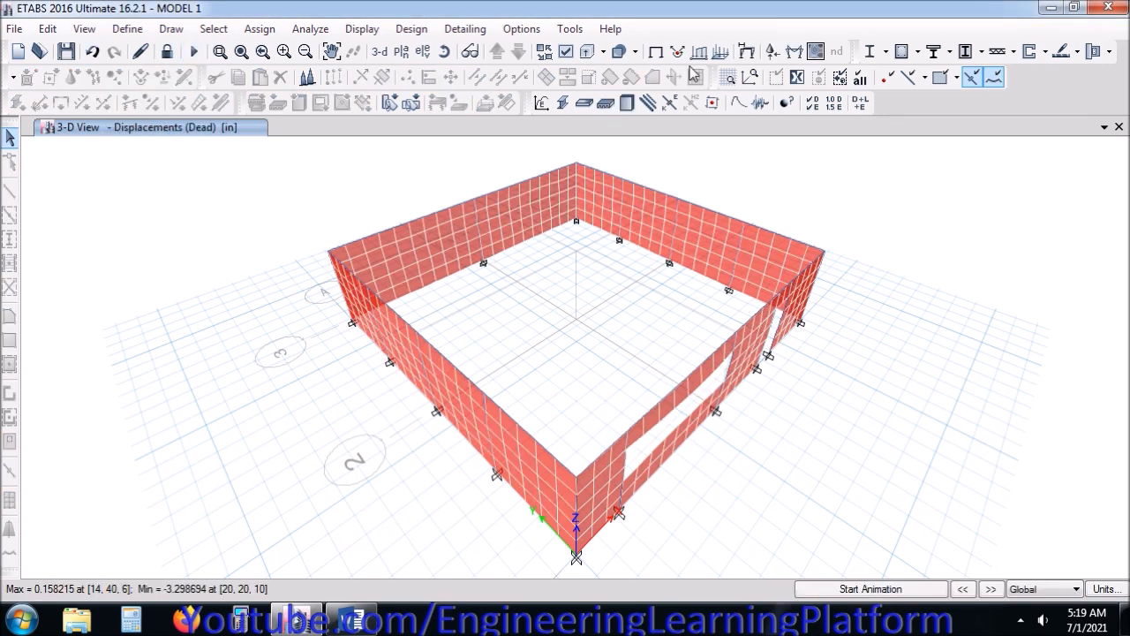
pyautogui.click(818, 53)
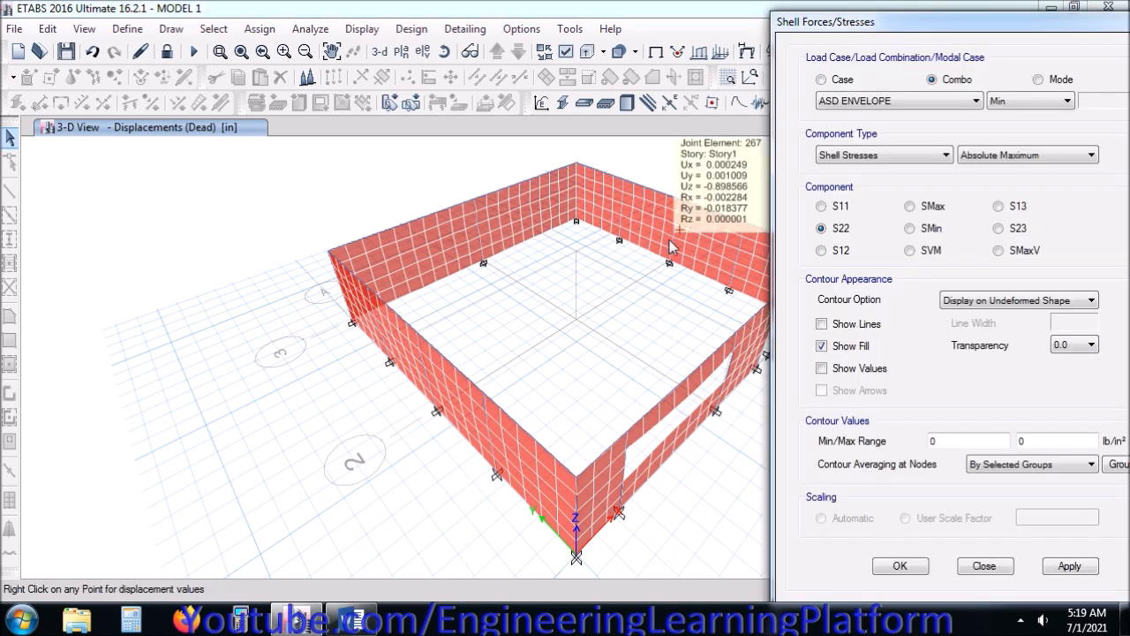
pyautogui.moveTo(617, 272); pyautogui.dragTo(433, 280, button='middle')
pyautogui.click(1069, 565)
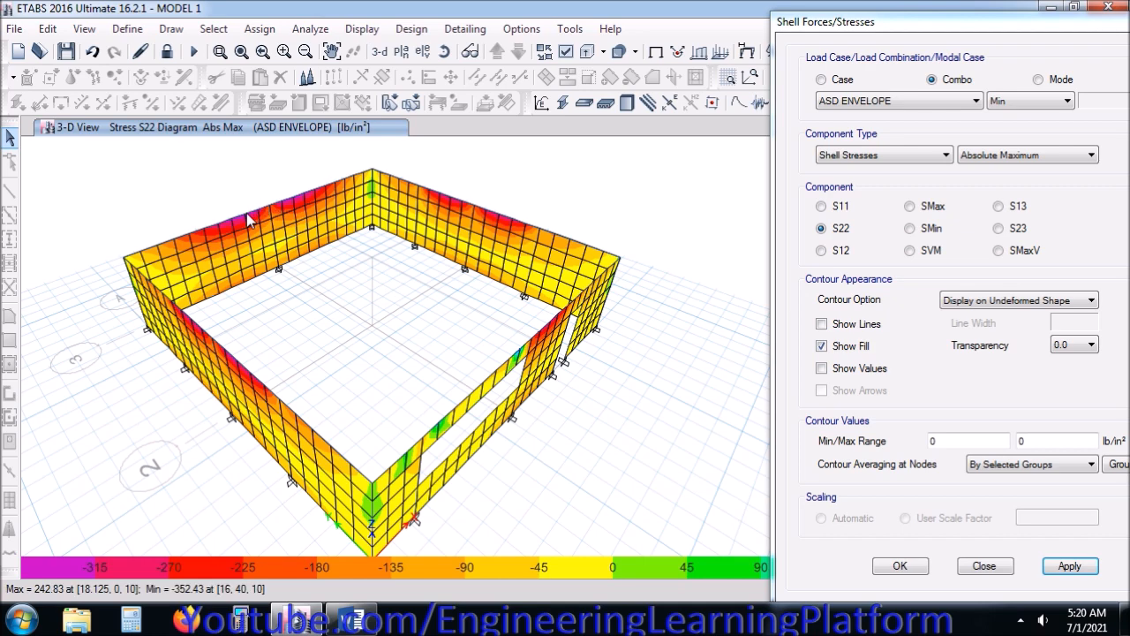
# Examine the S22 stress values along the upper edges of all walls, including the pier beside the door opening.
pyautogui.moveTo(248, 220)
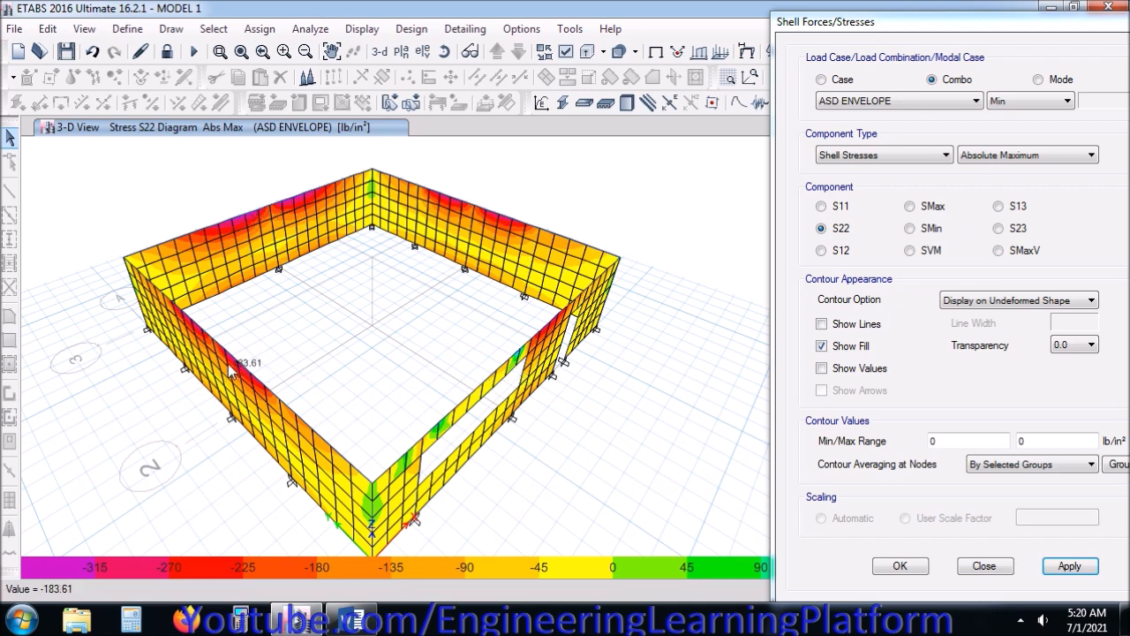
pyautogui.moveTo(227, 353)
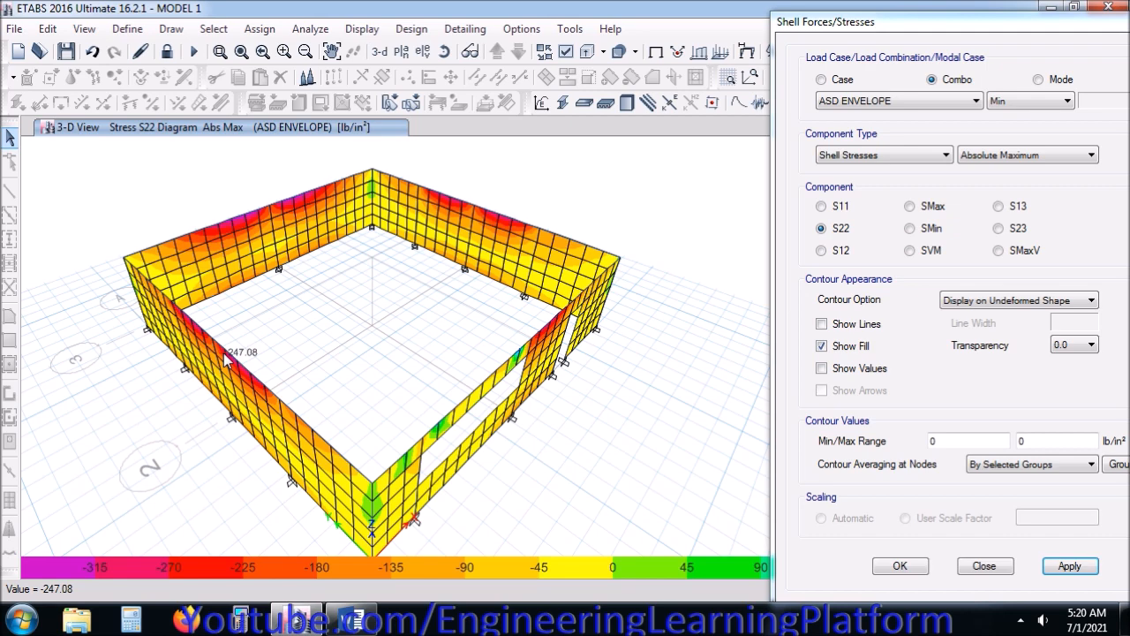
pyautogui.moveTo(806, 36); pyautogui.dragTo(780, 24)
pyautogui.moveTo(207, 482)
pyautogui.keyDown('shift'); pyautogui.mouseDown(button='middle')
pyautogui.moveTo(310, 479)
pyautogui.moveTo(269, 388)
pyautogui.mouseUp(button='middle'); pyautogui.keyUp('shift')
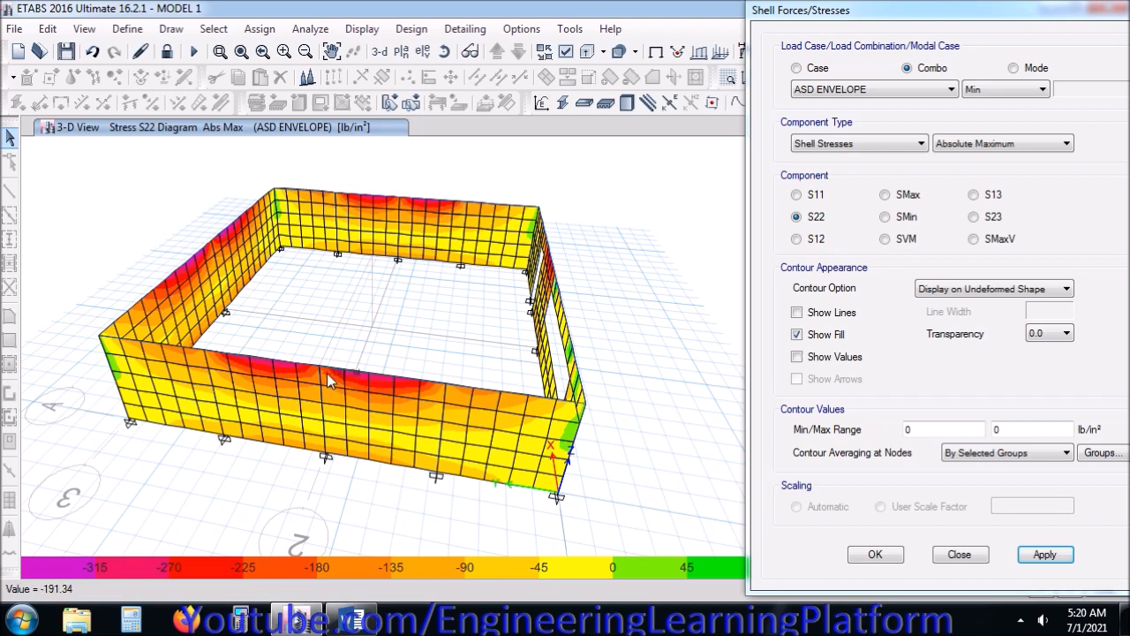
pyautogui.keyDown('shift'); pyautogui.moveTo(341, 497); pyautogui.dragTo(157, 483, button='middle'); pyautogui.keyUp('shift')
pyautogui.keyDown('shift'); pyautogui.moveTo(451, 506); pyautogui.dragTo(307, 509, button='middle'); pyautogui.keyUp('shift')
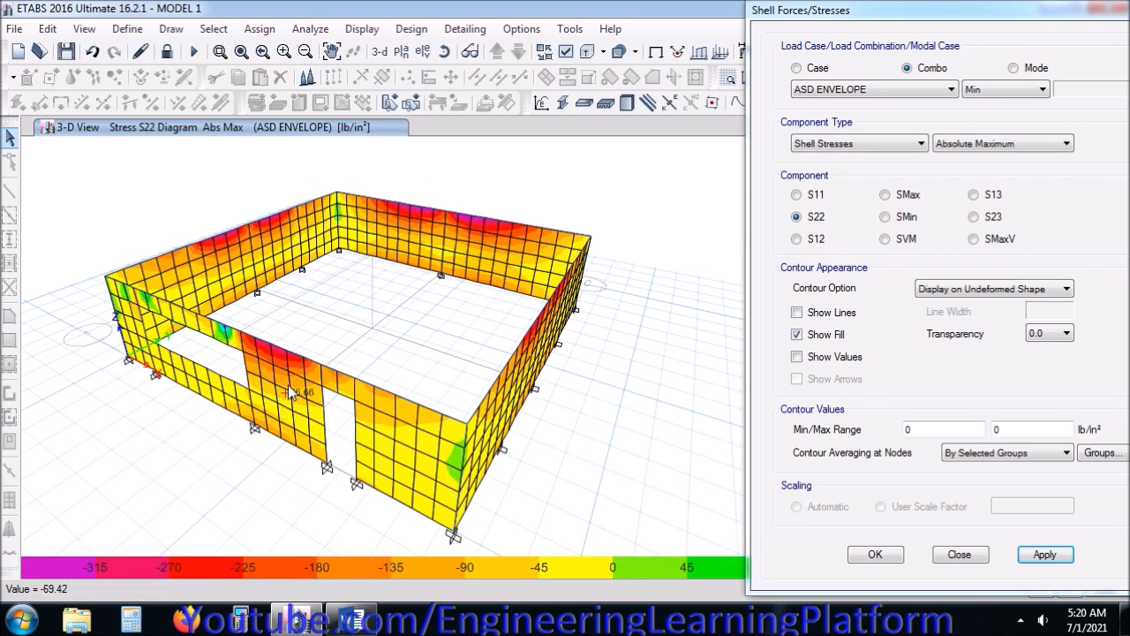
pyautogui.scroll(2, 291, 354)
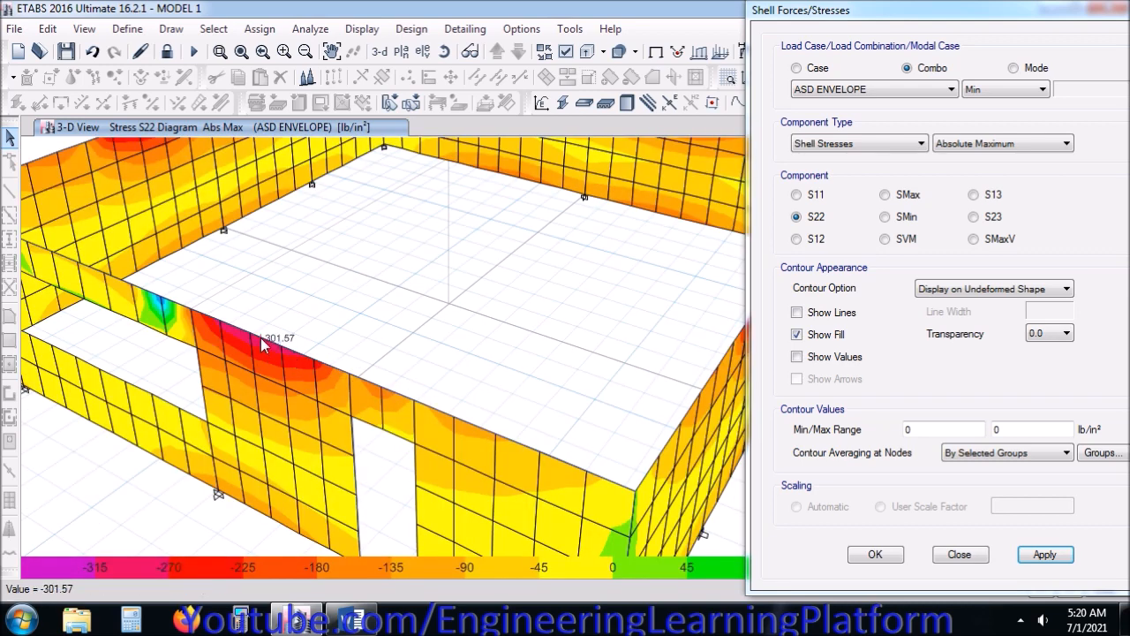
pyautogui.scroll(-3, 260, 337)
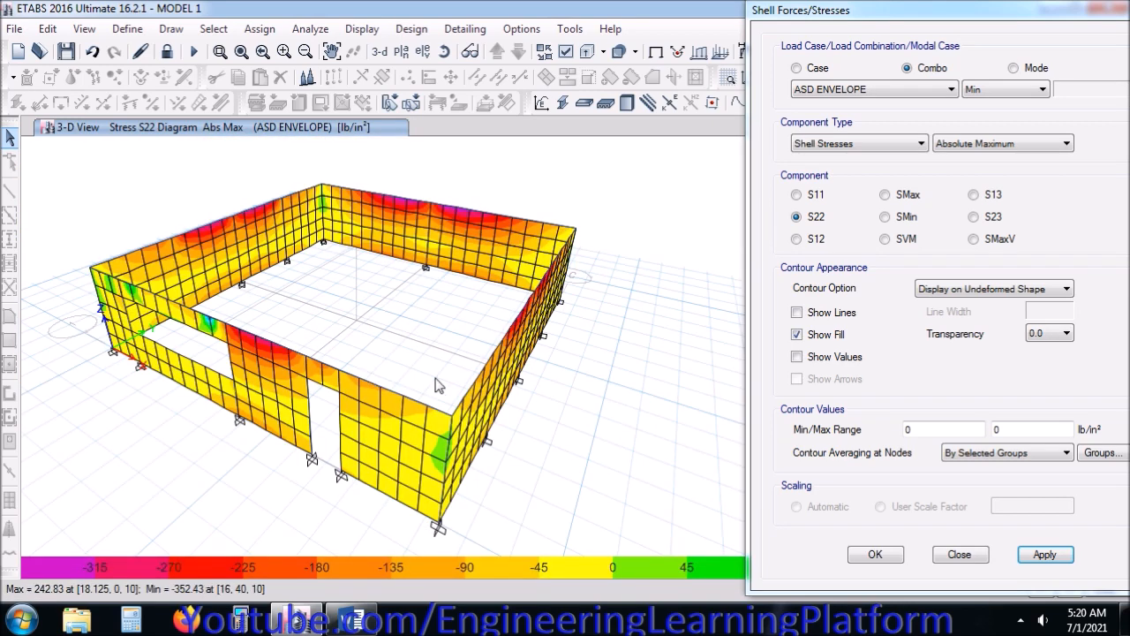
pyautogui.moveTo(506, 446); pyautogui.dragTo(406, 342, button='middle')
pyautogui.moveTo(402, 351)
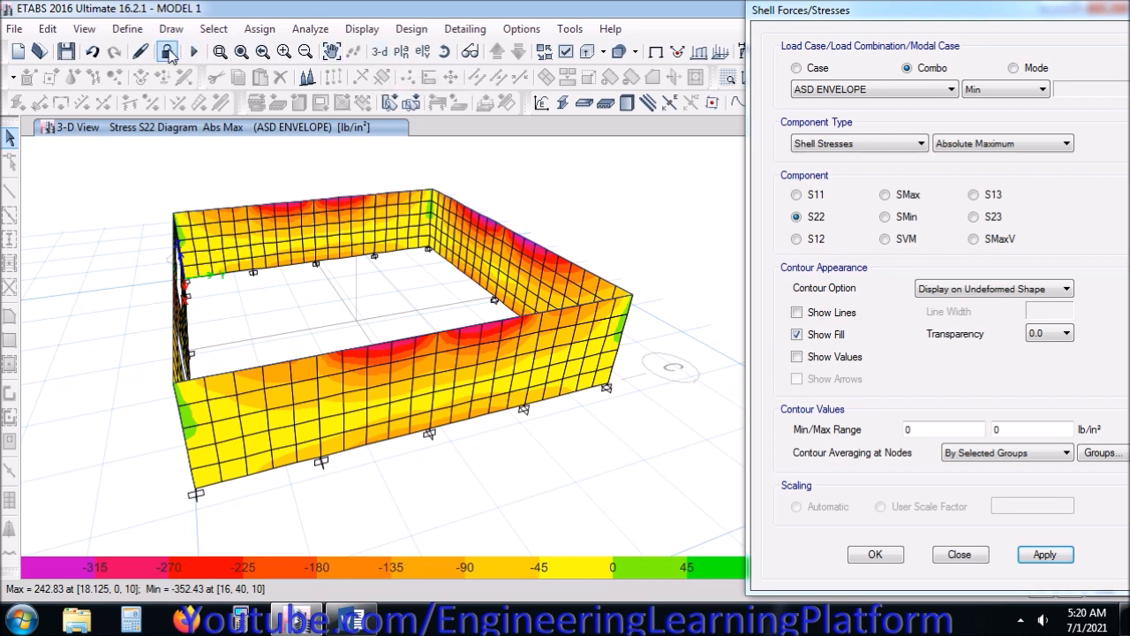
# Display the Story1 plan, close the shell stress settings and unlock the model, deleting the analysis results.
pyautogui.click(399, 53)
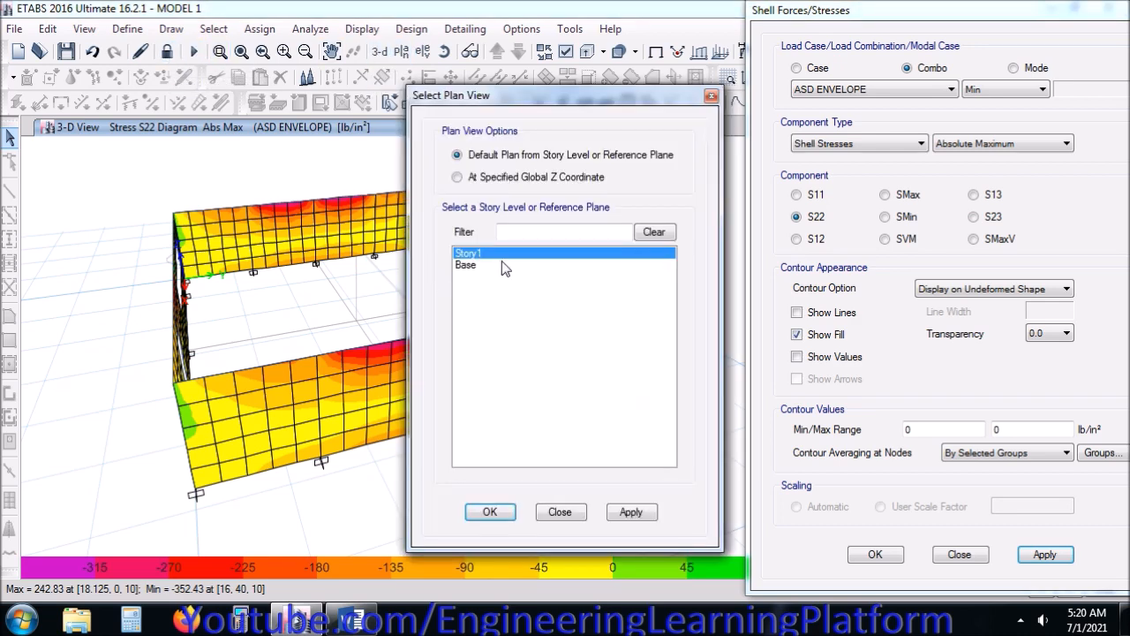
pyautogui.click(492, 514)
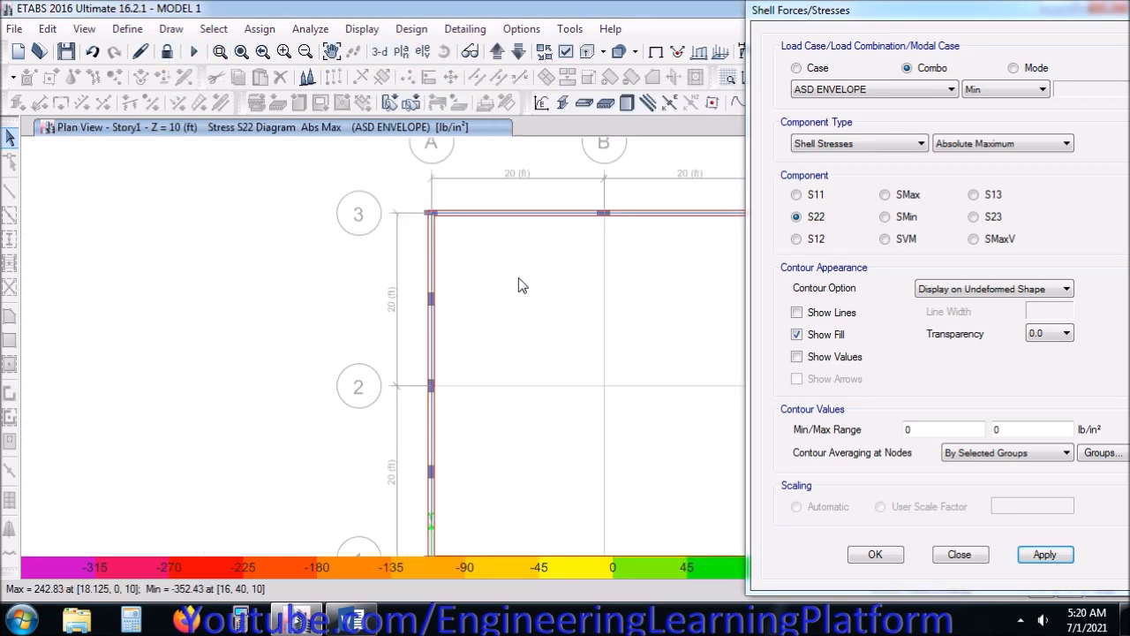
pyautogui.moveTo(521, 285); pyautogui.dragTo(290, 244, button='middle')
pyautogui.click(338, 146)
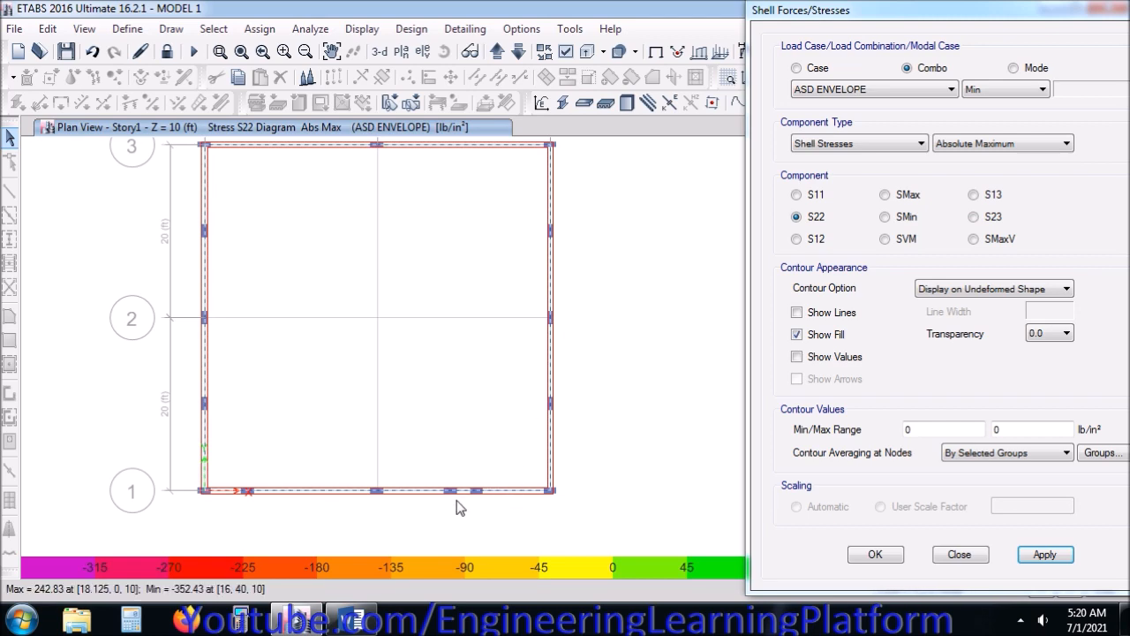
pyautogui.moveTo(399, 344); pyautogui.dragTo(443, 367, button='middle')
pyautogui.click(955, 556)
pyautogui.click(167, 52)
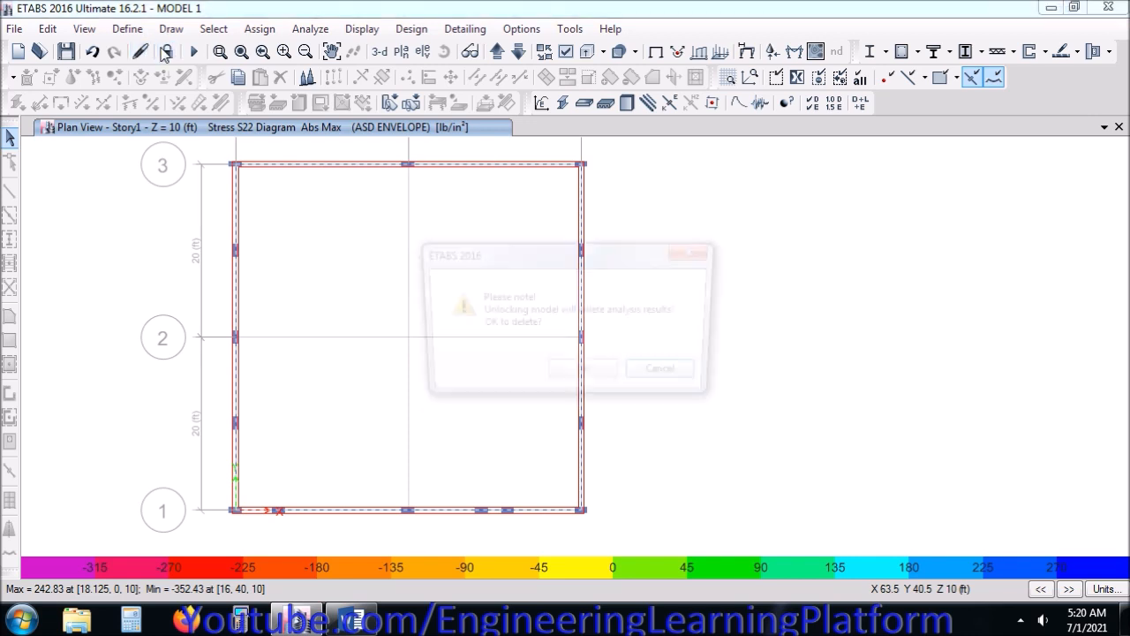
pyautogui.click(582, 376)
# Select all walls in the Story1 plan, break the frames at intersections with selected frames and joints, and save the model.
pyautogui.moveTo(190, 156); pyautogui.dragTo(263, 524)
pyautogui.moveTo(258, 143); pyautogui.dragTo(654, 549)
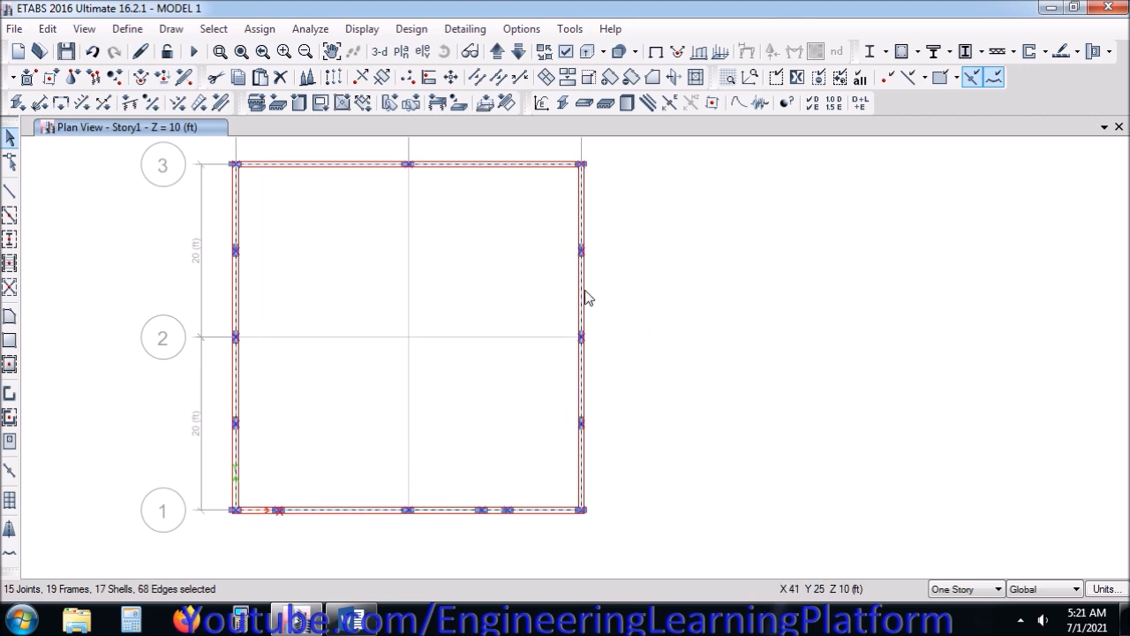
pyautogui.click(496, 77)
pyautogui.click(252, 416)
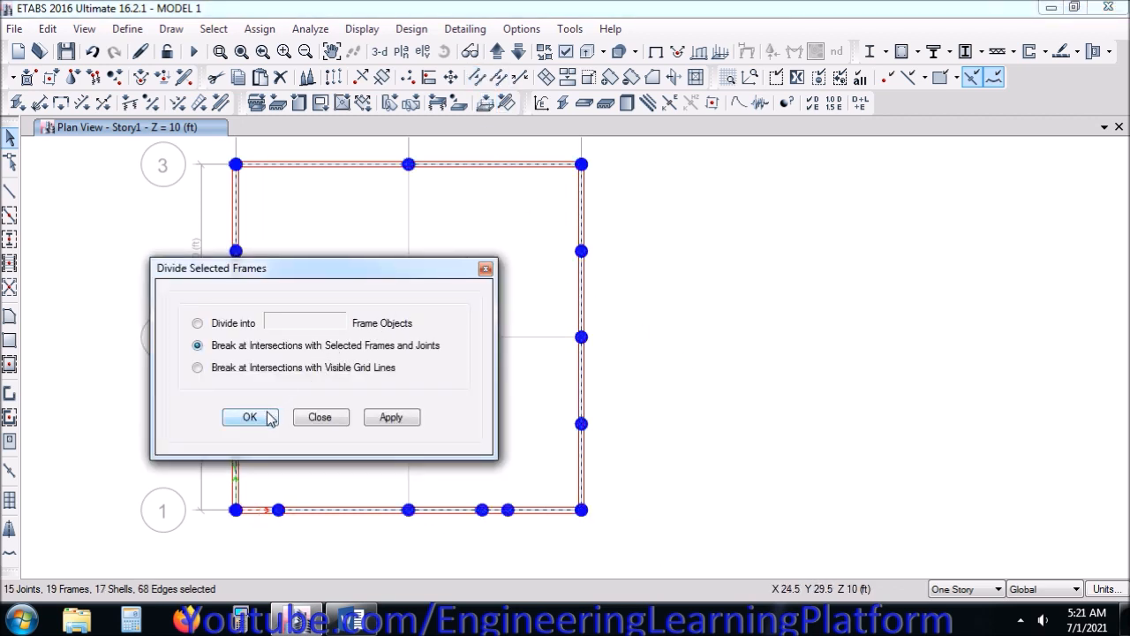
pyautogui.click(66, 51)
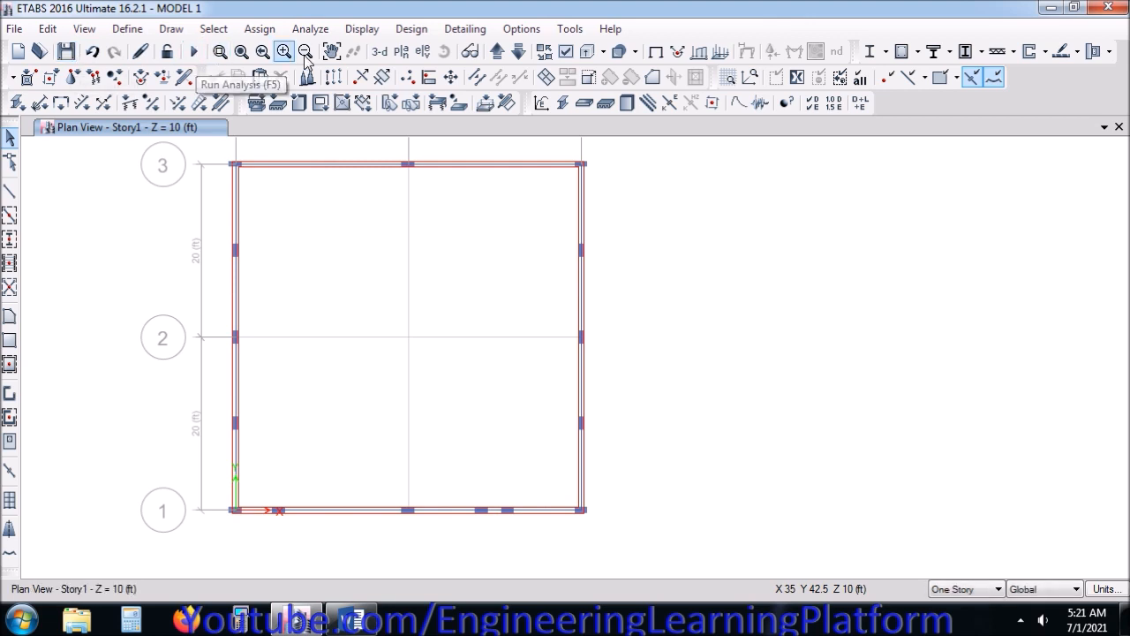
# Run the analysis from the 3-D view and display the absolute maximum S22 shell stresses for ASD ENVELOPE Min.
pyautogui.click(380, 51)
pyautogui.click(193, 51)
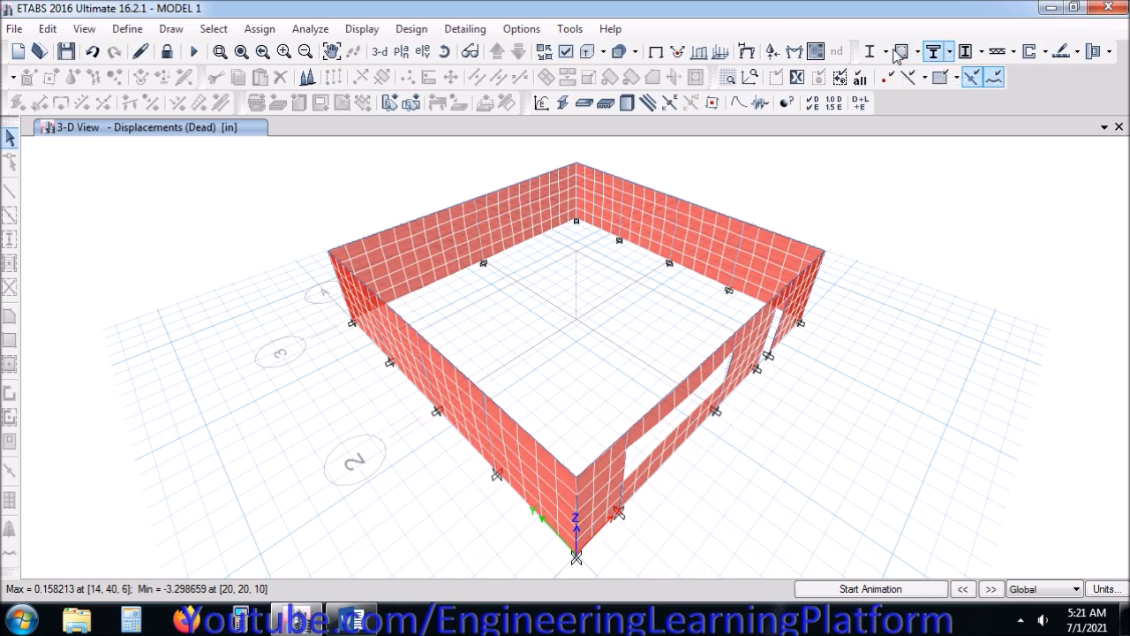
pyautogui.click(814, 58)
pyautogui.moveTo(633, 287); pyautogui.dragTo(425, 296, button='middle')
pyautogui.click(1060, 560)
# Examine the S22 stresses along the upper edges of the walls from several sides.
pyautogui.moveTo(496, 225)
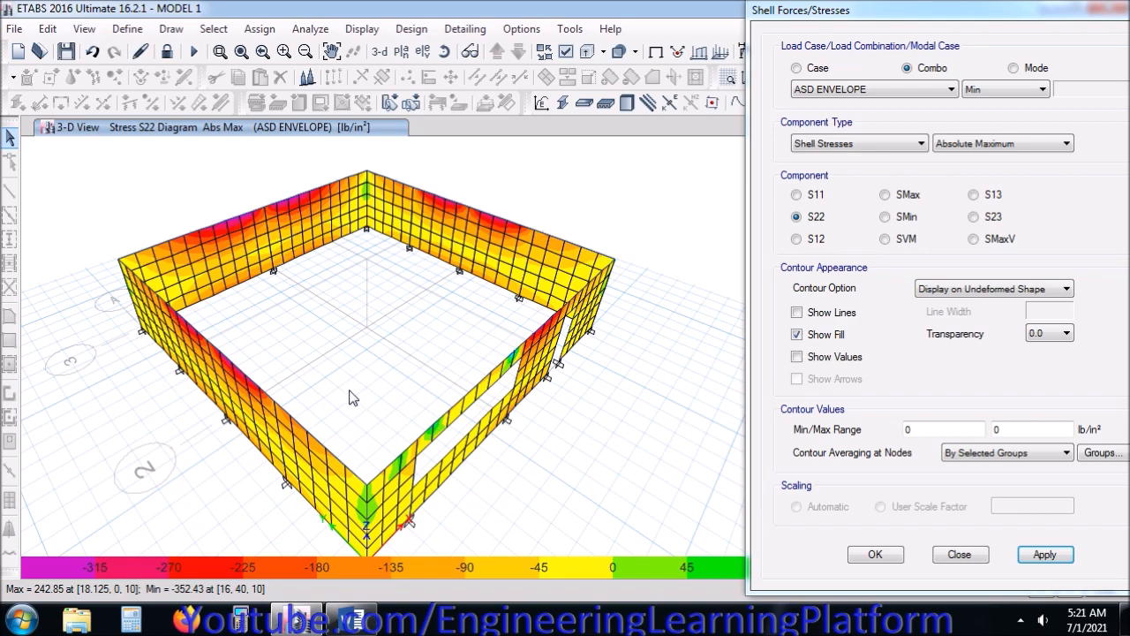
pyautogui.keyDown('shift'); pyautogui.moveTo(252, 444); pyautogui.dragTo(574, 428, button='middle'); pyautogui.keyUp('shift')
pyautogui.keyDown('shift'); pyautogui.moveTo(421, 444); pyautogui.dragTo(583, 455, button='middle'); pyautogui.keyUp('shift')
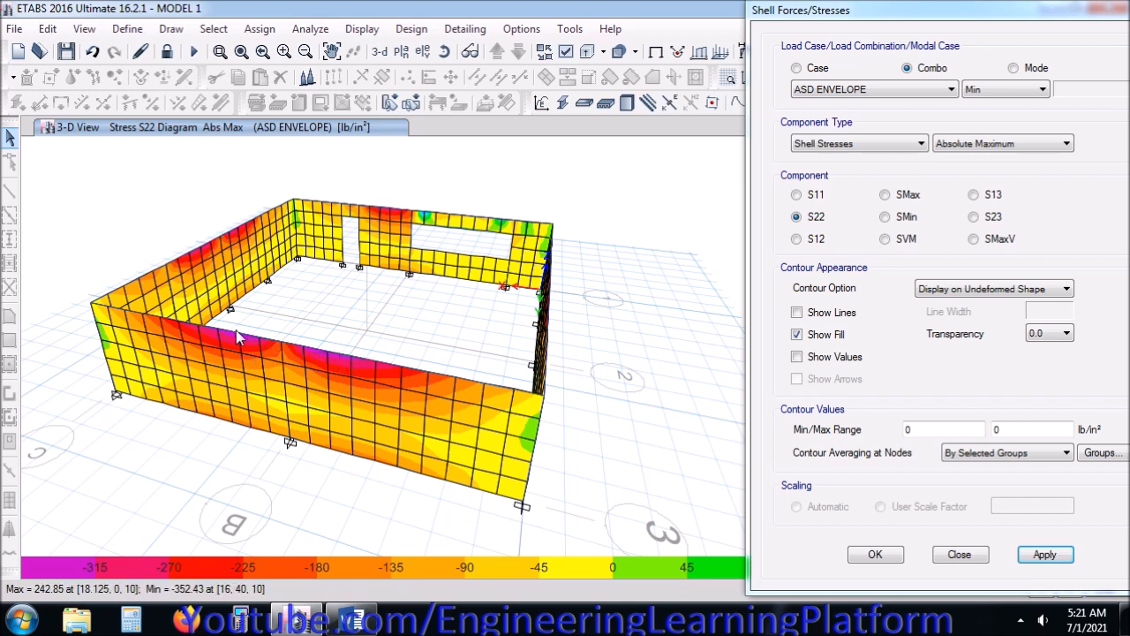
pyautogui.moveTo(238, 341)
pyautogui.keyDown('shift'); pyautogui.moveTo(351, 304); pyautogui.dragTo(320, 377, button='middle'); pyautogui.keyUp('shift')
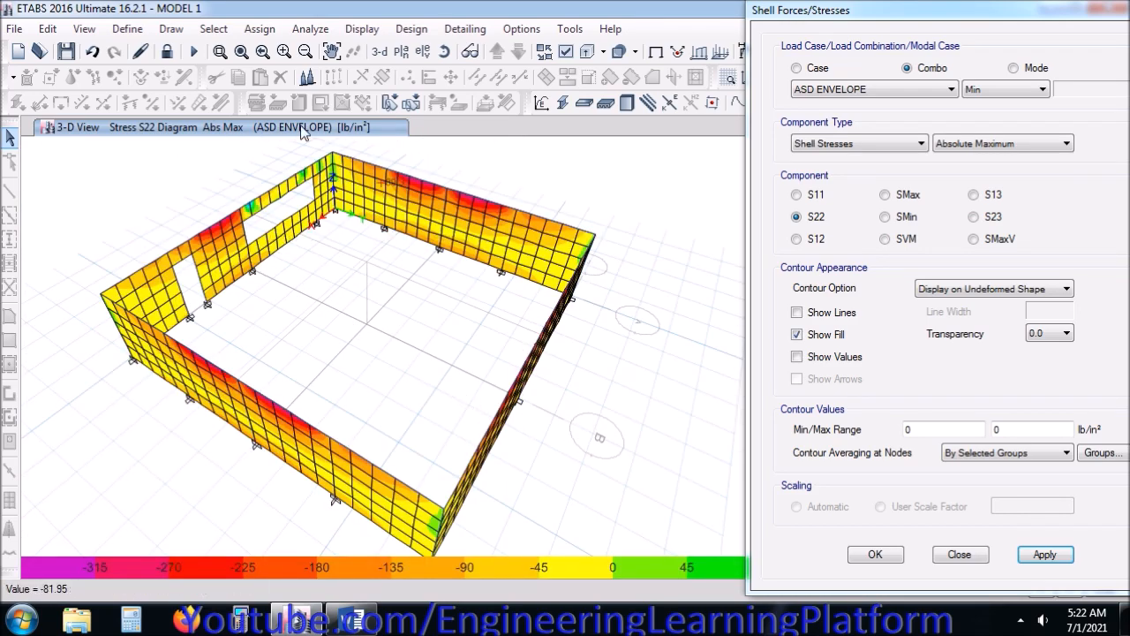
# Unlock the model, deleting the analysis results, and show the Story1 plan.
pyautogui.click(168, 53)
pyautogui.click(585, 376)
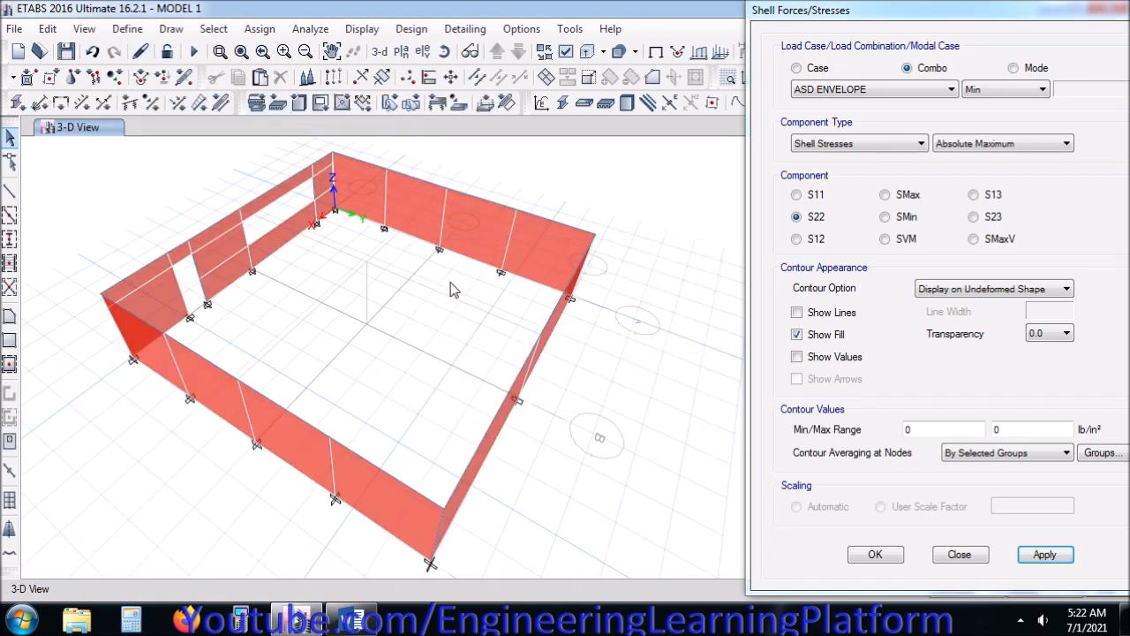
pyautogui.click(401, 52)
pyautogui.click(490, 511)
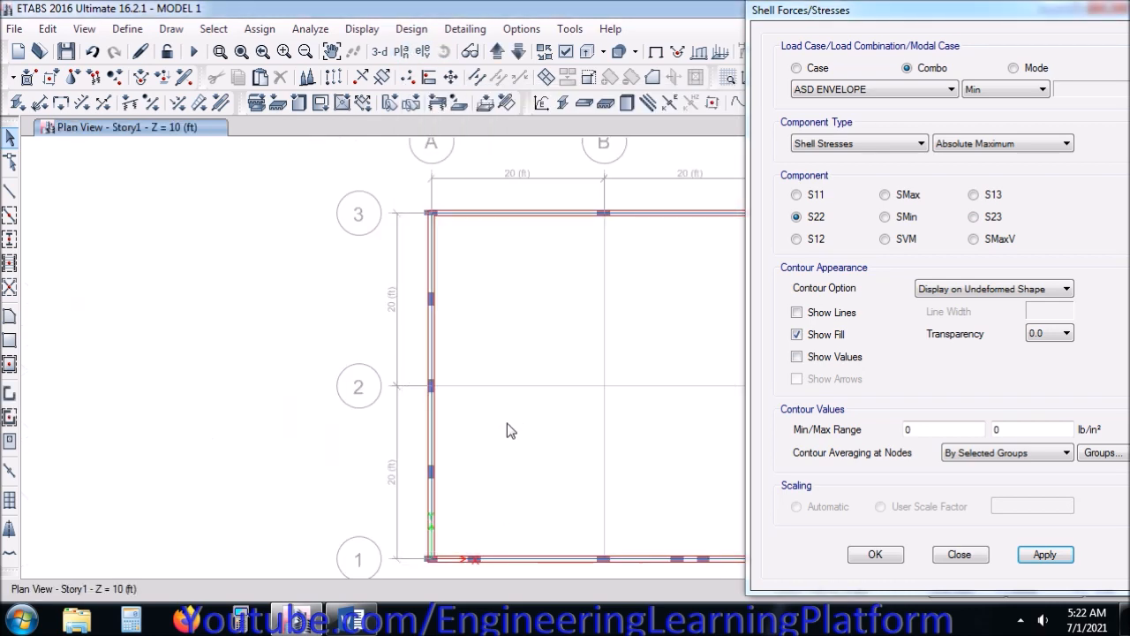
# Replicate the wall on grid line 3 onto grid line 2 with one linear copy at dy -20 ft, picked from two model points.
pyautogui.moveTo(484, 233); pyautogui.dragTo(415, 189)
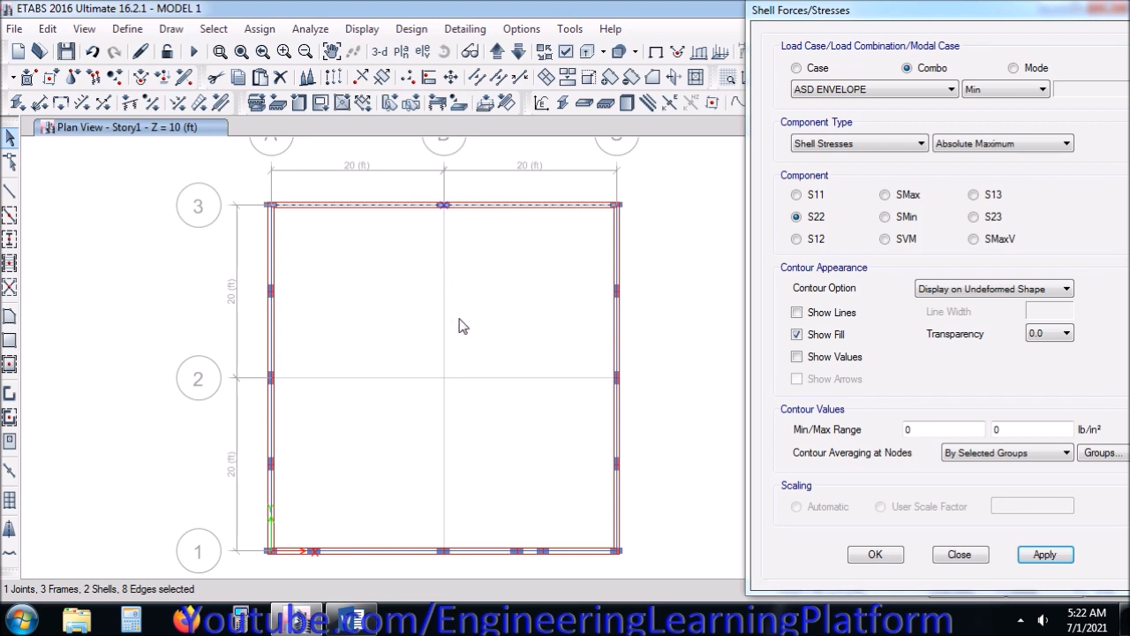
pyautogui.click(401, 51)
pyautogui.click(578, 510)
pyautogui.click(58, 28)
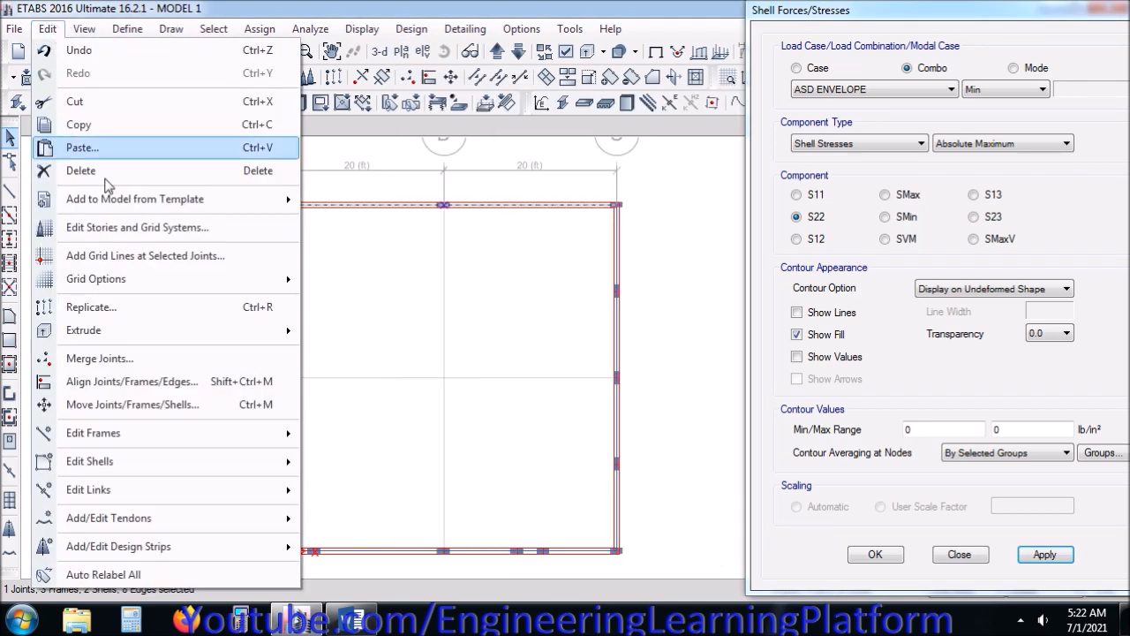
pyautogui.click(139, 312)
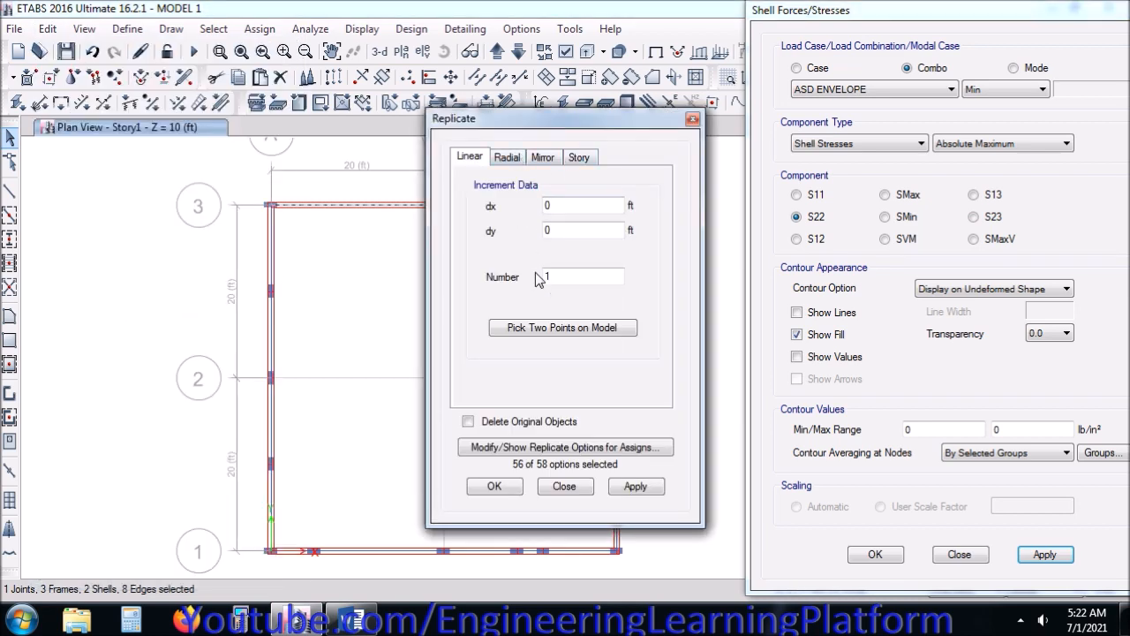
pyautogui.click(548, 326)
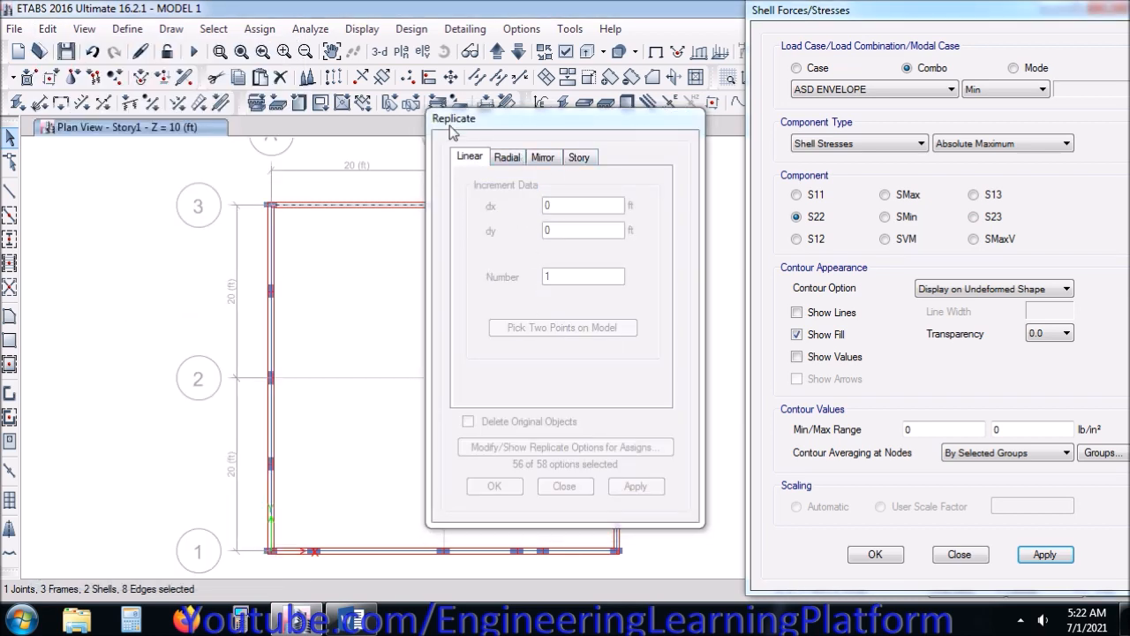
pyautogui.moveTo(449, 126); pyautogui.dragTo(615, 131)
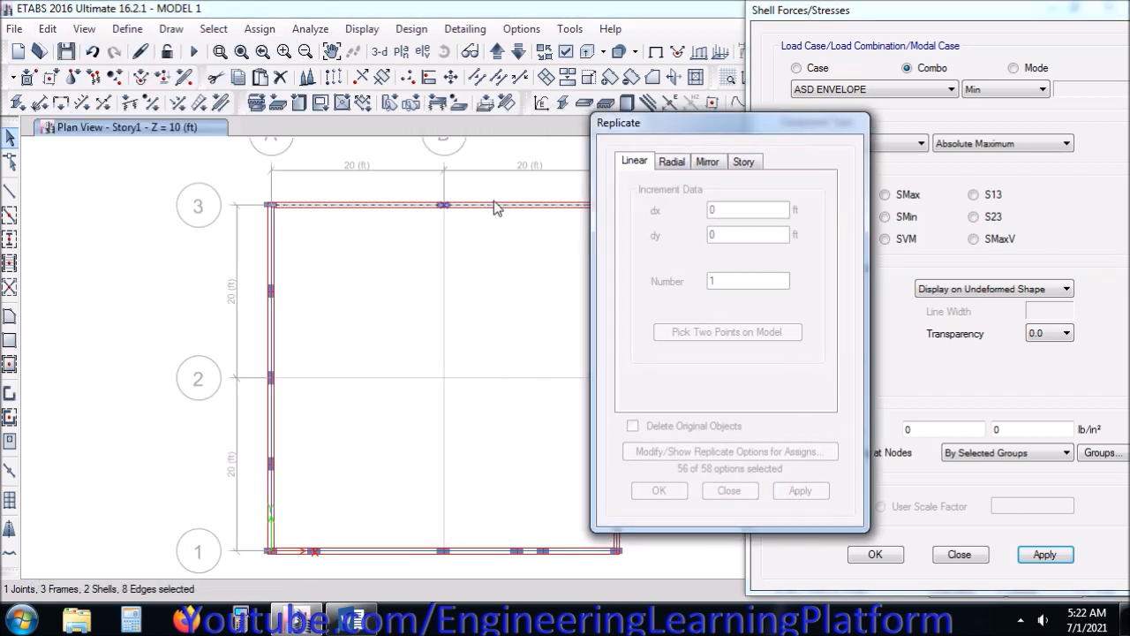
pyautogui.click(443, 207)
pyautogui.click(444, 380)
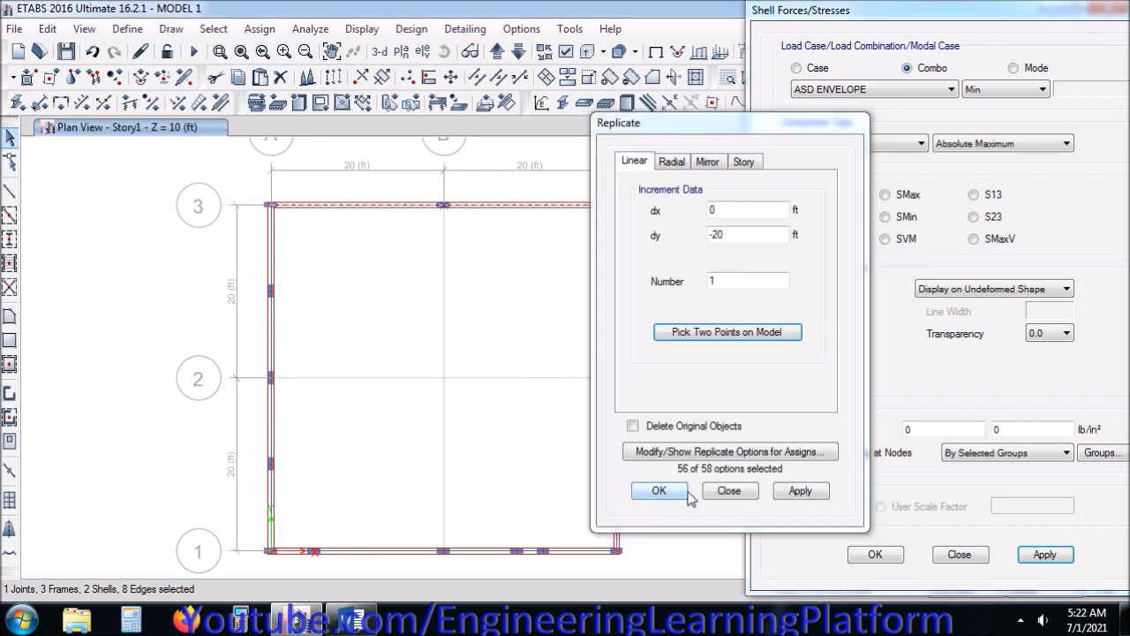
pyautogui.click(658, 491)
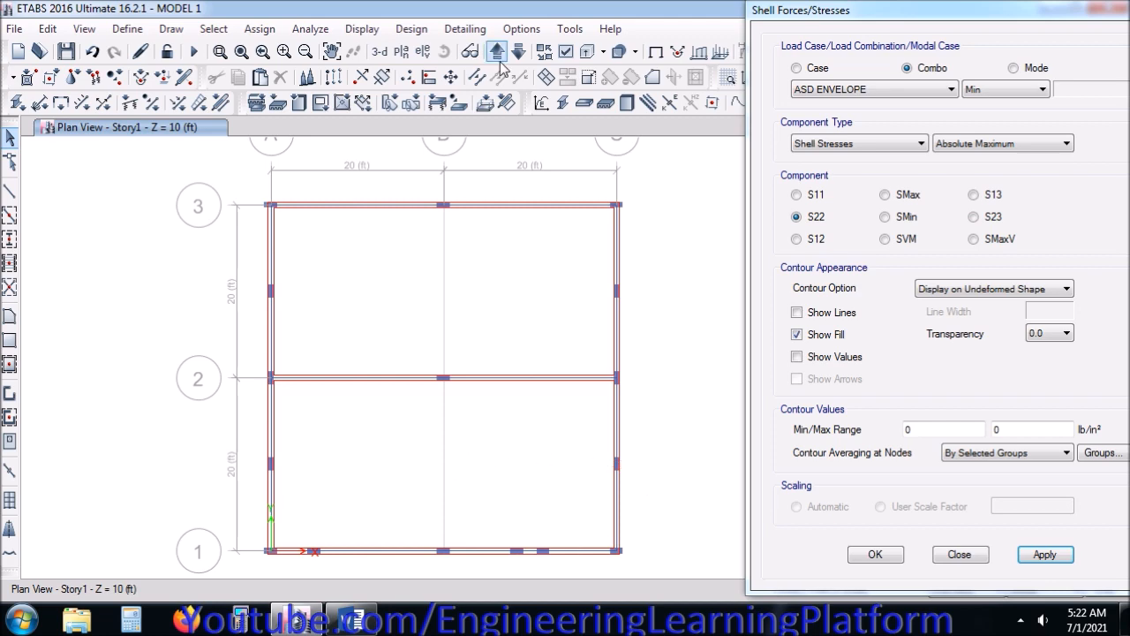
# Show the elevation on grid line 2 with the whole replicated wall in view.
pyautogui.click(420, 52)
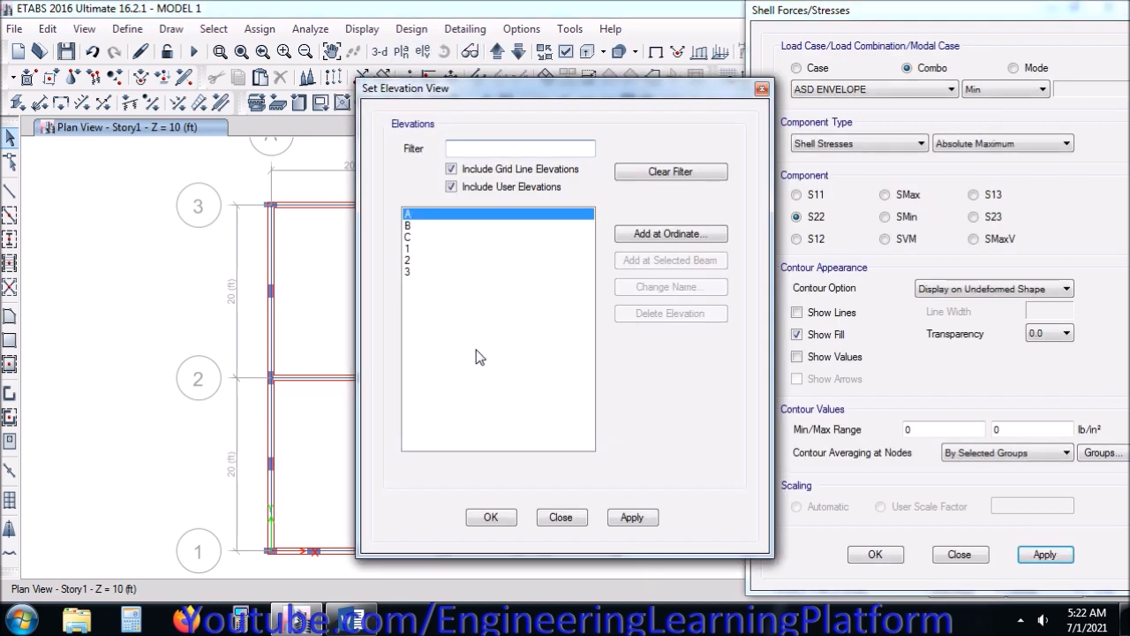
pyautogui.click(445, 262)
pyautogui.click(500, 527)
pyautogui.moveTo(503, 530); pyautogui.dragTo(336, 519, button='middle')
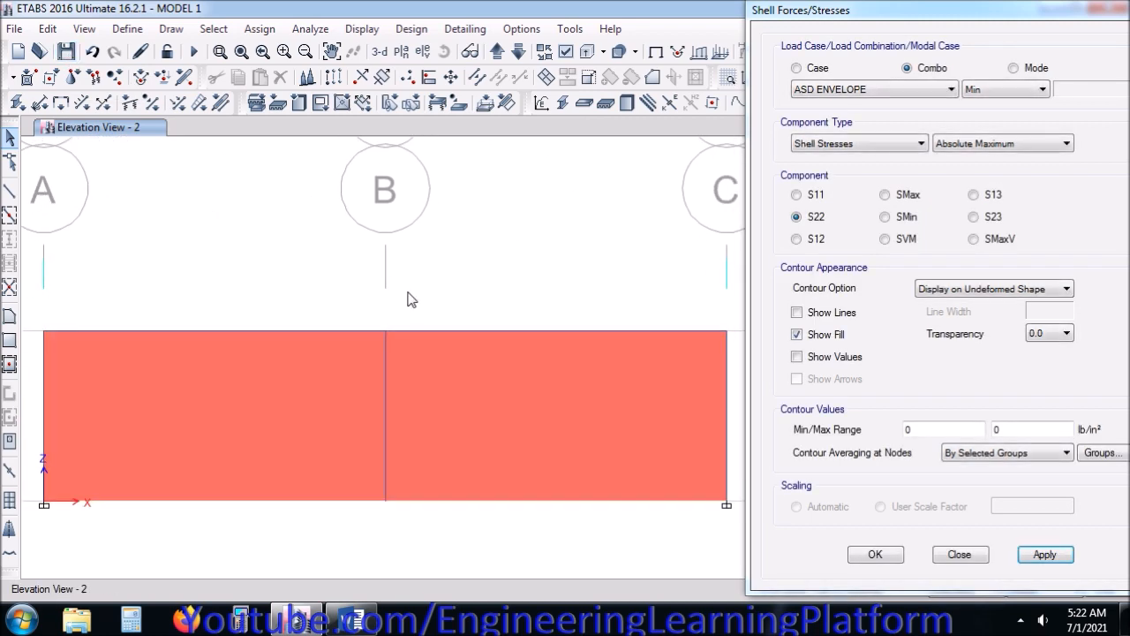
pyautogui.click(326, 474)
pyautogui.click(482, 453)
pyautogui.hotkey('ctrl', 'q')
pyautogui.click(384, 500)
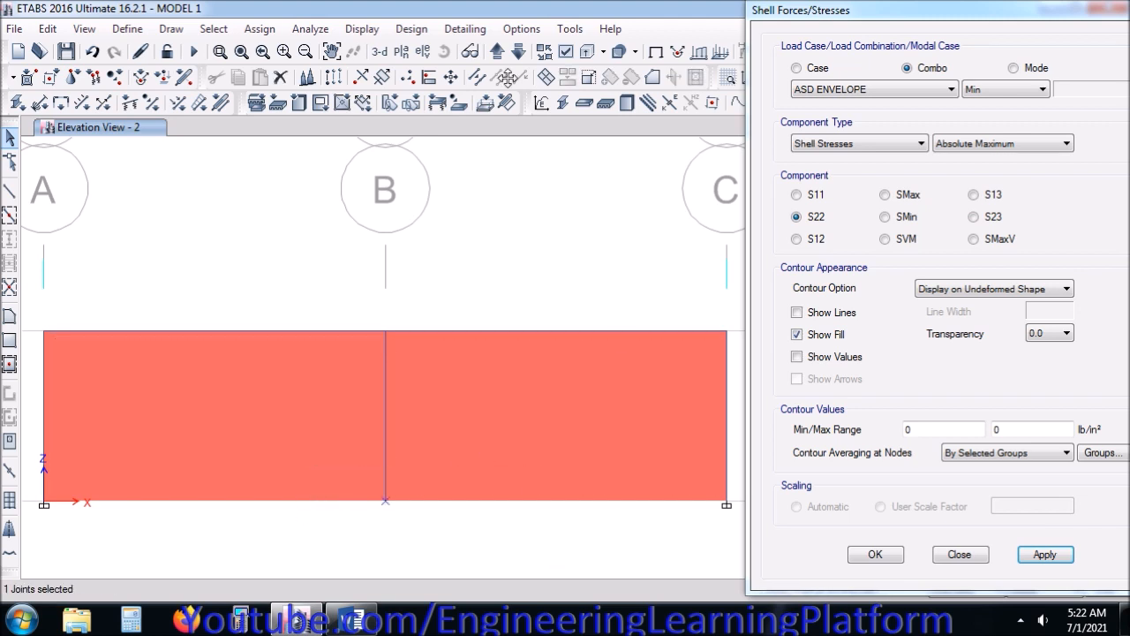
pyautogui.hotkey('ctrl', 'q')
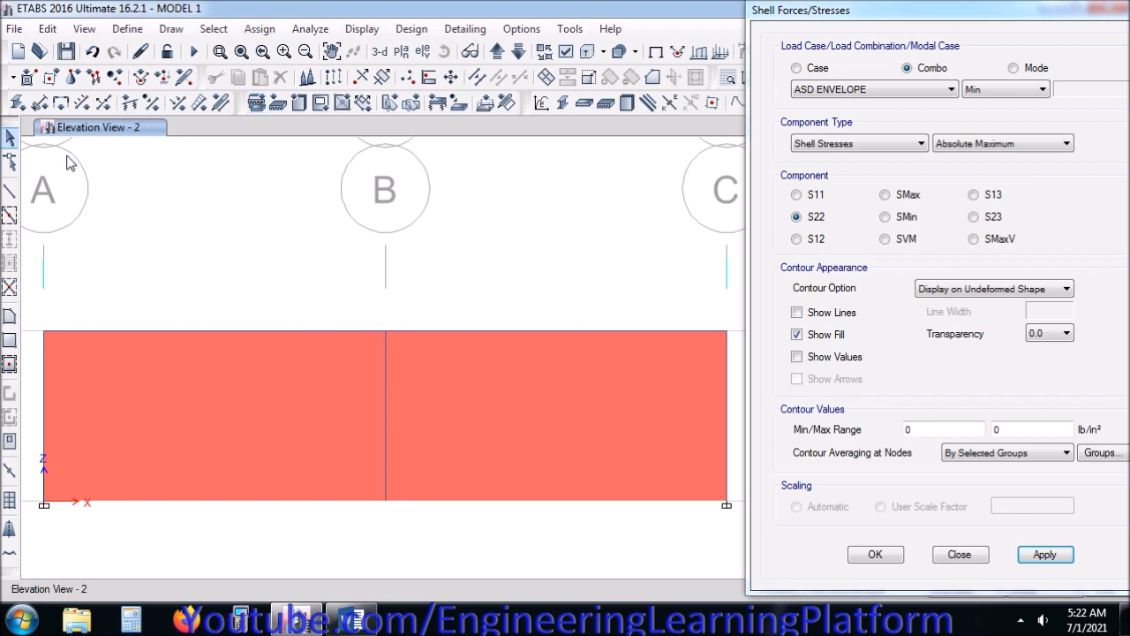
# Start drawing frame lines with the property None in elevation 2, and close the shell stress settings.
pyautogui.click(10, 193)
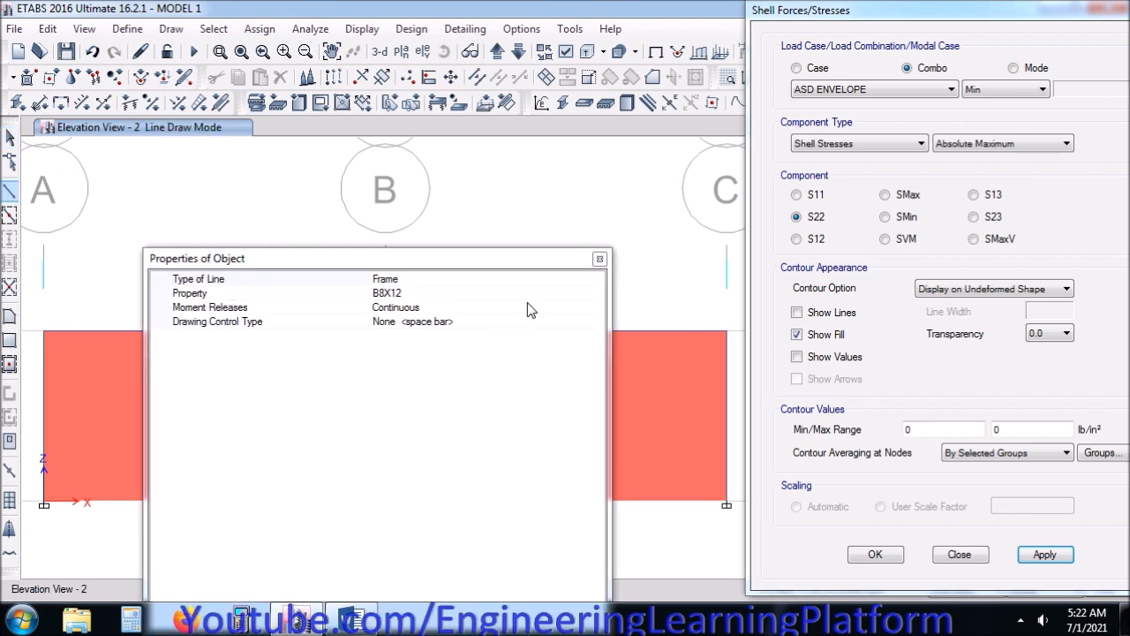
pyautogui.click(595, 293)
pyautogui.click(597, 293)
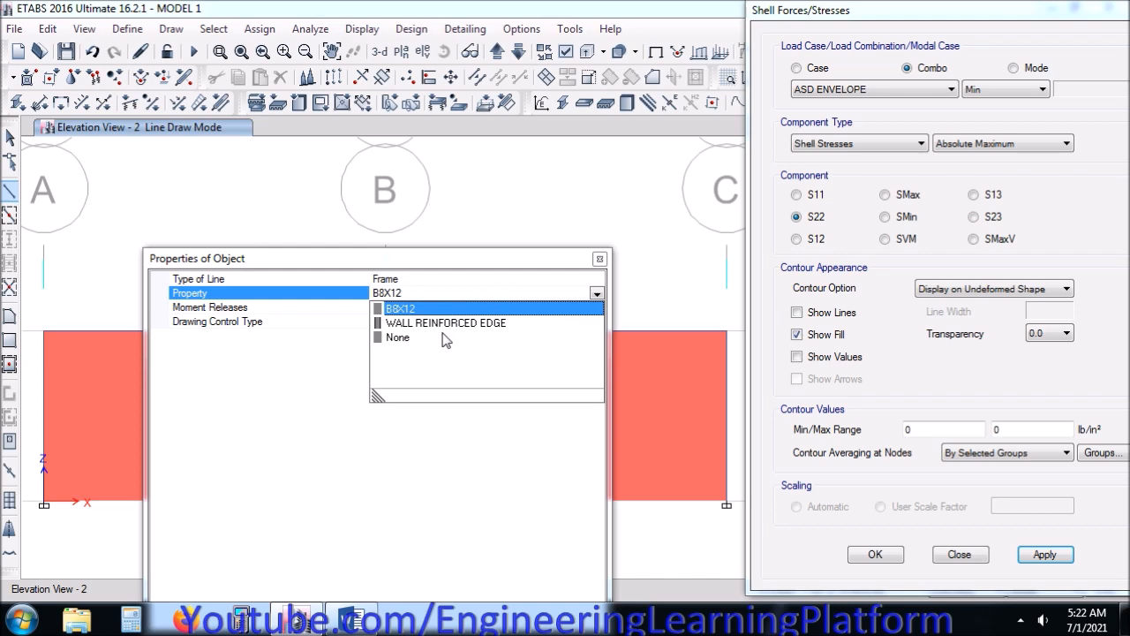
pyautogui.click(449, 337)
pyautogui.click(600, 260)
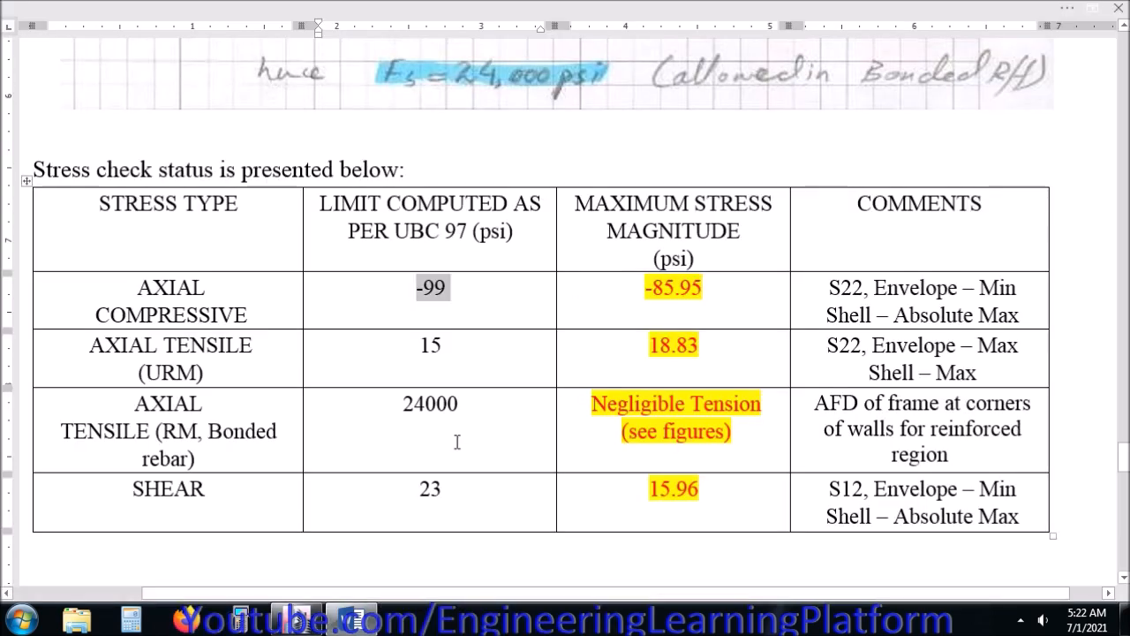
pyautogui.click(298, 618)
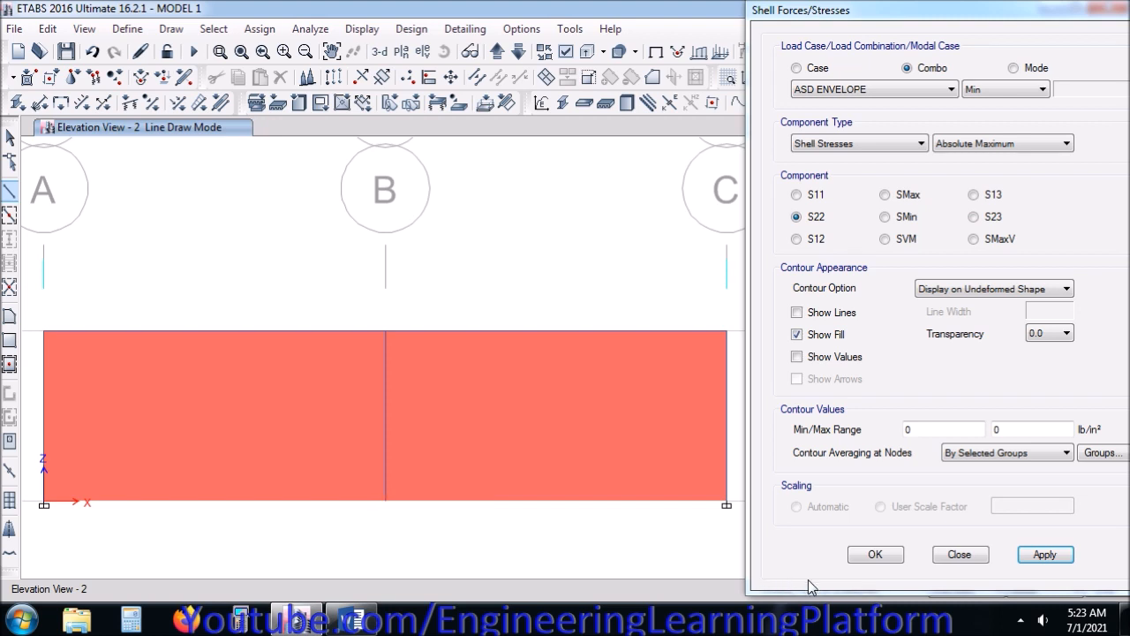
pyautogui.click(958, 554)
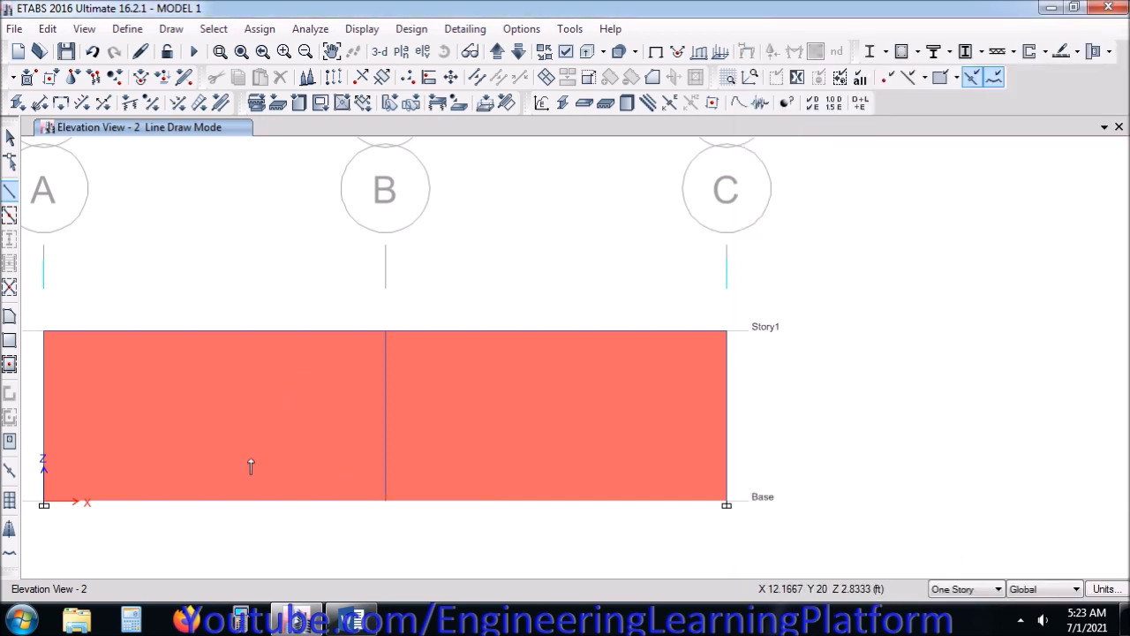
# Apply snap options with snapping to joints and grid intersections and imperial length increments of 12, 6, 1 and 0.25 inches.
pyautogui.click(171, 28)
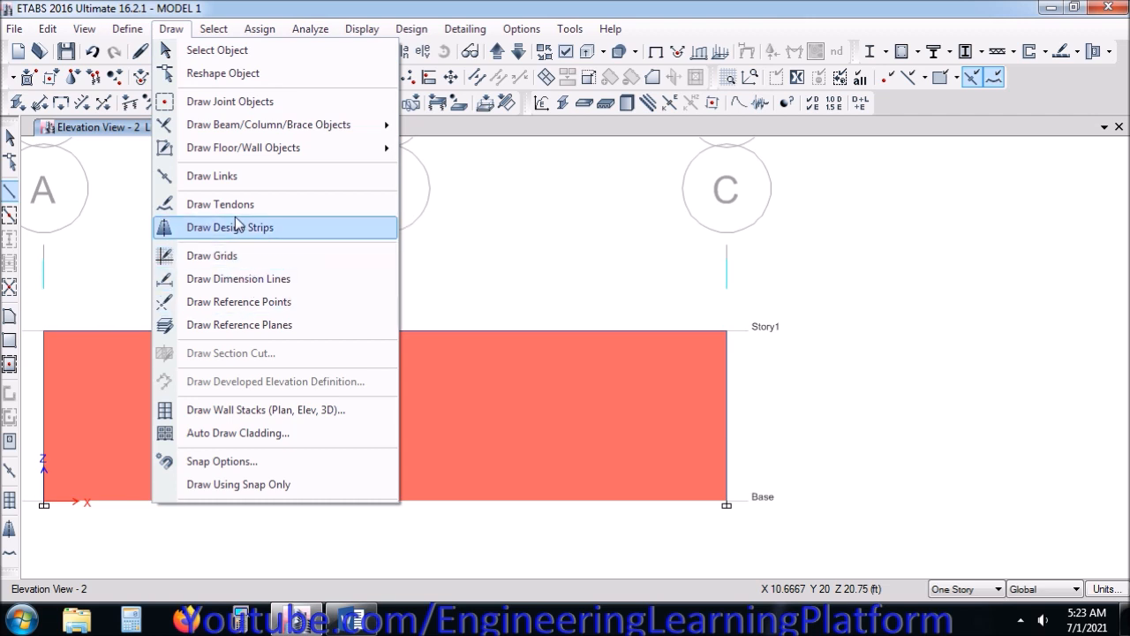
pyautogui.click(240, 460)
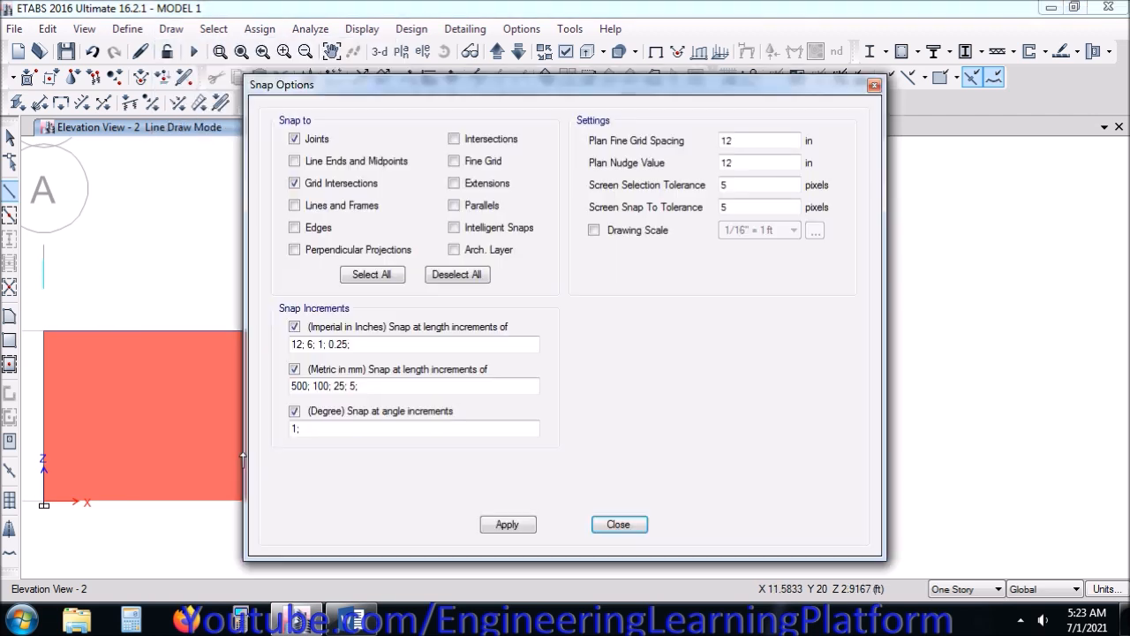
pyautogui.click(509, 524)
pyautogui.click(618, 524)
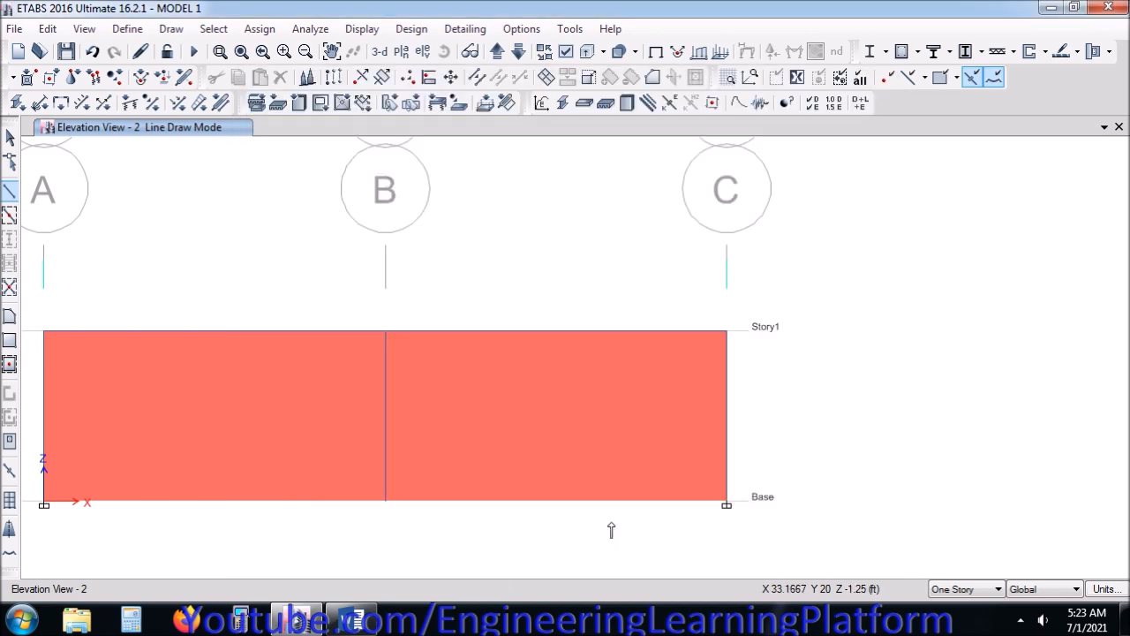
# Draw a vertical line from the base past Story1 midway between grids B and C, and start another midway between grids A and B.
pyautogui.click(558, 504)
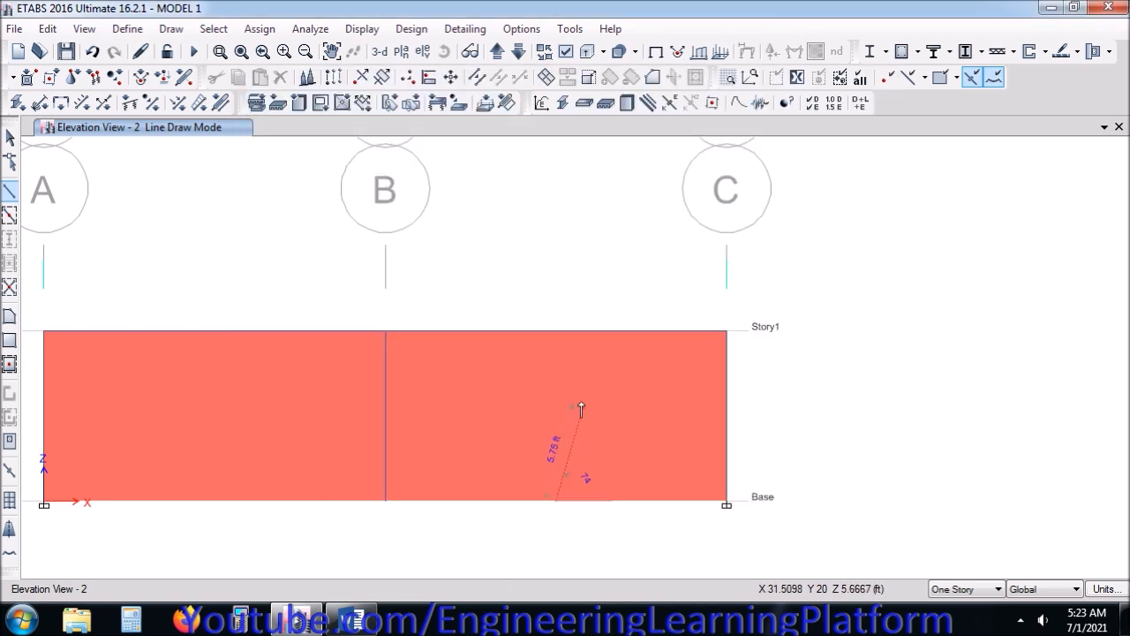
pyautogui.click(555, 308)
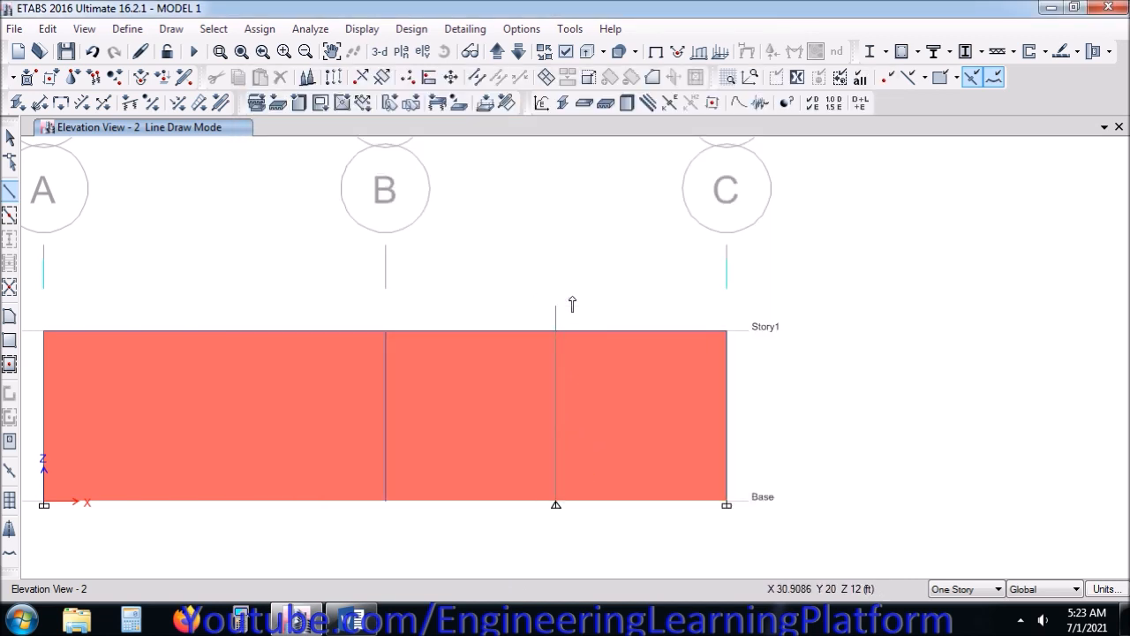
pyautogui.click(217, 504)
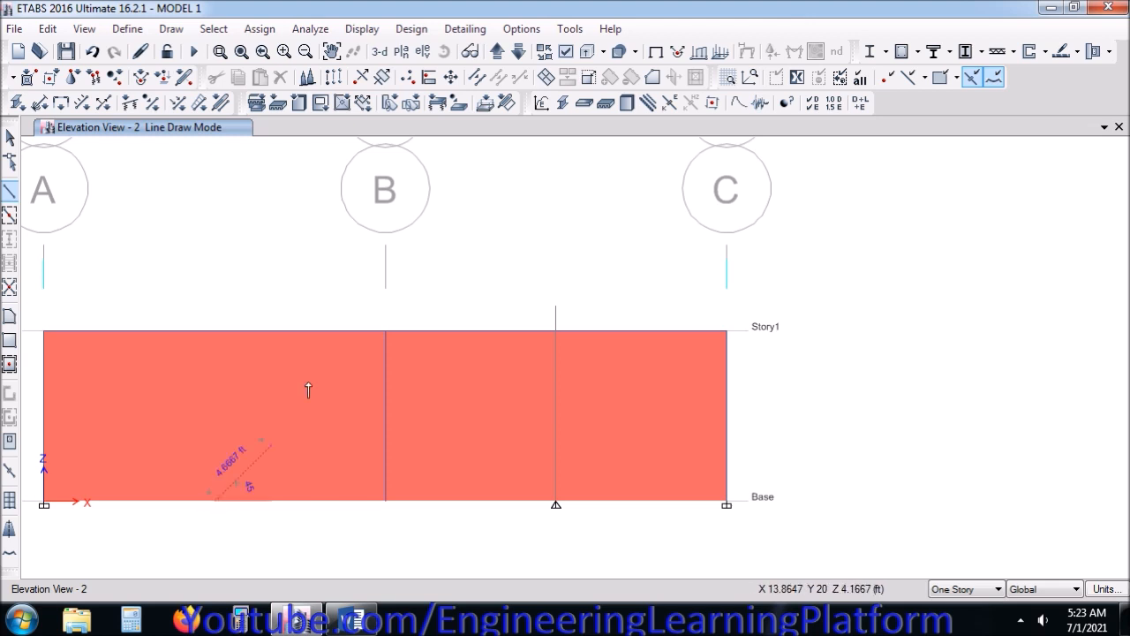
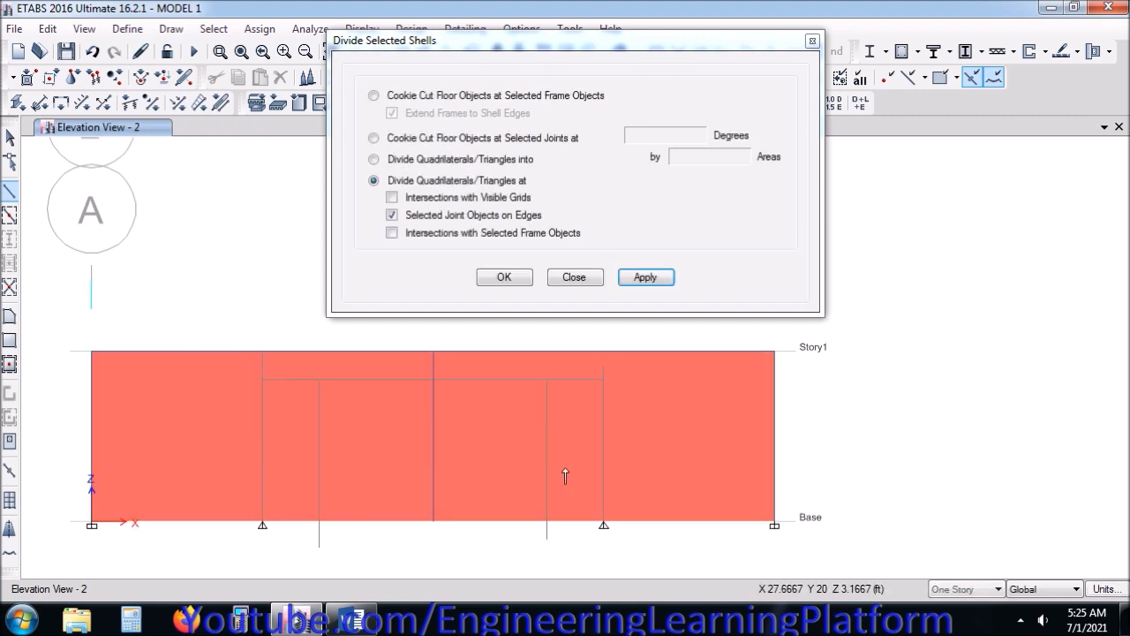
# Draw a horizontal line along the base between the supports of the two outer vertical guide lines.
pyautogui.click(604, 522)
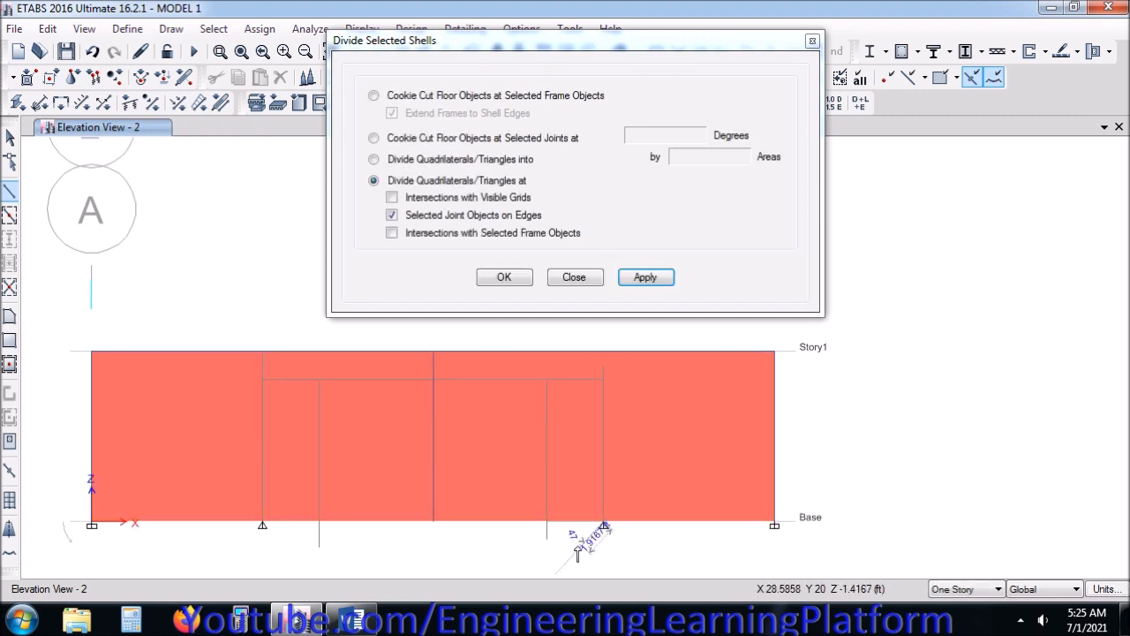
pyautogui.click(262, 526)
pyautogui.press('Escape')
# Divide the two inner vertical guide lines and the base line where they intersect.
pyautogui.moveTo(324, 559); pyautogui.dragTo(305, 537)
pyautogui.click(346, 535)
pyautogui.click(348, 522)
pyautogui.click(313, 503)
pyautogui.click(372, 482)
pyautogui.click(547, 509)
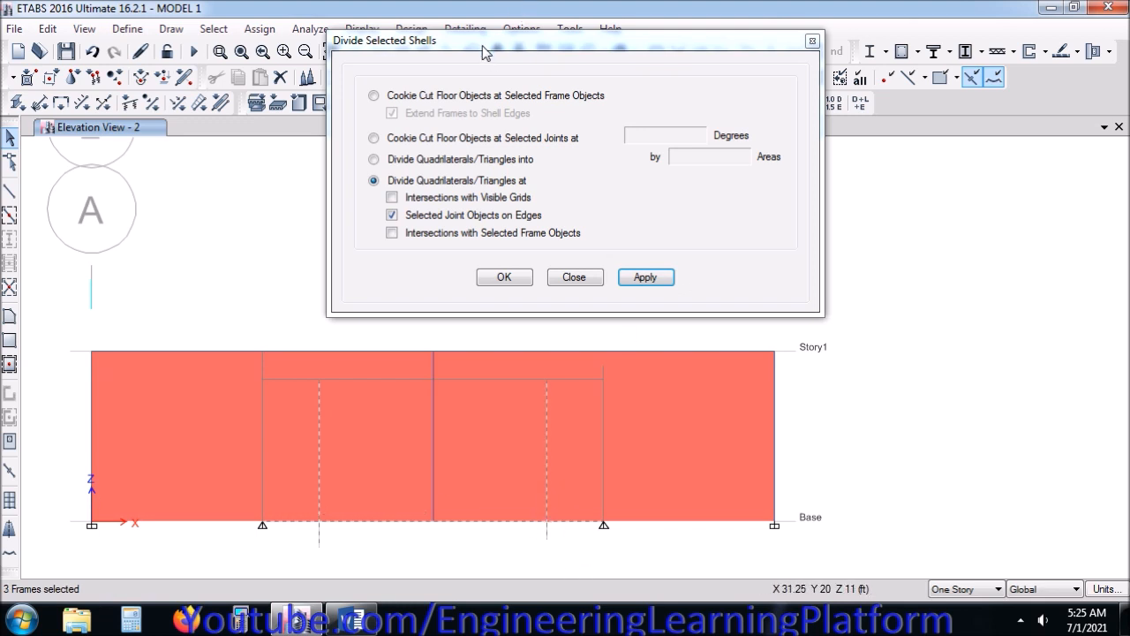
pyautogui.click(574, 277)
pyautogui.click(476, 77)
pyautogui.click(284, 346)
pyautogui.click(250, 417)
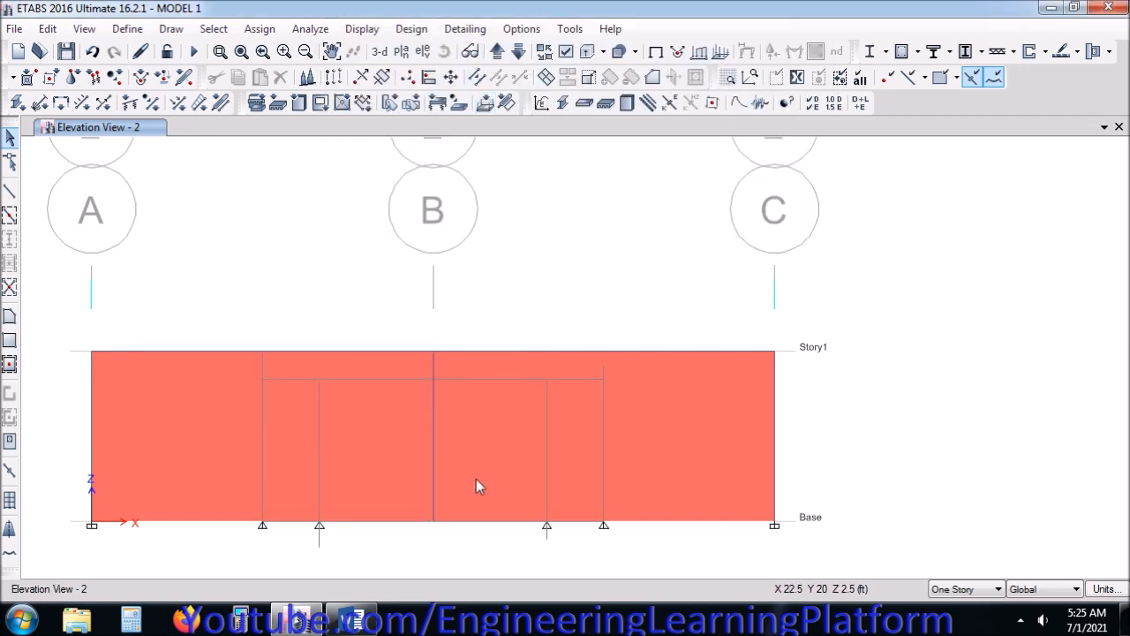
# Divide both wall shells at the selected edge joints, using the base joints of the two inner guide lines.
pyautogui.moveTo(521, 522); pyautogui.dragTo(581, 563)
pyautogui.click(319, 523)
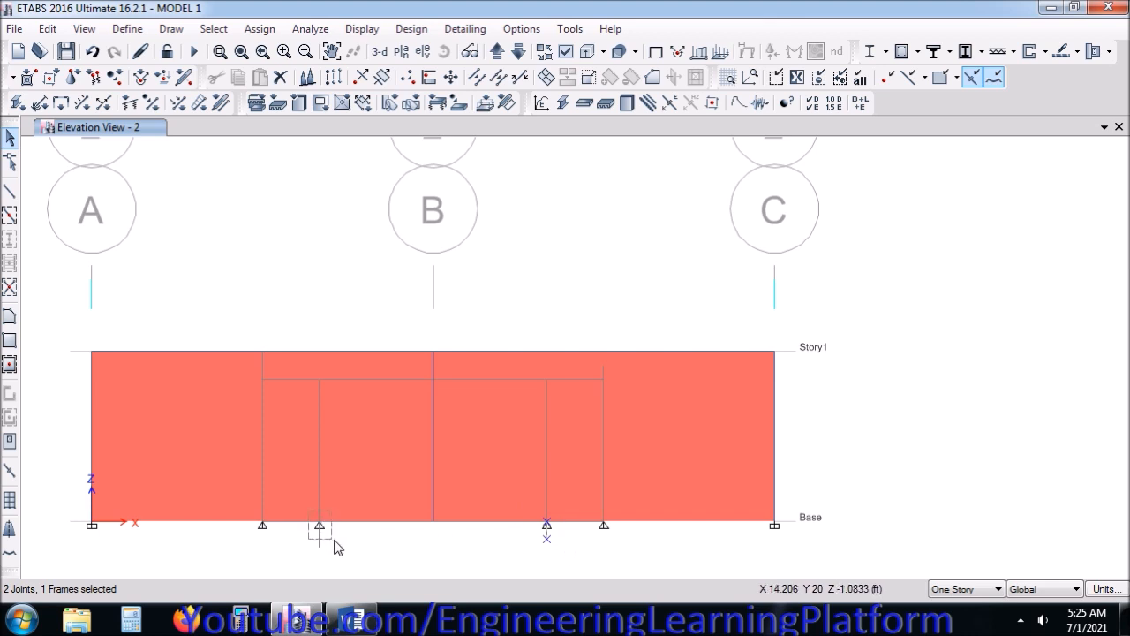
pyautogui.click(365, 482)
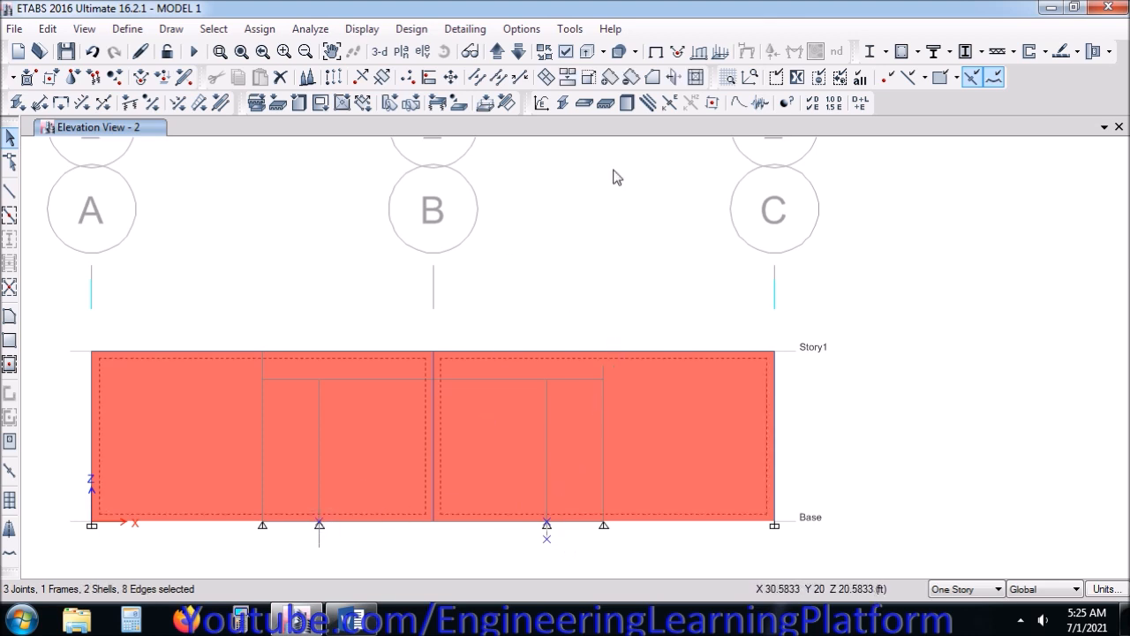
pyautogui.click(544, 77)
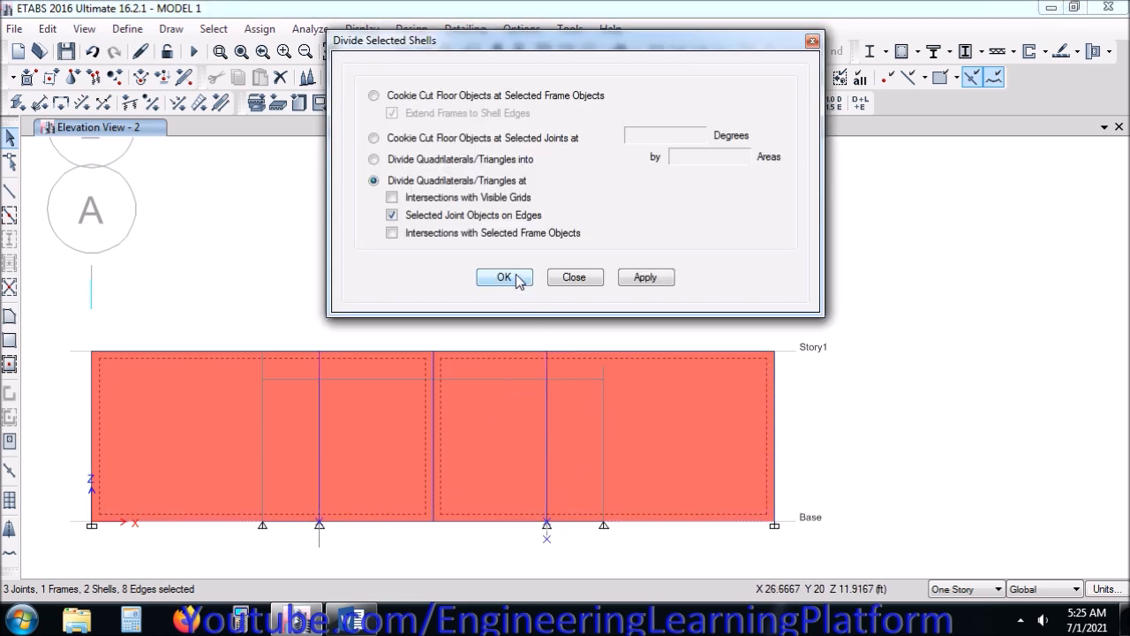
pyautogui.click(519, 279)
# Divide the shell next to grid C at the selected edge joint where the inner guide line meets the door-height line.
pyautogui.click(547, 381)
pyautogui.hotkey('ctrl', 'q')
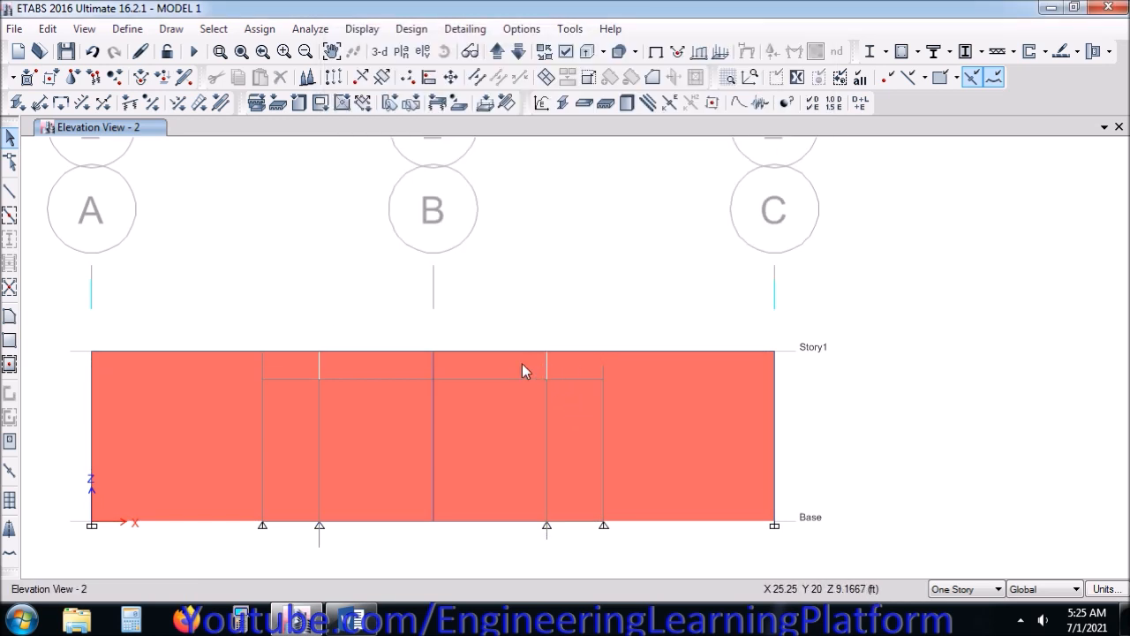
pyautogui.click(583, 410)
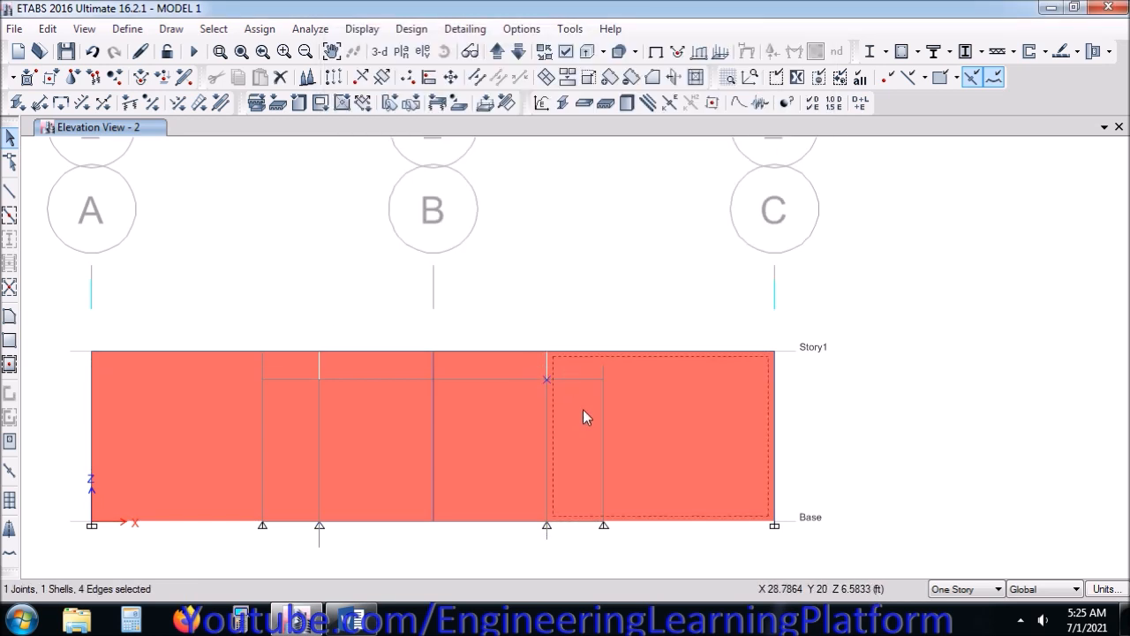
pyautogui.click(517, 437)
pyautogui.click(546, 77)
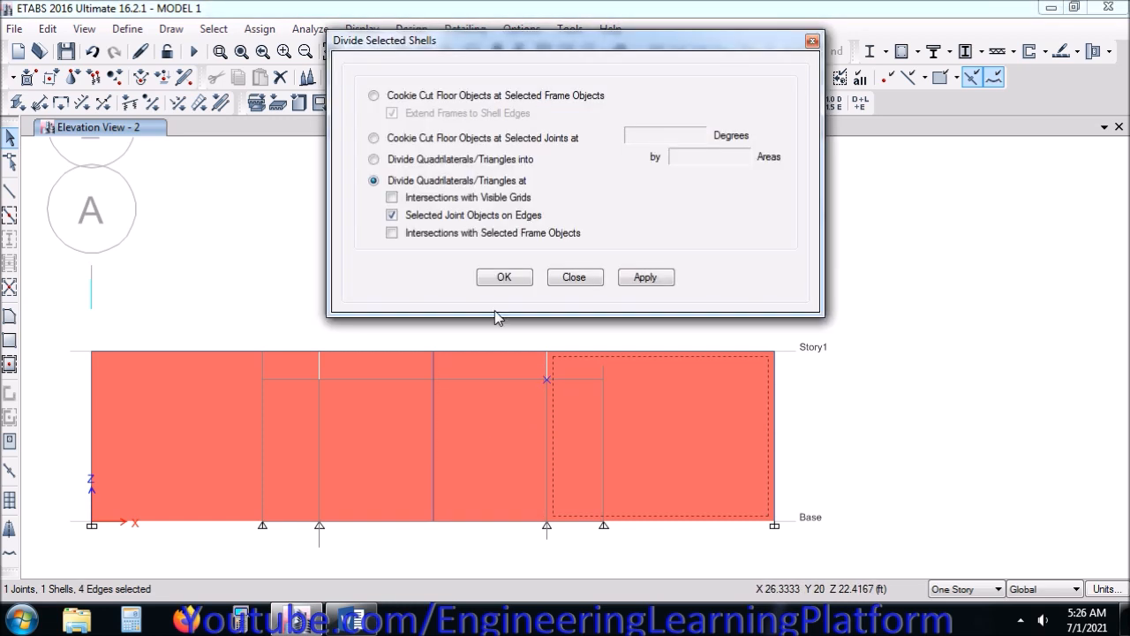
pyautogui.click(495, 282)
# Divide the lower shell next to grid C at the outer door-height joint, and delete the narrow door panel between grids B and C.
pyautogui.click(581, 427)
pyautogui.click(594, 421)
pyautogui.moveTo(609, 400); pyautogui.dragTo(609, 401)
pyautogui.press('Delete')
pyautogui.click(614, 389)
pyautogui.click(586, 405)
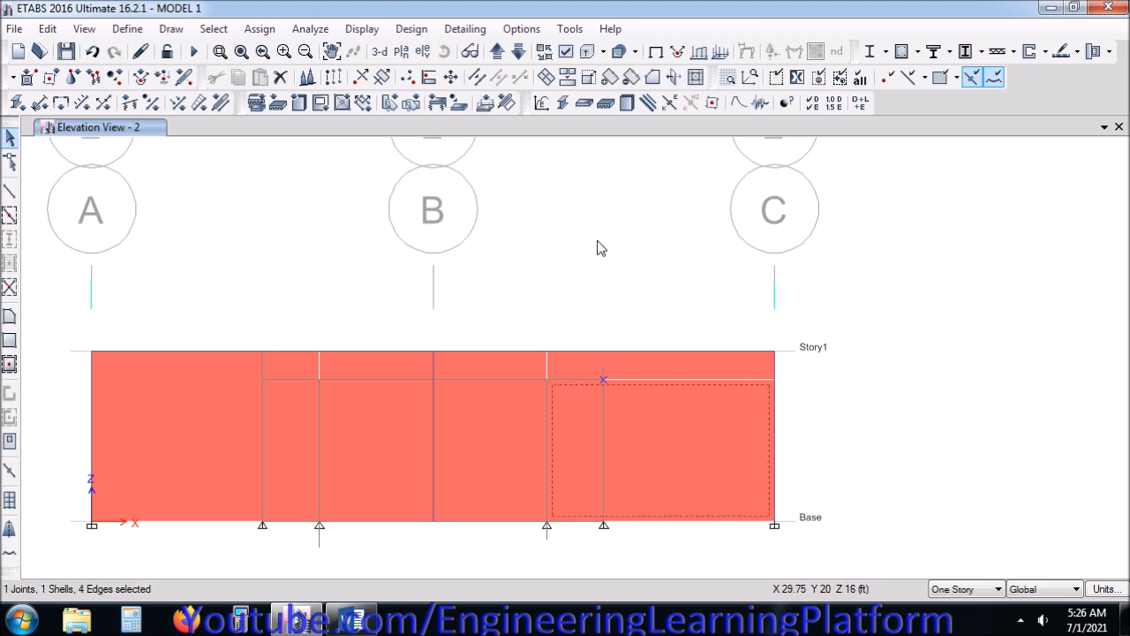
pyautogui.click(546, 76)
pyautogui.click(505, 277)
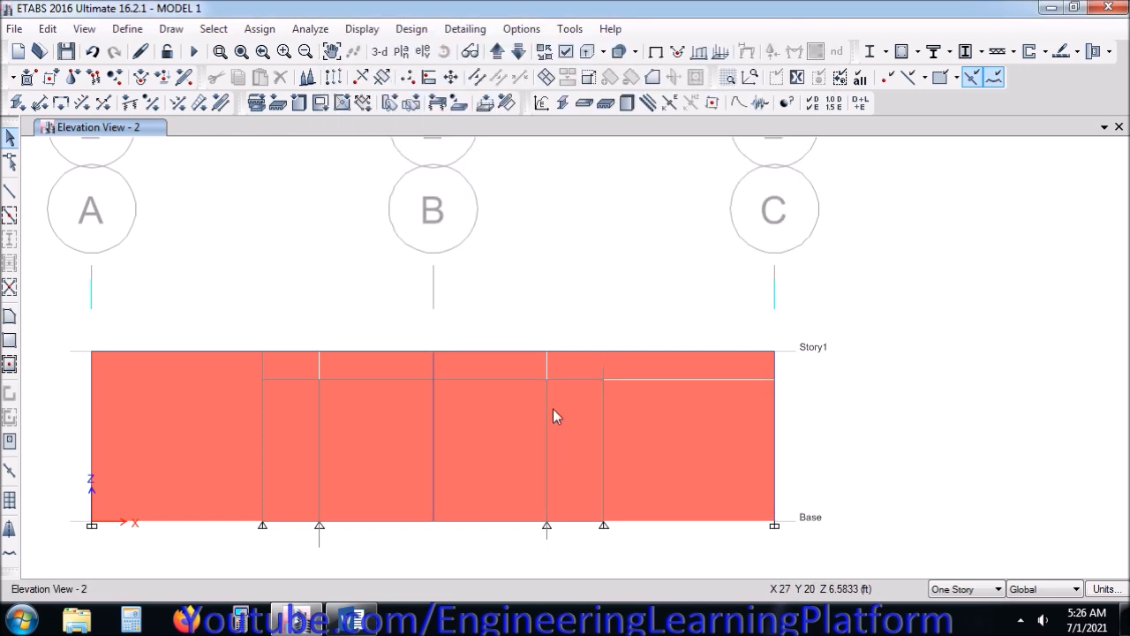
pyautogui.press('Delete')
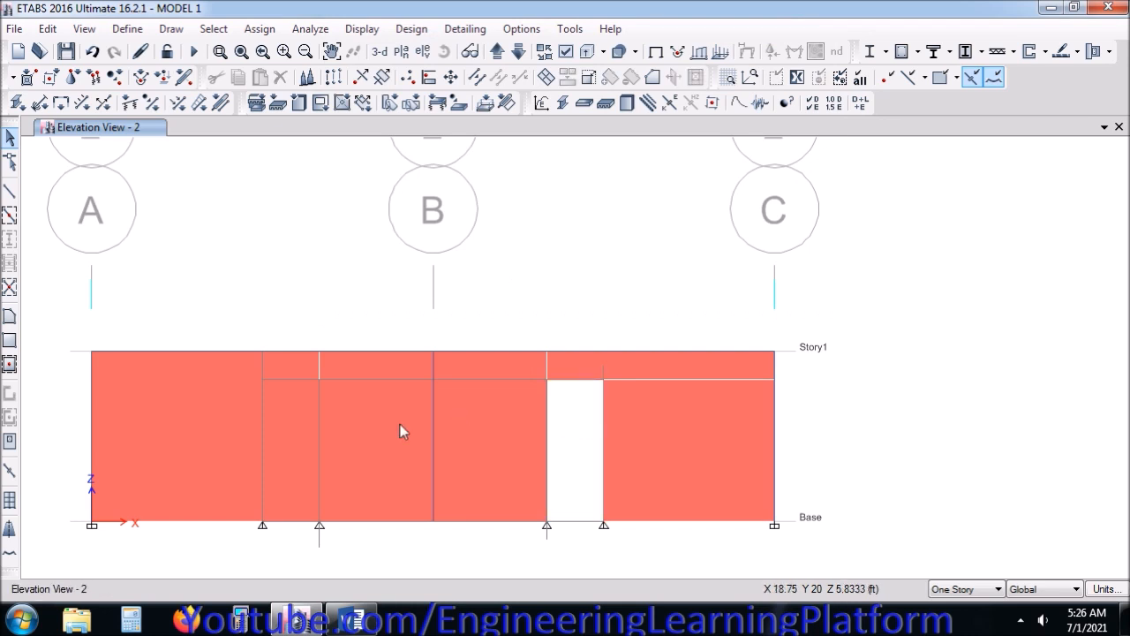
pyautogui.moveTo(332, 395); pyautogui.dragTo(328, 394)
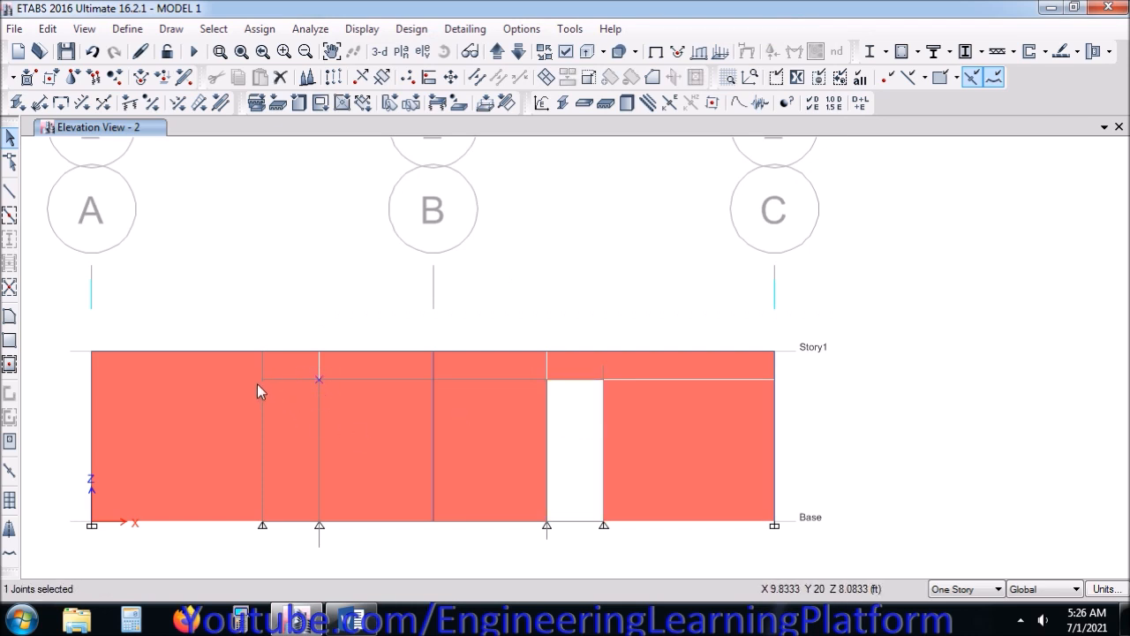
pyautogui.moveTo(248, 373); pyautogui.dragTo(300, 431)
pyautogui.press('Delete')
pyautogui.moveTo(256, 372); pyautogui.dragTo(301, 397)
pyautogui.press('Delete')
# Divide the shell next to grid A at the selected Story1 edge joint above the outer guide line.
pyautogui.click(278, 401)
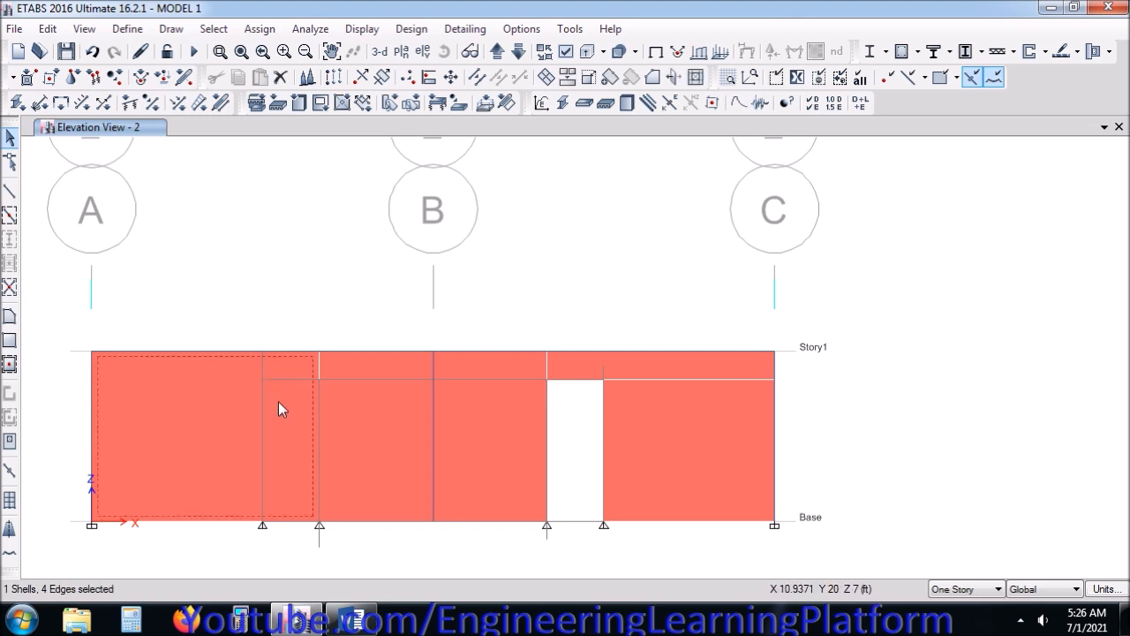
pyautogui.moveTo(244, 335); pyautogui.dragTo(274, 371)
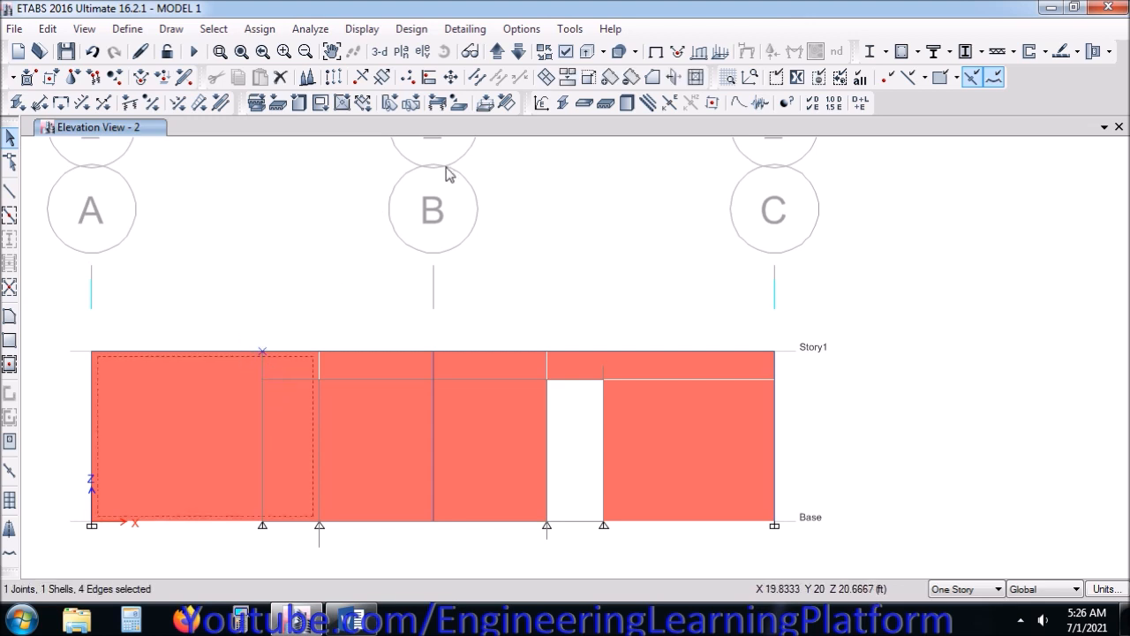
pyautogui.click(546, 77)
pyautogui.click(627, 279)
# Divide the narrow shell between grids A and B at the door-height joint, and delete its lower panel to open the door.
pyautogui.moveTo(282, 388); pyautogui.dragTo(287, 405)
pyautogui.click(287, 406)
pyautogui.click(623, 285)
pyautogui.click(278, 432)
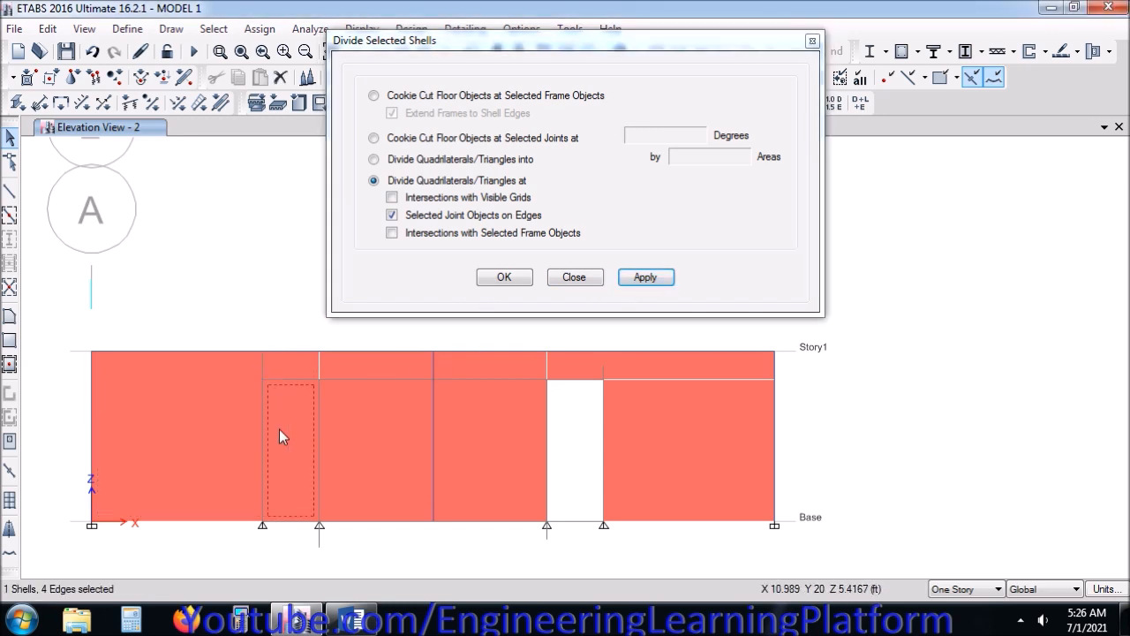
pyautogui.click(281, 77)
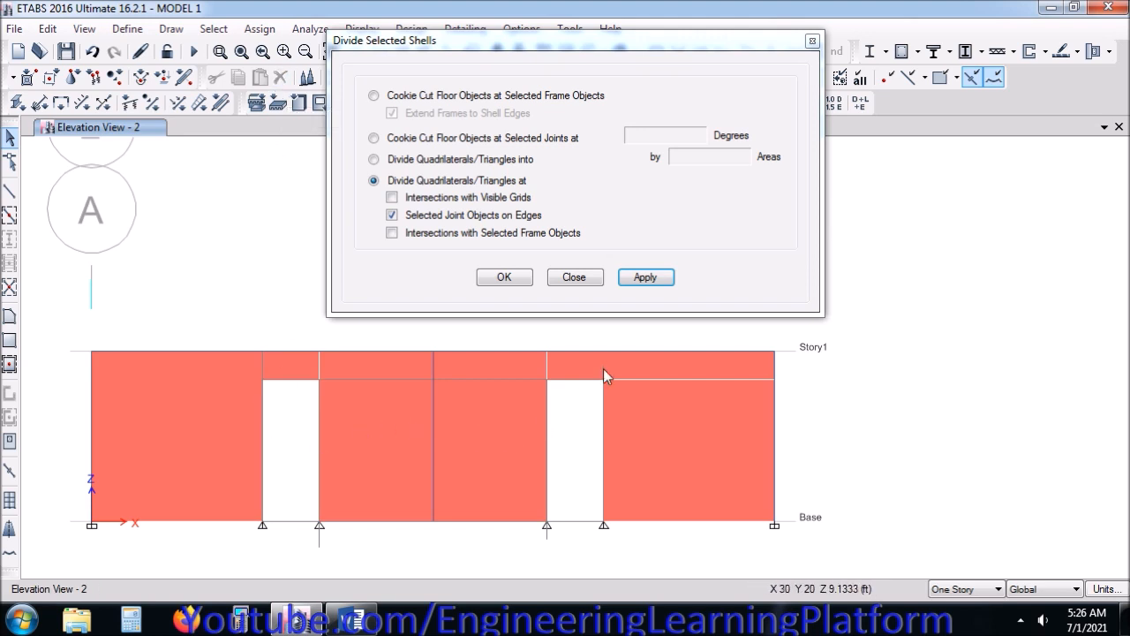
pyautogui.click(575, 278)
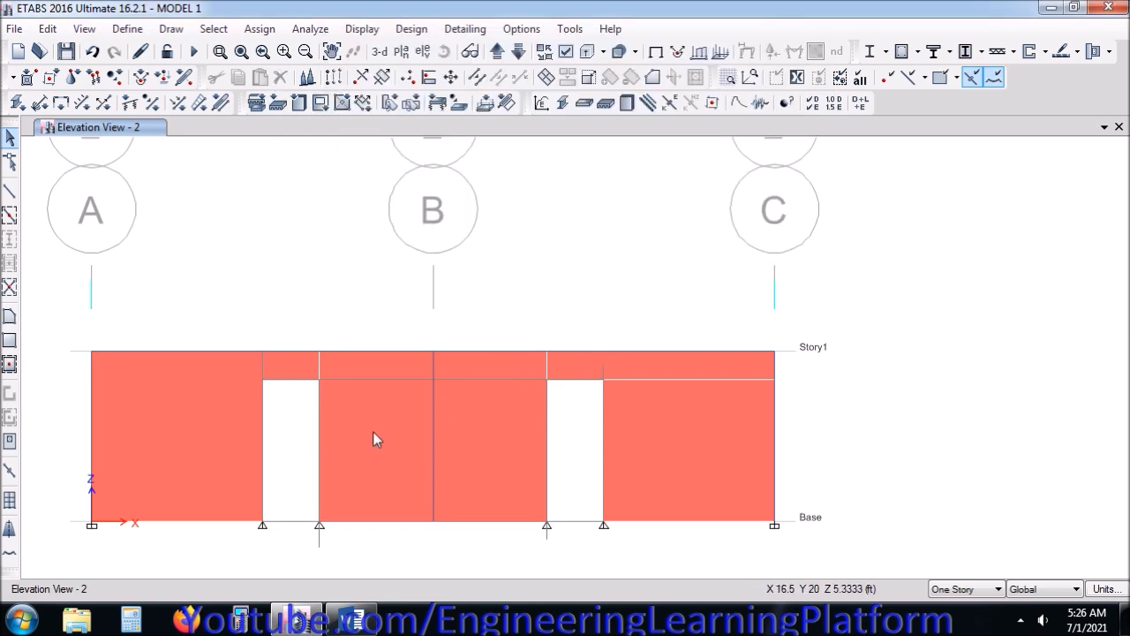
# Select all frames with the property None and delete these guide lines.
pyautogui.click(212, 29)
pyautogui.moveTo(234, 51)
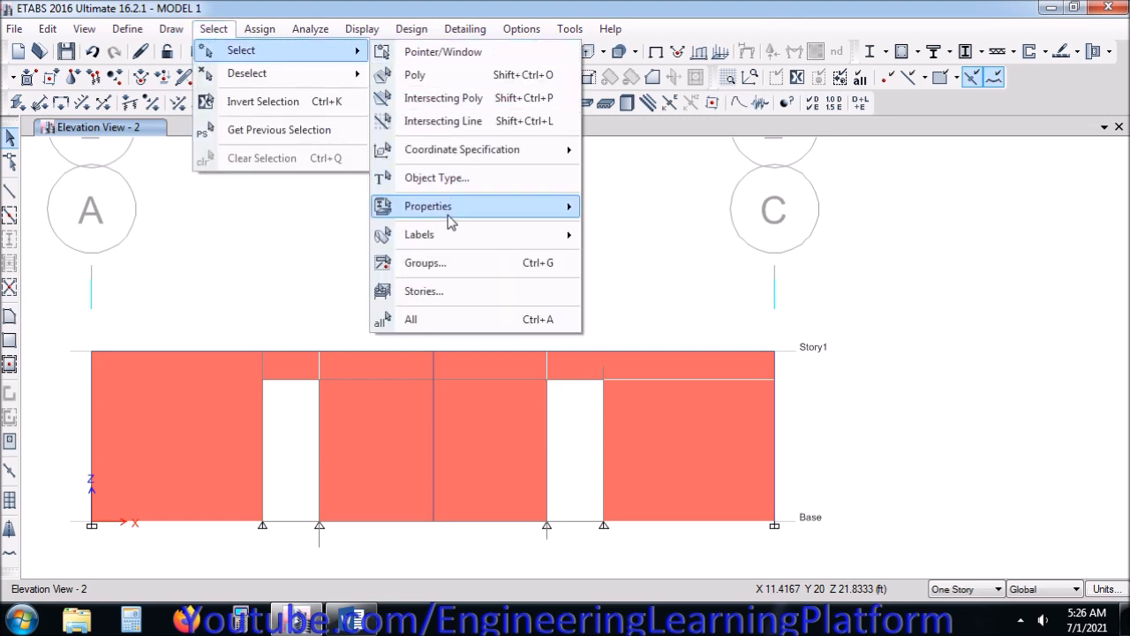
pyautogui.moveTo(450, 221)
pyautogui.click(627, 234)
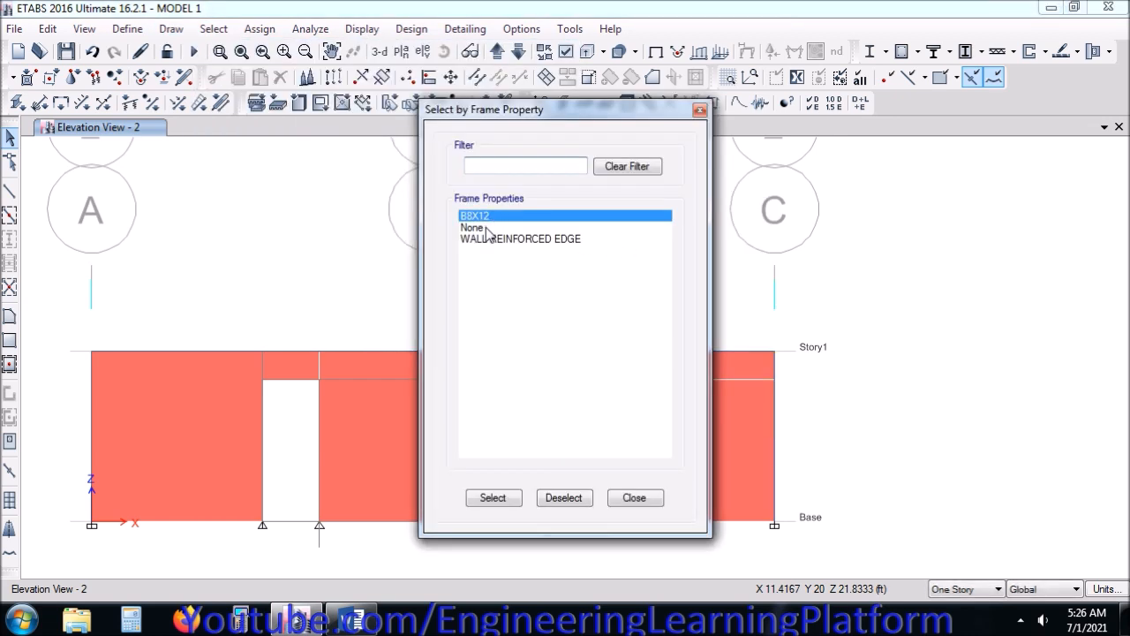
pyautogui.doubleClick(477, 228)
pyautogui.click(634, 498)
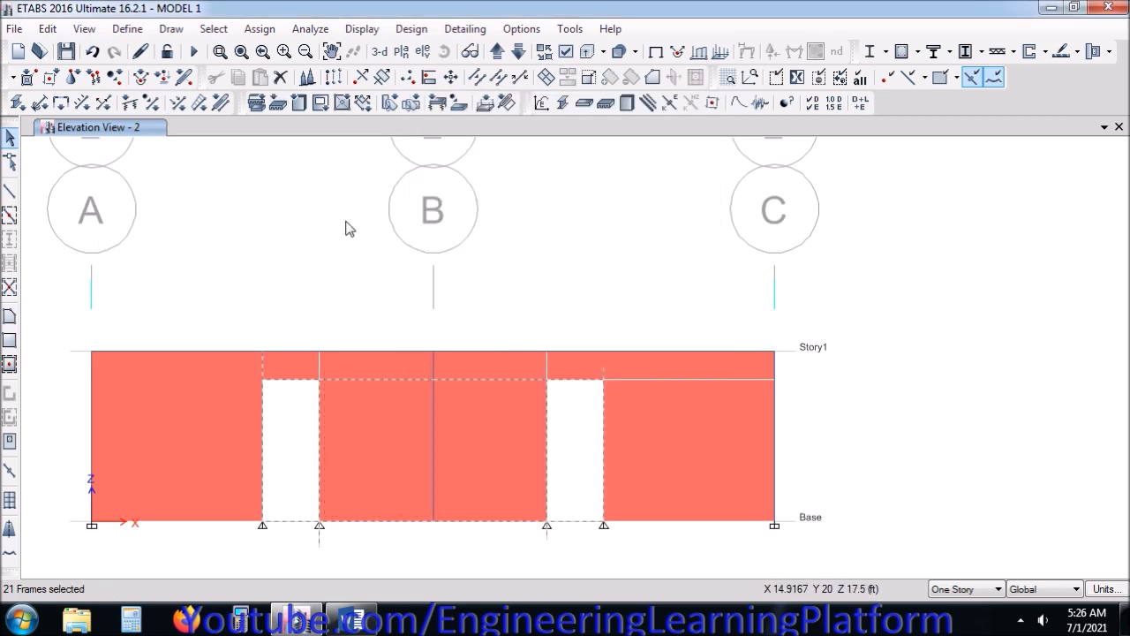
pyautogui.click(282, 80)
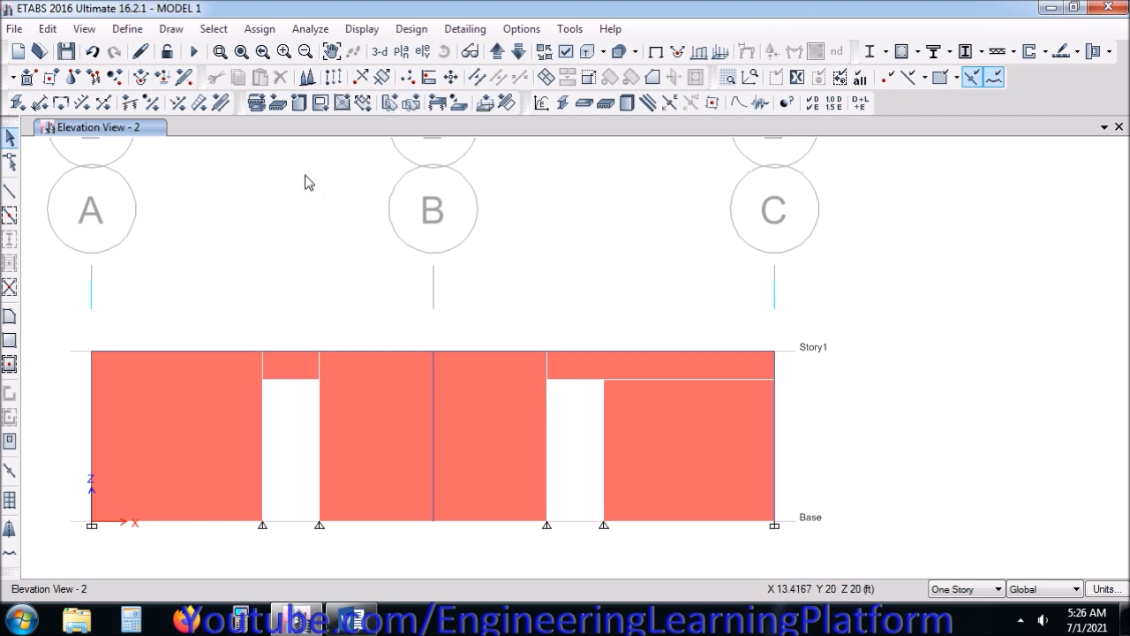
# Draw a B8X12 beam about 3.33 ft long across the head of the door opening between grids A and B.
pyautogui.click(11, 191)
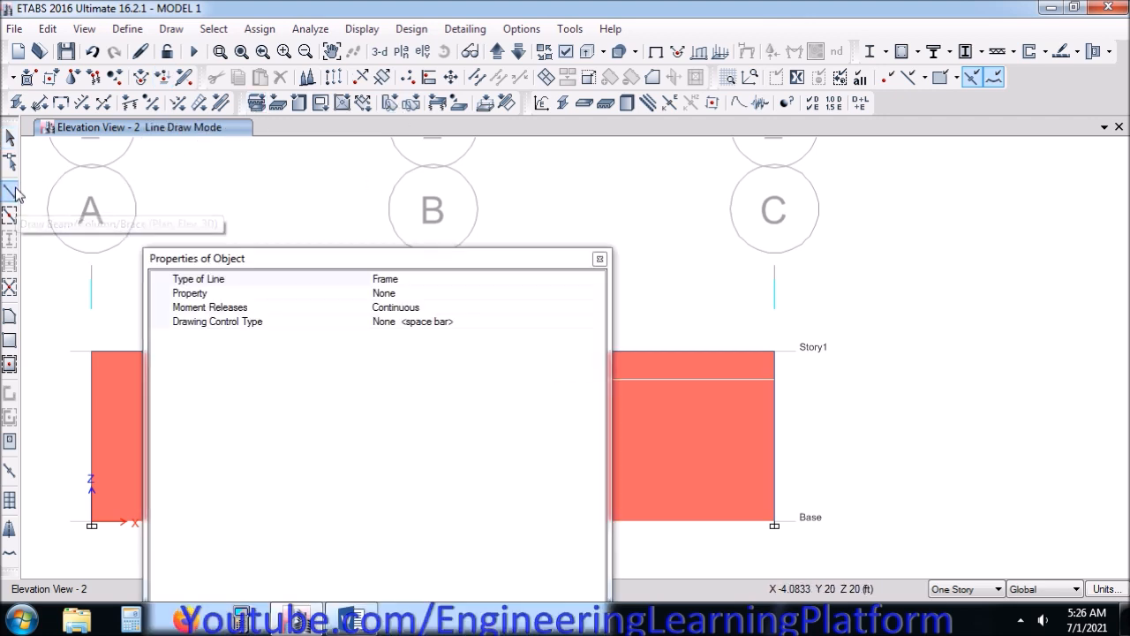
pyautogui.click(598, 295)
pyautogui.click(402, 308)
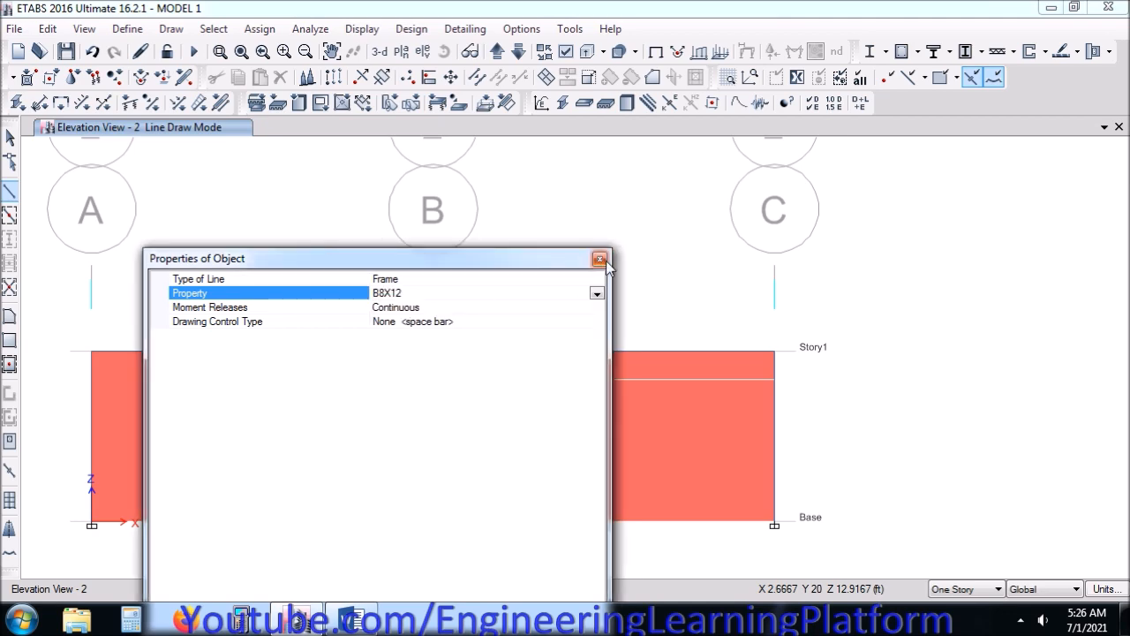
pyautogui.click(351, 619)
pyautogui.click(298, 619)
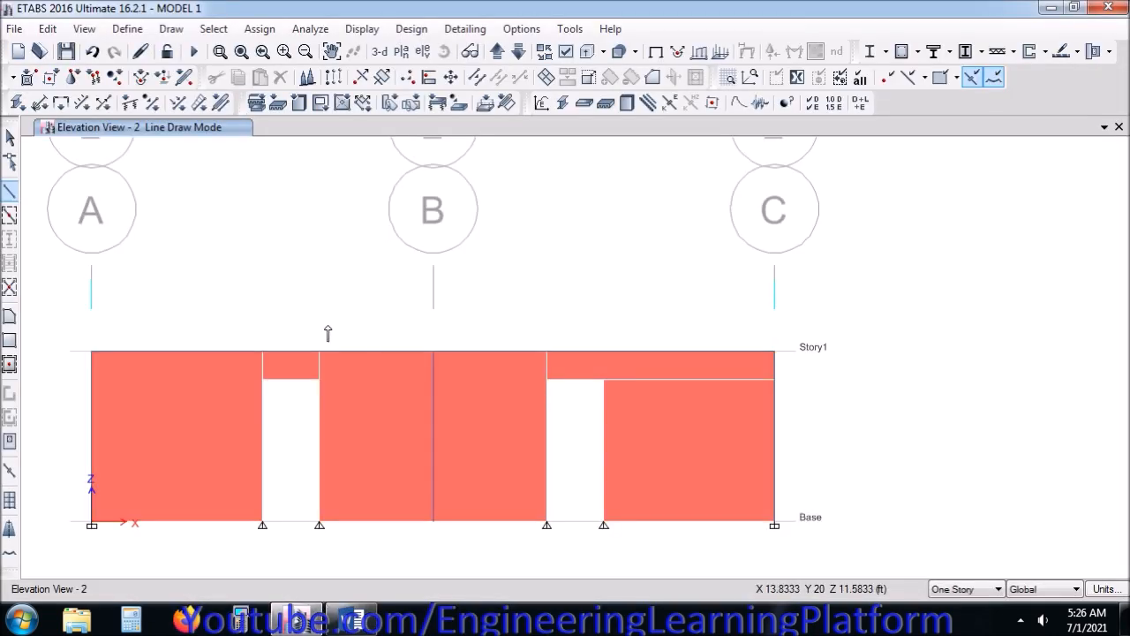
pyautogui.click(262, 380)
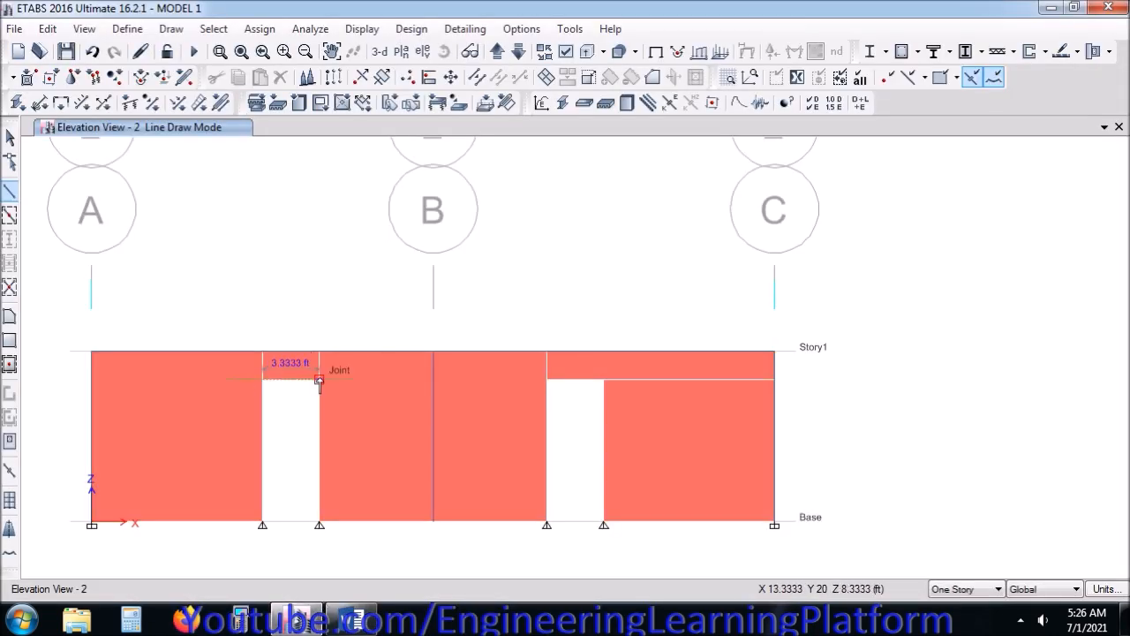
pyautogui.click(320, 380)
pyautogui.rightClick(363, 316)
# Draw a B8X12 beam about 3.33 ft long across the head of the door opening between grids B and C.
pyautogui.scroll(4, 292, 380)
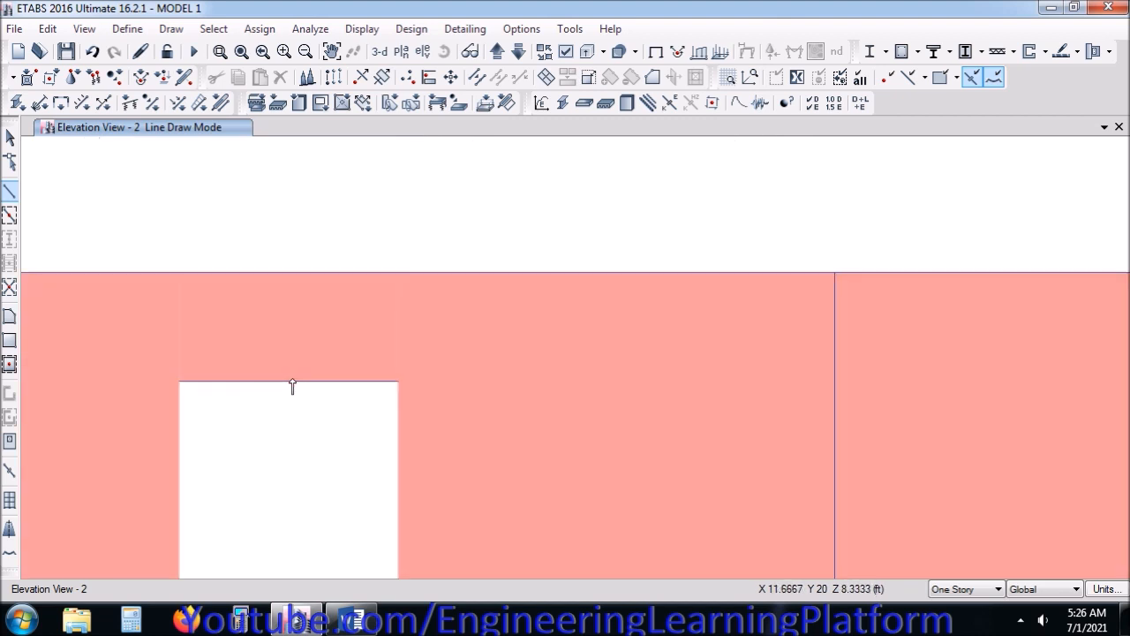
pyautogui.scroll(-5, 290, 387)
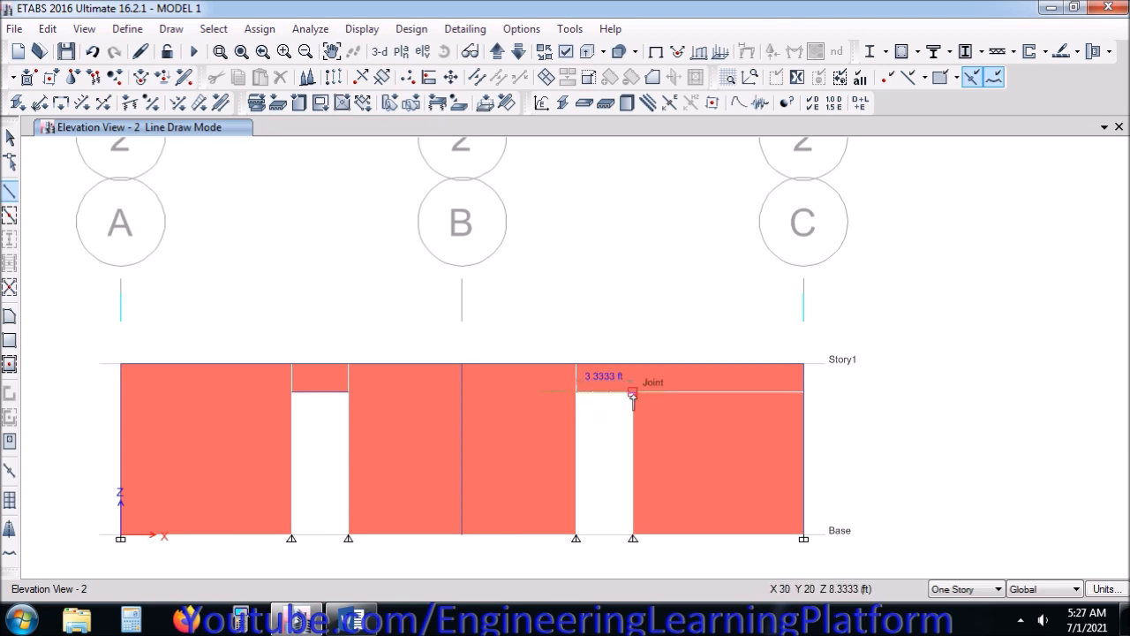
pyautogui.press('Escape')
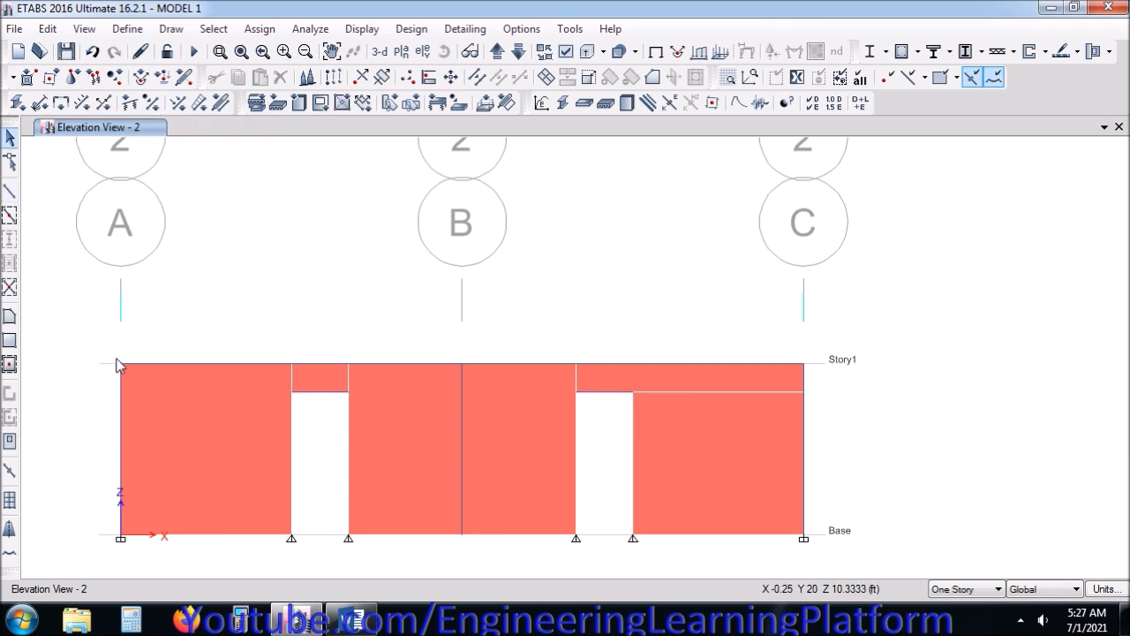
# Check the assigned section property of the Story1 beam between grids A and B.
pyautogui.click(180, 364)
pyautogui.rightClick(179, 365)
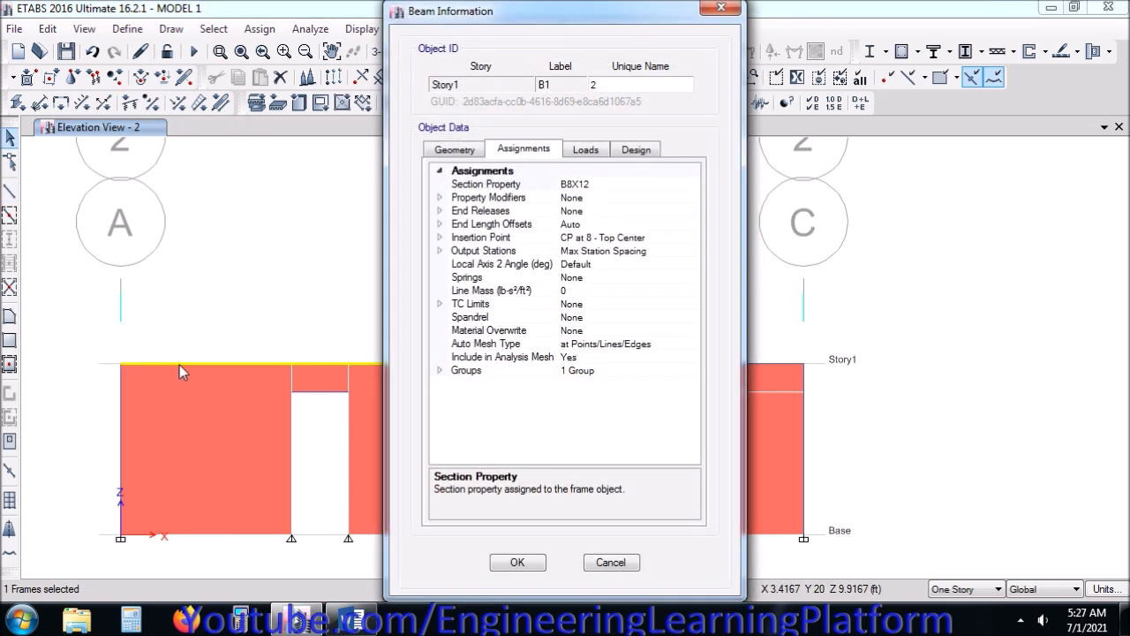
pyautogui.press('Escape')
# Divide the shell above the door opening between grids B and C at the selected joint objects on its edges.
pyautogui.moveTo(277, 356); pyautogui.dragTo(357, 377)
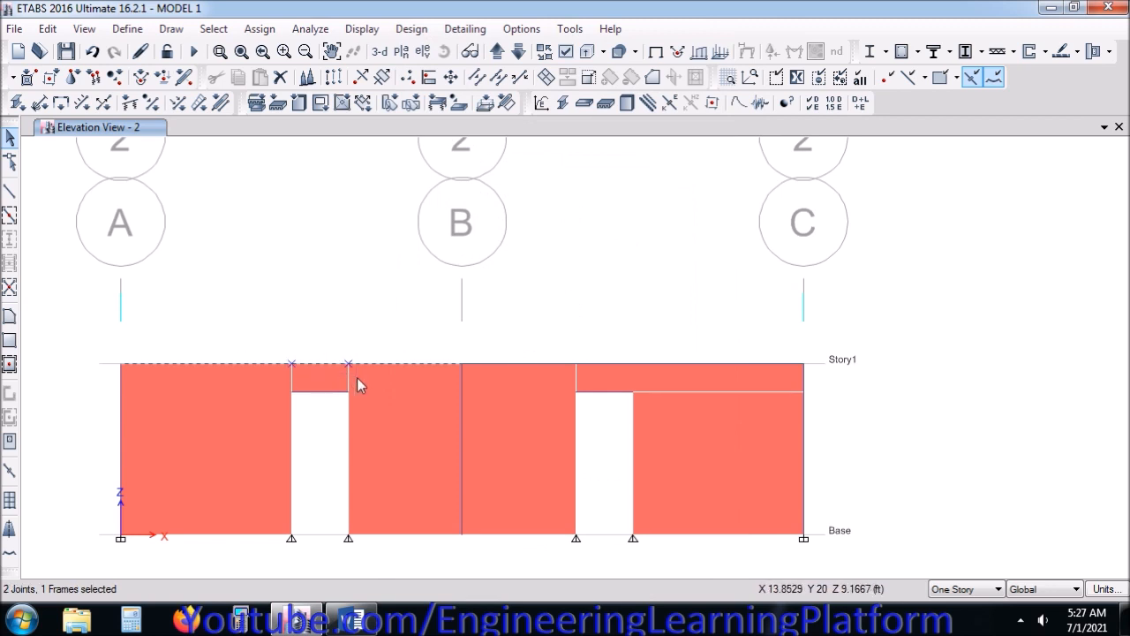
pyautogui.click(635, 386)
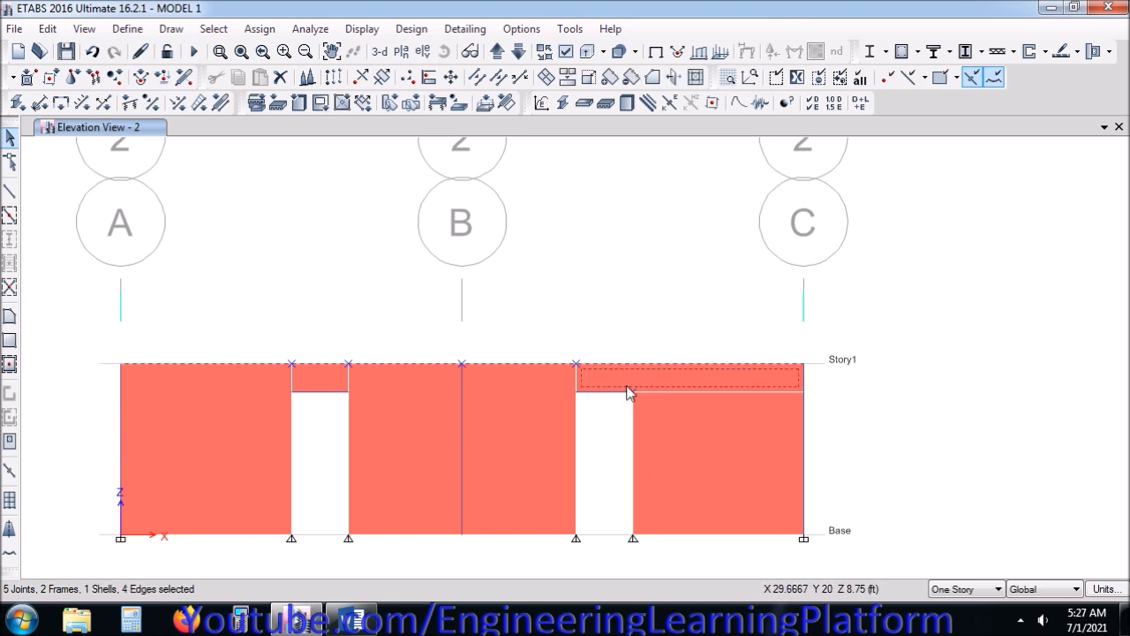
pyautogui.click(551, 79)
pyautogui.click(505, 277)
pyautogui.click(639, 278)
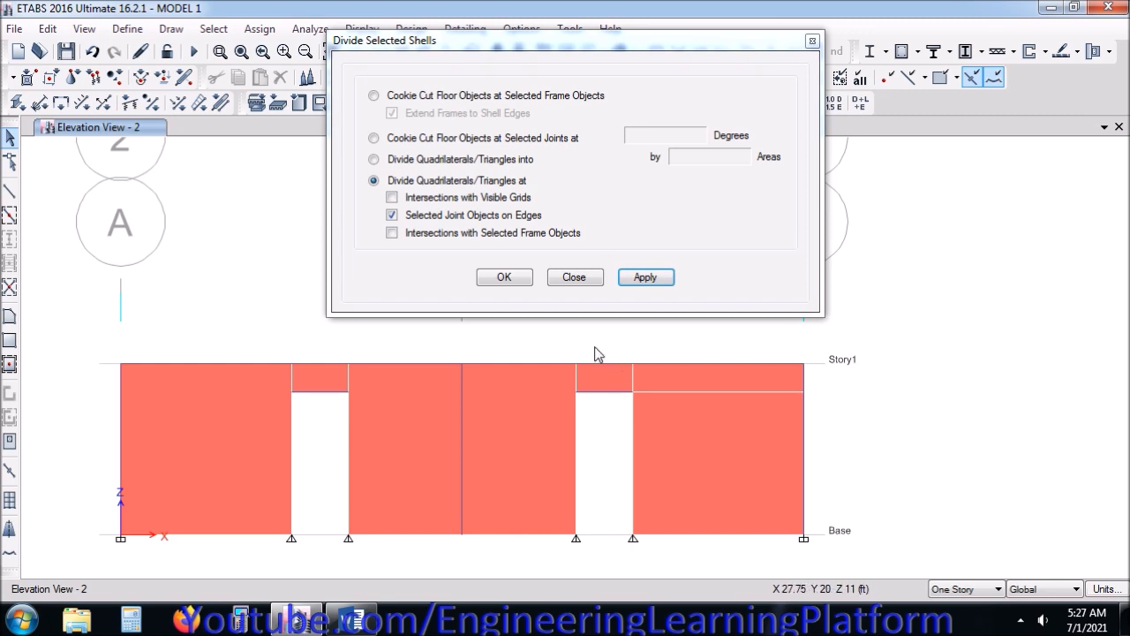
# Break the grid 2 Story1 beams at intersections with selected frames and joints, and save the model.
pyautogui.moveTo(73, 351); pyautogui.dragTo(828, 377)
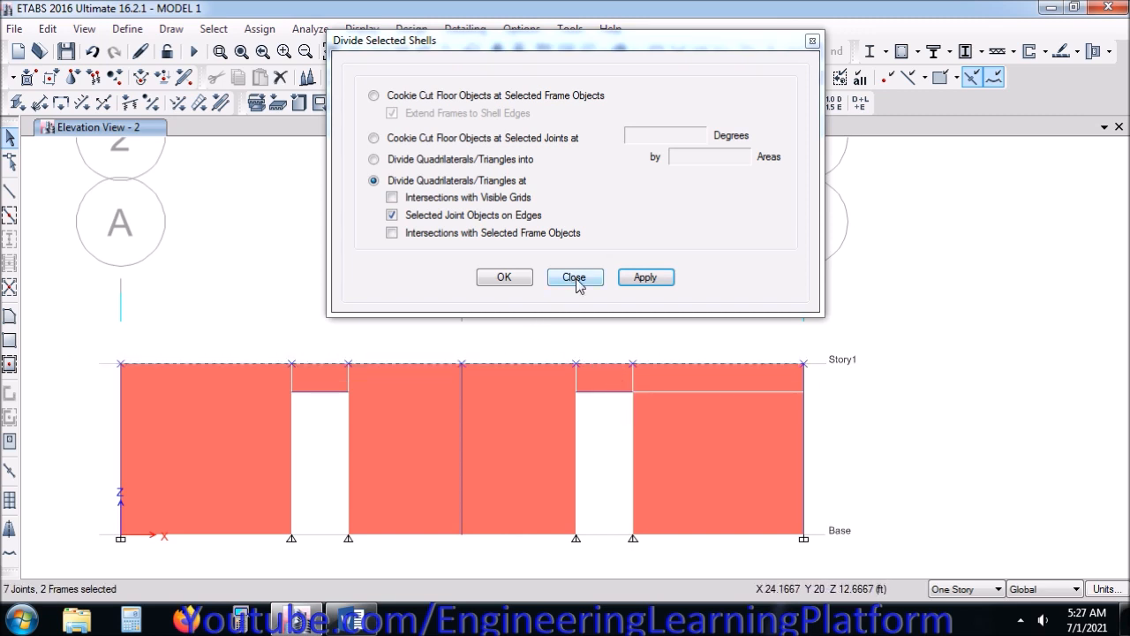
pyautogui.click(574, 277)
pyautogui.click(480, 78)
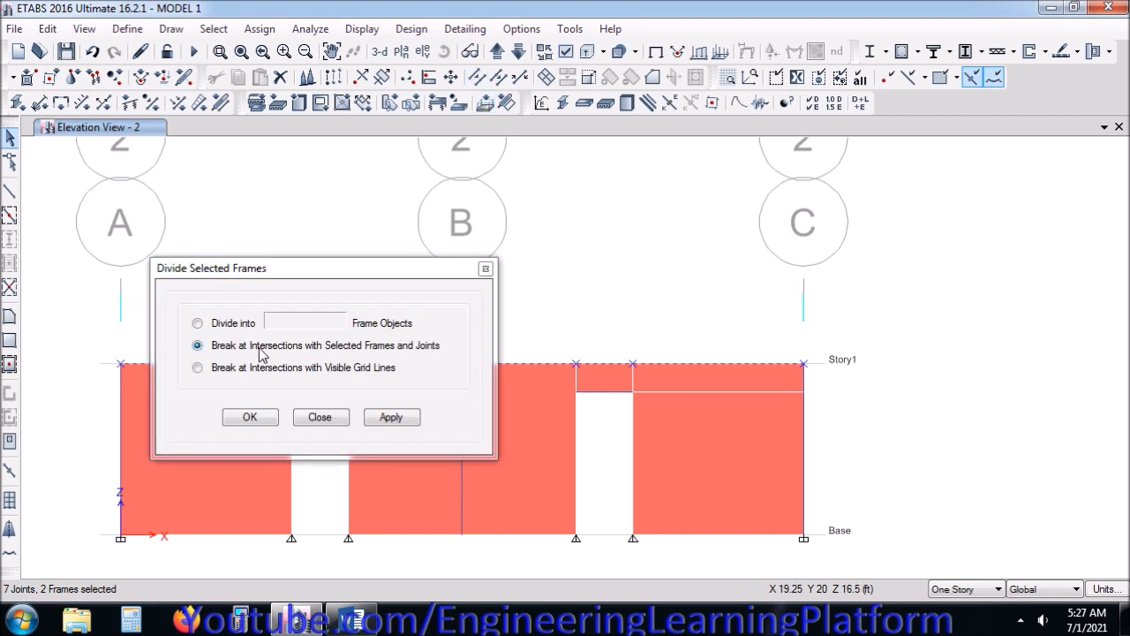
pyautogui.click(389, 418)
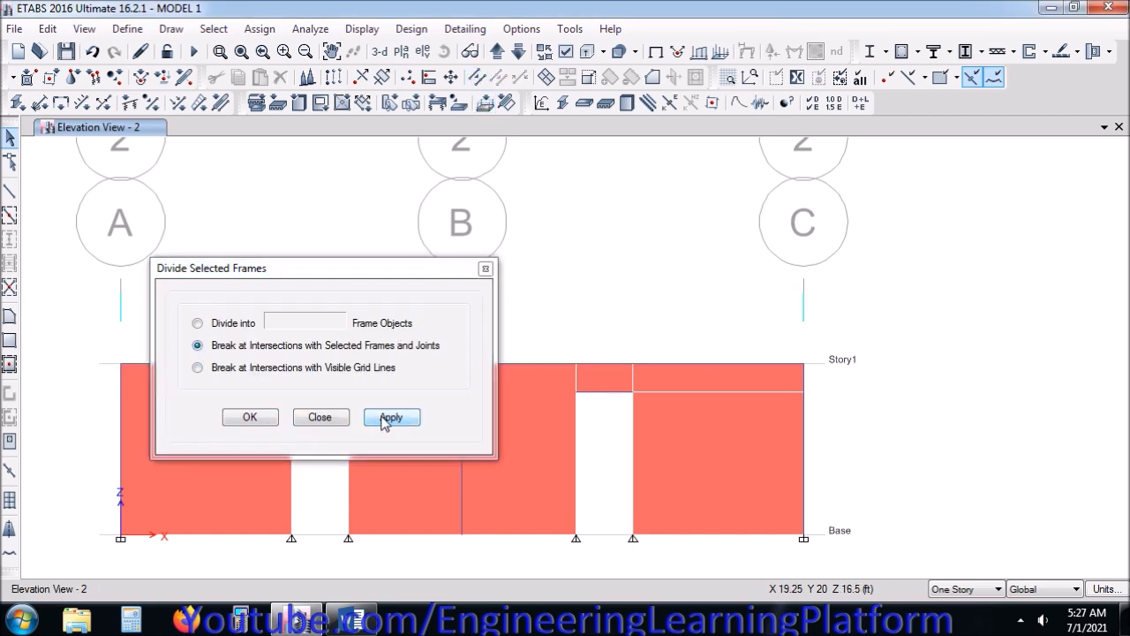
pyautogui.click(250, 416)
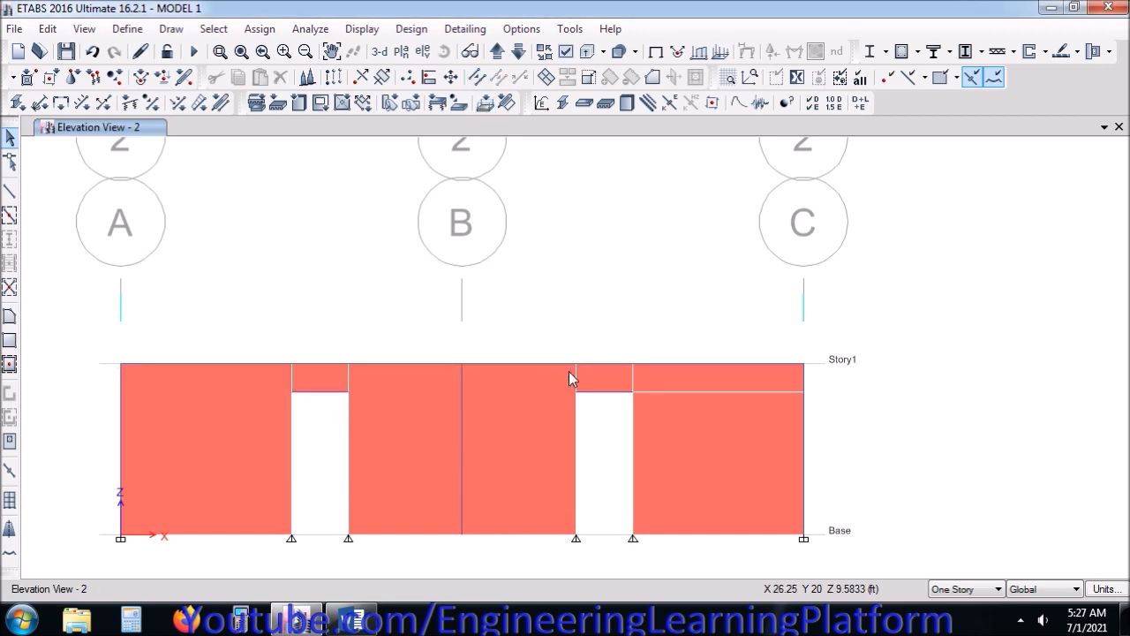
pyautogui.click(596, 363)
pyautogui.click(595, 363)
pyautogui.click(60, 55)
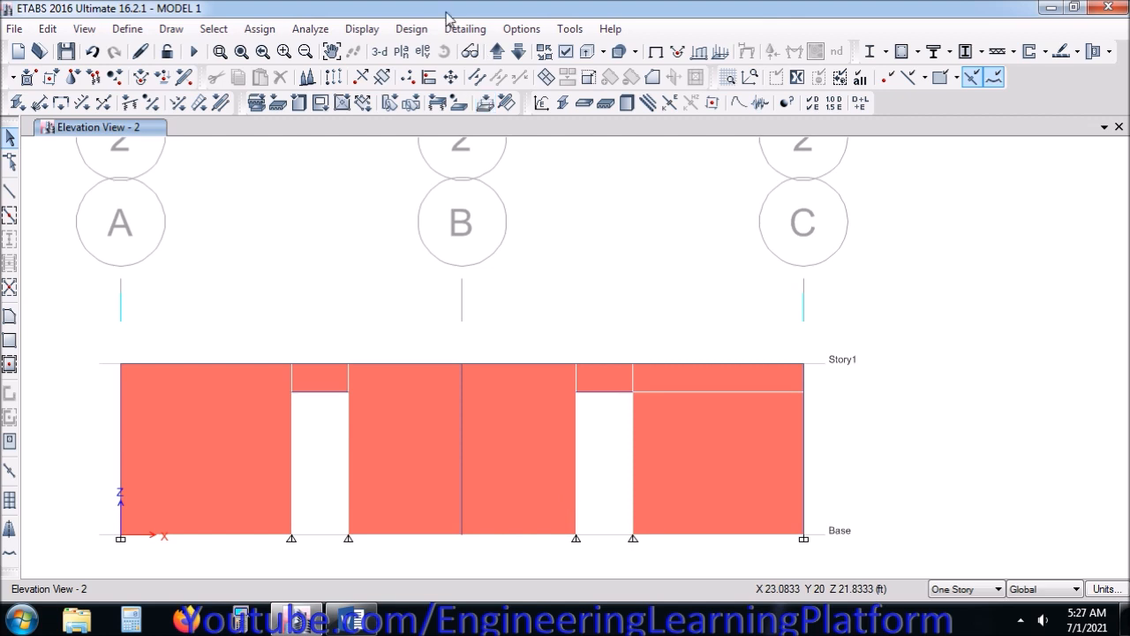
# Select all joints in the Base plan and assign fully fixed restraints to them.
pyautogui.click(401, 51)
pyautogui.click(487, 266)
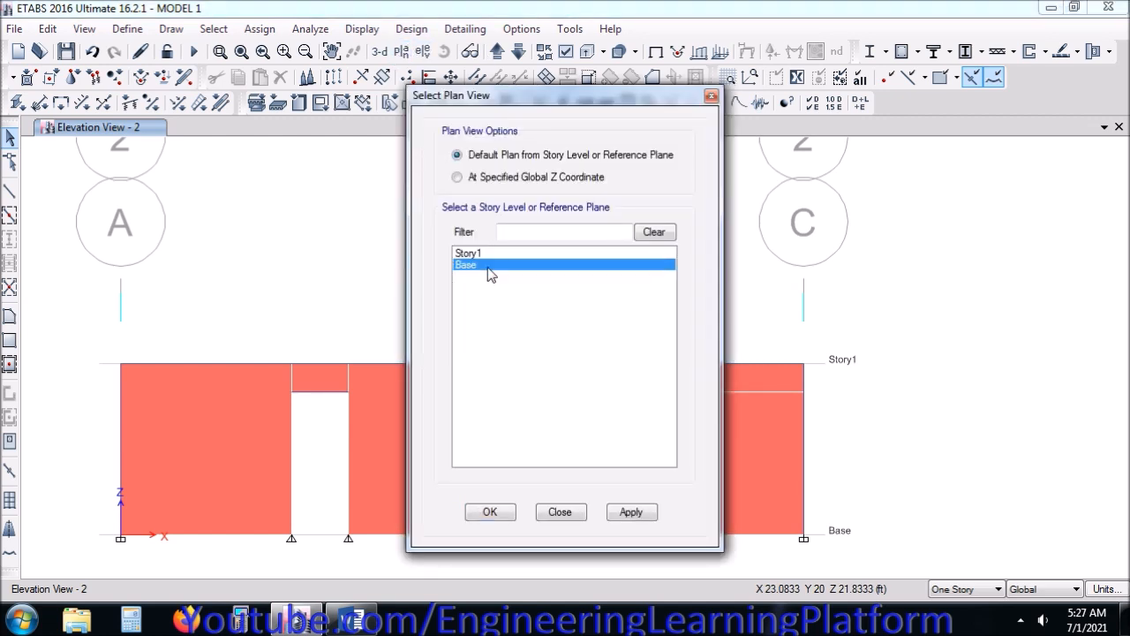
pyautogui.click(490, 511)
pyautogui.moveTo(356, 184); pyautogui.dragTo(843, 578)
pyautogui.click(260, 28)
pyautogui.moveTo(291, 51)
pyautogui.click(503, 52)
pyautogui.click(512, 364)
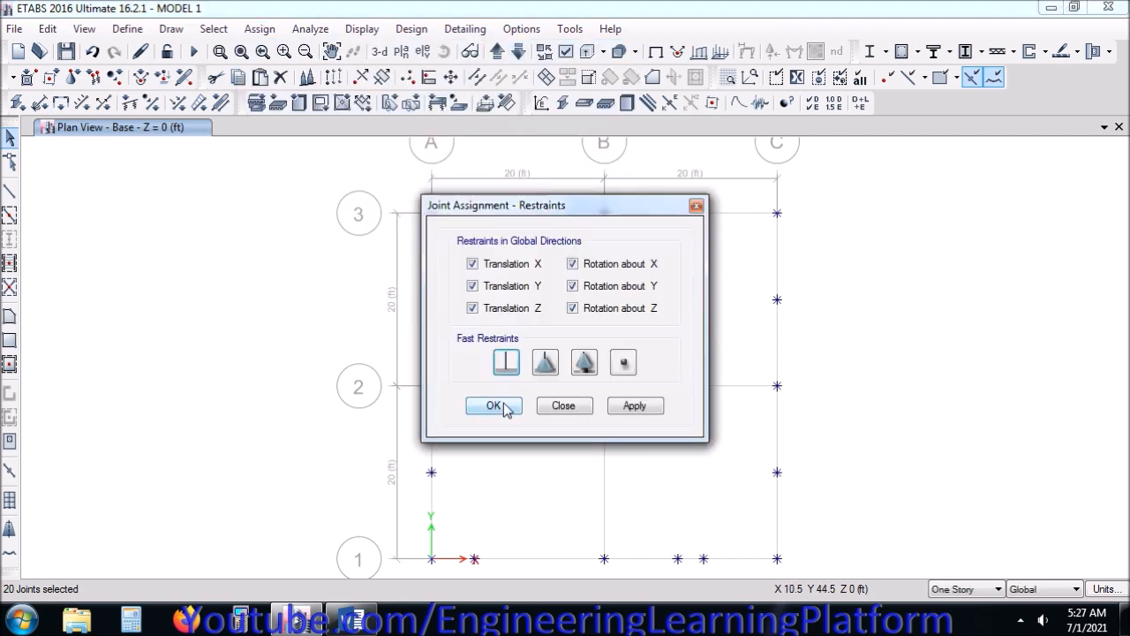
pyautogui.click(507, 406)
# Run the analysis and display the S22 absolute maximum shell stresses for ASD ENVELOPE, Min, in the 3-D view.
pyautogui.click(380, 51)
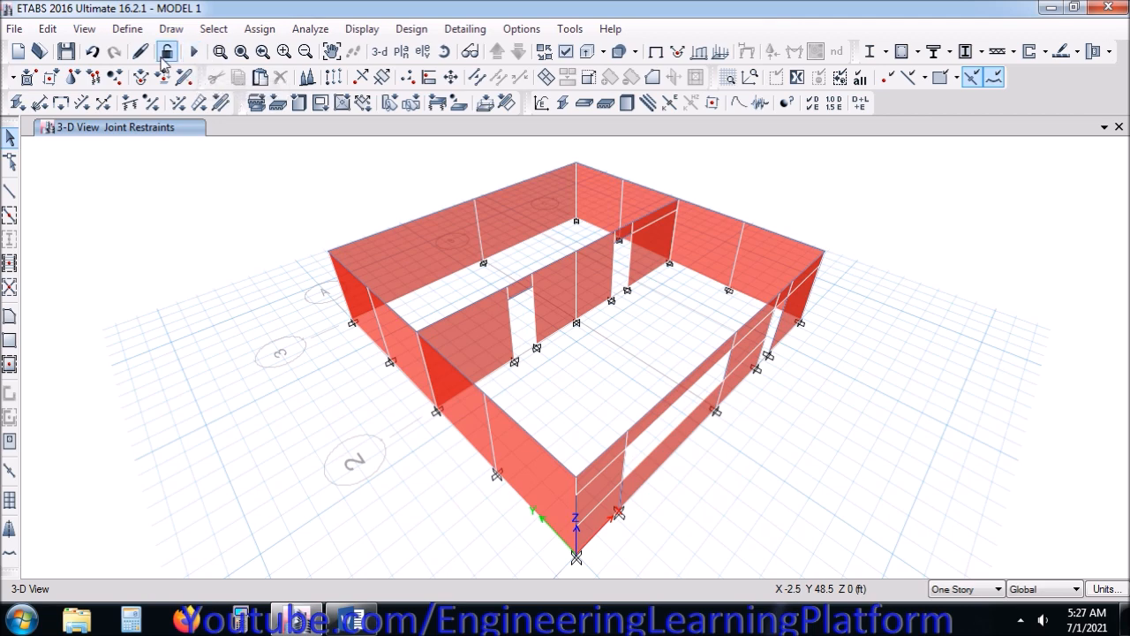
pyautogui.click(195, 52)
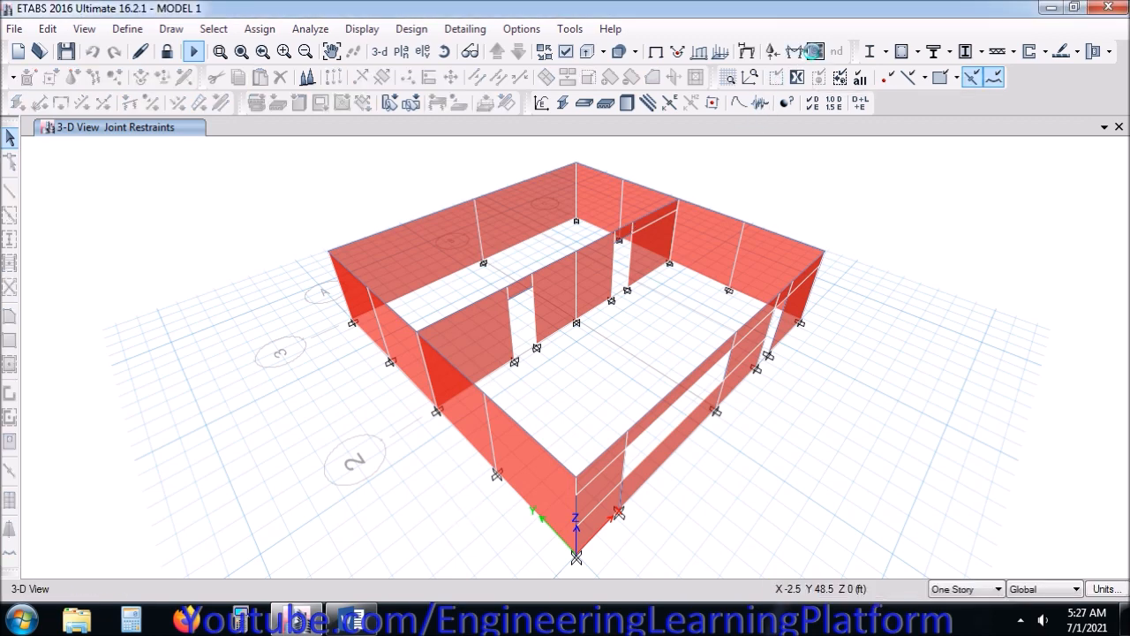
pyautogui.click(814, 53)
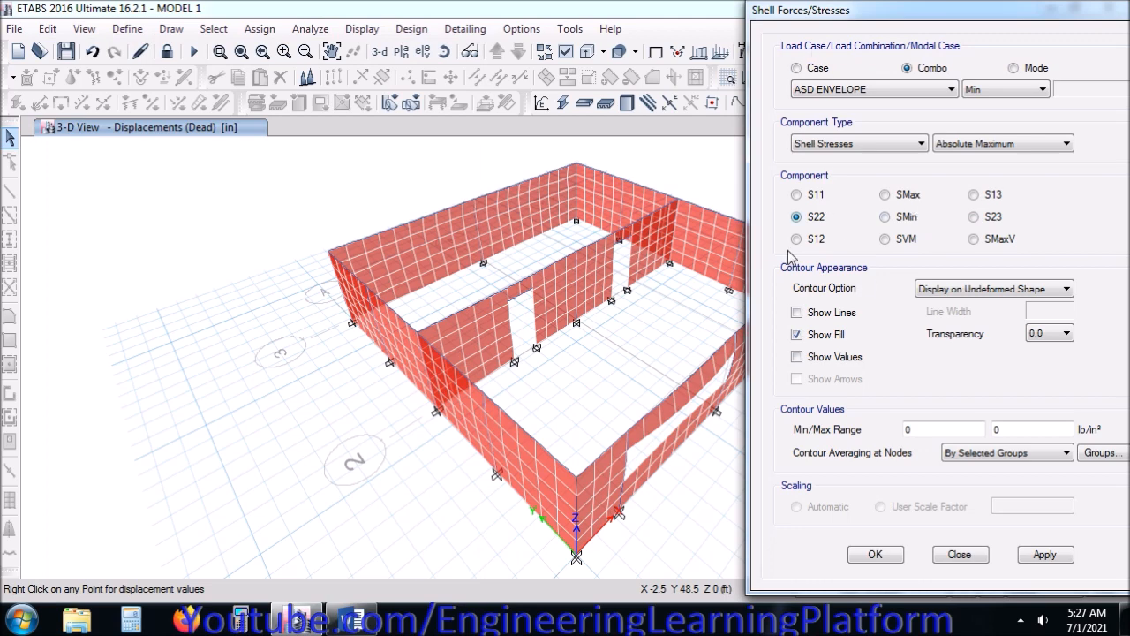
pyautogui.click(1045, 554)
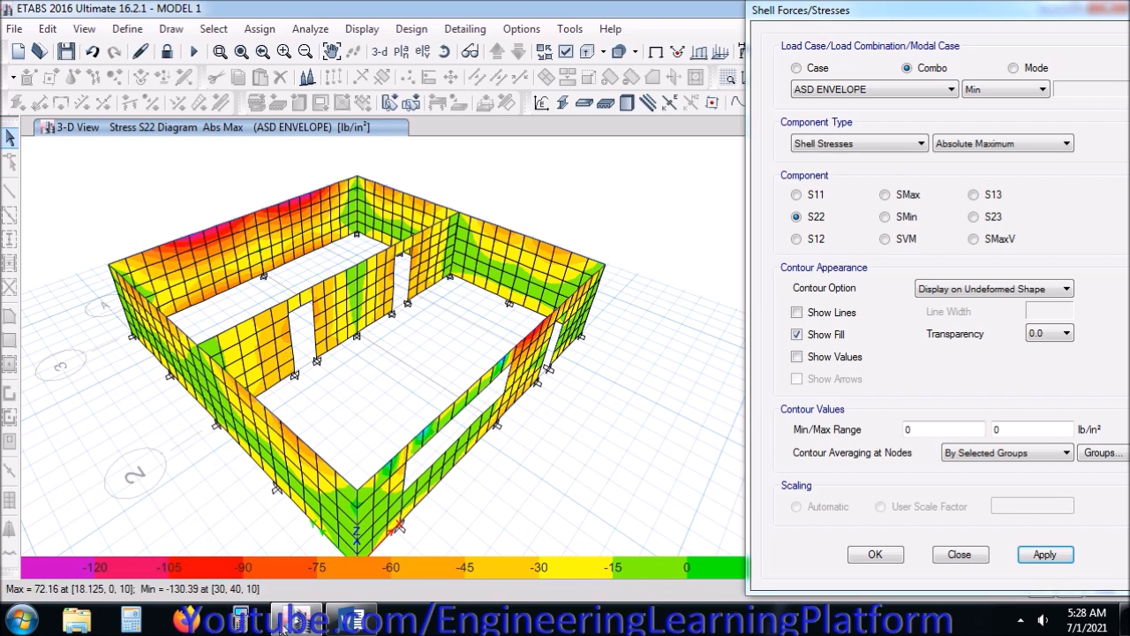
# In the Word stress check table, set the axial compressive maximum stress magnitude to -130.39.
pyautogui.click(353, 620)
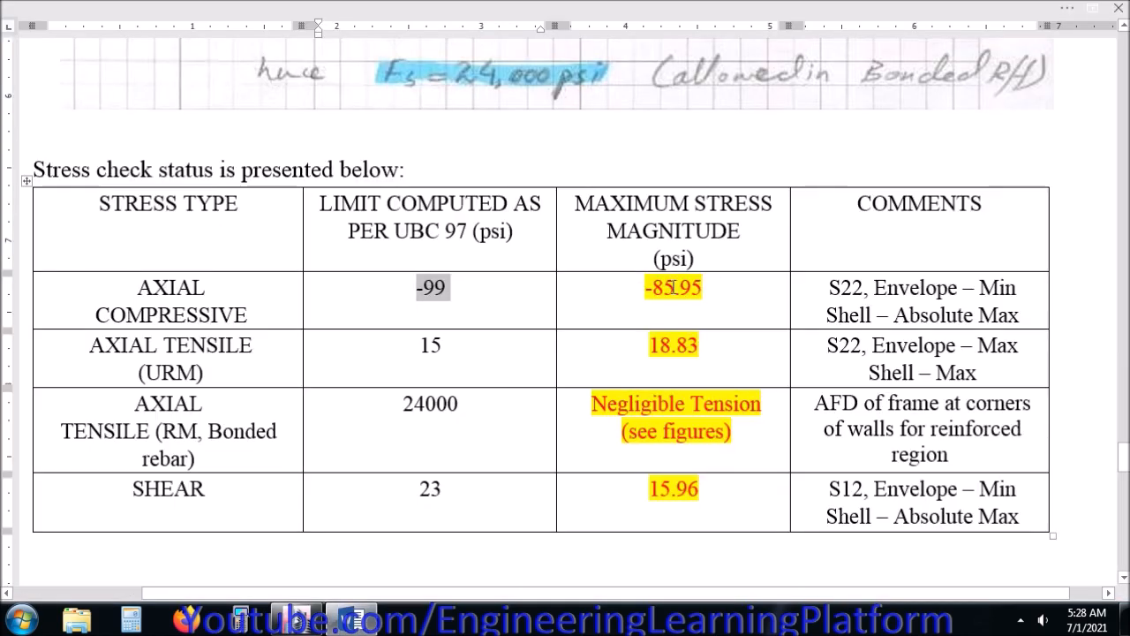
pyautogui.click(298, 620)
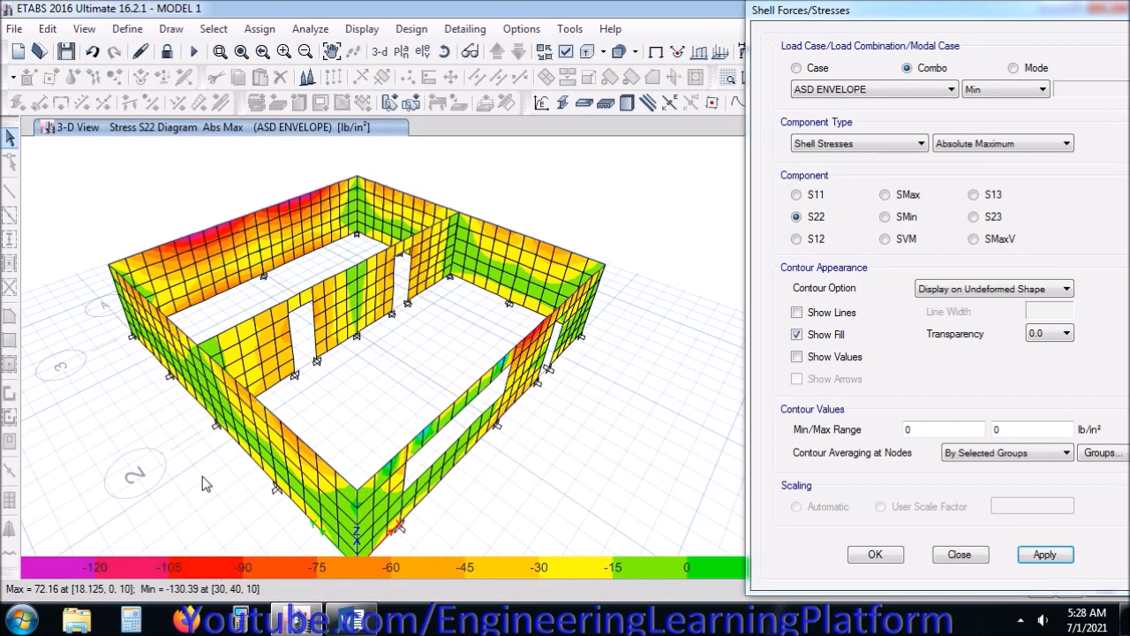
pyautogui.click(353, 619)
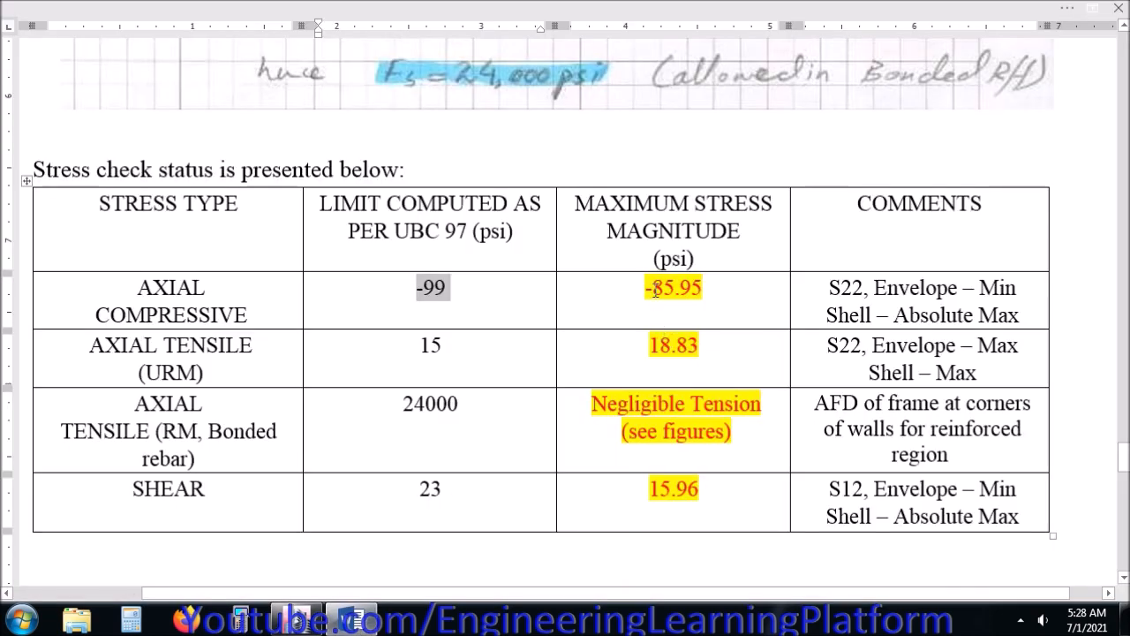
pyautogui.moveTo(650, 287); pyautogui.dragTo(701, 288)
pyautogui.write('-13')
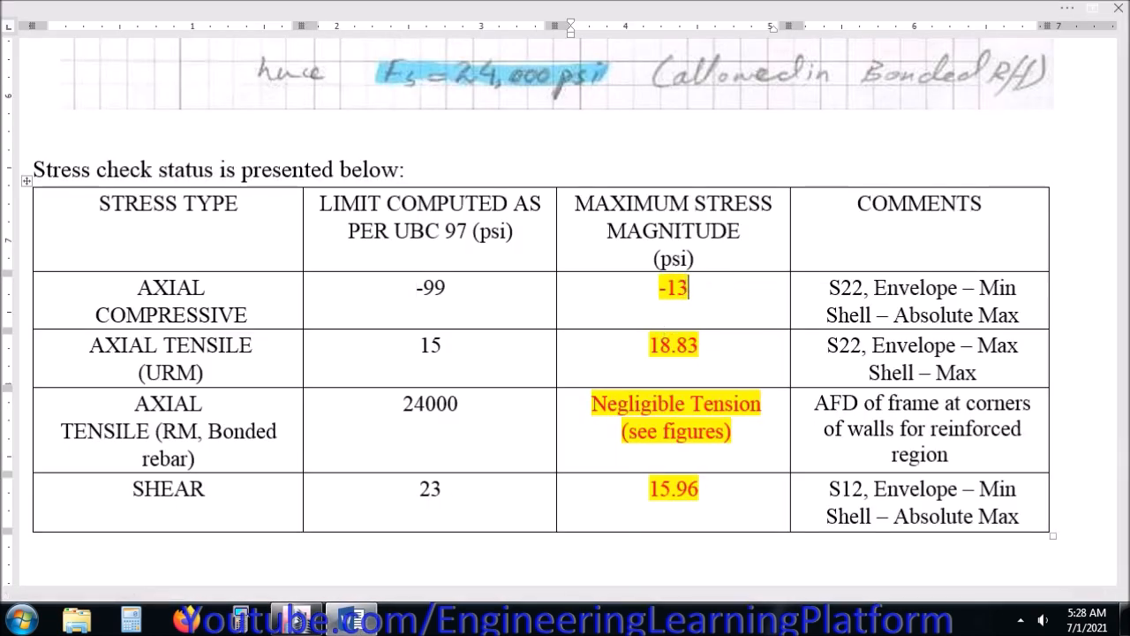
pyautogui.write('0.39')
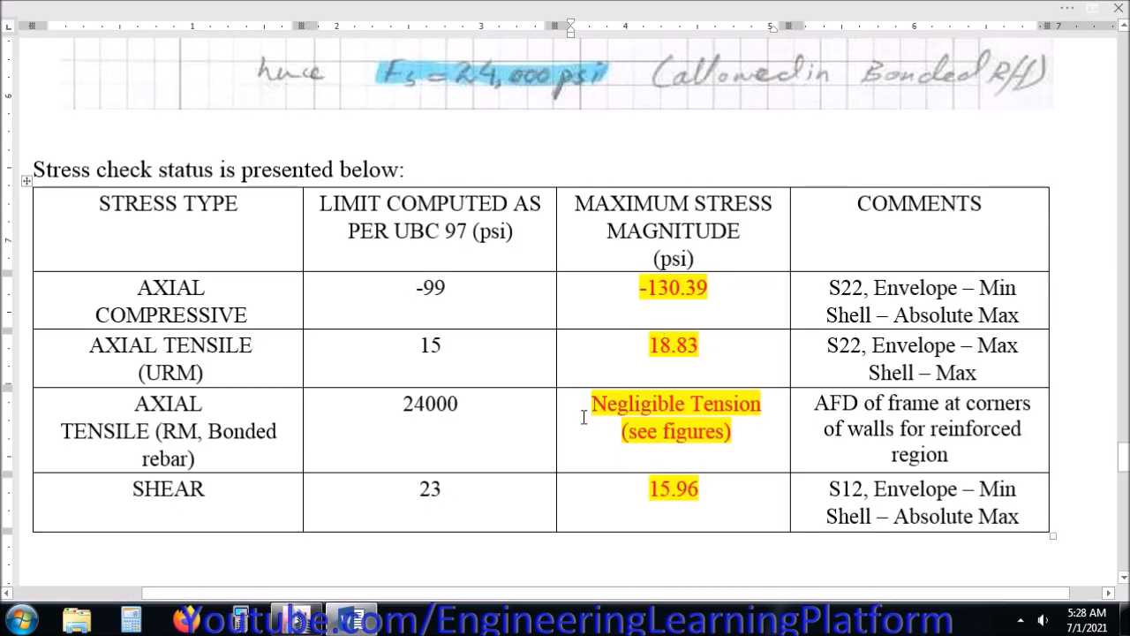
# Return to ETABS, close the shell stress settings and try to unlock the model.
pyautogui.click(297, 620)
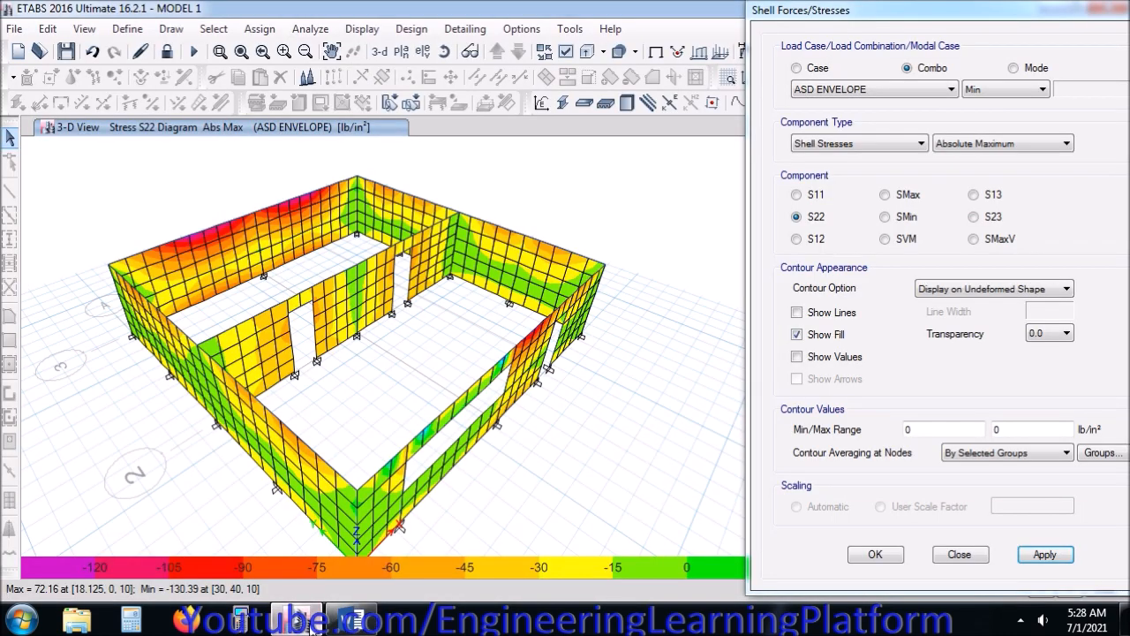
pyautogui.click(971, 558)
pyautogui.click(167, 51)
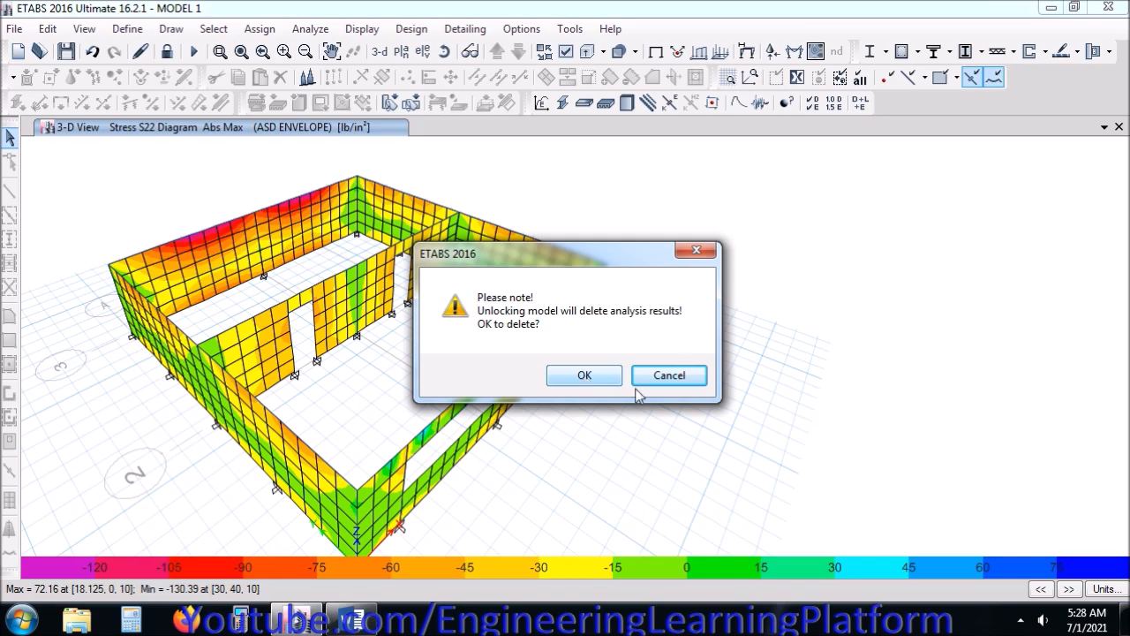
pyautogui.click(584, 375)
# Examine the allowable axial and shear stress calculations in the Word report and the stress check table.
pyautogui.click(351, 619)
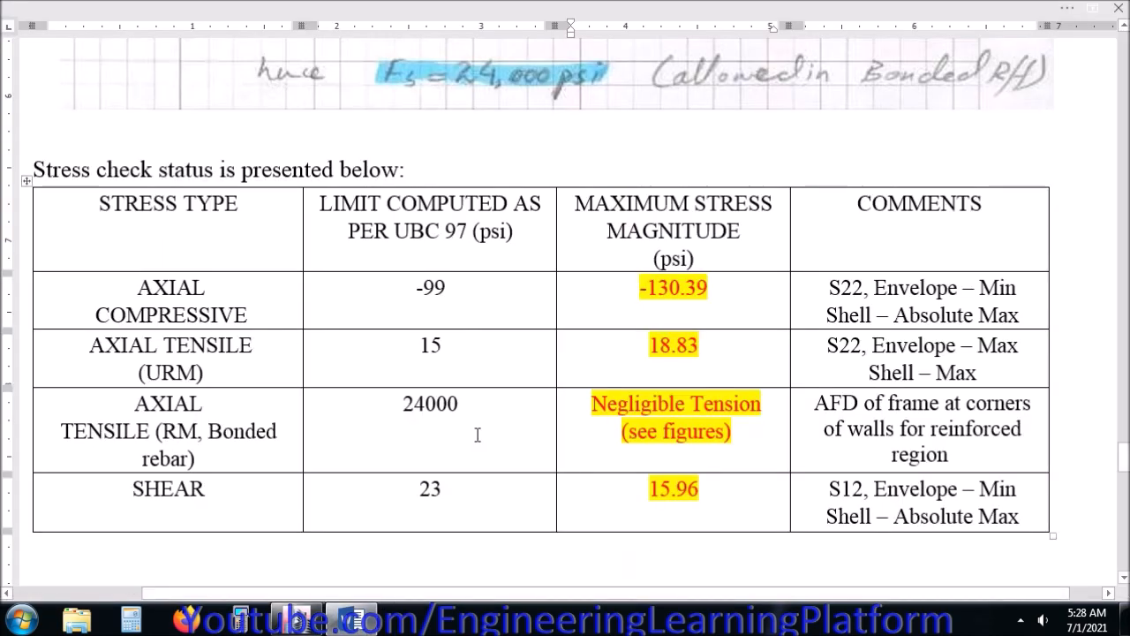
pyautogui.scroll(15, 476, 434)
pyautogui.scroll(-2, 476, 434)
pyautogui.scroll(20, 476, 435)
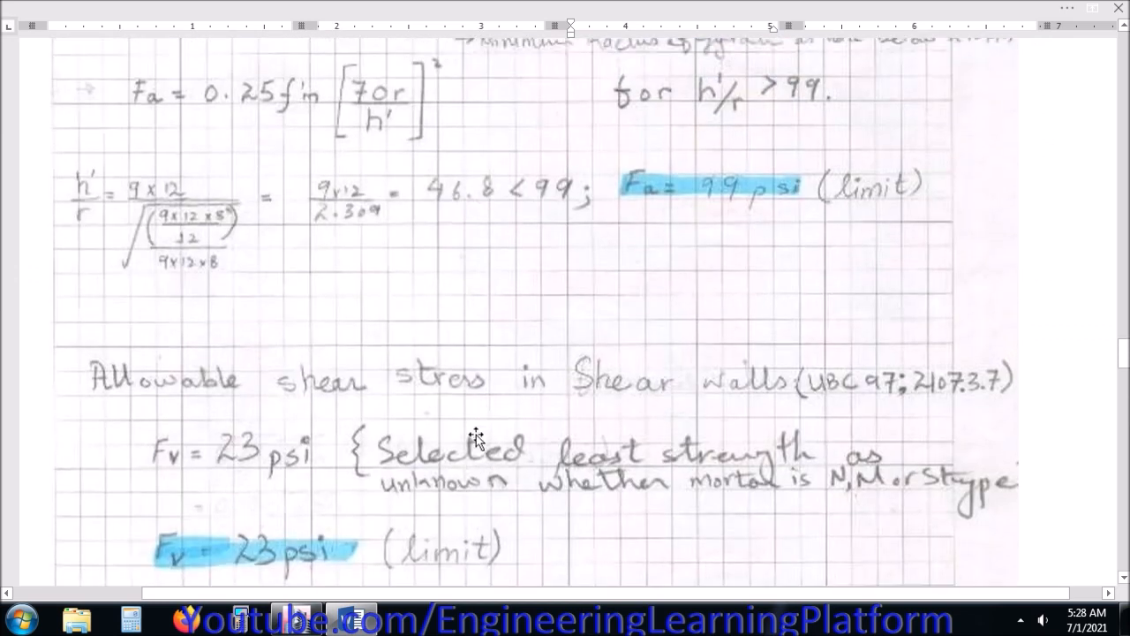
pyautogui.scroll(2, 476, 434)
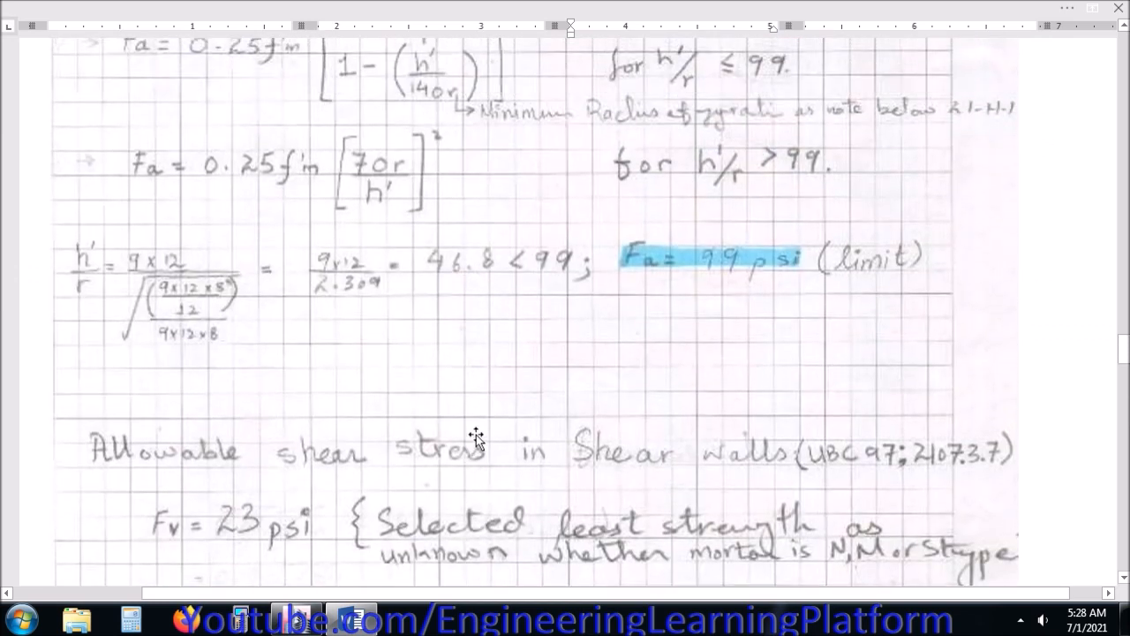
pyautogui.scroll(-3, 476, 434)
pyautogui.scroll(-20, 476, 435)
pyautogui.scroll(-10, 476, 435)
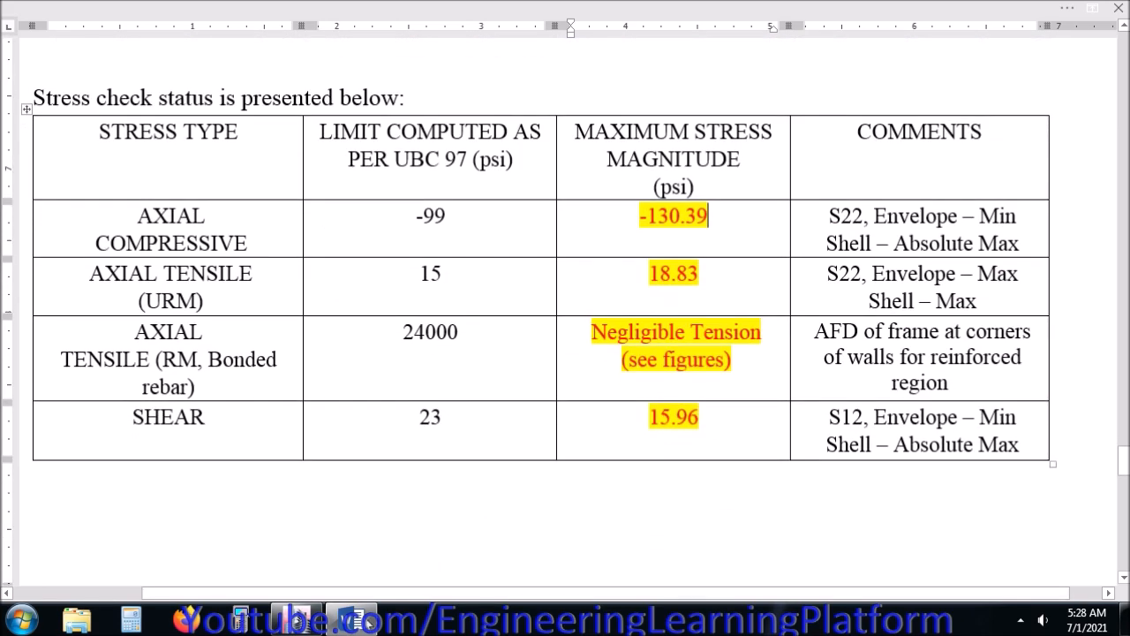
# Return to ETABS and unlock the model, accepting deletion of the analysis results.
pyautogui.click(298, 618)
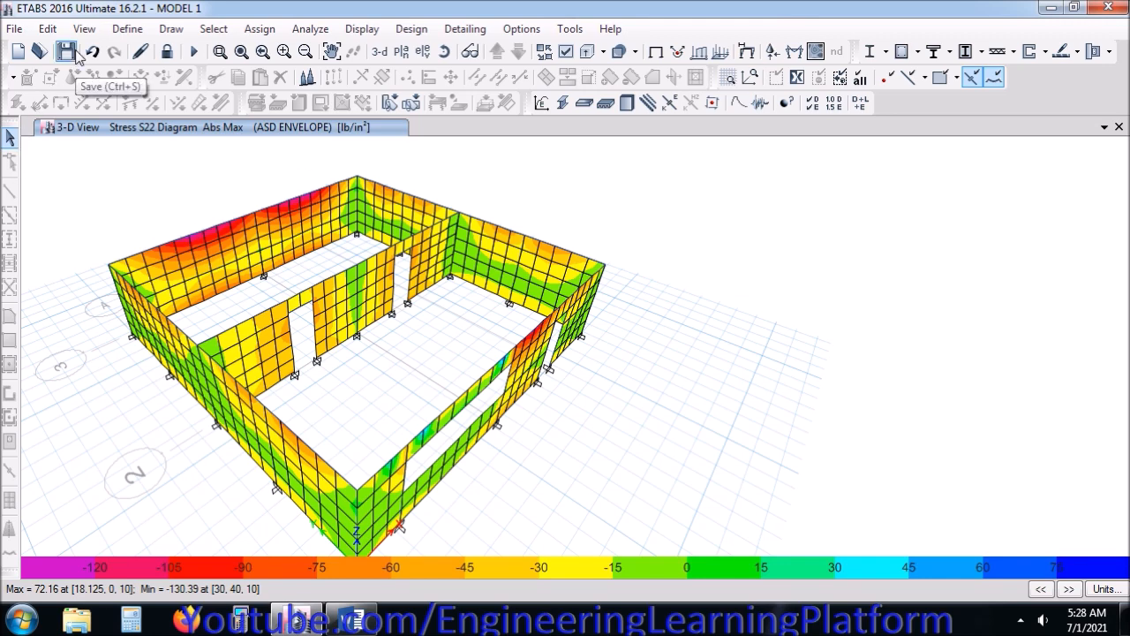
pyautogui.click(167, 51)
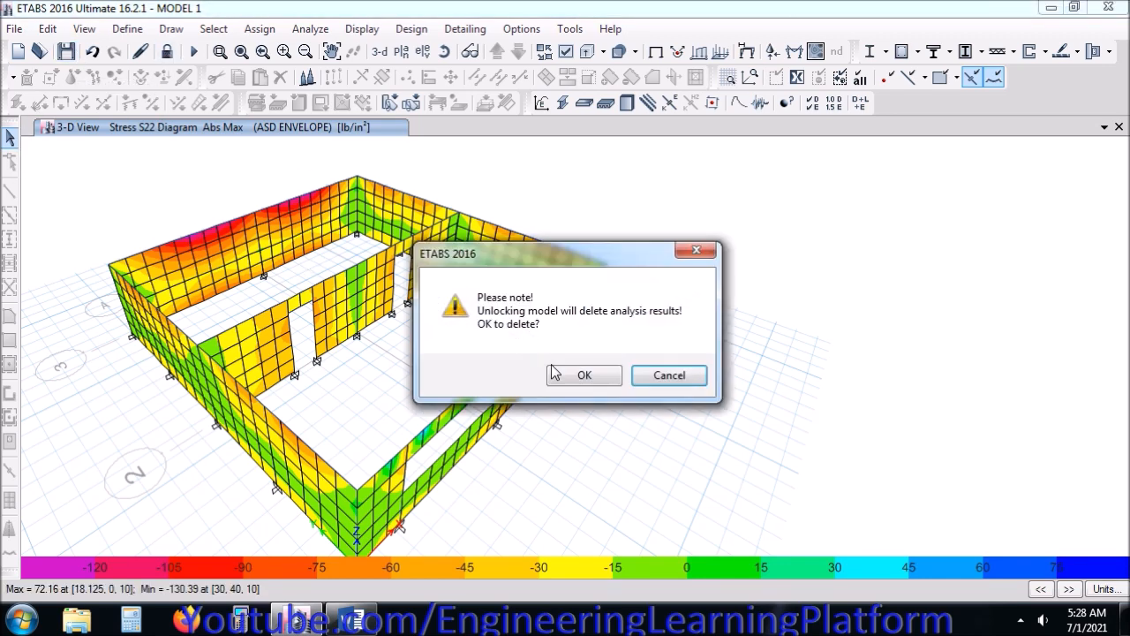
pyautogui.click(567, 377)
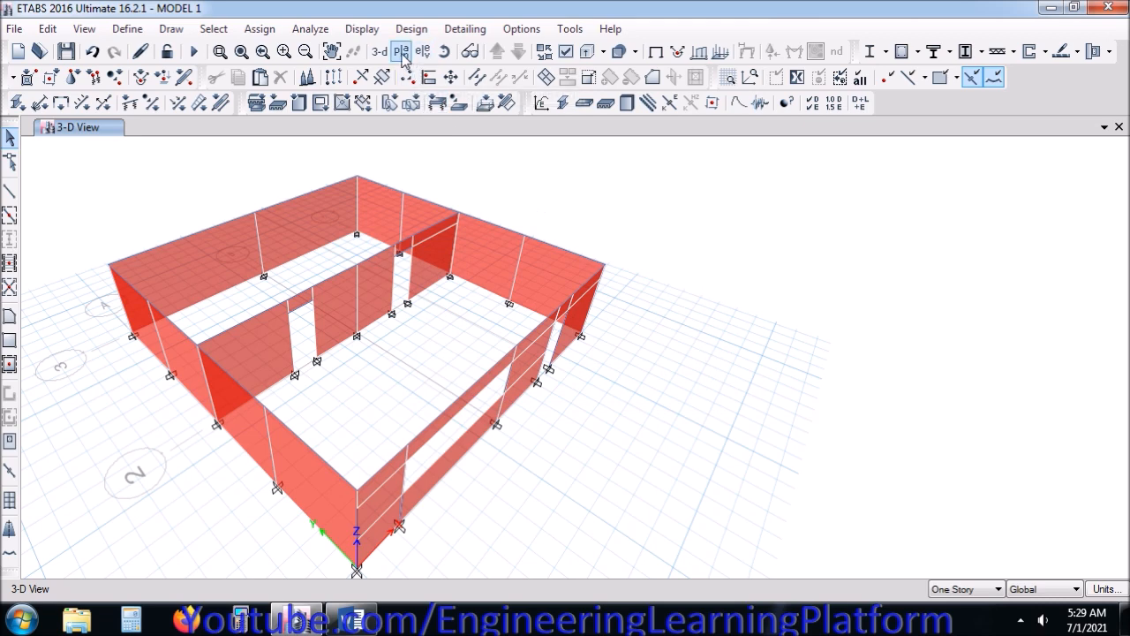
# In the Story1 plan, draw B8X12 beams along grid B from grid 3 to grid 2 and on to grid 1.
pyautogui.click(401, 52)
pyautogui.click(491, 514)
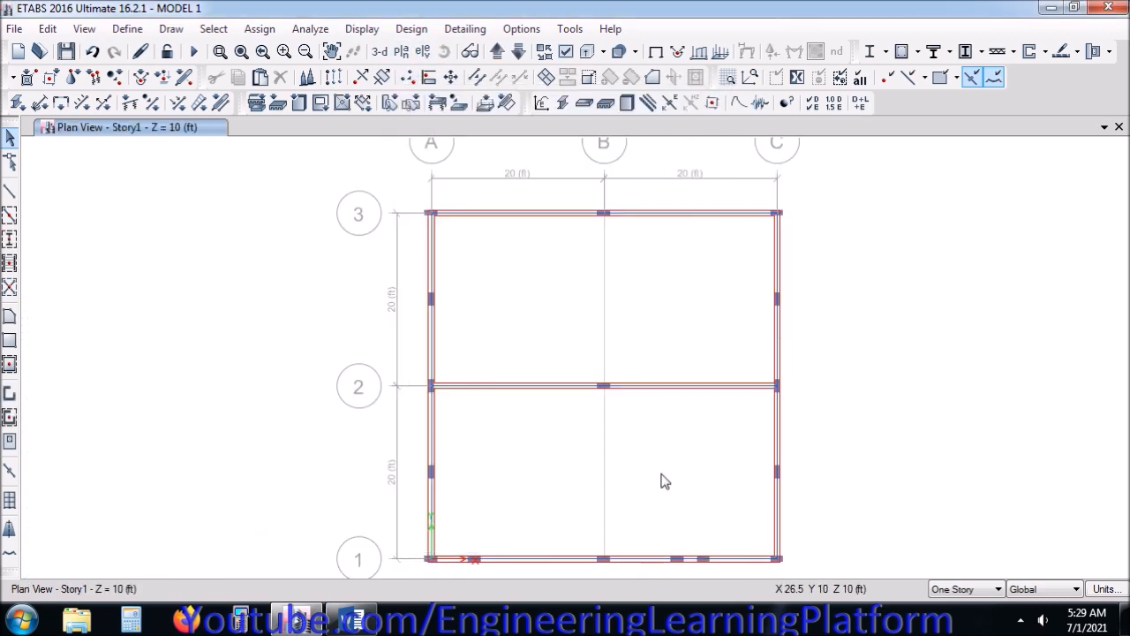
pyautogui.click(8, 191)
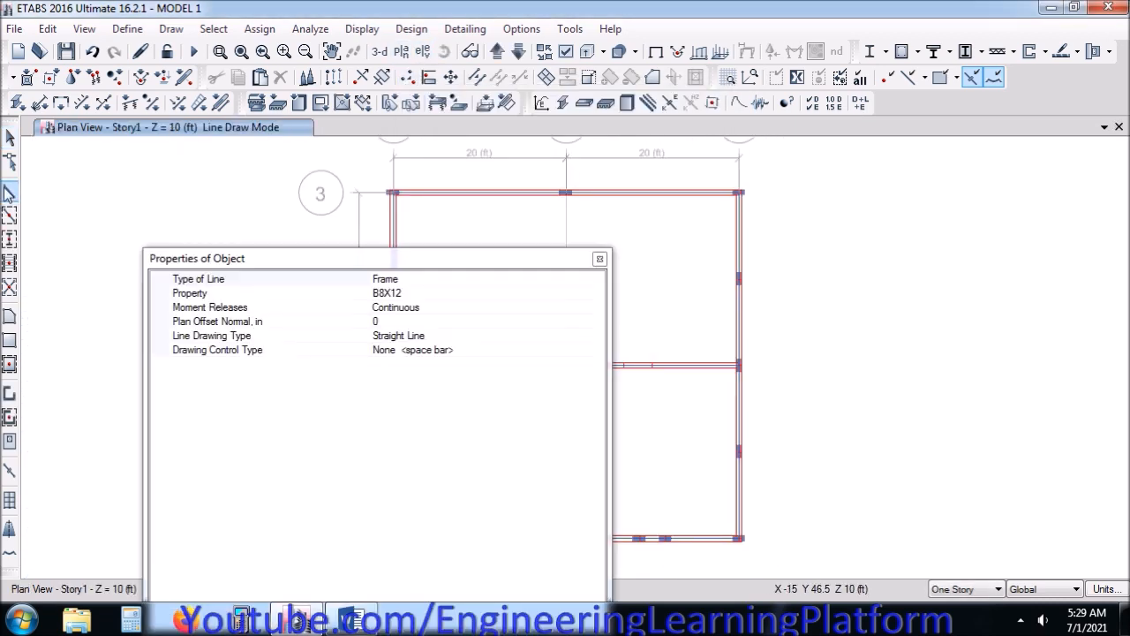
pyautogui.click(599, 258)
pyautogui.click(565, 194)
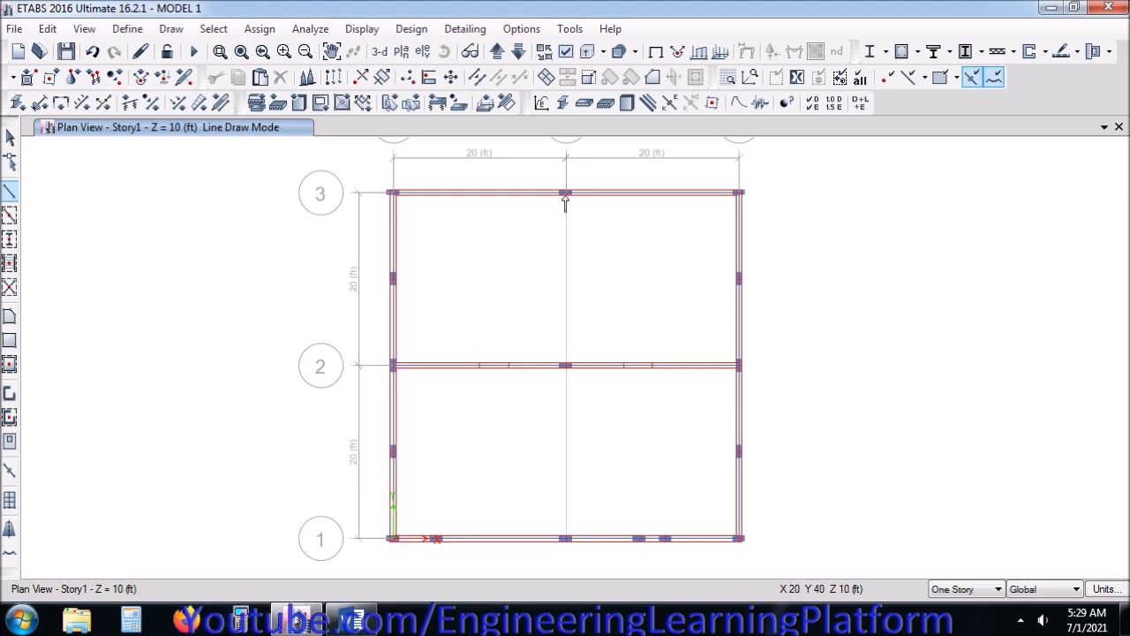
pyautogui.click(566, 364)
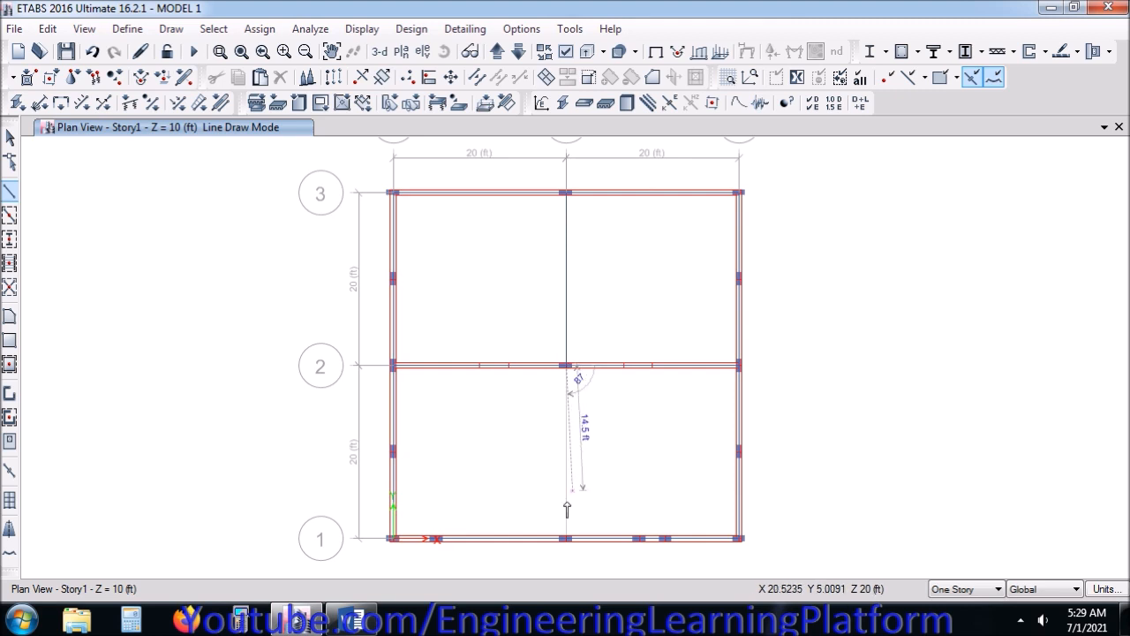
pyautogui.doubleClick(565, 541)
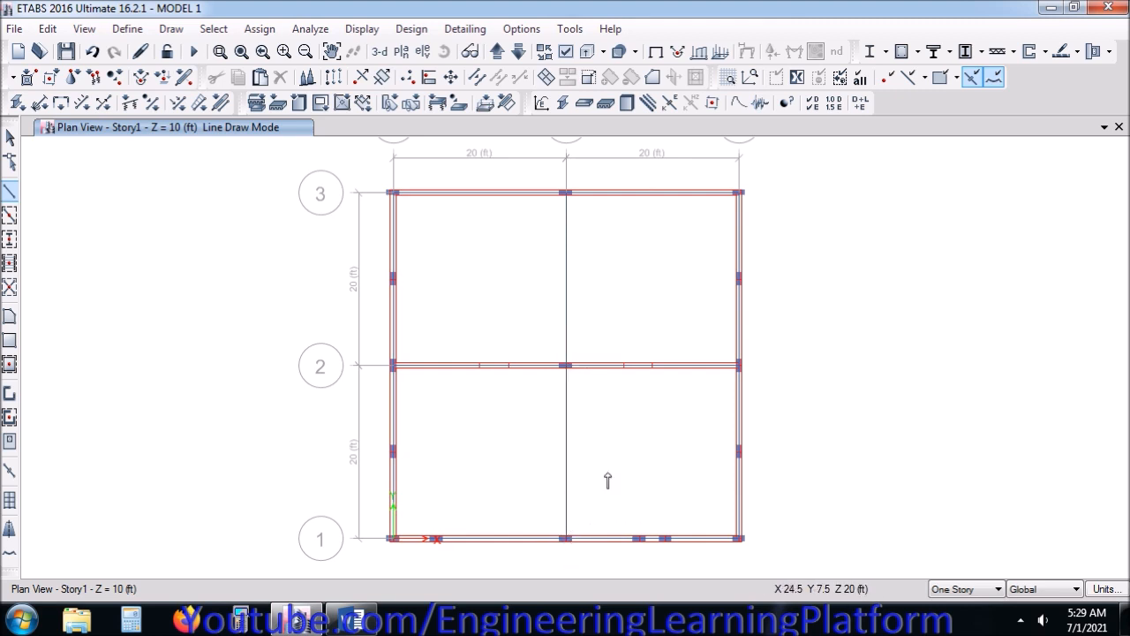
pyautogui.press('Escape')
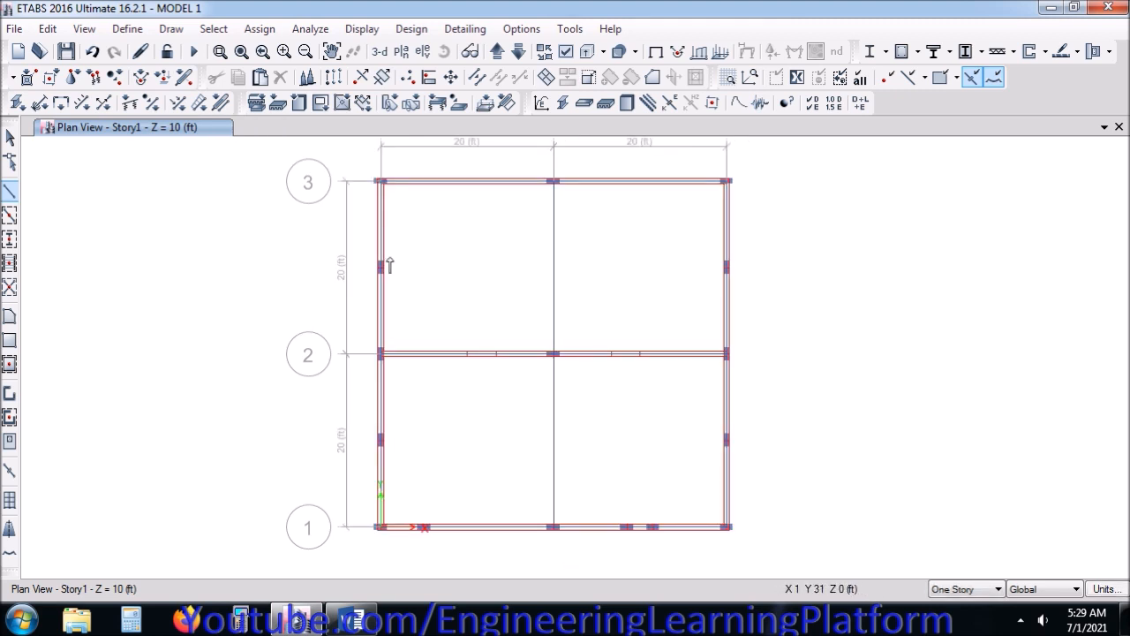
# Draw two B8X12 beams from grid A to grid C on Story1, midway between grids 3-2 and grids 2-1.
pyautogui.click(380, 268)
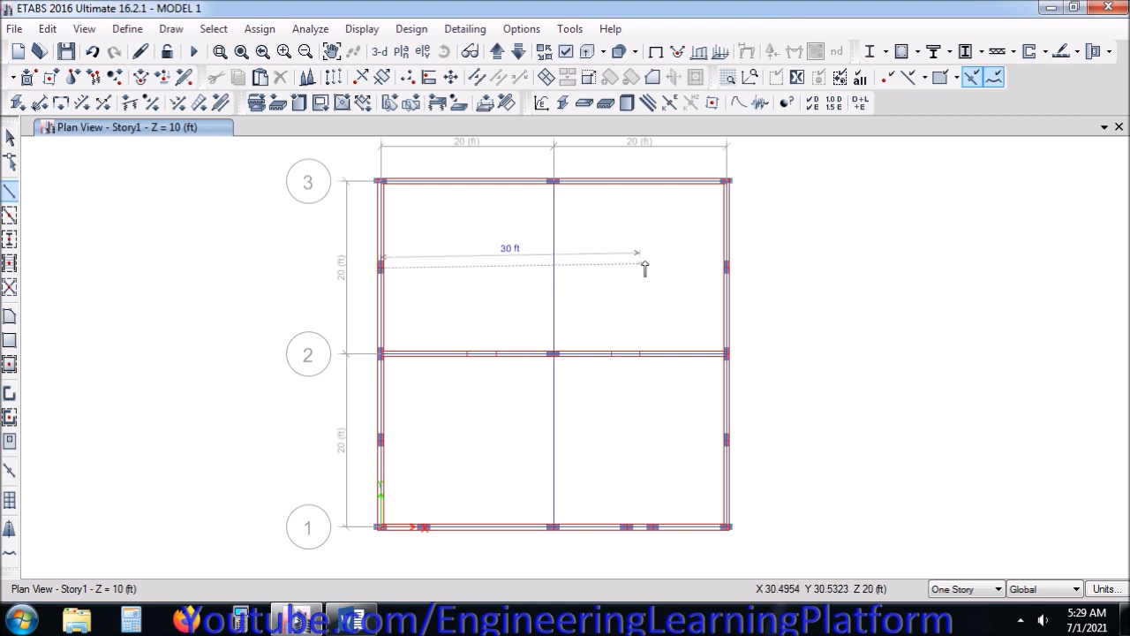
pyautogui.doubleClick(726, 267)
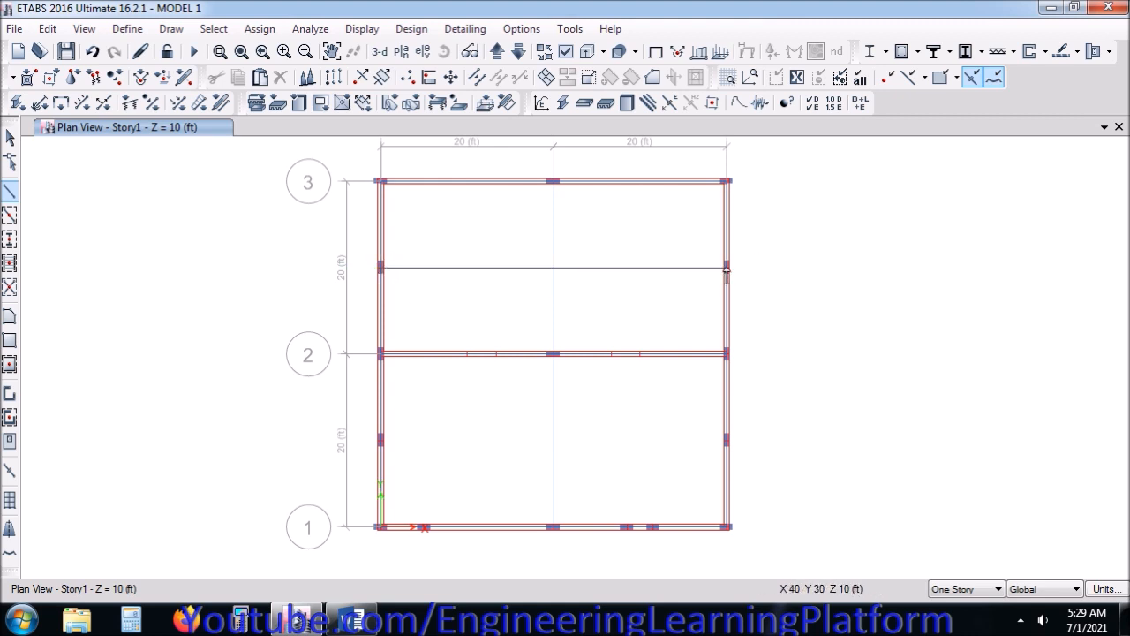
pyautogui.click(380, 439)
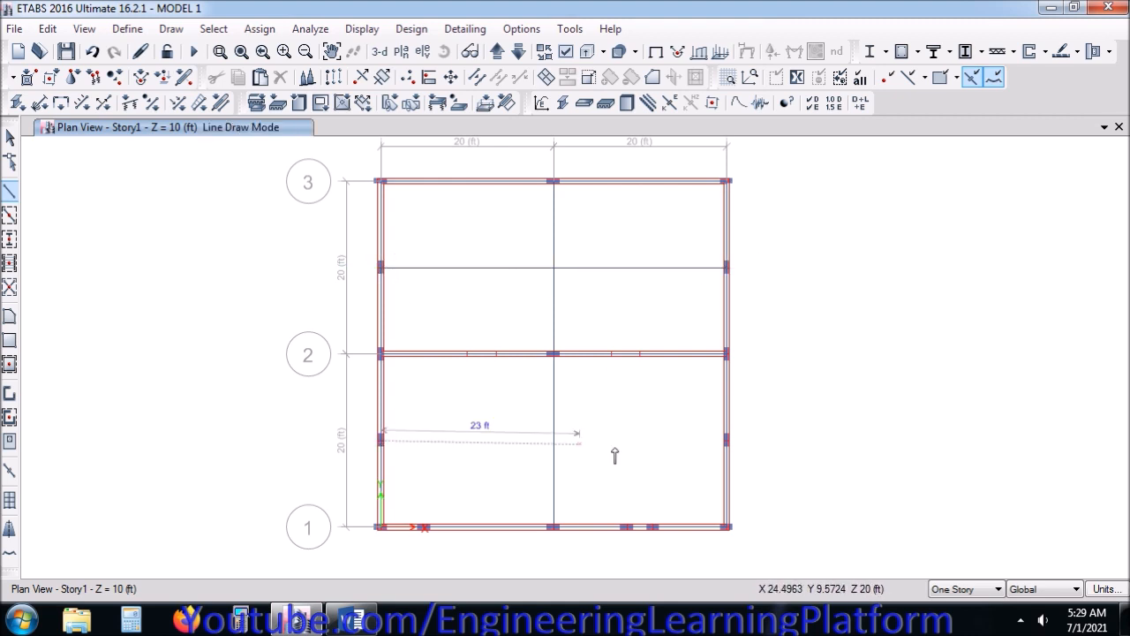
pyautogui.doubleClick(726, 440)
pyautogui.press('Escape')
# Divide the interior Story1 beams at their intersections with selected frames and joints, and check the resulting segments.
pyautogui.moveTo(555, 443); pyautogui.dragTo(552, 441)
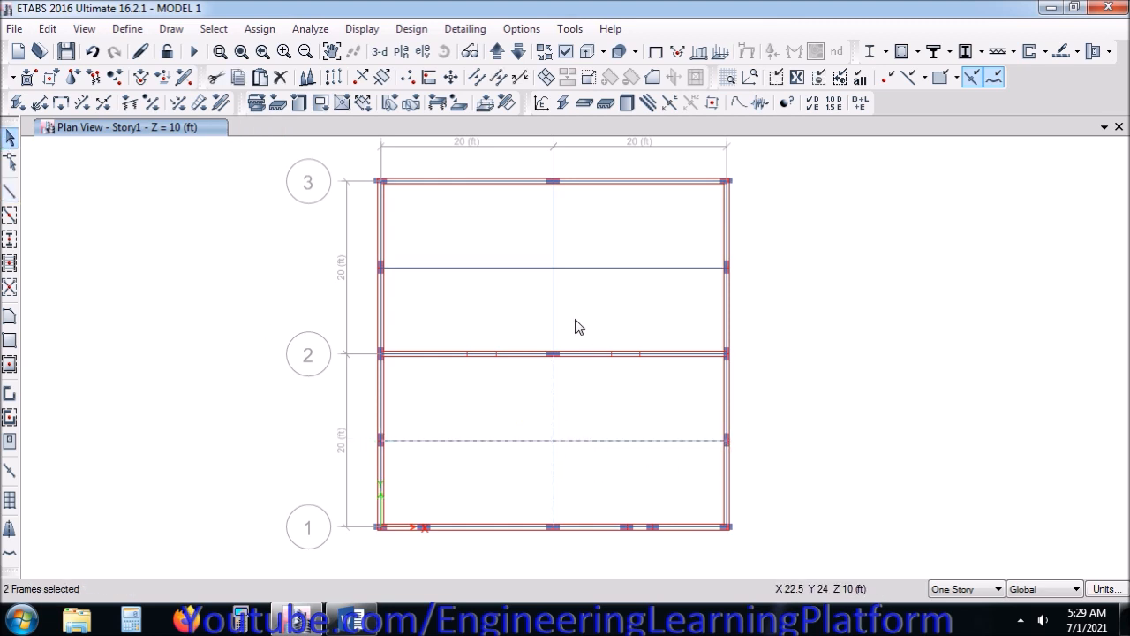
pyautogui.click(478, 77)
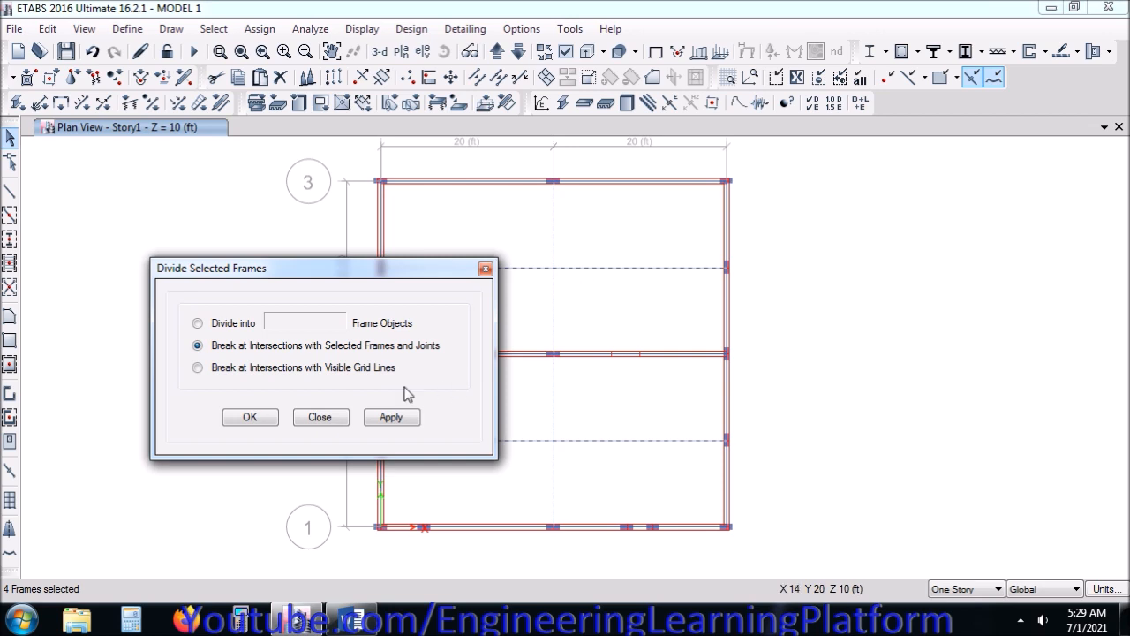
pyautogui.click(251, 417)
pyautogui.moveTo(601, 314); pyautogui.dragTo(507, 296)
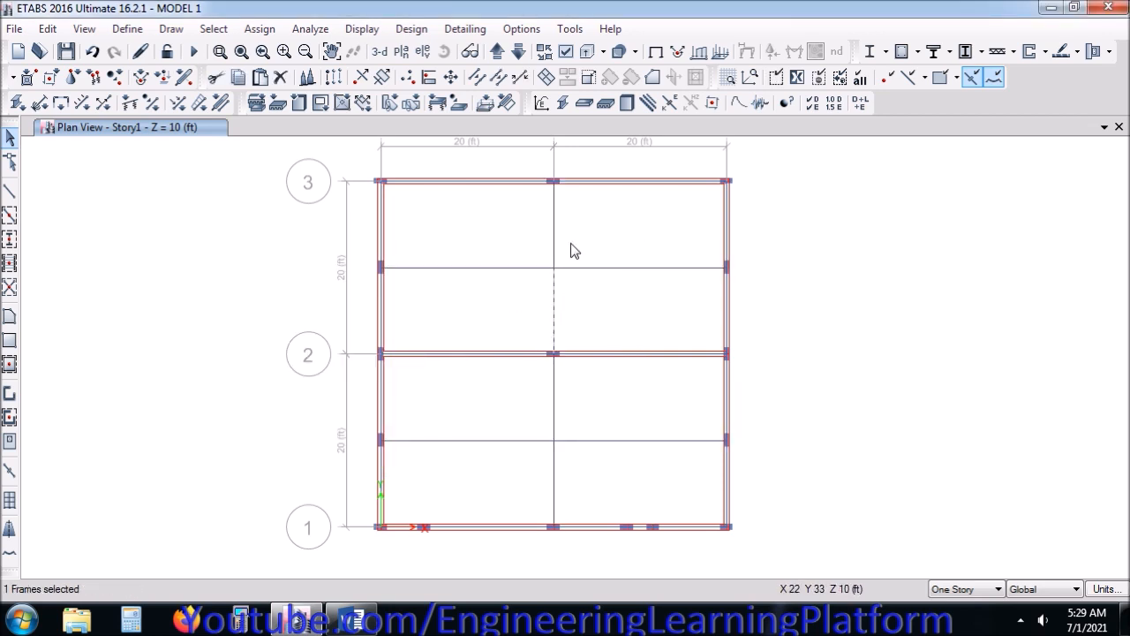
pyautogui.press('Escape')
pyautogui.moveTo(565, 406); pyautogui.dragTo(538, 403)
pyautogui.press('Escape')
pyautogui.click(554, 417)
pyautogui.press('Escape')
pyautogui.click(555, 300)
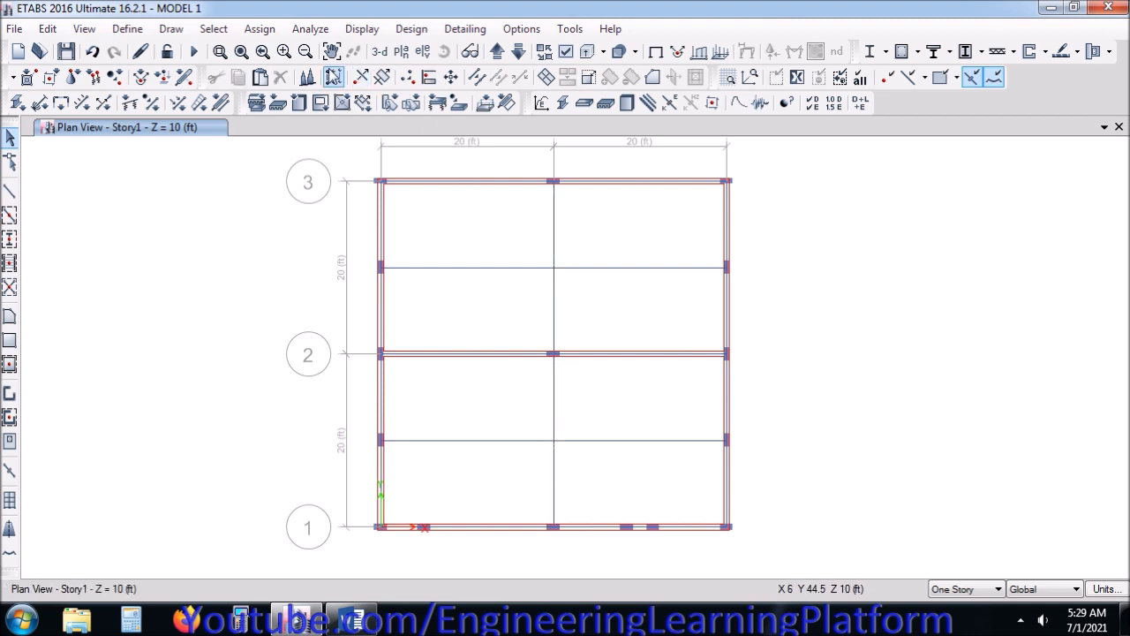
# Run the analysis and display the S22 shell stresses for the ASD ENVELOPE Min combination in the 3-D view.
pyautogui.click(379, 51)
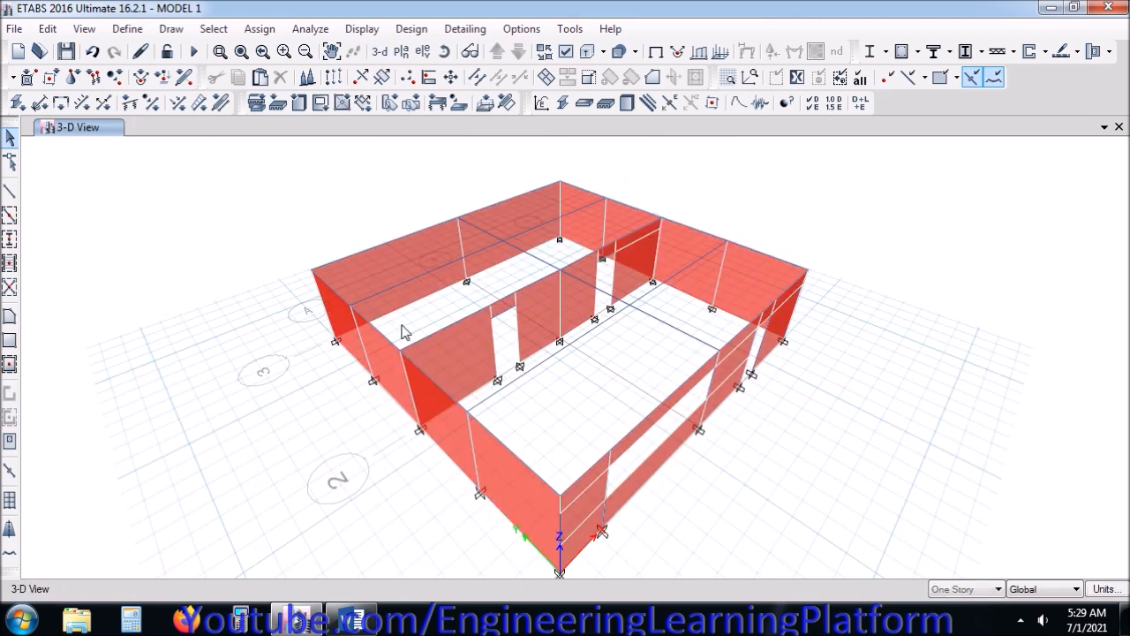
pyautogui.click(191, 51)
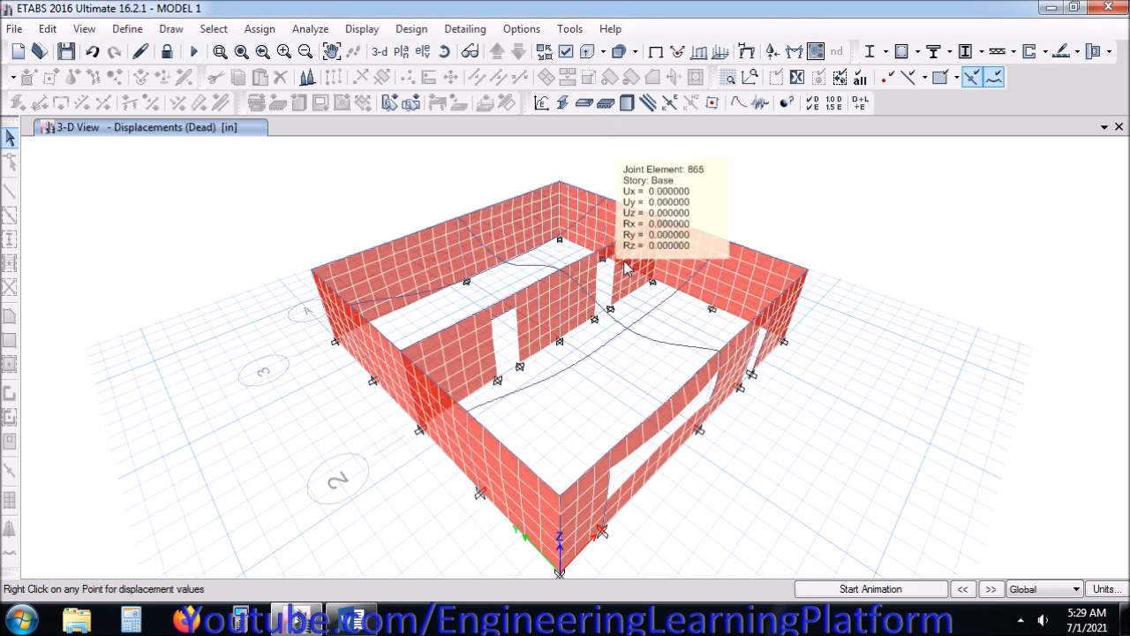
pyautogui.click(811, 51)
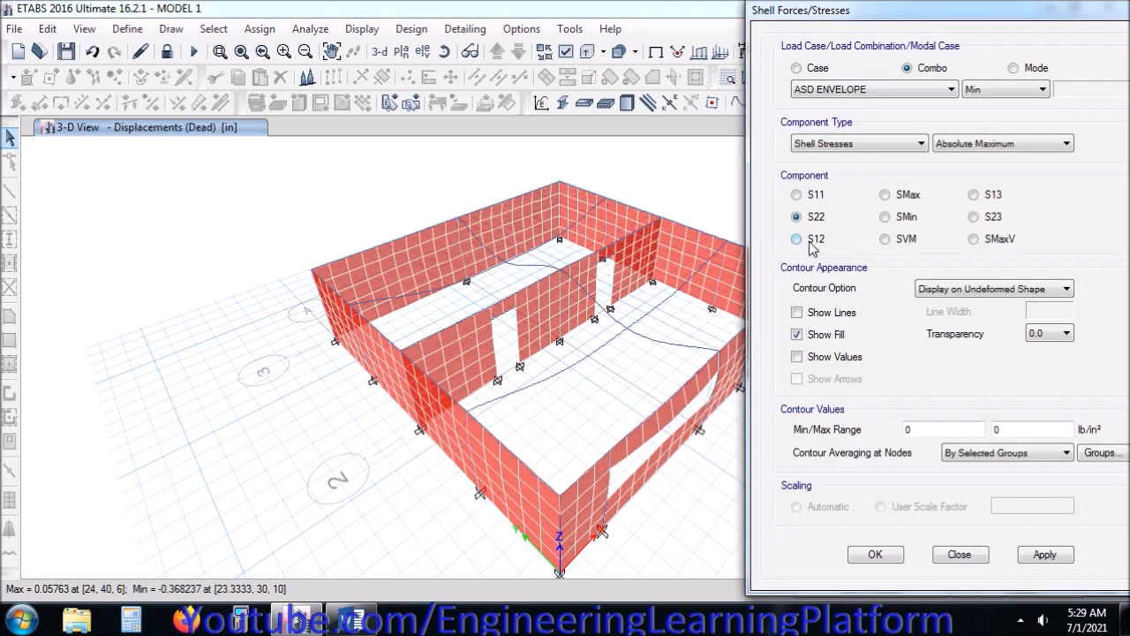
pyautogui.click(1044, 553)
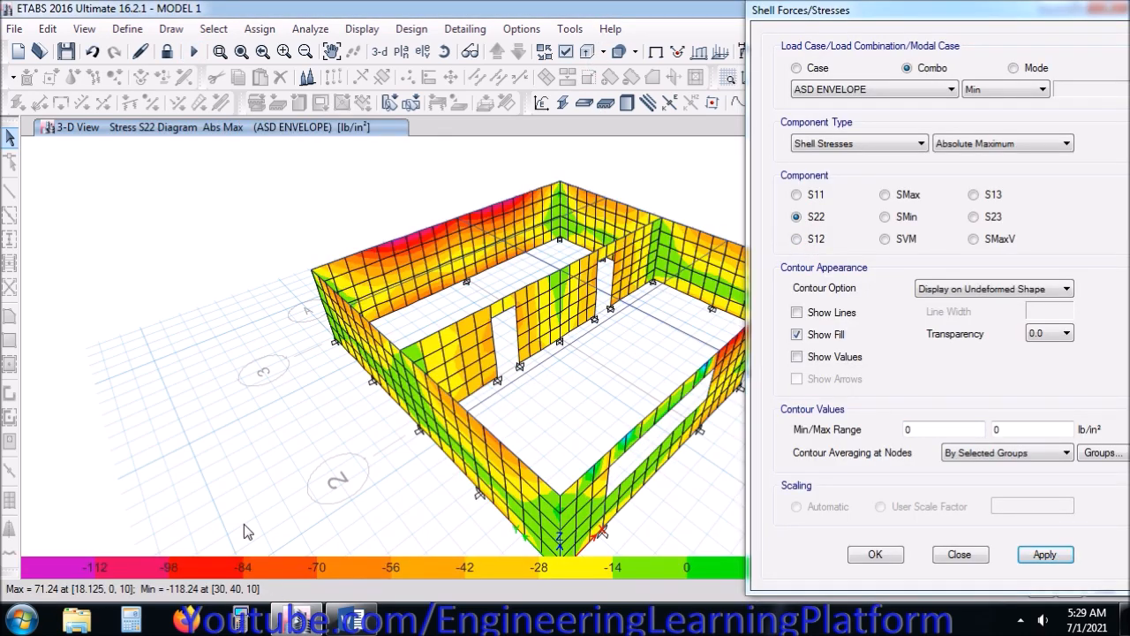
pyautogui.moveTo(244, 524); pyautogui.dragTo(217, 518, button='middle')
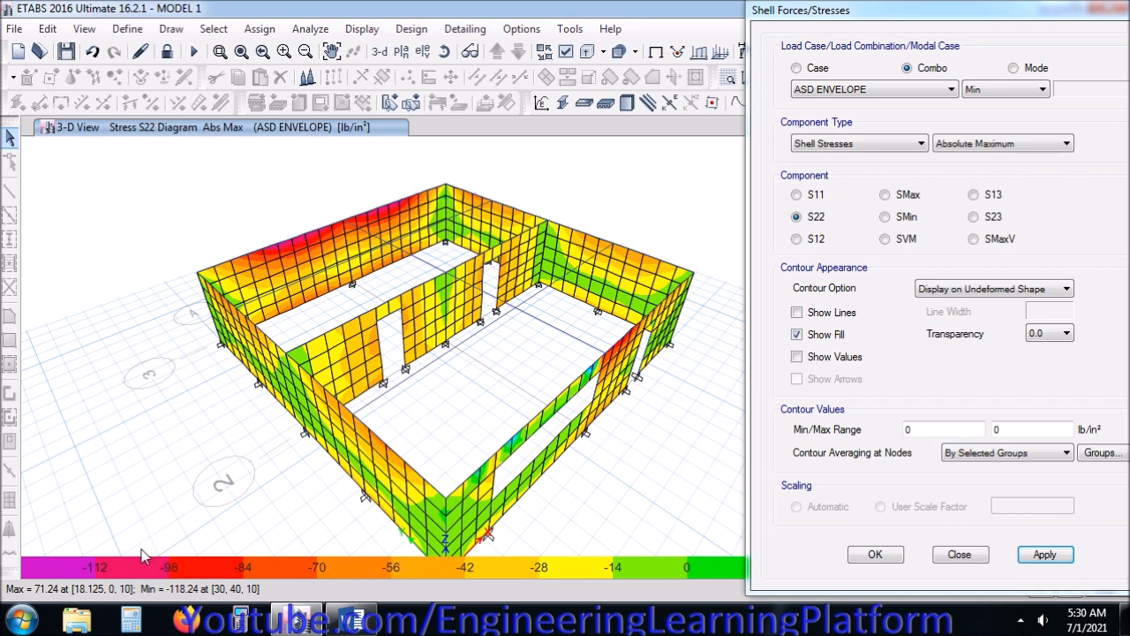
pyautogui.moveTo(265, 492); pyautogui.dragTo(246, 462, button='middle')
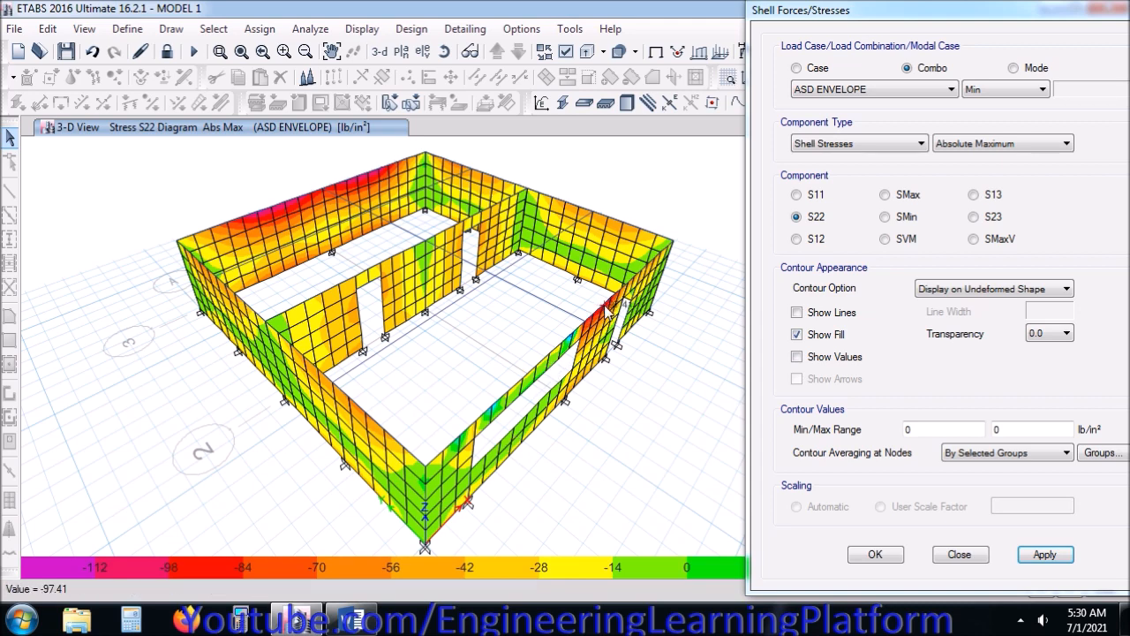
# Examine the S22 stress contours on the grid elevations, starting at elevation A and including C and 1.
pyautogui.click(422, 51)
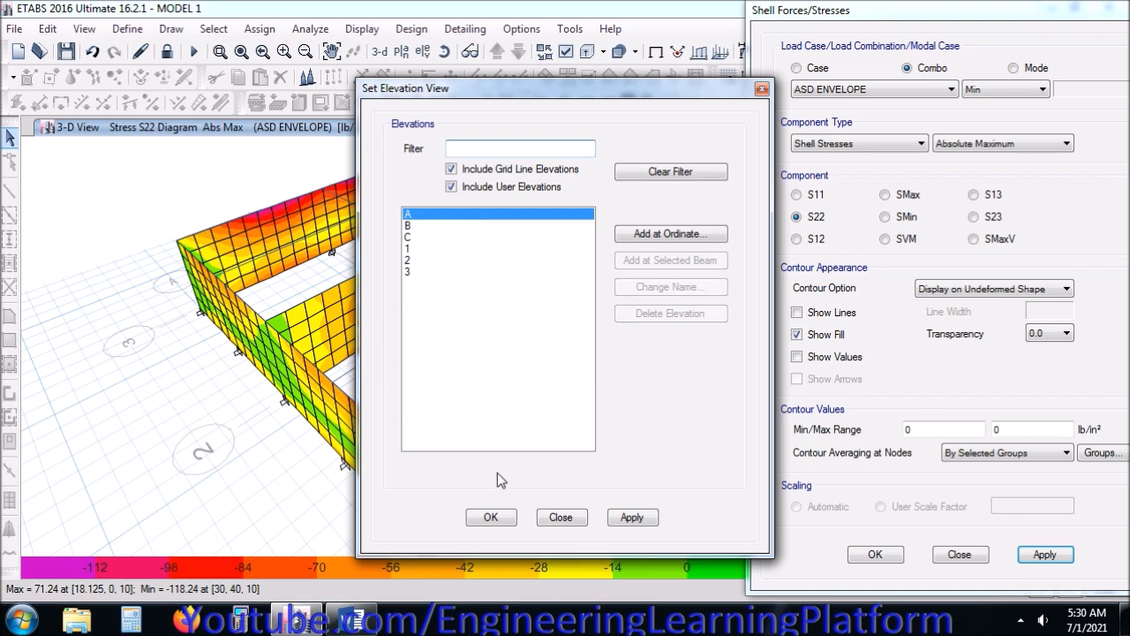
pyautogui.click(490, 516)
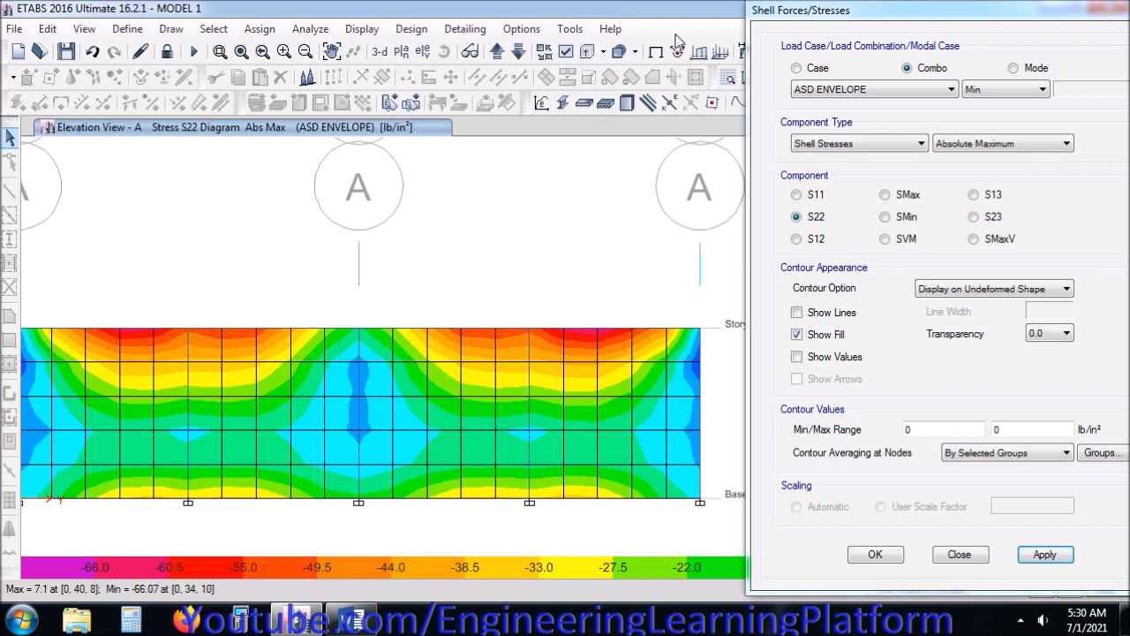
pyautogui.click(497, 51)
pyautogui.click(497, 51)
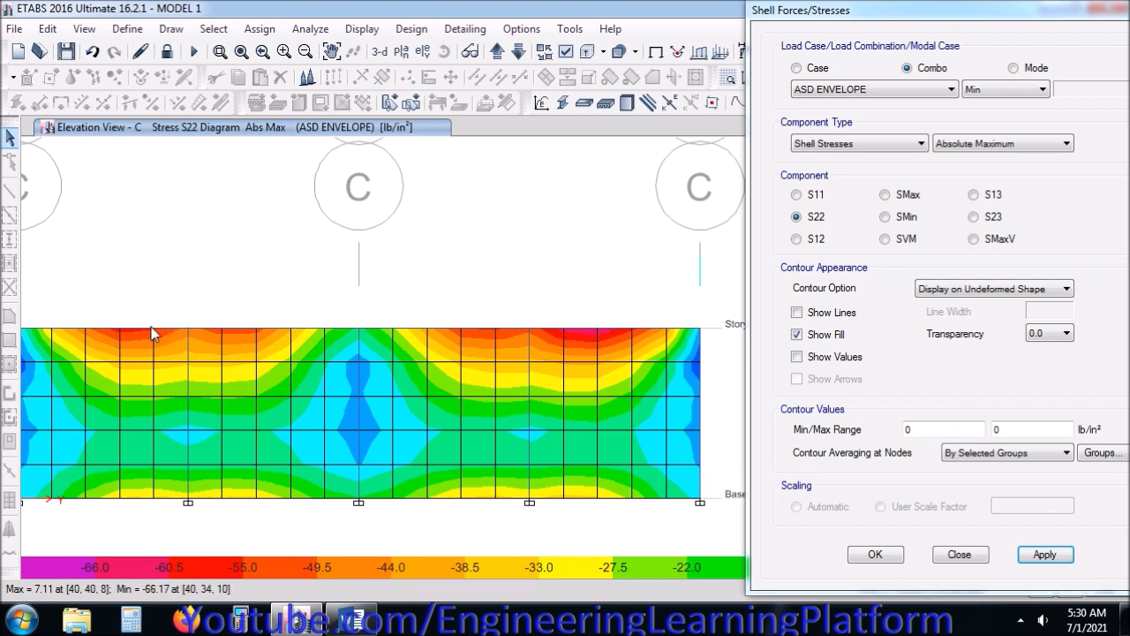
pyautogui.click(518, 51)
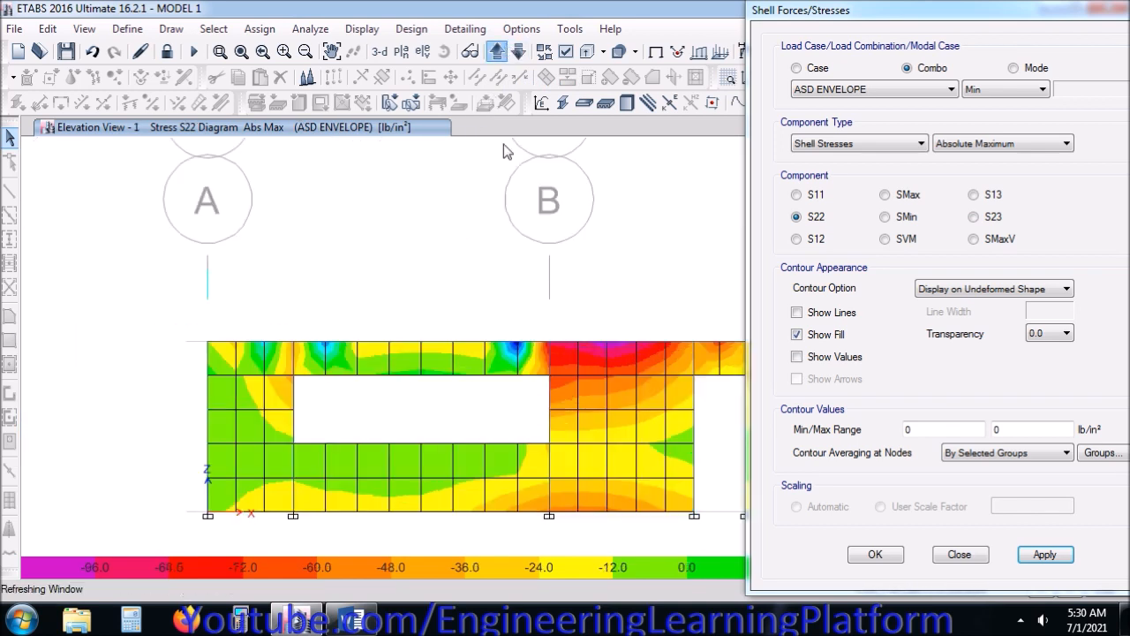
pyautogui.moveTo(583, 349); pyautogui.dragTo(402, 336)
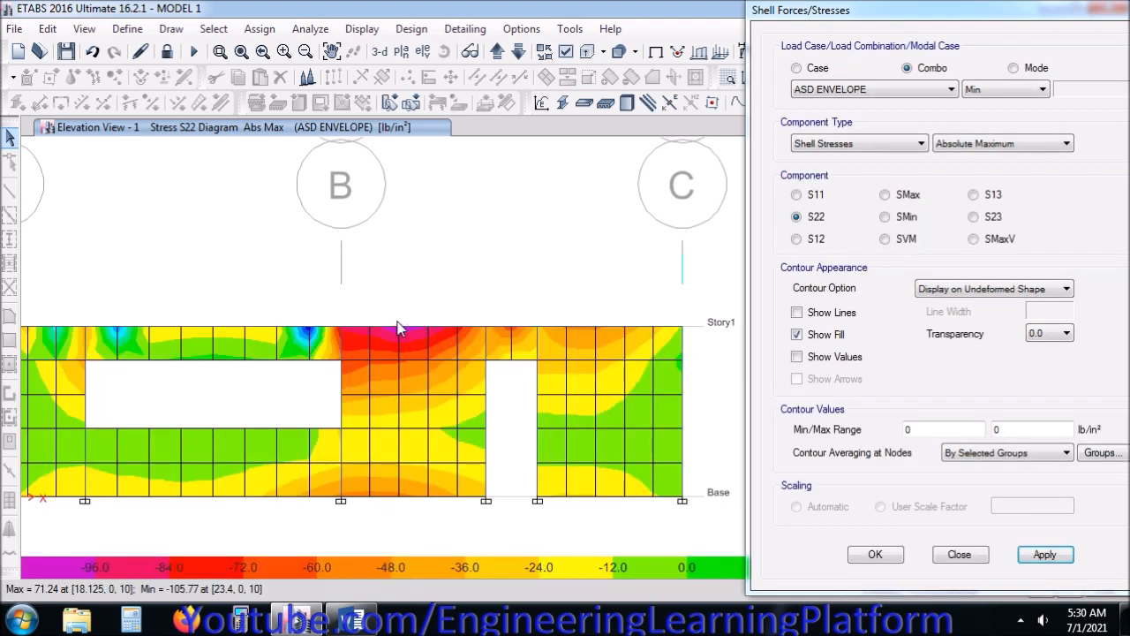
pyautogui.click(497, 52)
pyautogui.click(518, 52)
# Show the undeformed model in elevation 1, select the three wall panels between grid B and the door, and unlock the model.
pyautogui.click(657, 52)
pyautogui.click(414, 345)
pyautogui.click(420, 395)
pyautogui.click(425, 456)
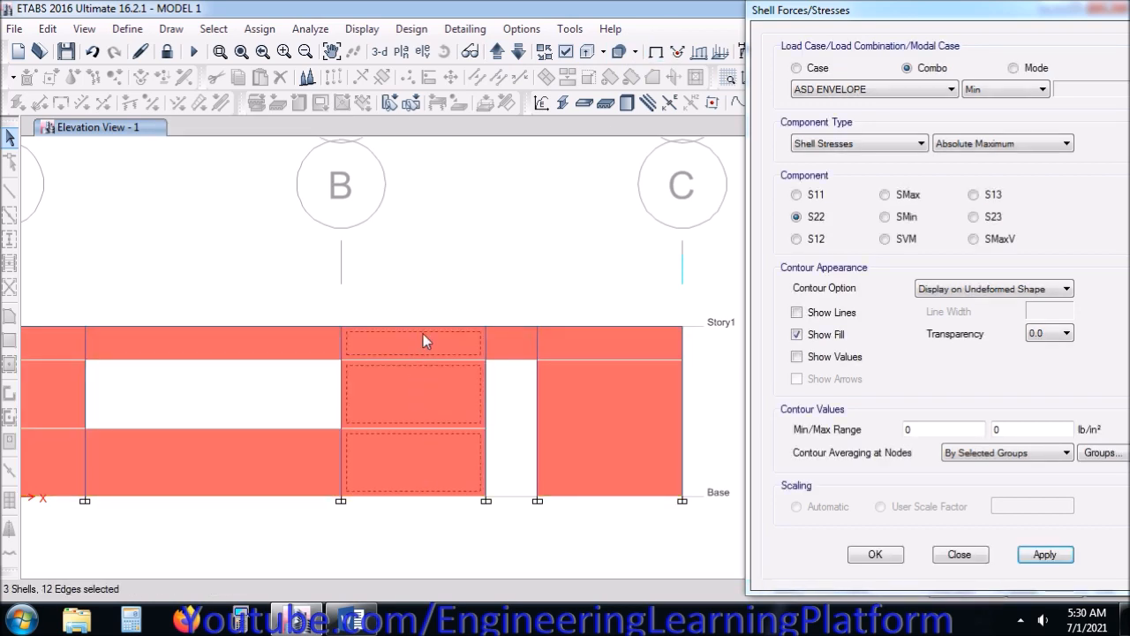
pyautogui.click(167, 51)
pyautogui.press('Return')
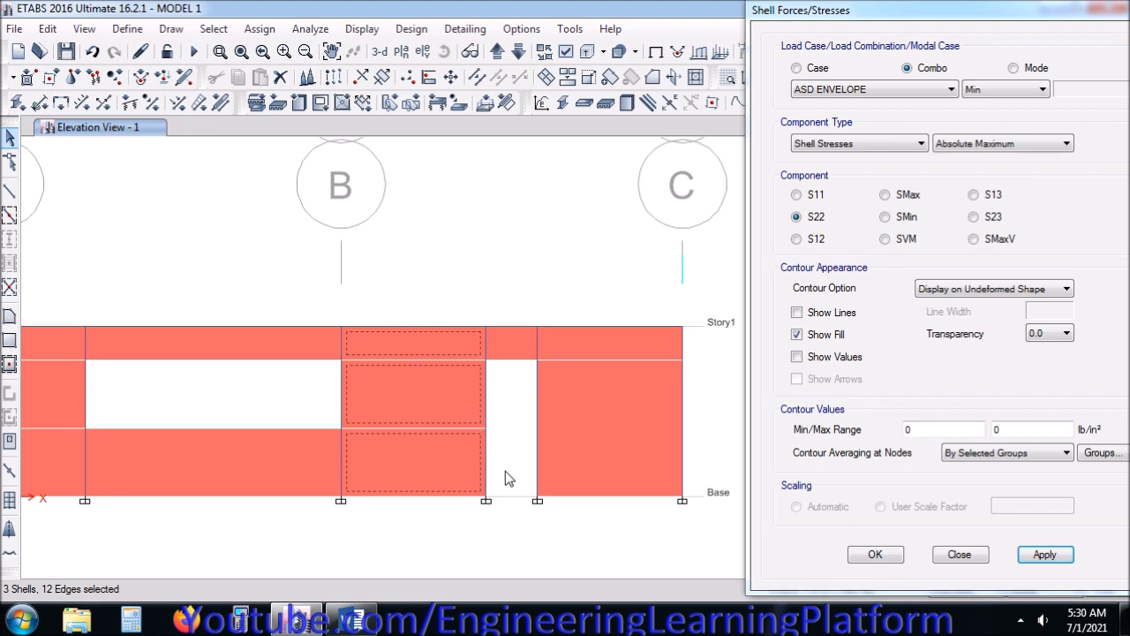
# Apply the snap options and draw a WALL REINFORCED EDGE frame from Base to Story1 midway across the elevation 1 pier between grid B and the door.
pyautogui.click(10, 192)
pyautogui.click(597, 294)
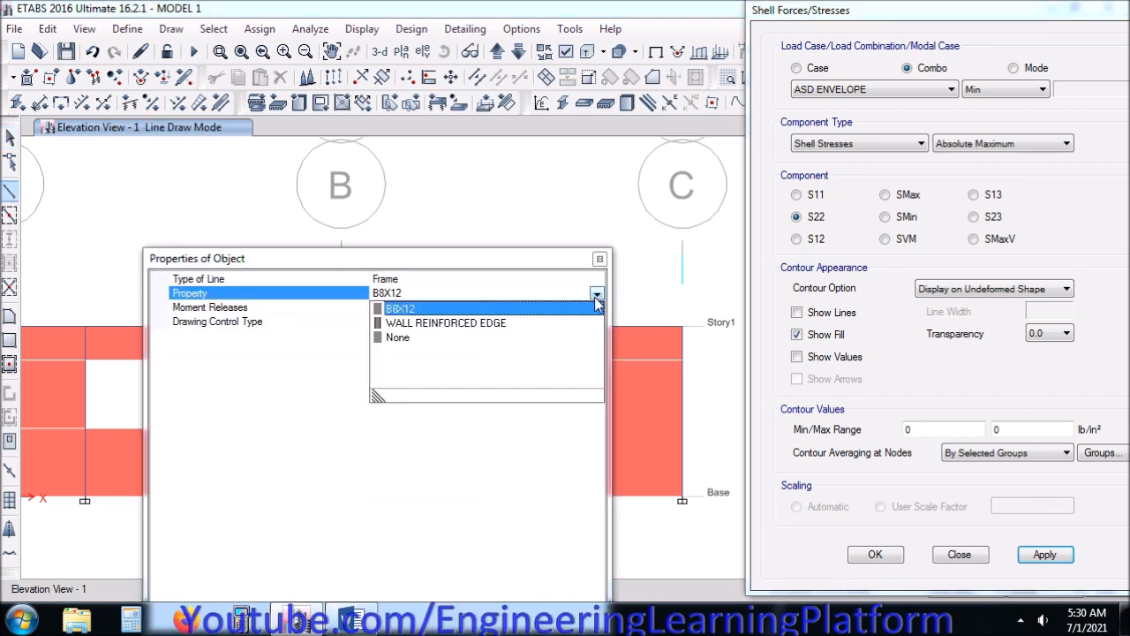
pyautogui.click(459, 323)
pyautogui.click(605, 261)
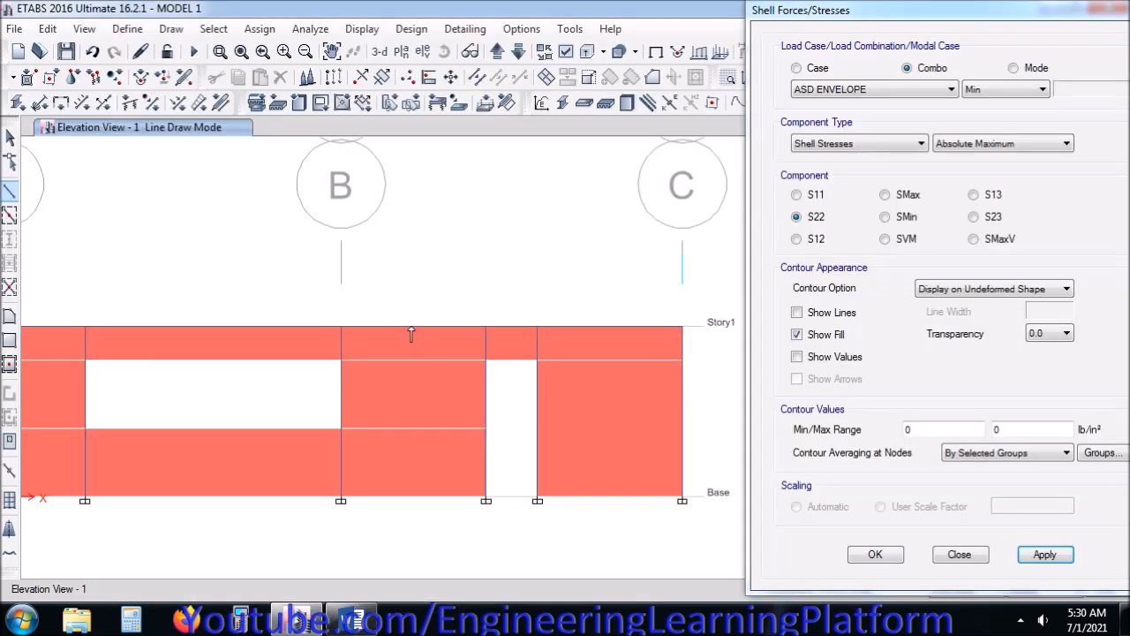
pyautogui.moveTo(407, 487); pyautogui.dragTo(412, 487, button='middle')
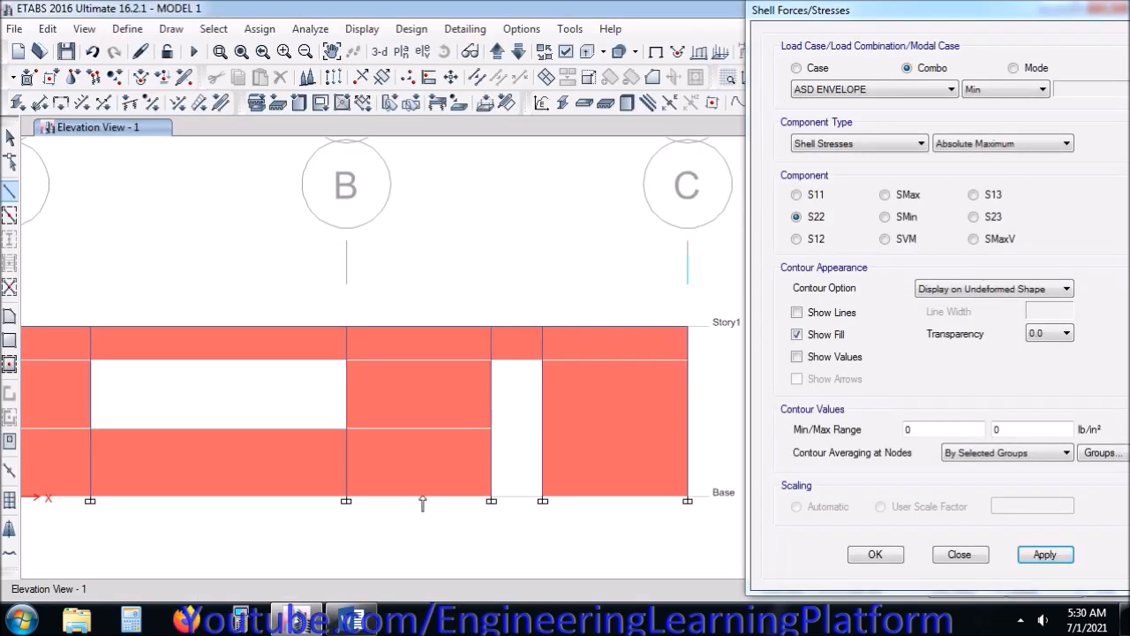
pyautogui.click(172, 29)
pyautogui.click(282, 460)
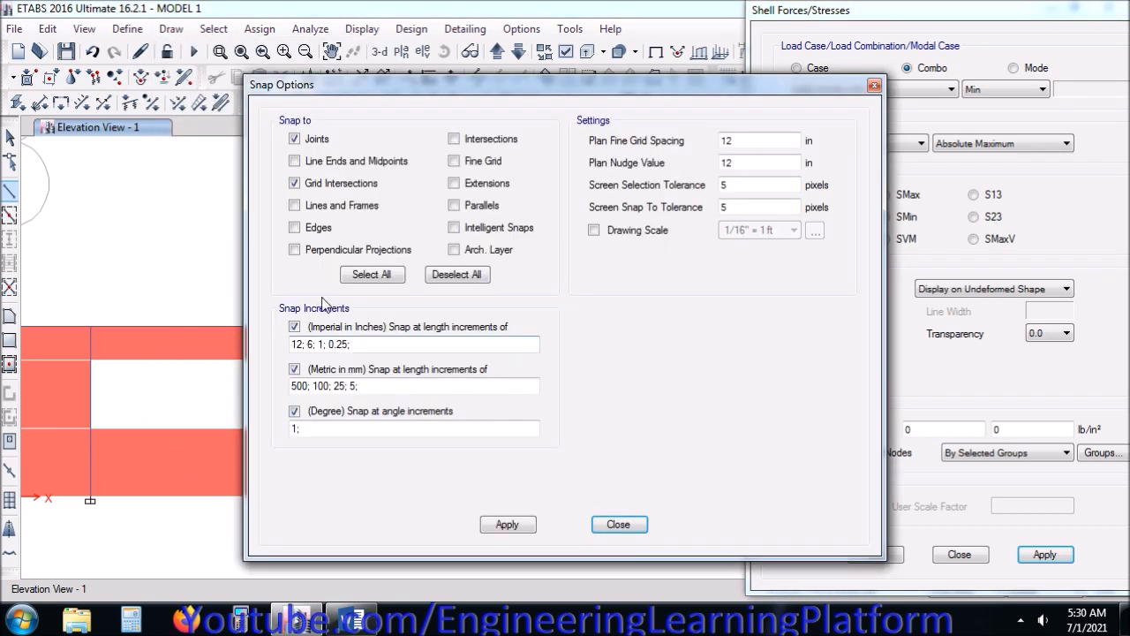
pyautogui.click(499, 523)
pyautogui.click(618, 524)
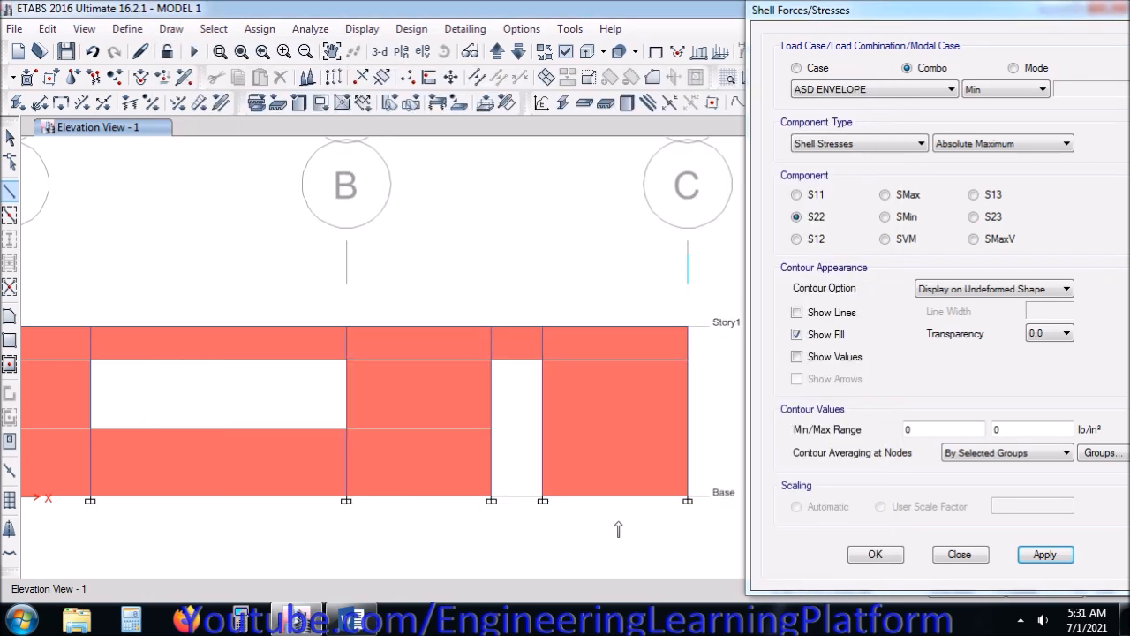
pyautogui.click(420, 501)
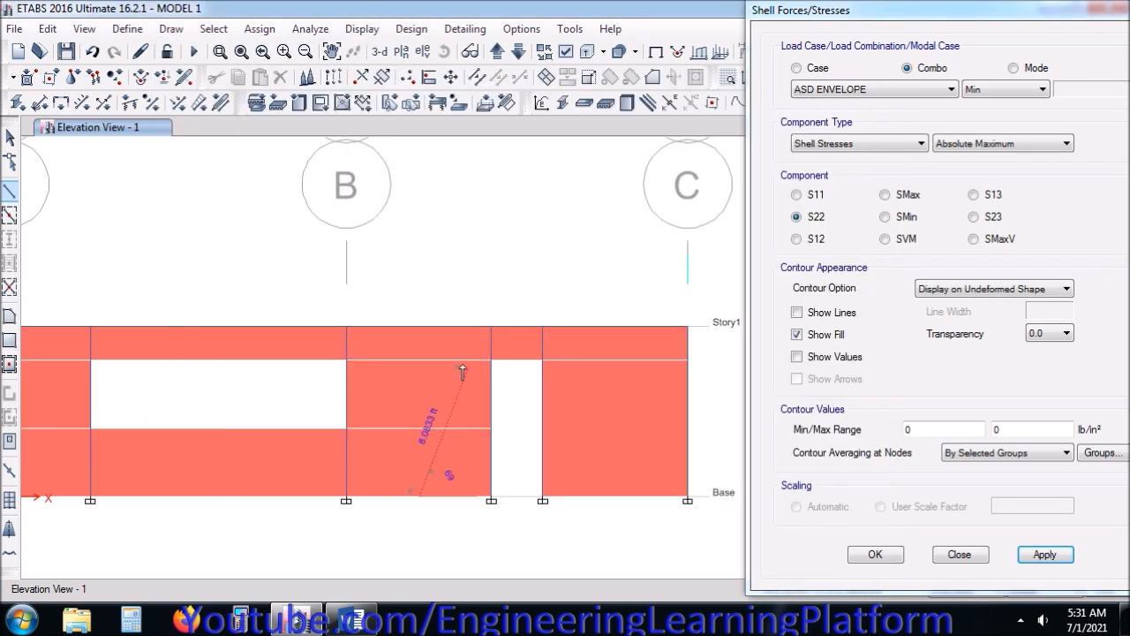
pyautogui.click(421, 329)
pyautogui.press('Escape')
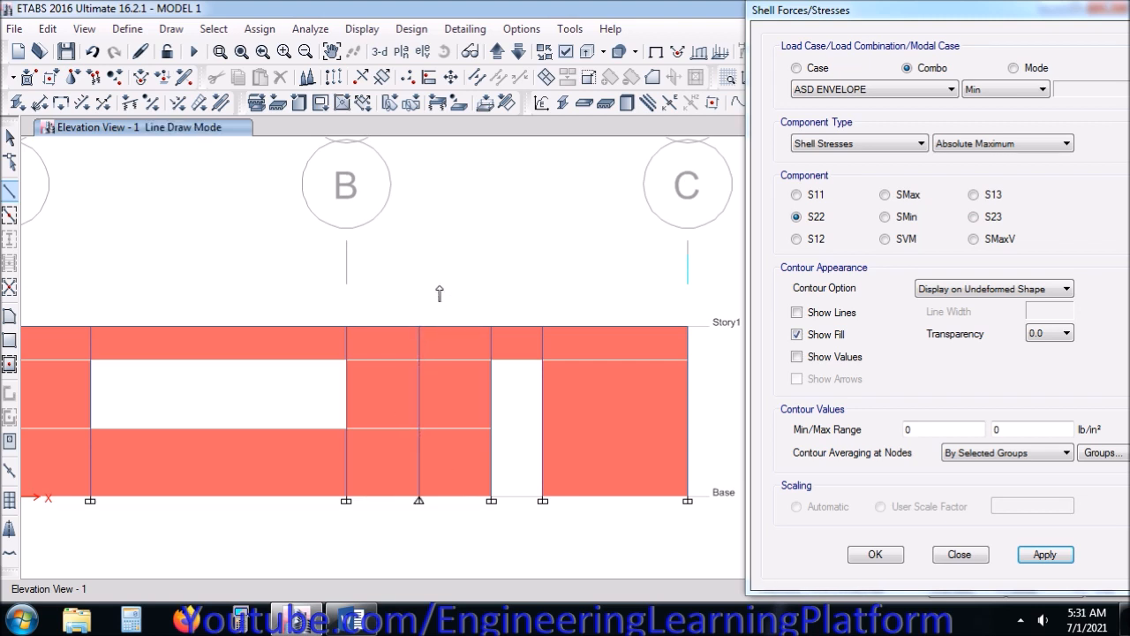
pyautogui.press('Escape')
# Divide the pier's bottom, middle and top wall panels at the selected joint objects on their edges.
pyautogui.click(431, 500)
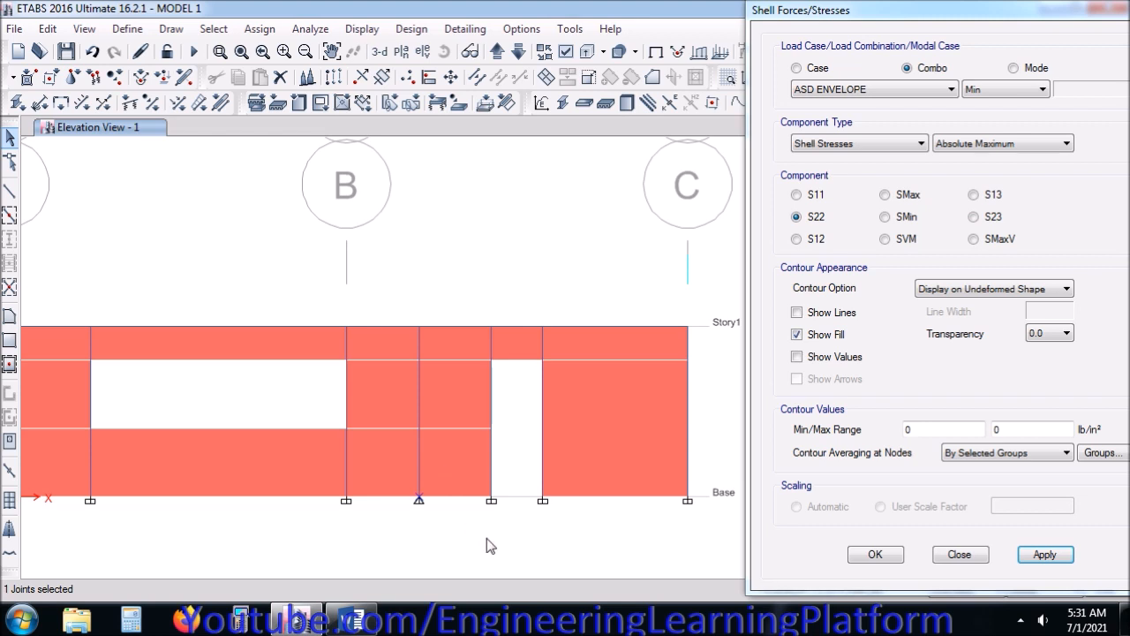
pyautogui.click(462, 482)
pyautogui.click(556, 76)
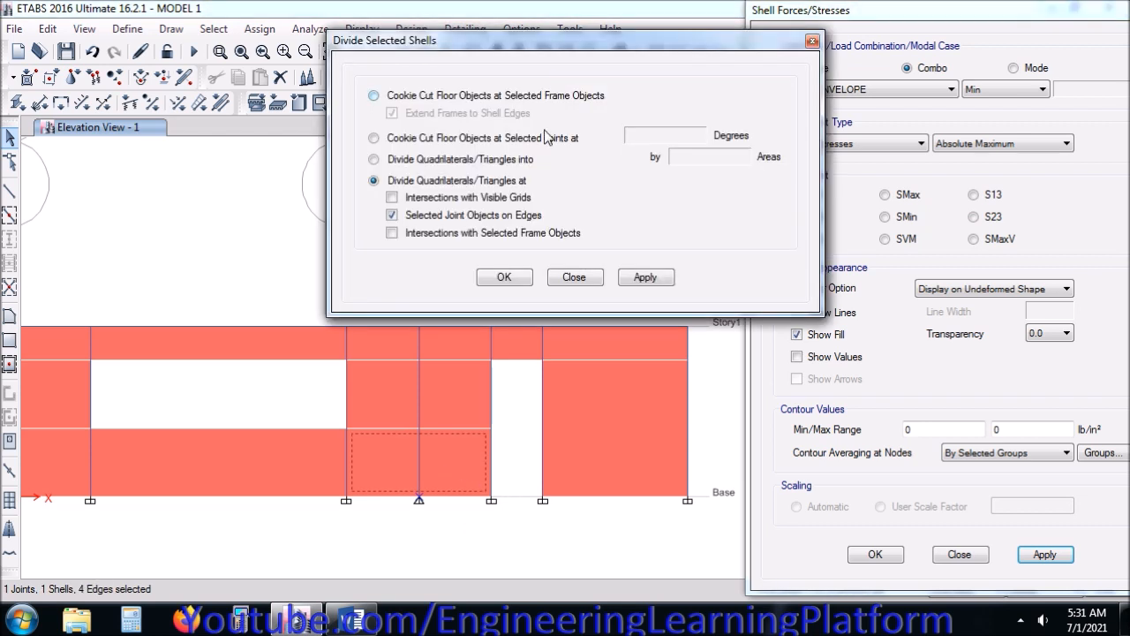
pyautogui.click(645, 276)
pyautogui.moveTo(439, 441); pyautogui.dragTo(441, 441)
pyautogui.click(441, 404)
pyautogui.click(656, 278)
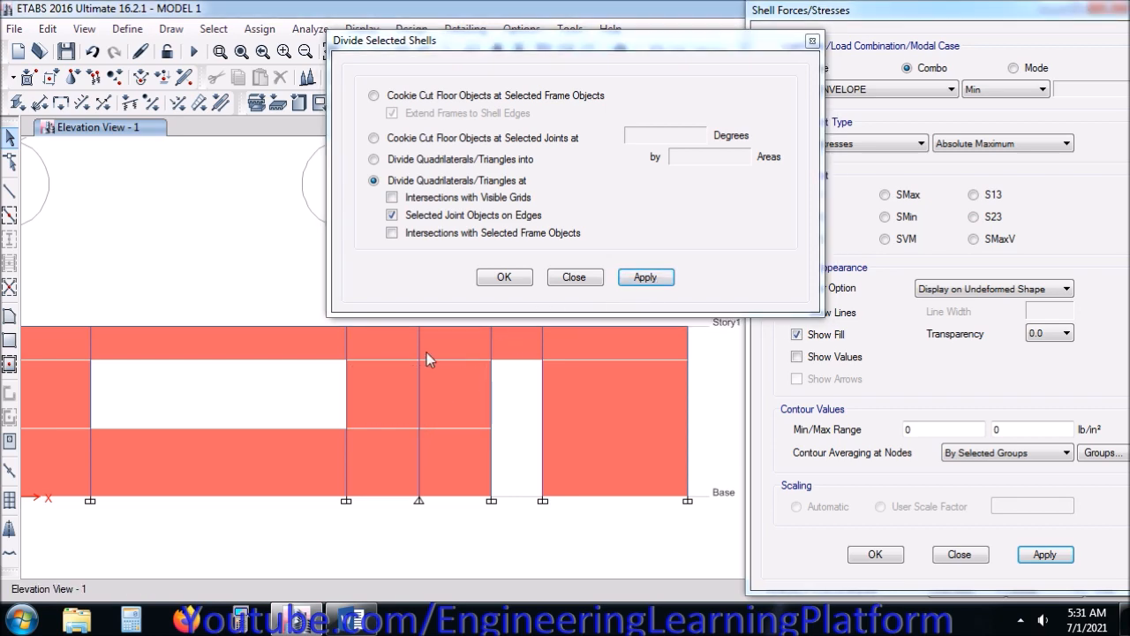
pyautogui.moveTo(443, 373); pyautogui.dragTo(444, 375)
pyautogui.click(454, 337)
pyautogui.click(646, 278)
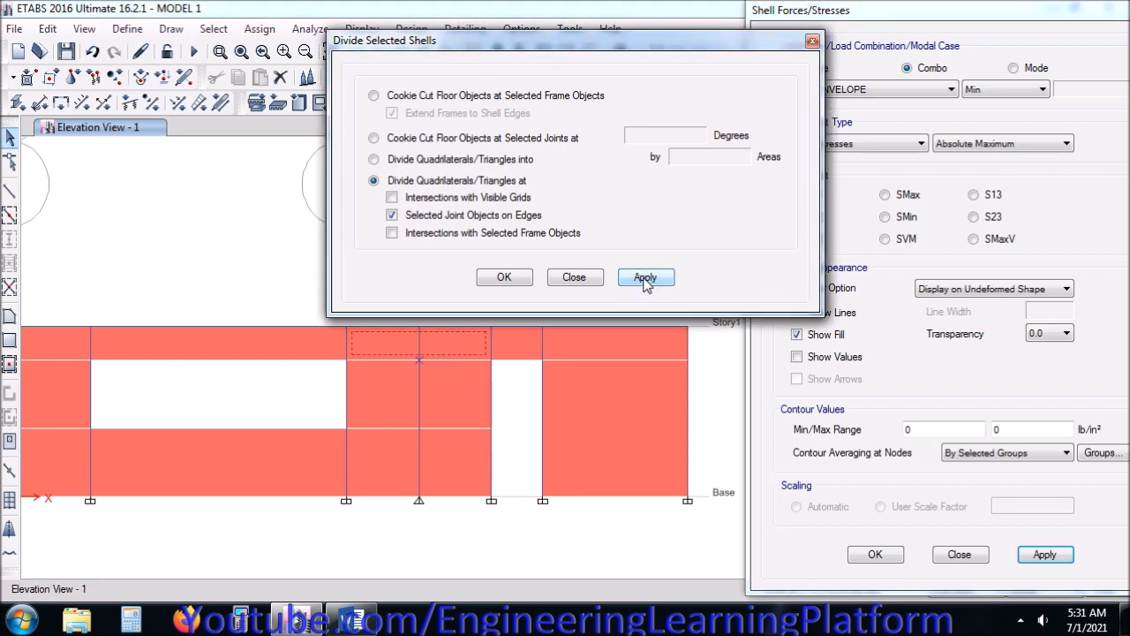
pyautogui.click(448, 392)
pyautogui.click(447, 392)
# Assign a fully fixed restraint to the base joint of the new frame in the middle of the pier.
pyautogui.moveTo(392, 300); pyautogui.dragTo(436, 535)
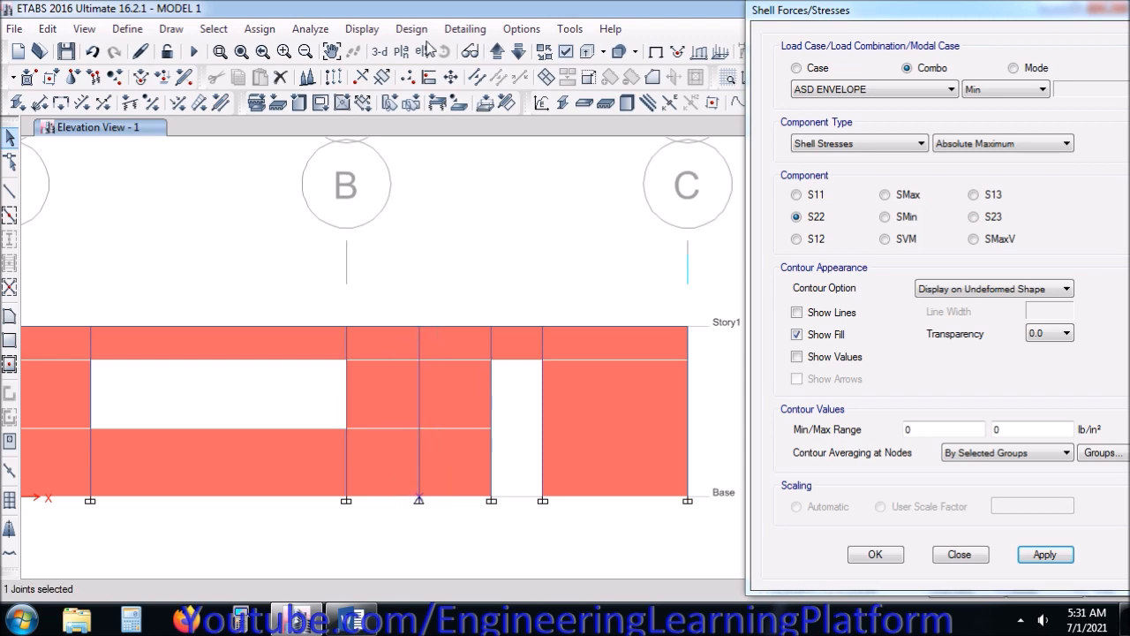
pyautogui.click(260, 29)
pyautogui.moveTo(291, 45)
pyautogui.click(480, 45)
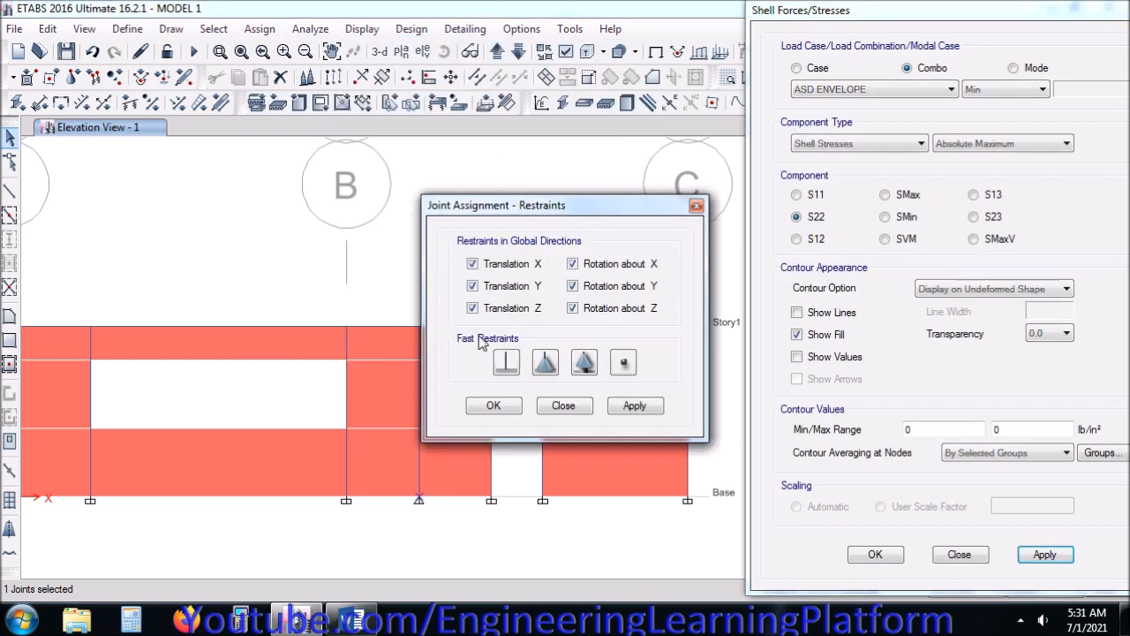
pyautogui.click(494, 406)
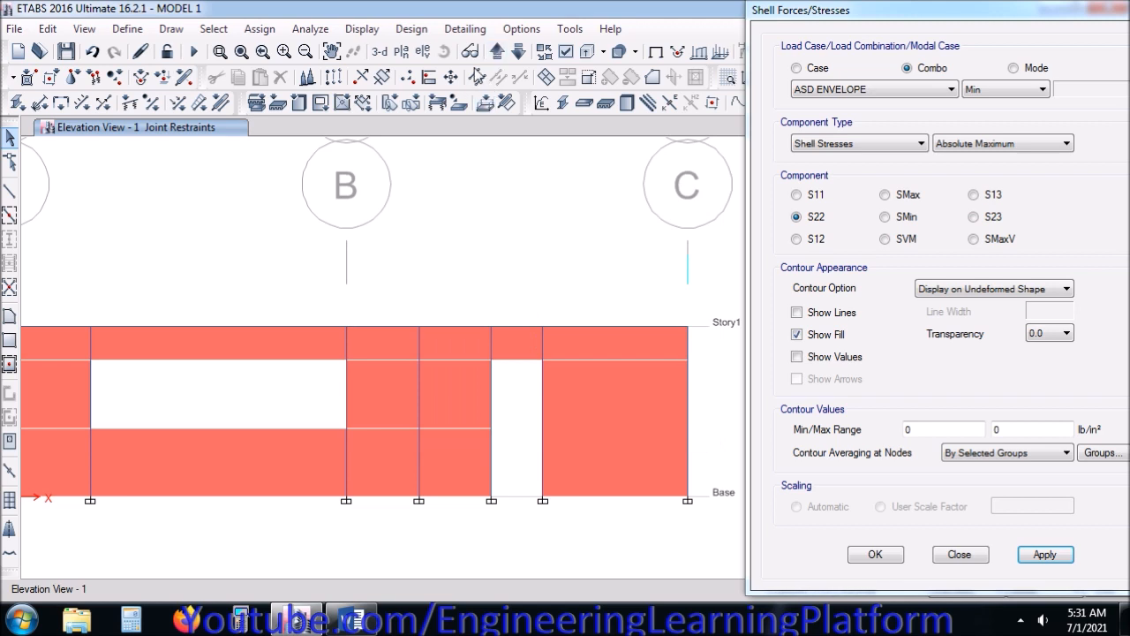
# Divide the Story1 beam above the elevation 1 pier between grid B and the door at its selected middle joint.
pyautogui.click(432, 342)
pyautogui.moveTo(405, 315); pyautogui.dragTo(436, 343)
pyautogui.click(445, 327)
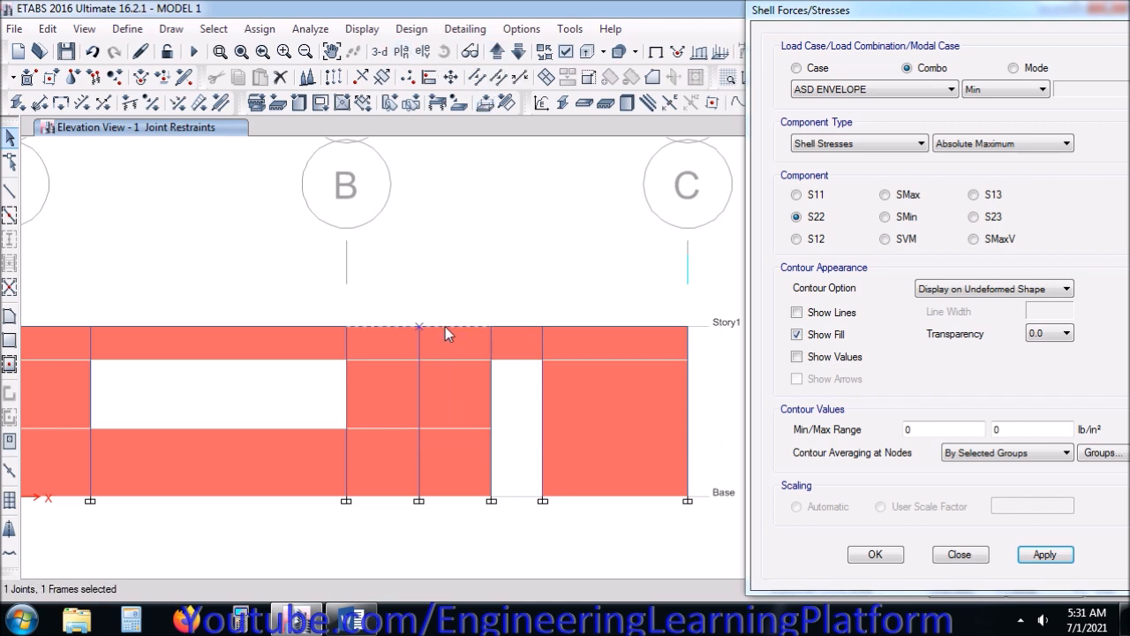
pyautogui.click(259, 29)
pyautogui.click(260, 29)
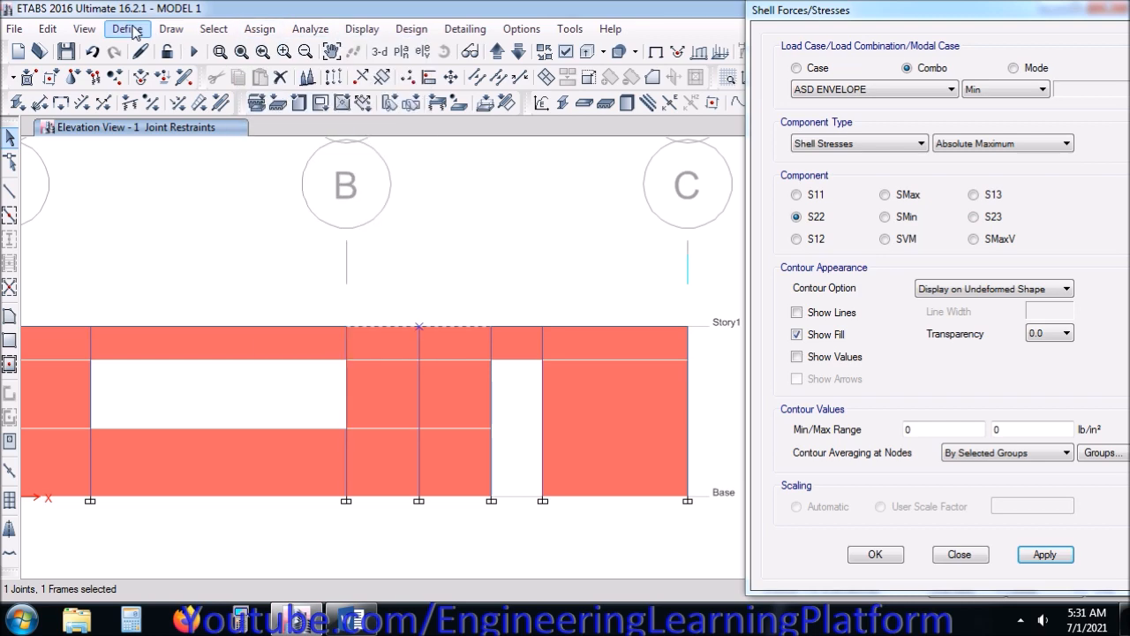
pyautogui.click(47, 28)
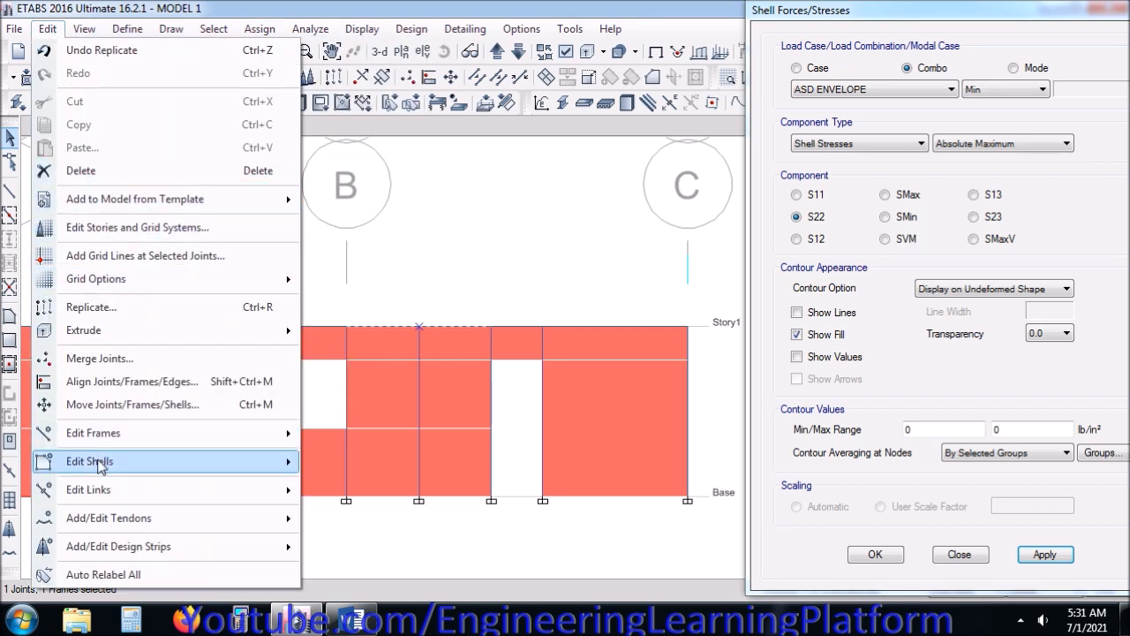
pyautogui.moveTo(113, 434)
pyautogui.click(365, 435)
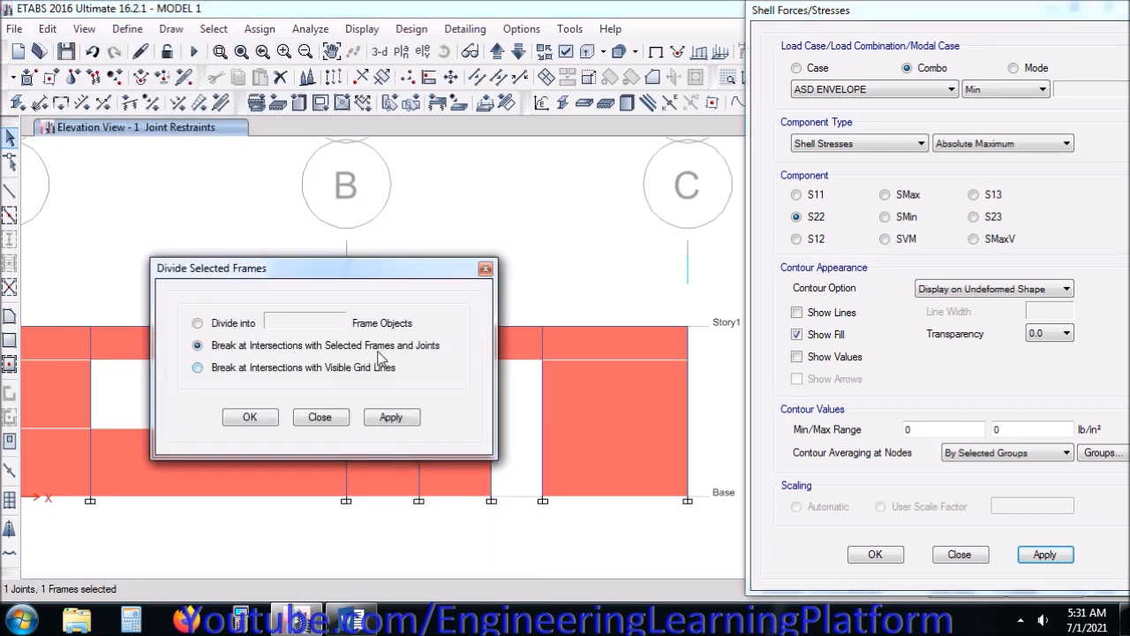
pyautogui.click(250, 418)
pyautogui.click(423, 328)
pyautogui.click(423, 328)
pyautogui.click(429, 326)
pyautogui.click(429, 326)
# Run the analysis and display the absolute maximum S22 shell stresses for ASD ENVELOPE Min in the 3-D view.
pyautogui.click(378, 52)
pyautogui.moveTo(471, 331); pyautogui.dragTo(298, 346, button='middle')
pyautogui.click(194, 52)
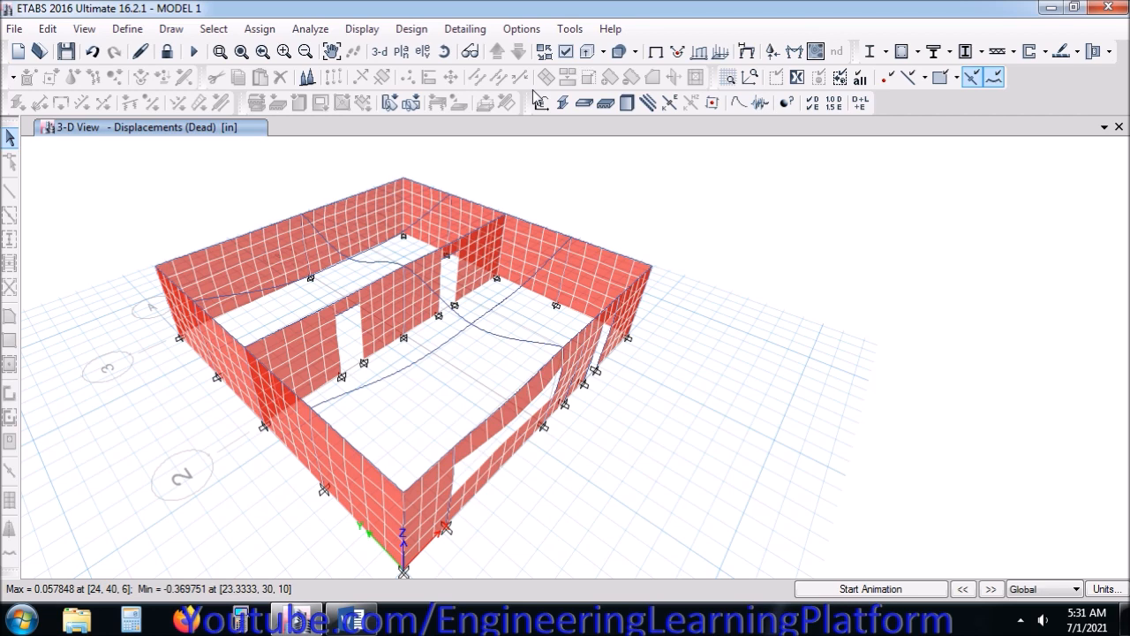
pyautogui.click(795, 78)
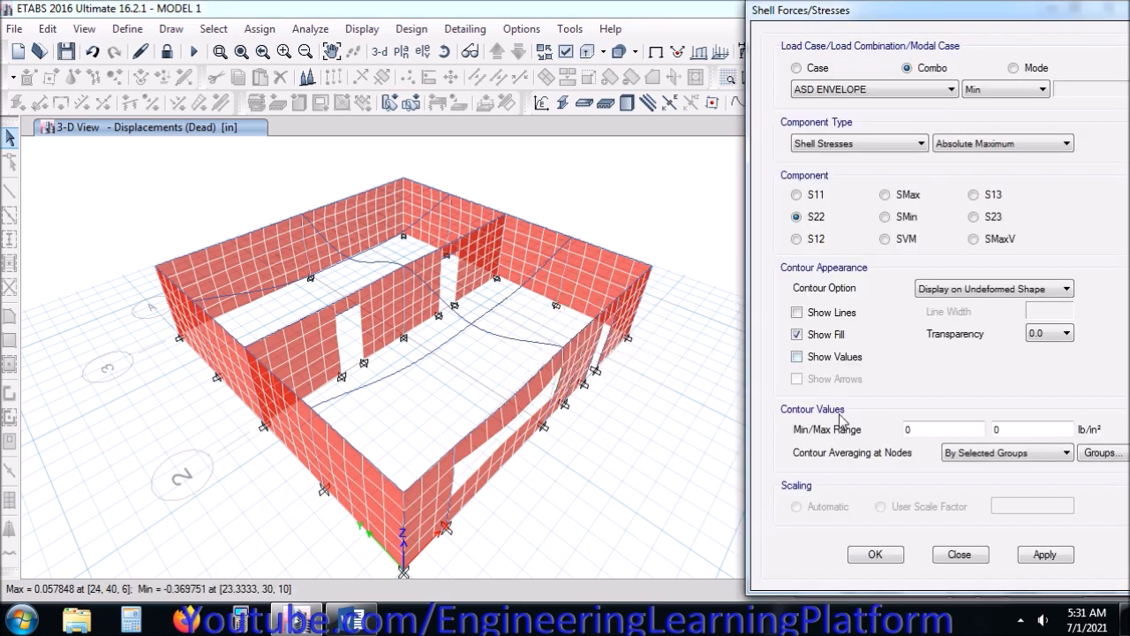
pyautogui.click(1042, 556)
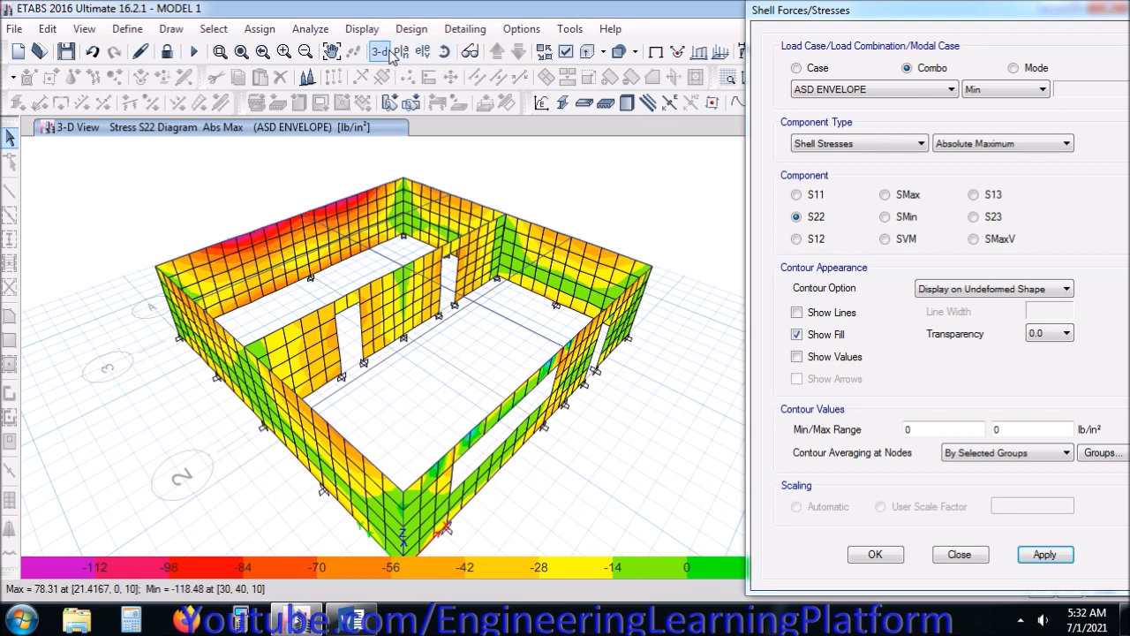
# Show elevation 3 and examine the S22 stresses along the top of the wall between grids A and C.
pyautogui.click(424, 51)
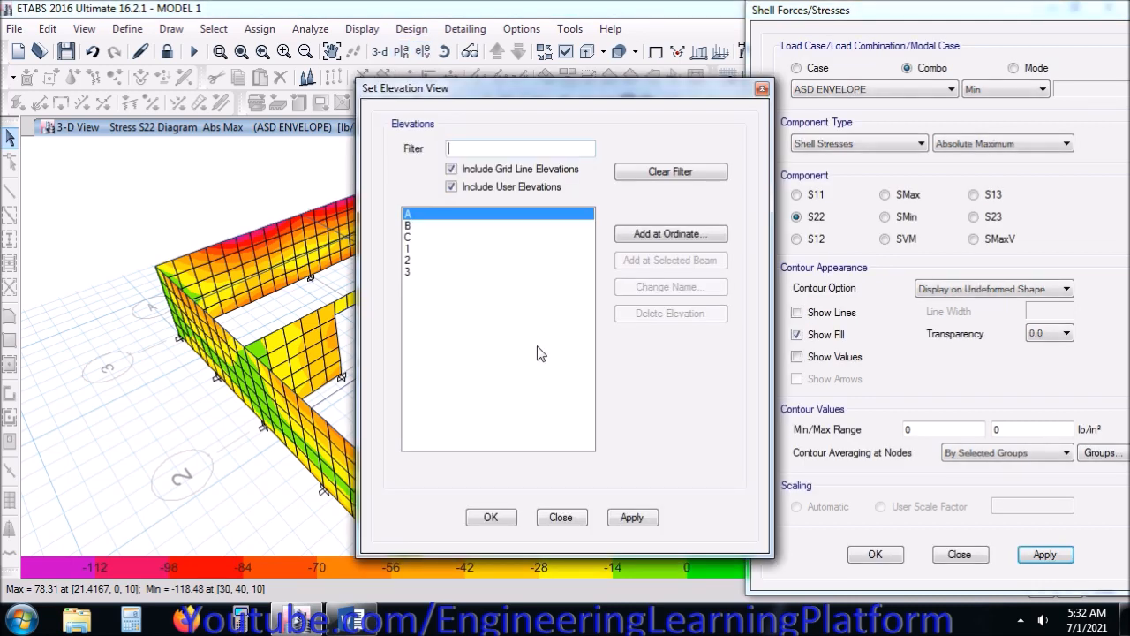
pyautogui.click(431, 273)
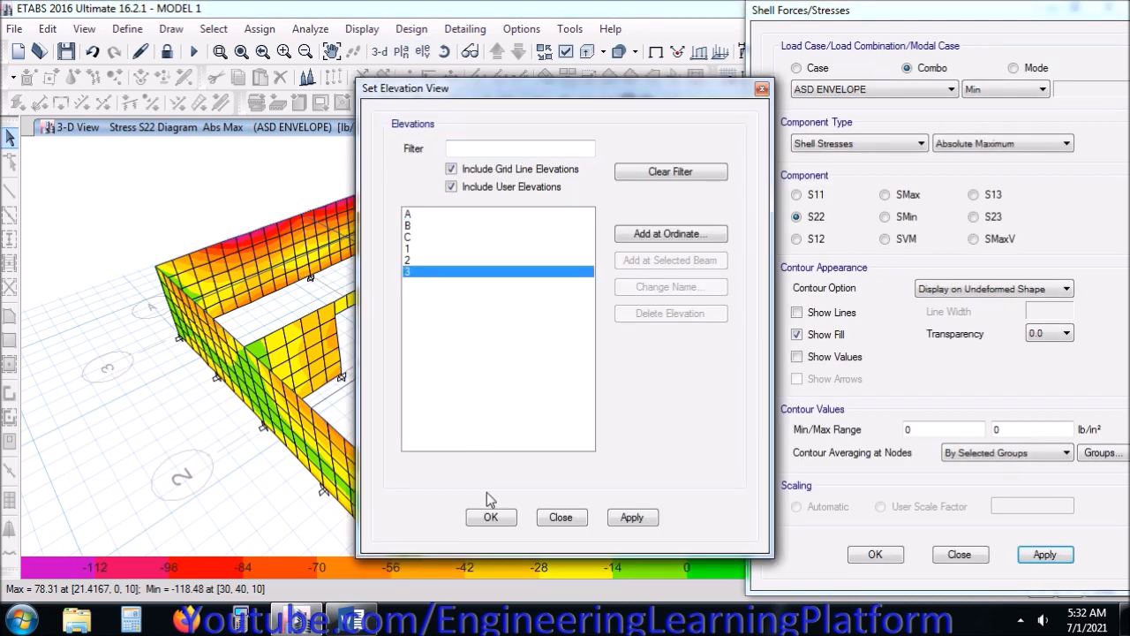
pyautogui.click(491, 517)
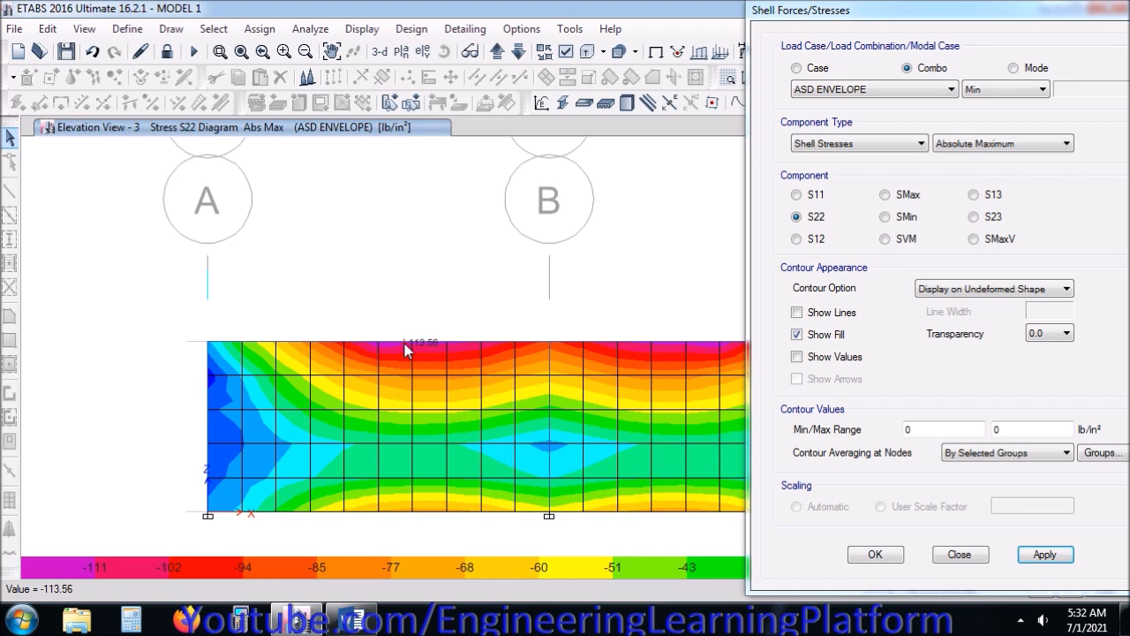
pyautogui.moveTo(516, 346); pyautogui.dragTo(403, 315, button='middle')
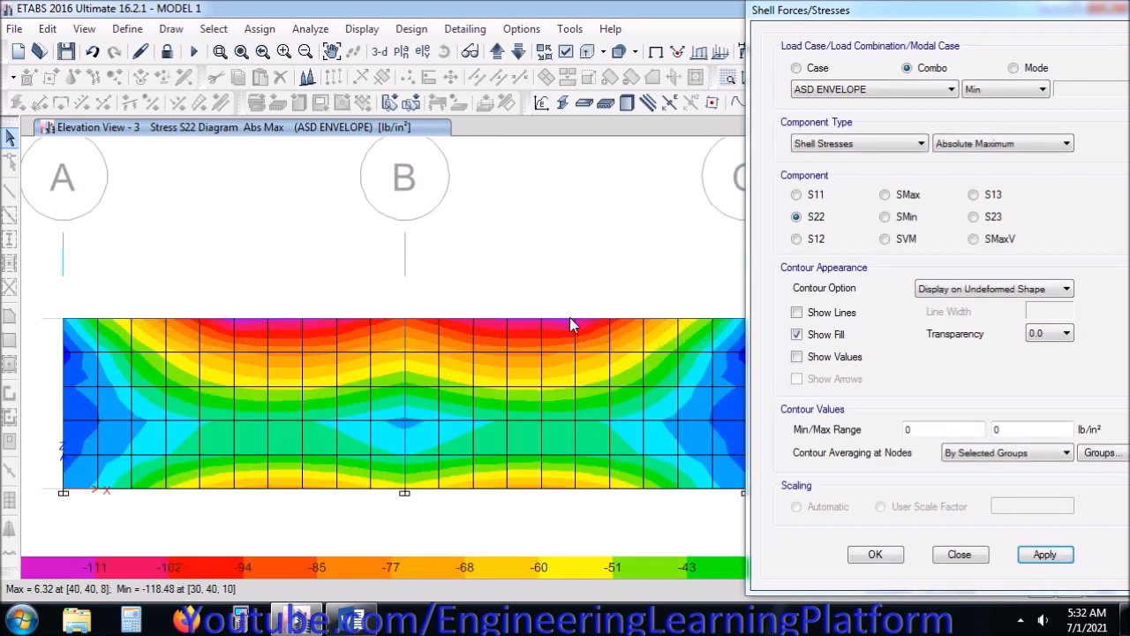
# Unlock the model, start drawing frames in elevation 3 and turn on snapping to line ends and midpoints.
pyautogui.click(166, 52)
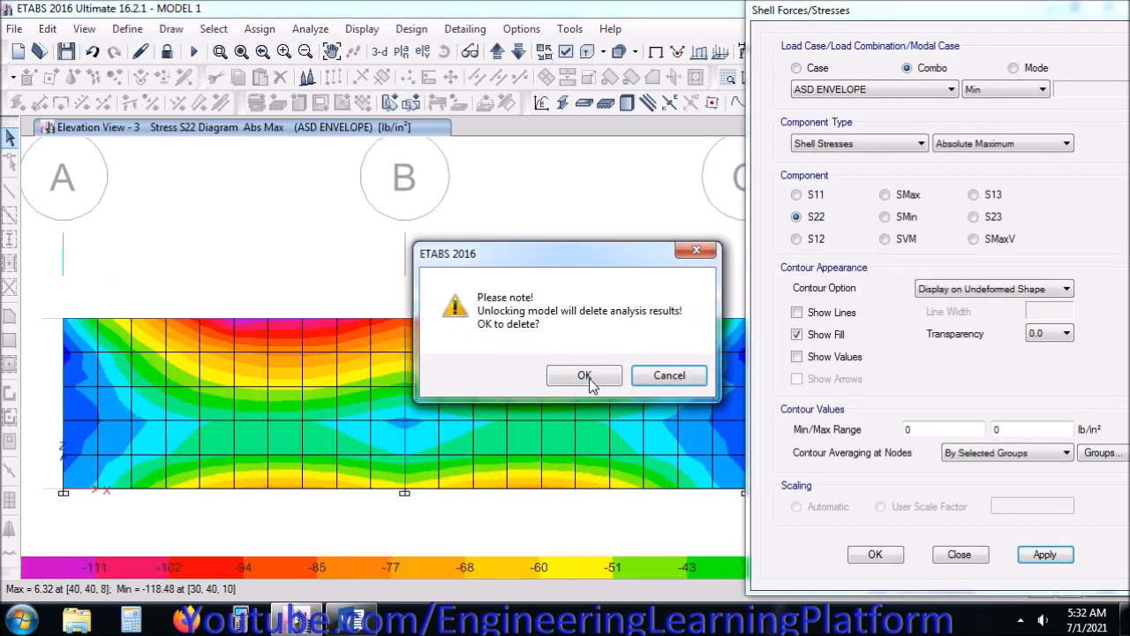
pyautogui.click(597, 380)
pyautogui.moveTo(506, 206); pyautogui.dragTo(508, 231, button='middle')
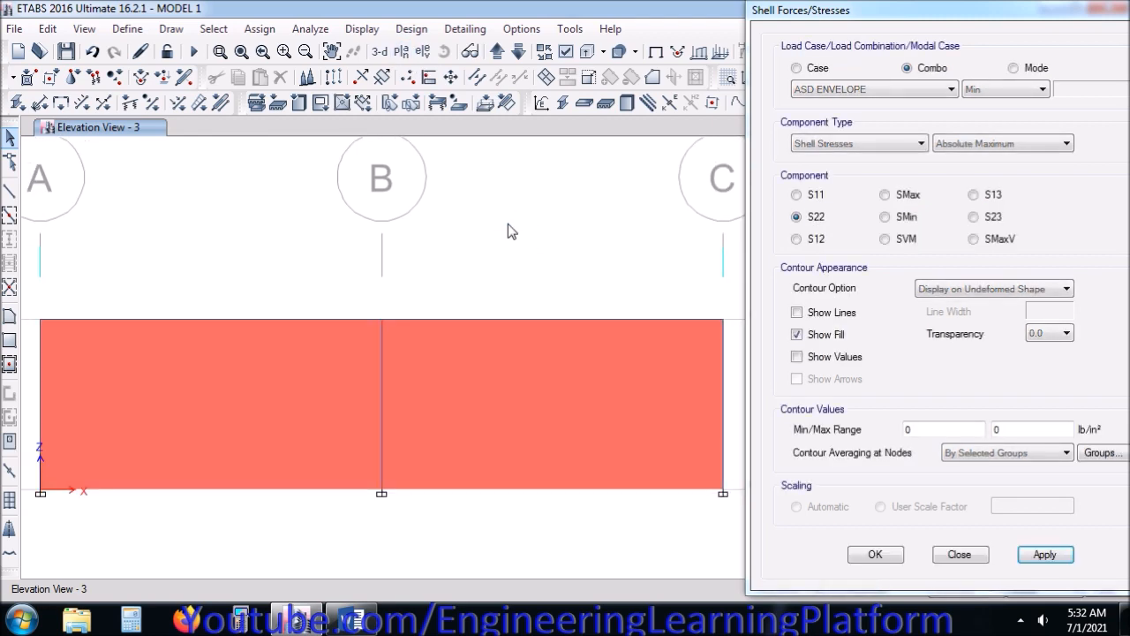
pyautogui.click(10, 191)
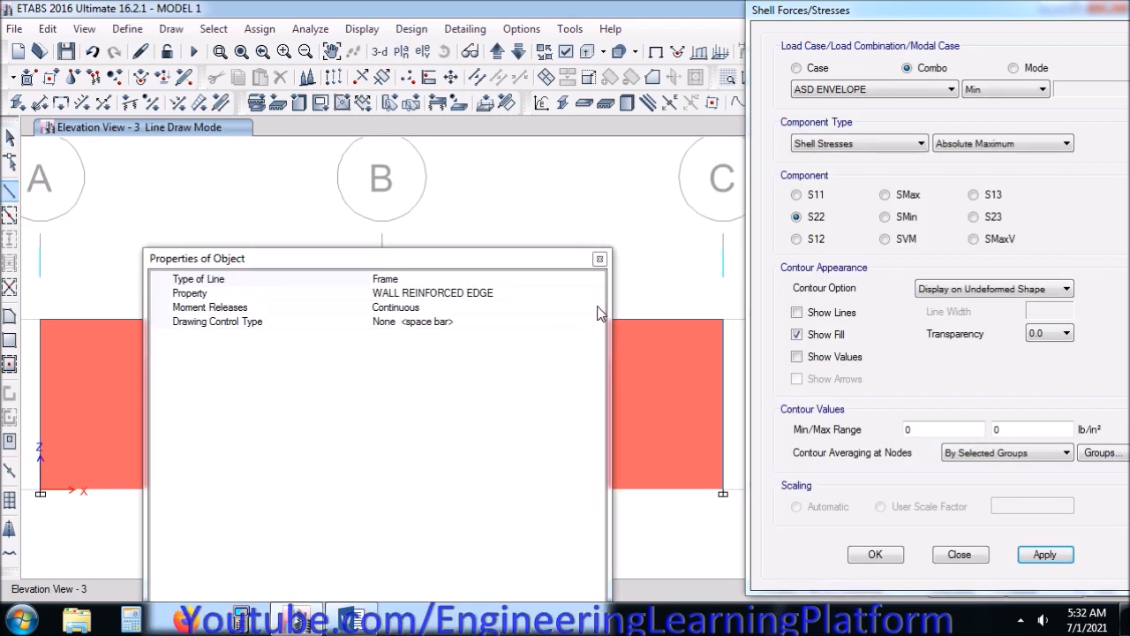
pyautogui.click(600, 259)
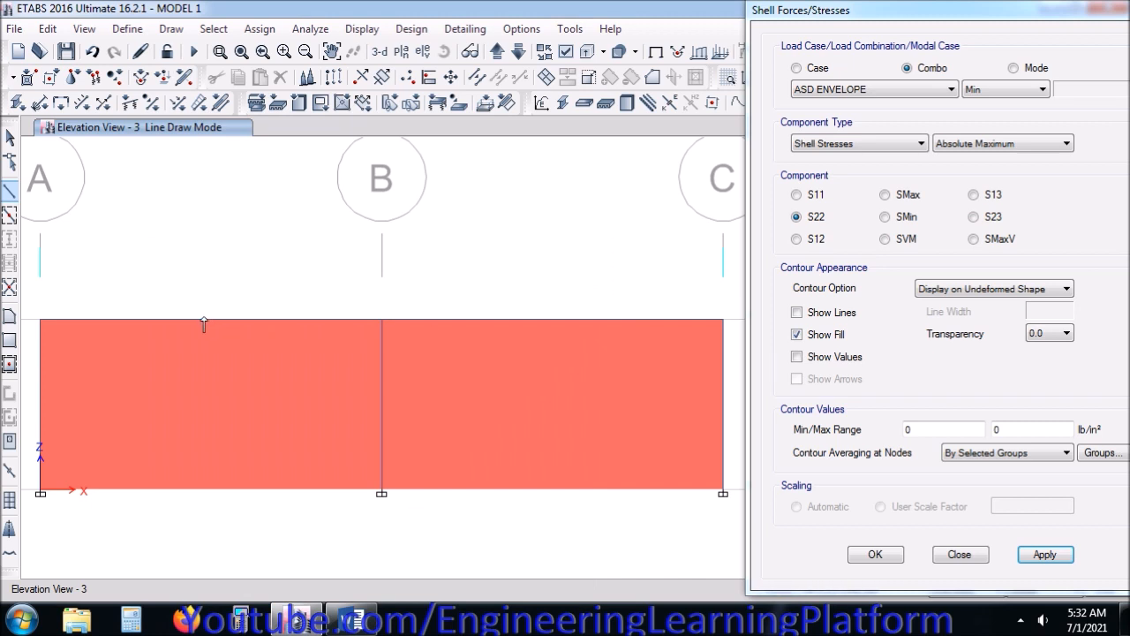
pyautogui.click(171, 28)
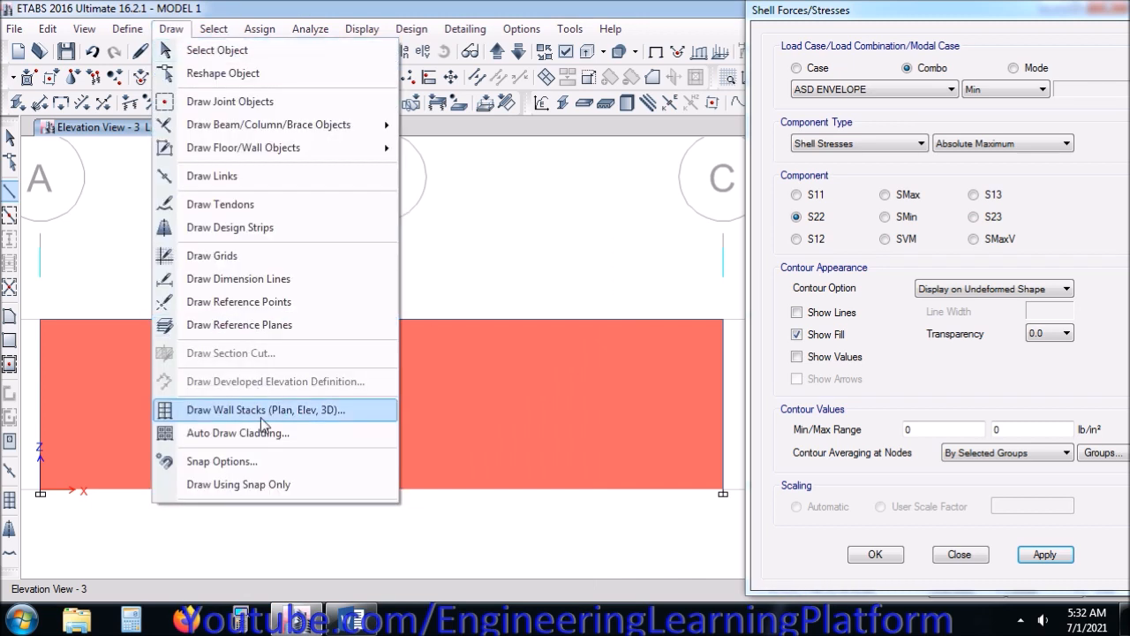
pyautogui.click(252, 461)
pyautogui.click(314, 162)
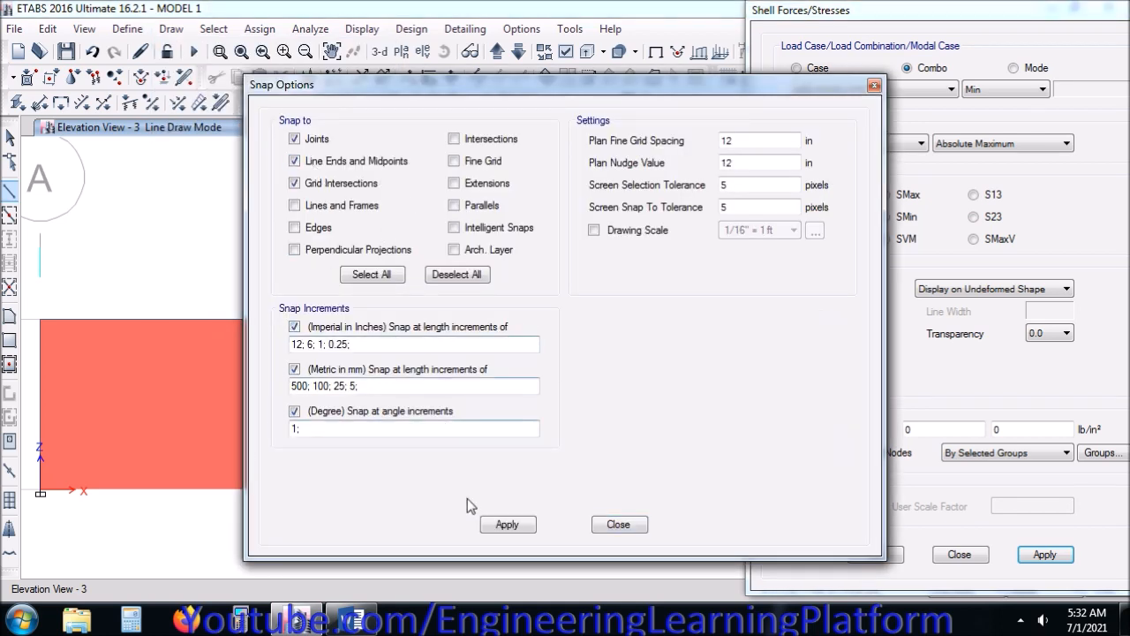
pyautogui.click(611, 524)
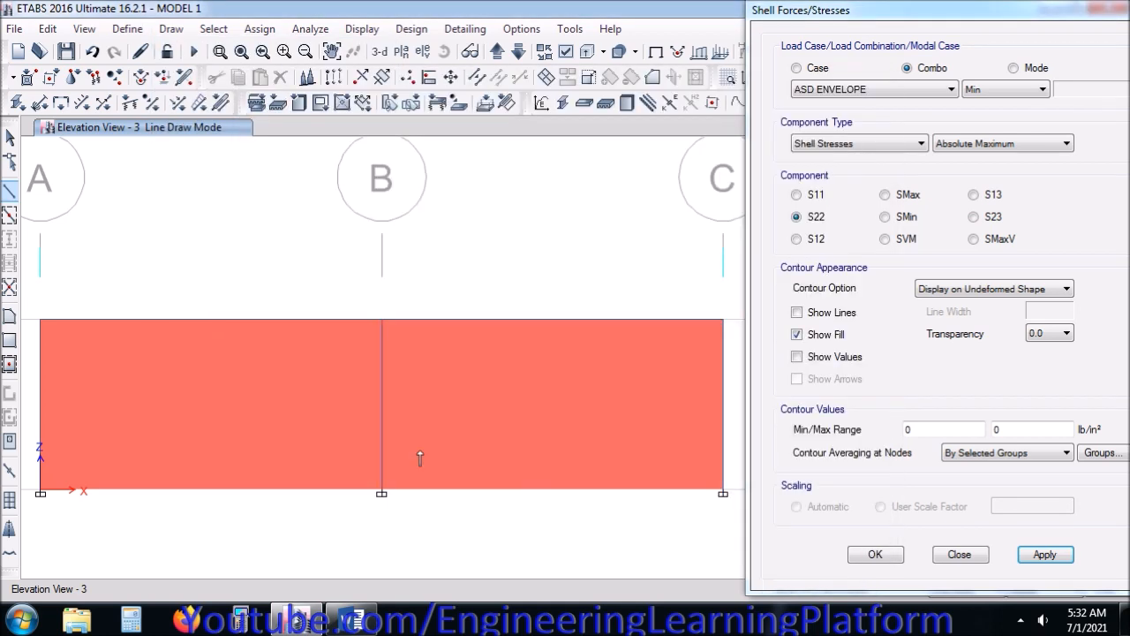
# Draw two WALL REINFORCED EDGE frames from Story1 to Base, midway between grids A and B and midway between grids B and C.
pyautogui.click(210, 327)
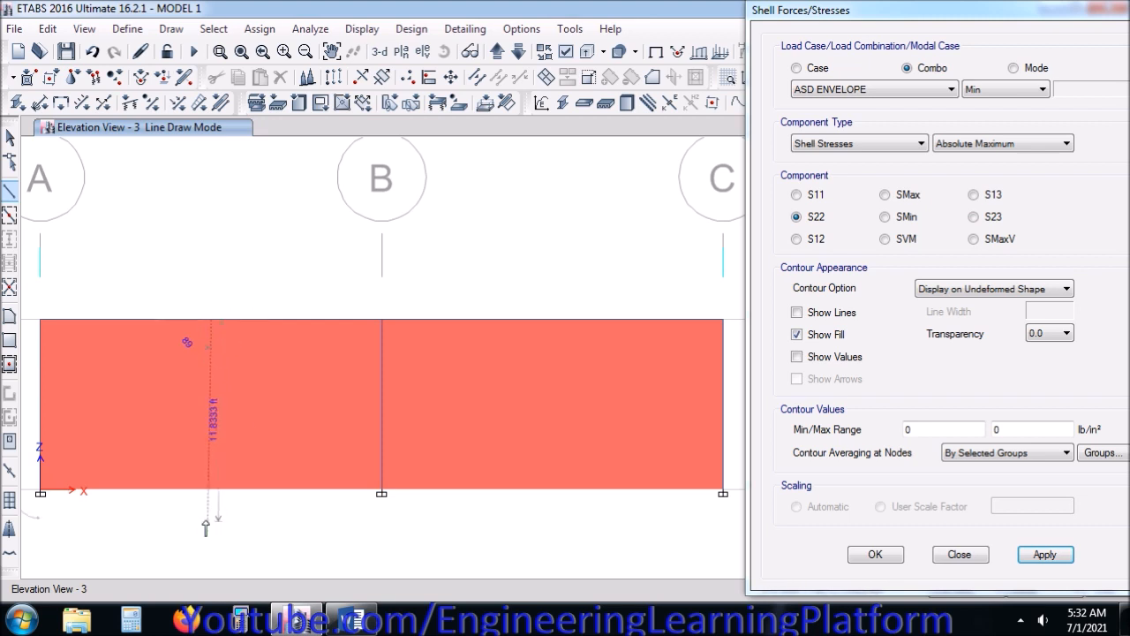
pyautogui.click(211, 490)
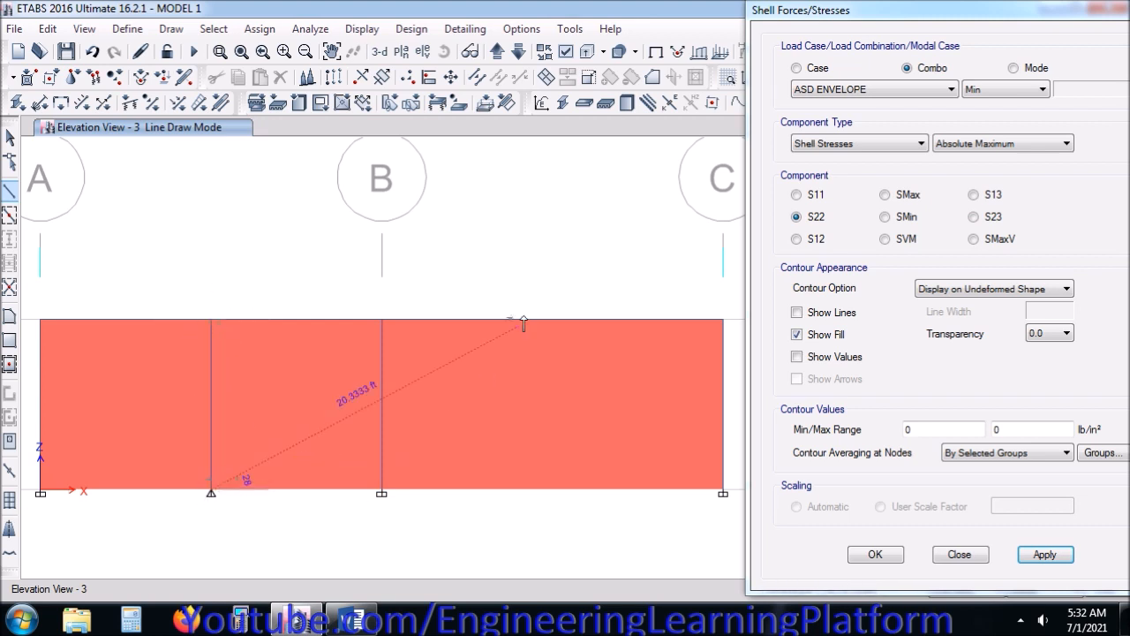
pyautogui.press('Escape')
pyautogui.click(552, 320)
pyautogui.click(549, 491)
pyautogui.press('Escape')
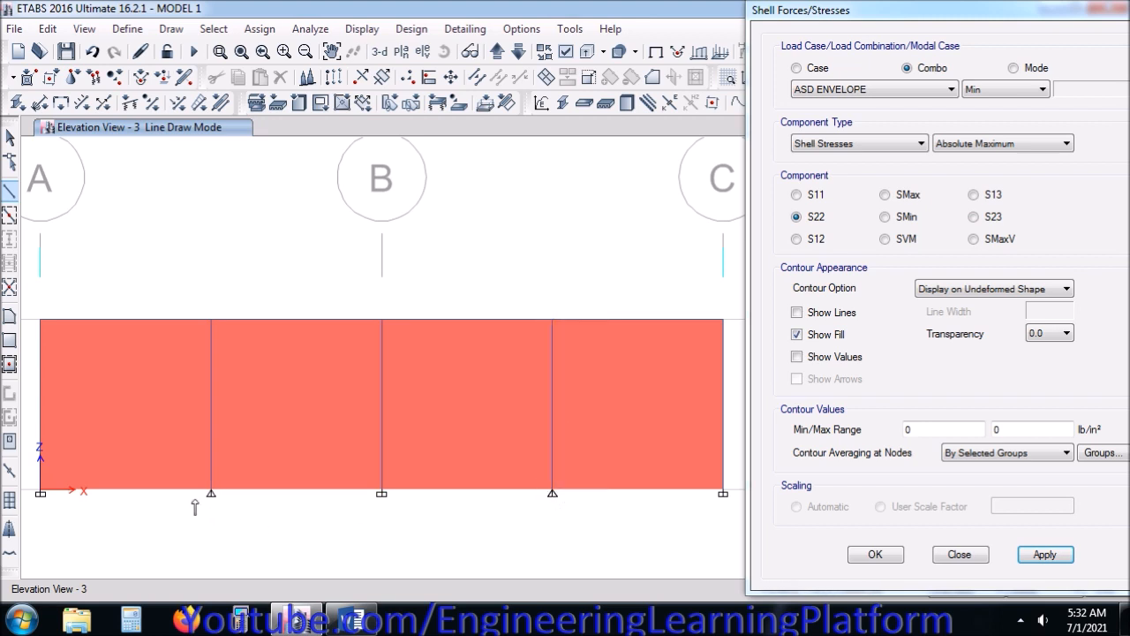
pyautogui.press('Escape')
# Assign fully fixed restraints to the base joints of the two new frames in elevation 3.
pyautogui.moveTo(180, 475); pyautogui.dragTo(228, 497)
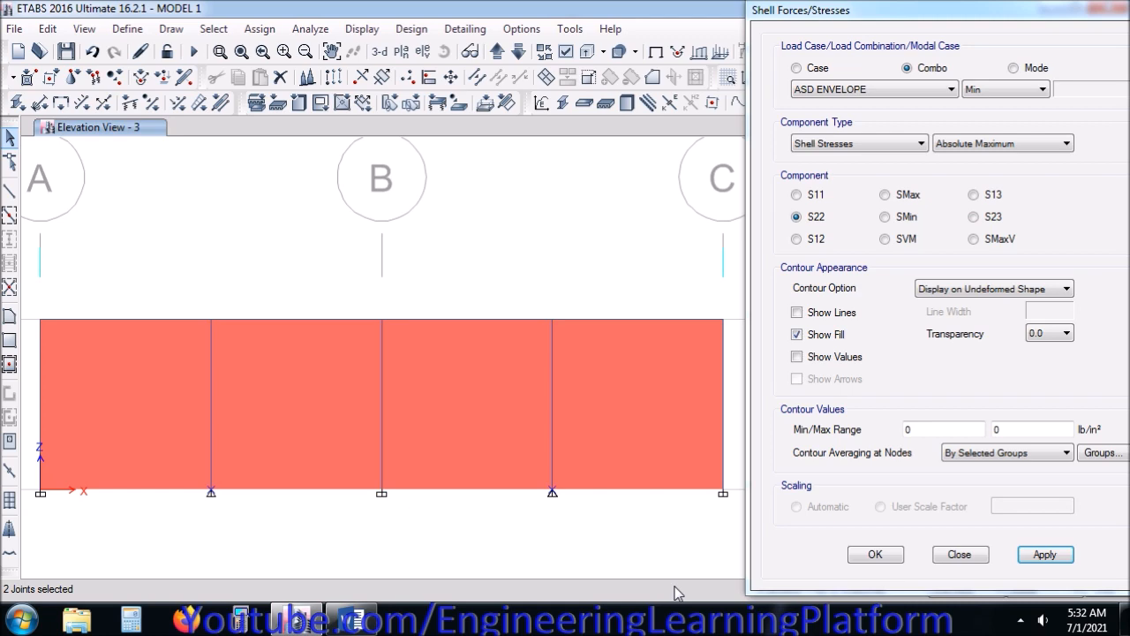
pyautogui.click(259, 29)
pyautogui.moveTo(278, 52)
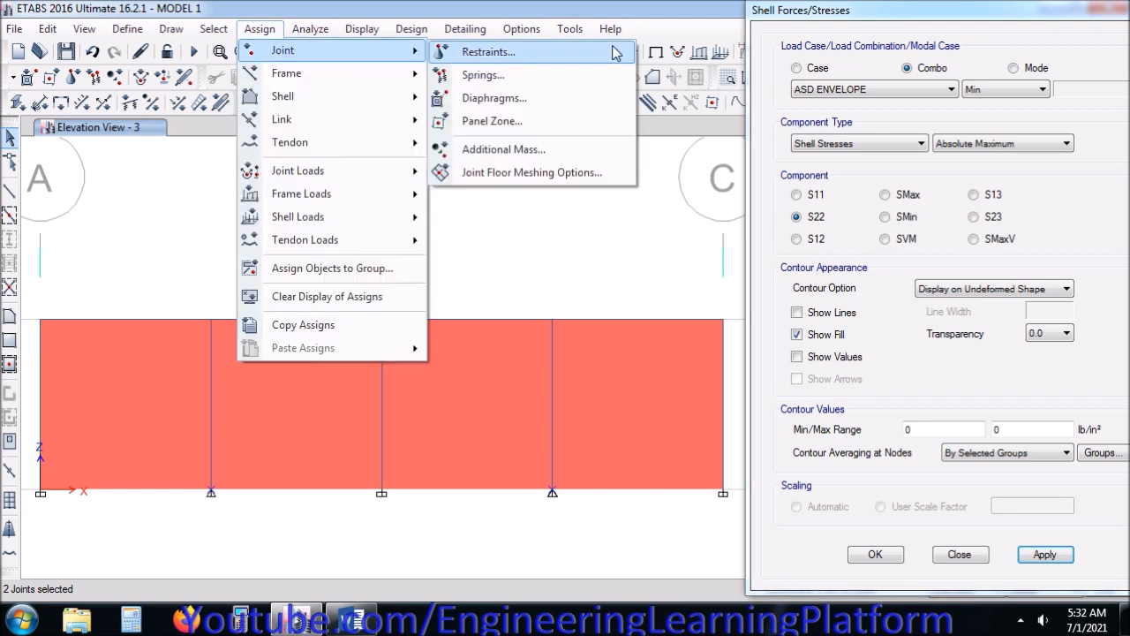
pyautogui.click(468, 51)
pyautogui.click(494, 406)
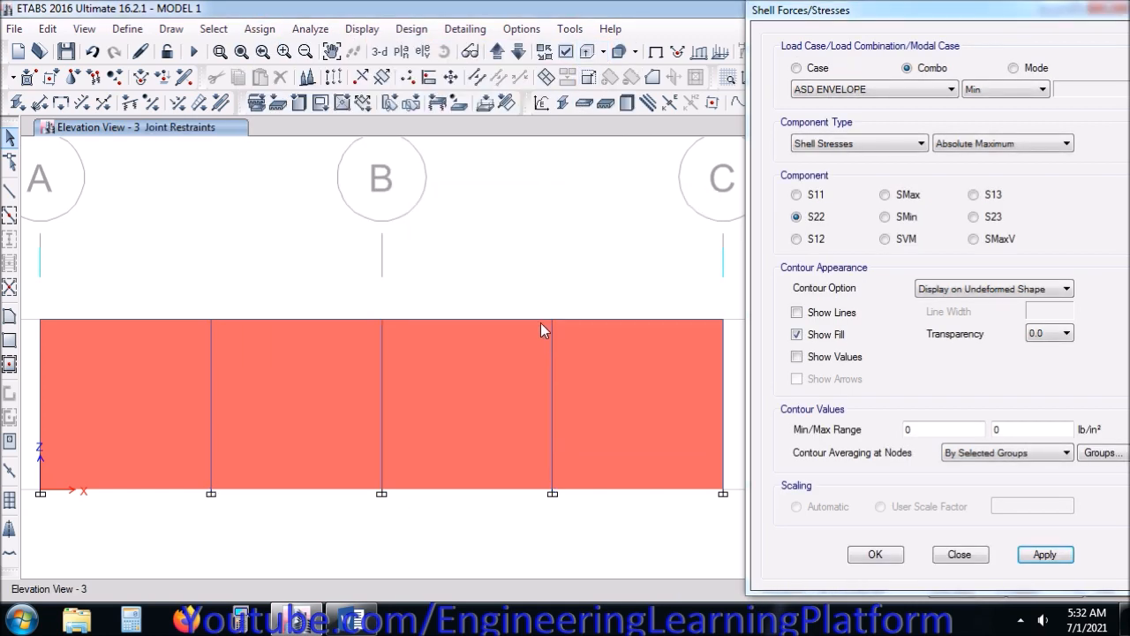
# Divide the two Story1 beams in elevation 3 at the selected top joints of the new frames.
pyautogui.click(539, 320)
pyautogui.click(538, 317)
pyautogui.moveTo(173, 301); pyautogui.dragTo(223, 351)
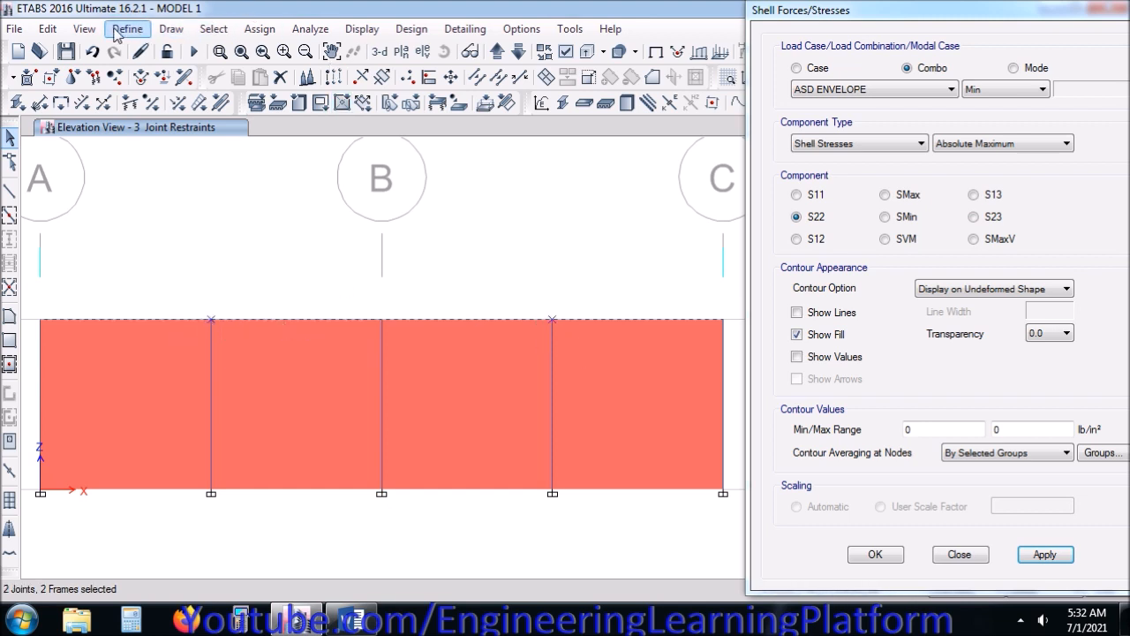
pyautogui.click(47, 30)
pyautogui.moveTo(144, 437)
pyautogui.click(329, 441)
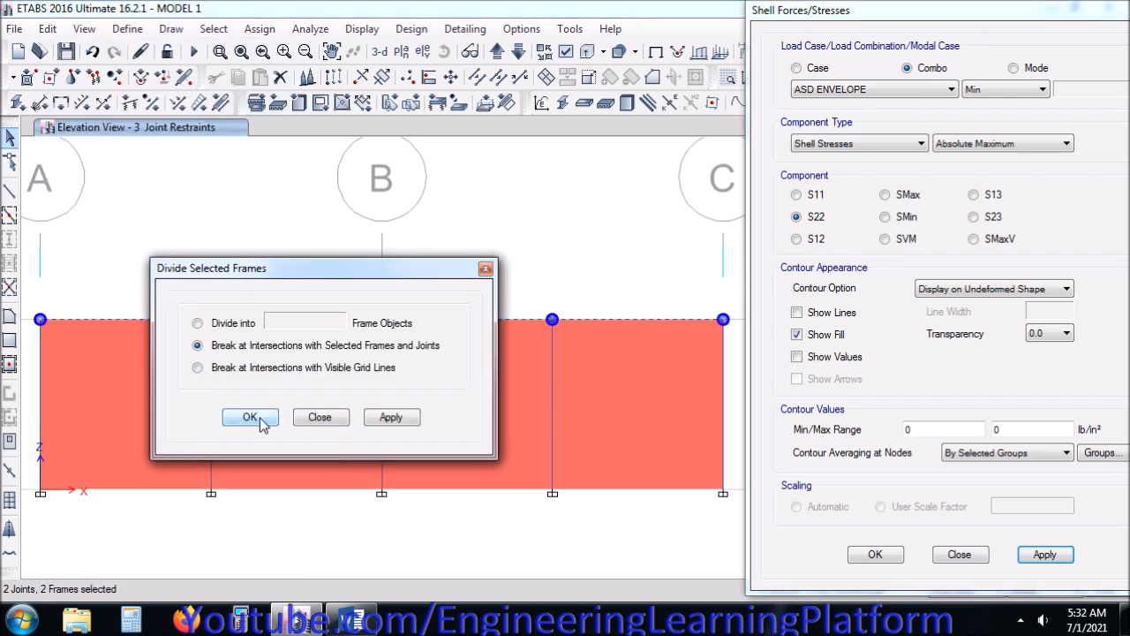
pyautogui.click(250, 418)
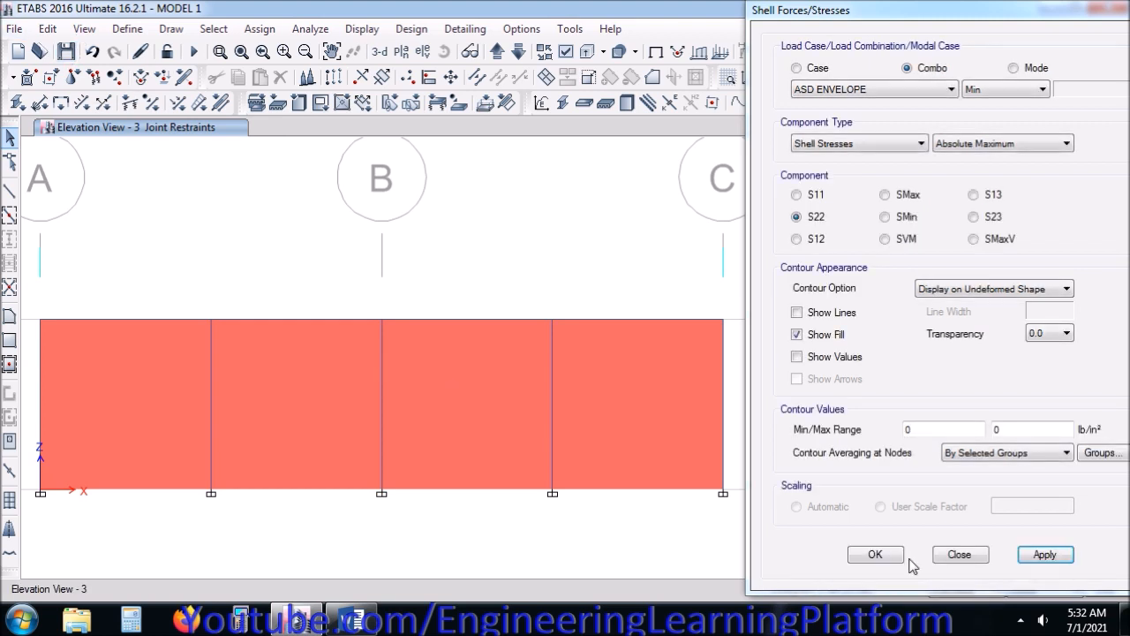
# Rerun the analysis and display the ASD ENVELOPE Min S22 stresses in elevation 3 and in the 3-D view.
pyautogui.click(193, 51)
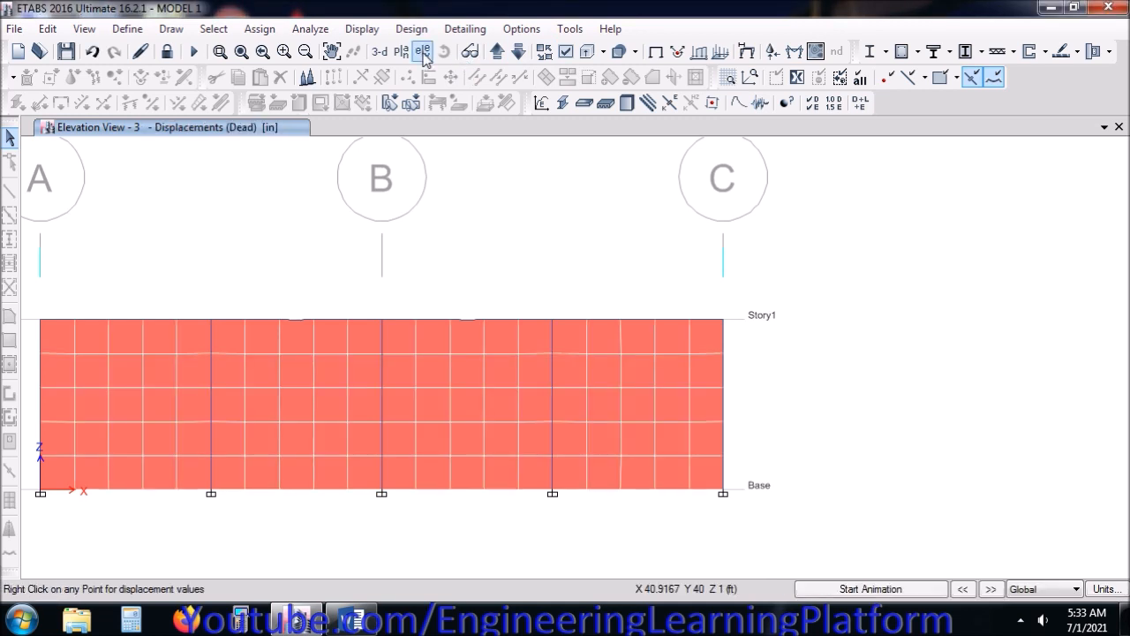
pyautogui.click(815, 51)
pyautogui.click(1049, 554)
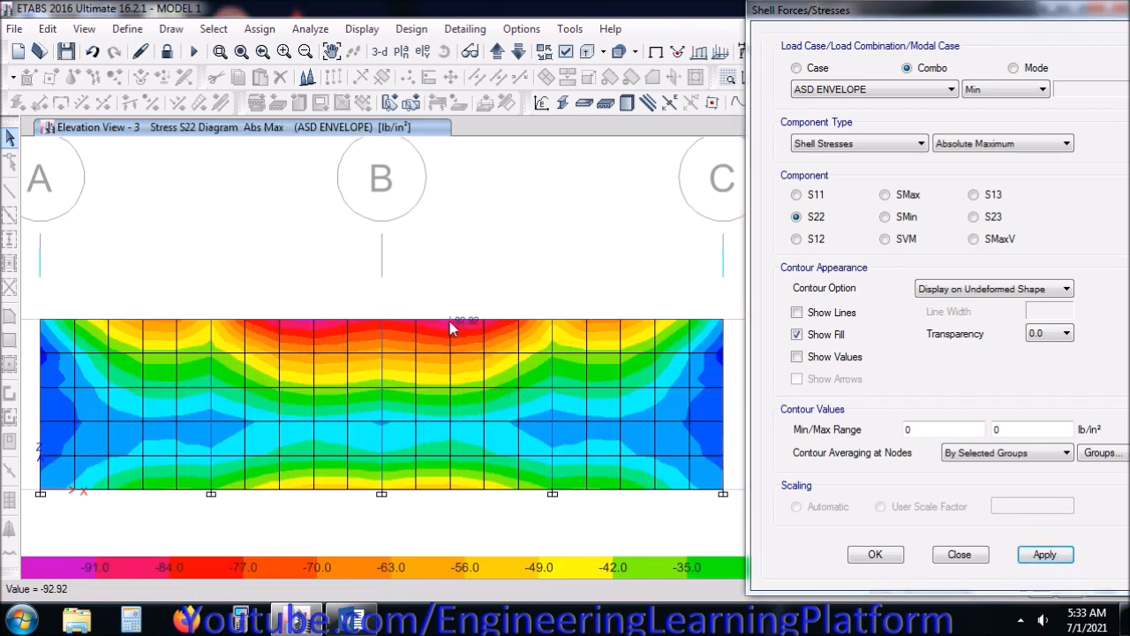
pyautogui.click(380, 51)
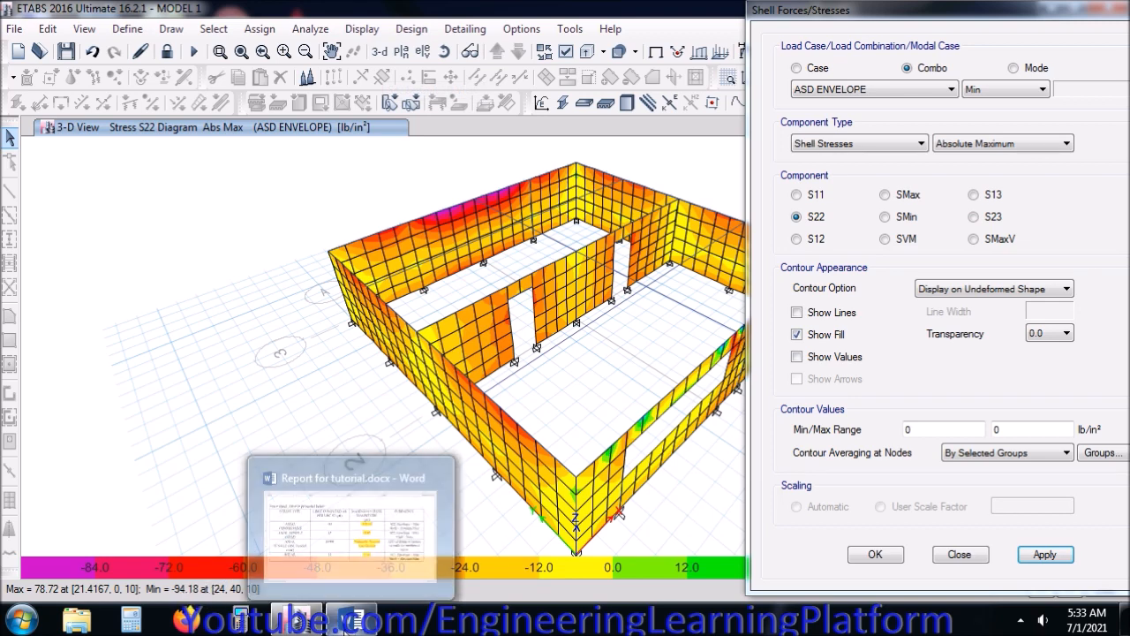
# Set the maximum axial compressive stress to -94.3 psi in the Word report's stress table and switch back to ETABS.
pyautogui.click(351, 619)
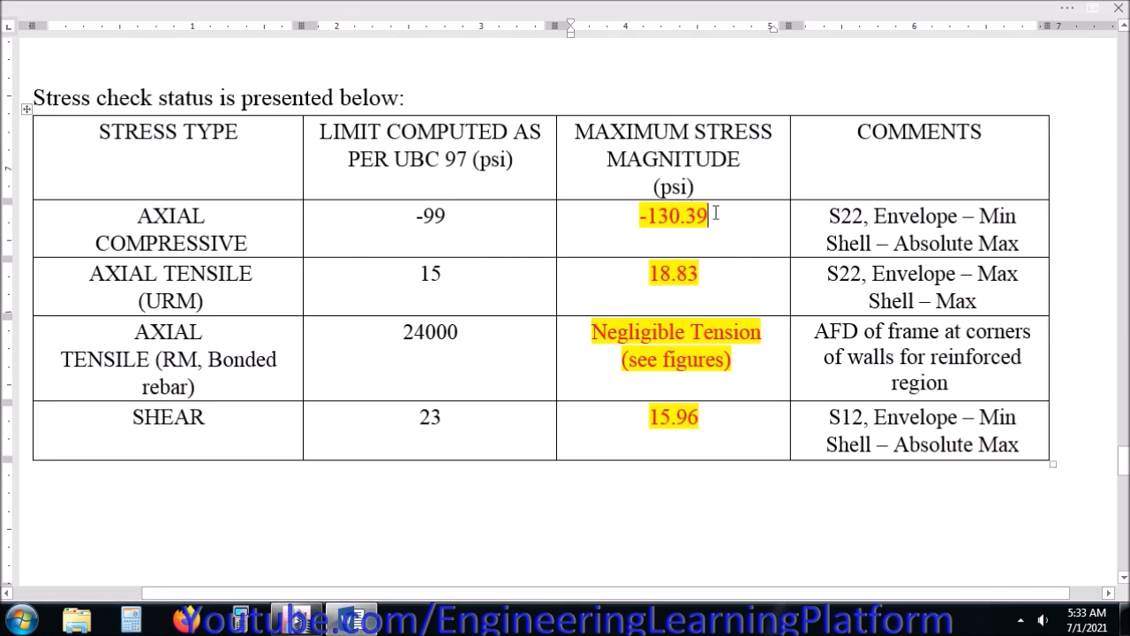
pyautogui.moveTo(712, 216); pyautogui.dragTo(655, 215)
pyautogui.write('94.3')
pyautogui.click(298, 620)
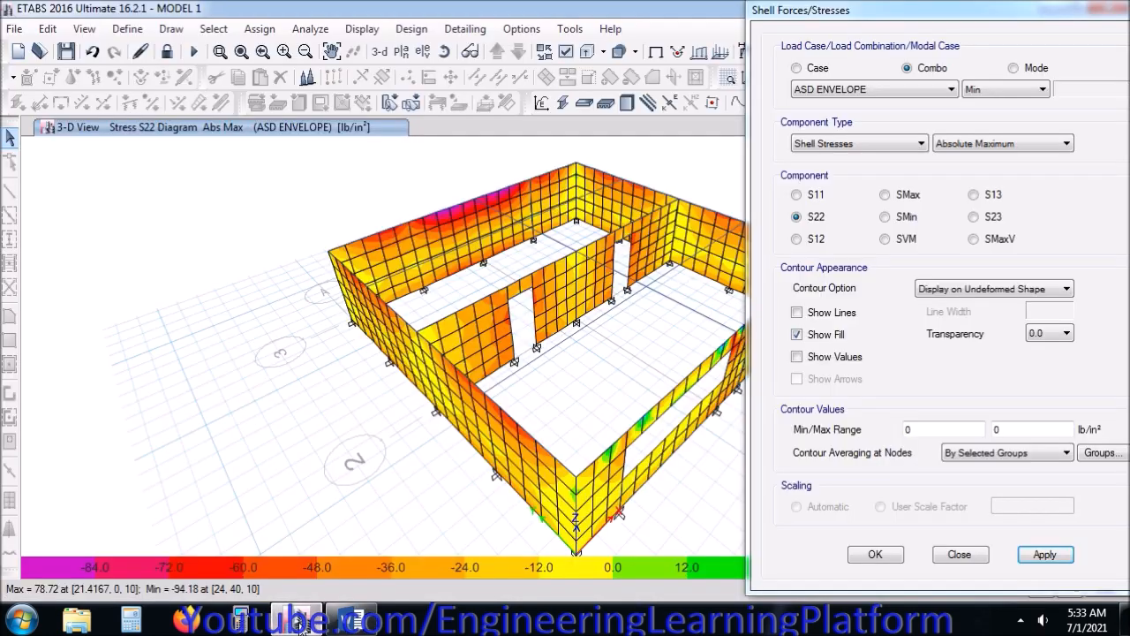
# Check the axial tensile (URM) row of the Word report's stress table and return to the 3-D stress diagram in ETABS.
pyautogui.moveTo(247, 290); pyautogui.dragTo(90, 291, button='middle')
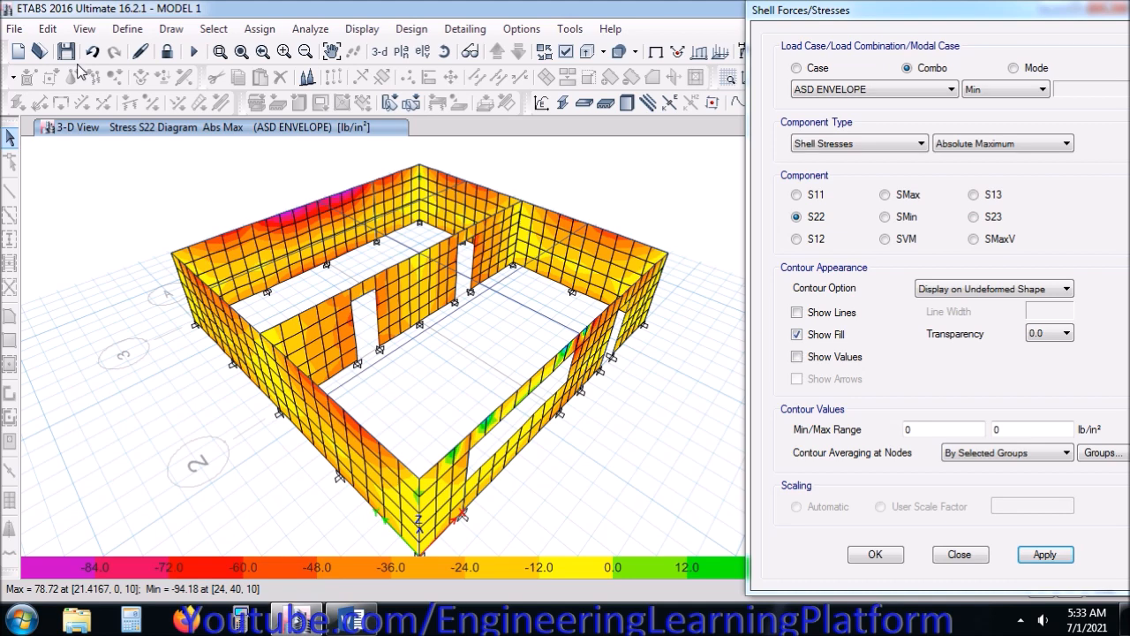
pyautogui.click(353, 620)
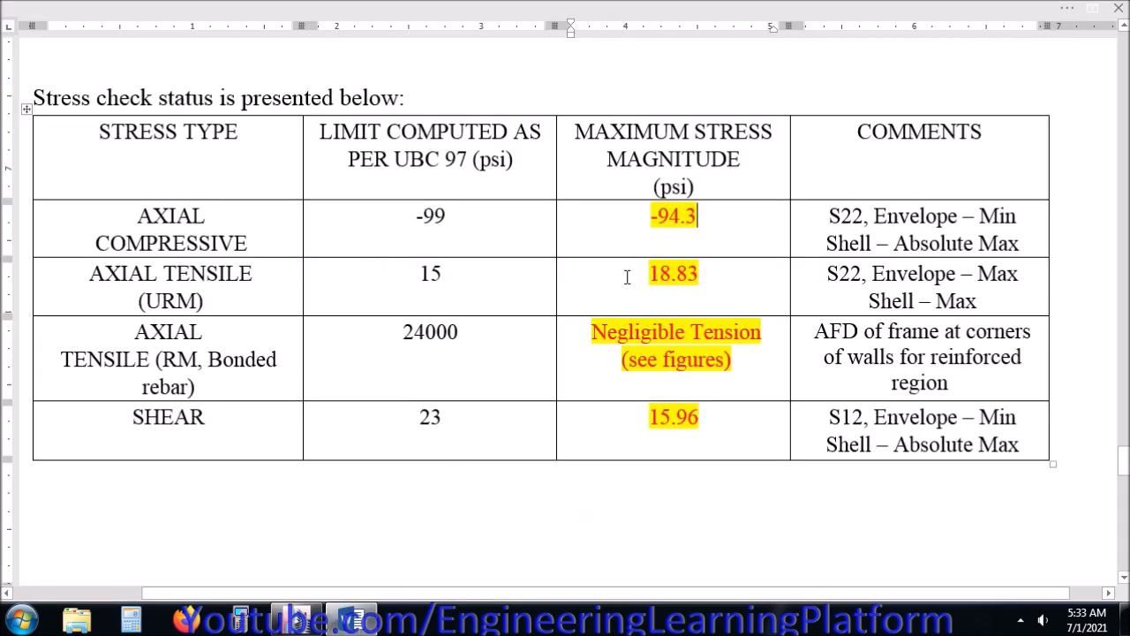
pyautogui.moveTo(298, 619)
pyautogui.click(298, 619)
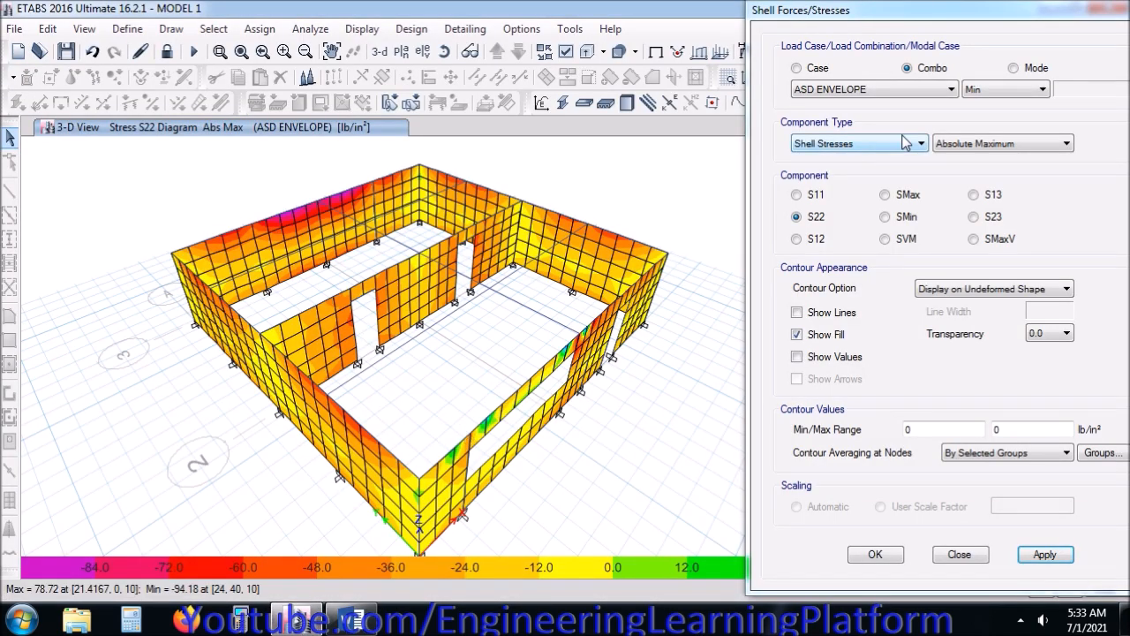
# Display the absolute maximum S22 shell stresses in the 3-D view for the Max values of the ASD ENVELOPE combo.
pyautogui.click(987, 90)
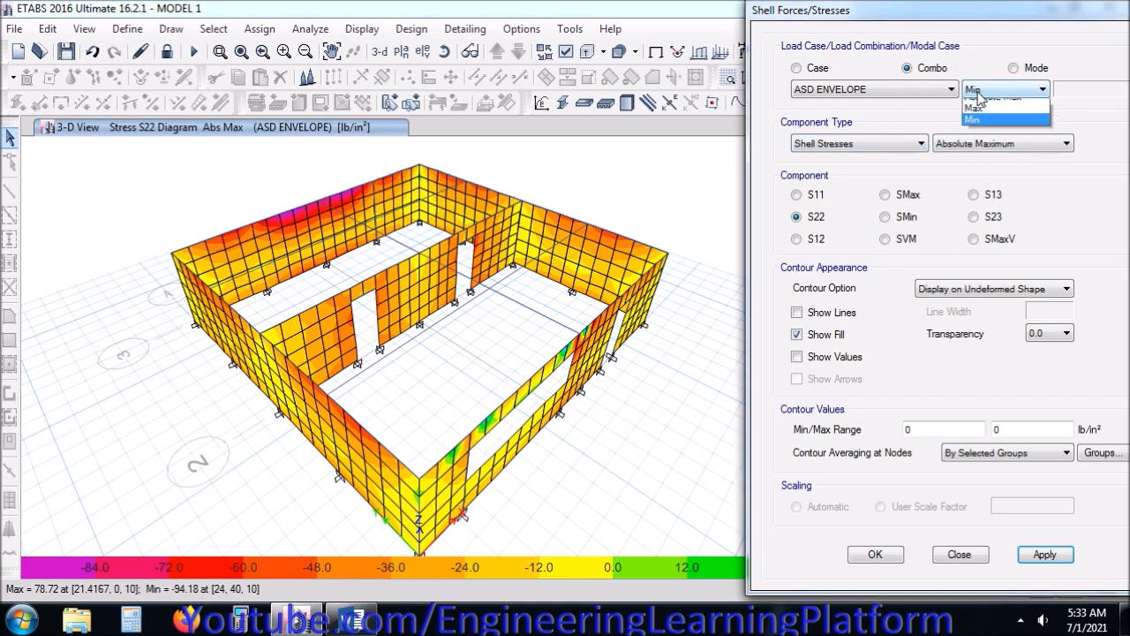
pyautogui.click(975, 119)
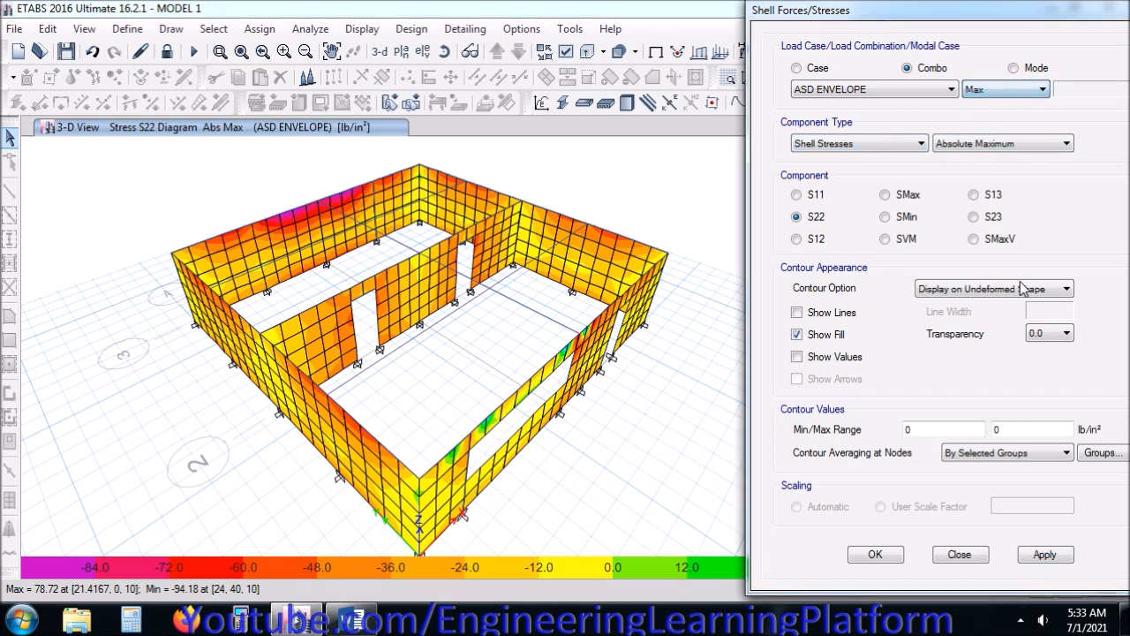
pyautogui.click(1045, 554)
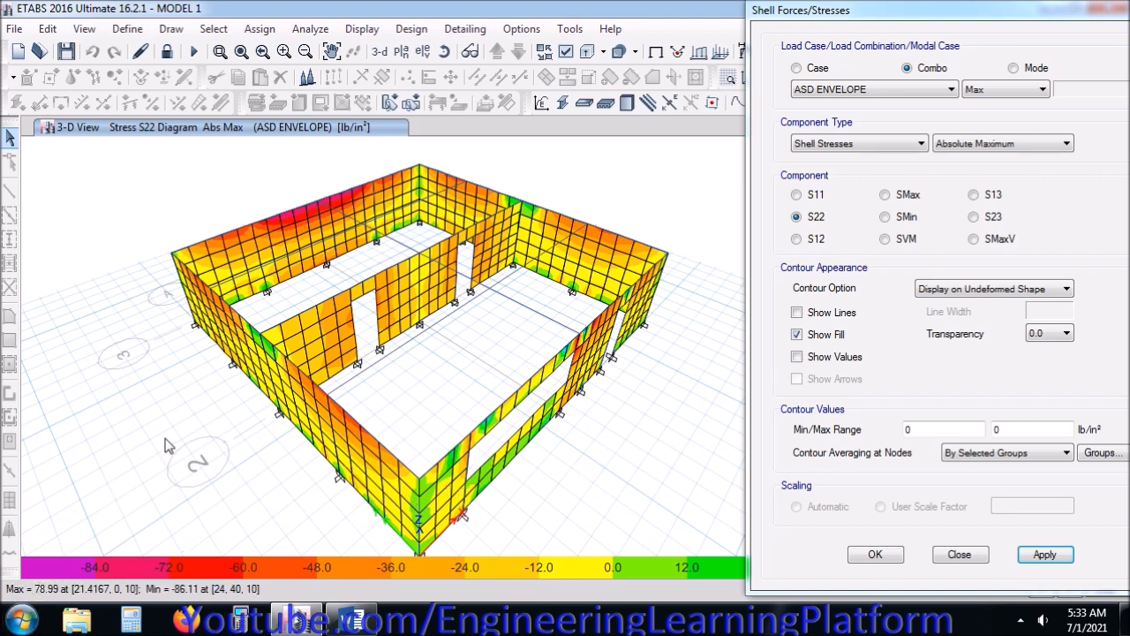
# Examine the ASD ENVELOPE Max S22 contours along the top edges of the walls from all sides of the building.
pyautogui.moveTo(351, 424)
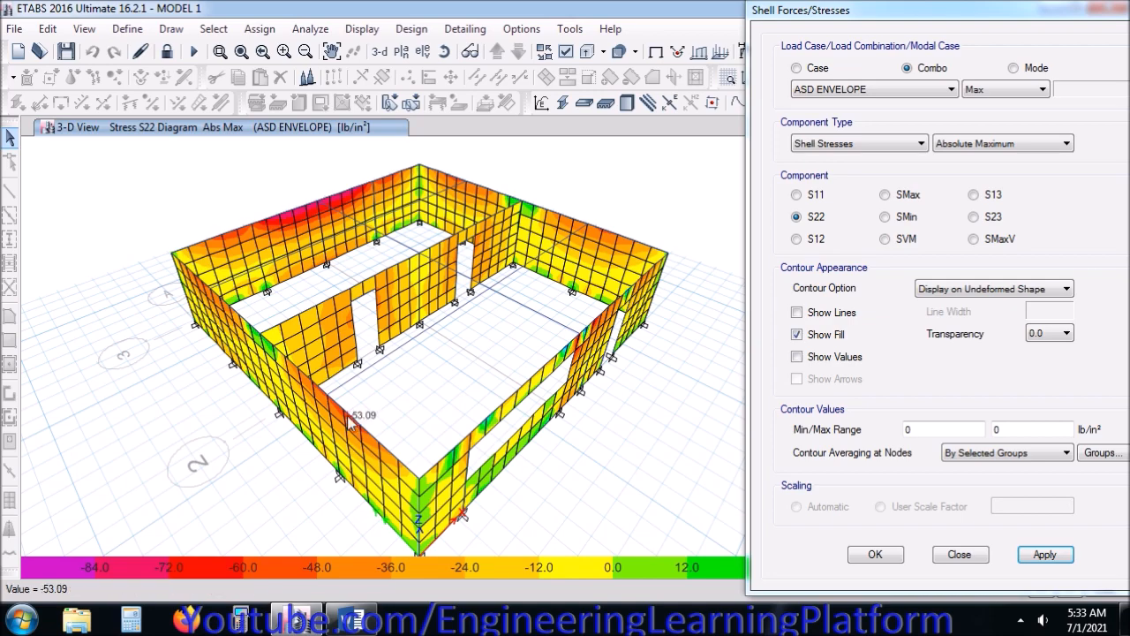
pyautogui.keyDown('shift'); pyautogui.moveTo(159, 497); pyautogui.dragTo(529, 482, button='middle'); pyautogui.keyUp('shift')
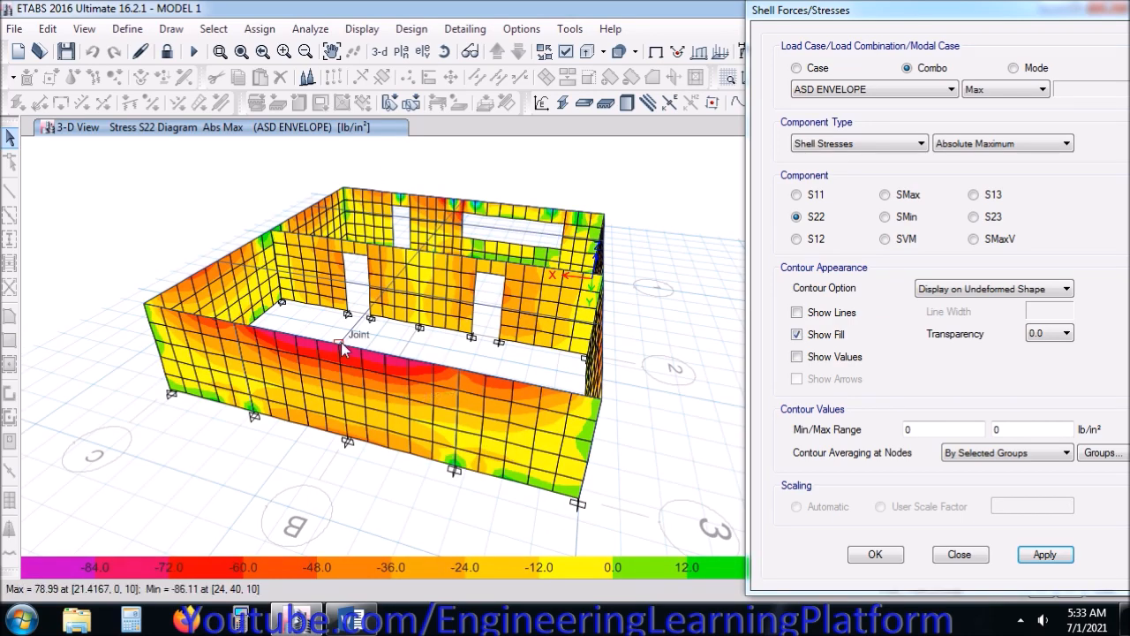
pyautogui.moveTo(353, 353)
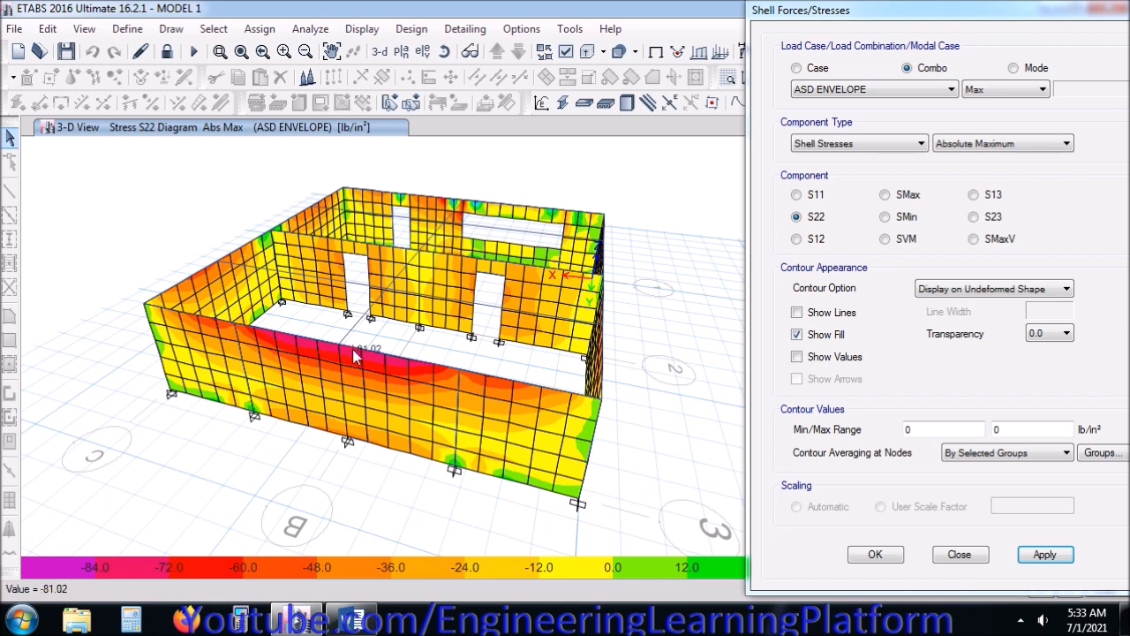
pyautogui.scroll(2, 353, 350)
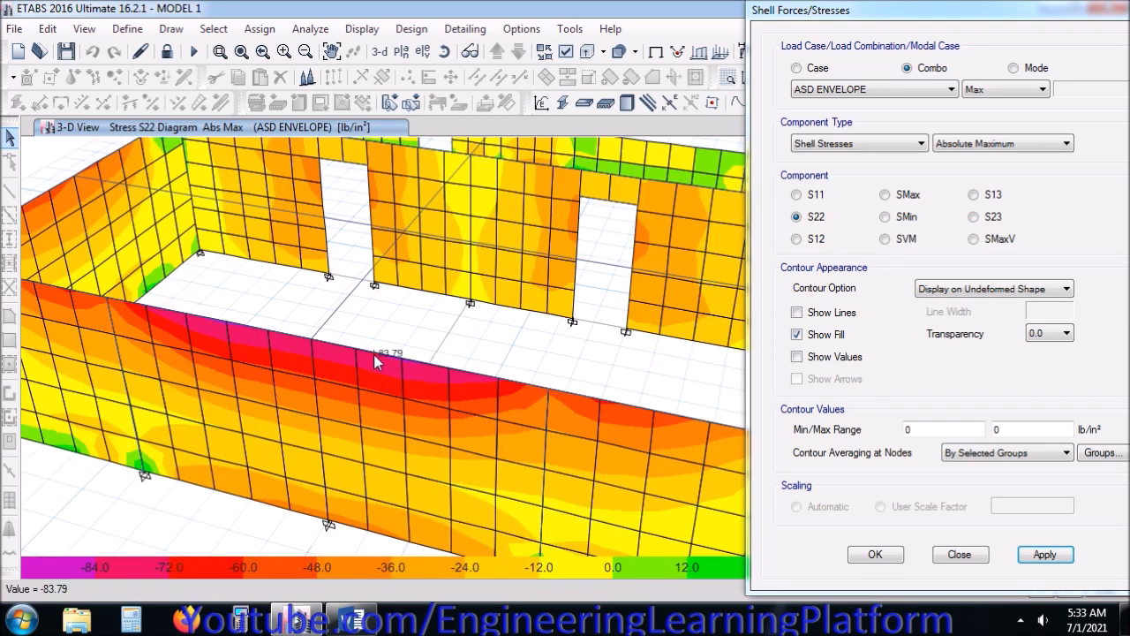
pyautogui.scroll(-3, 373, 354)
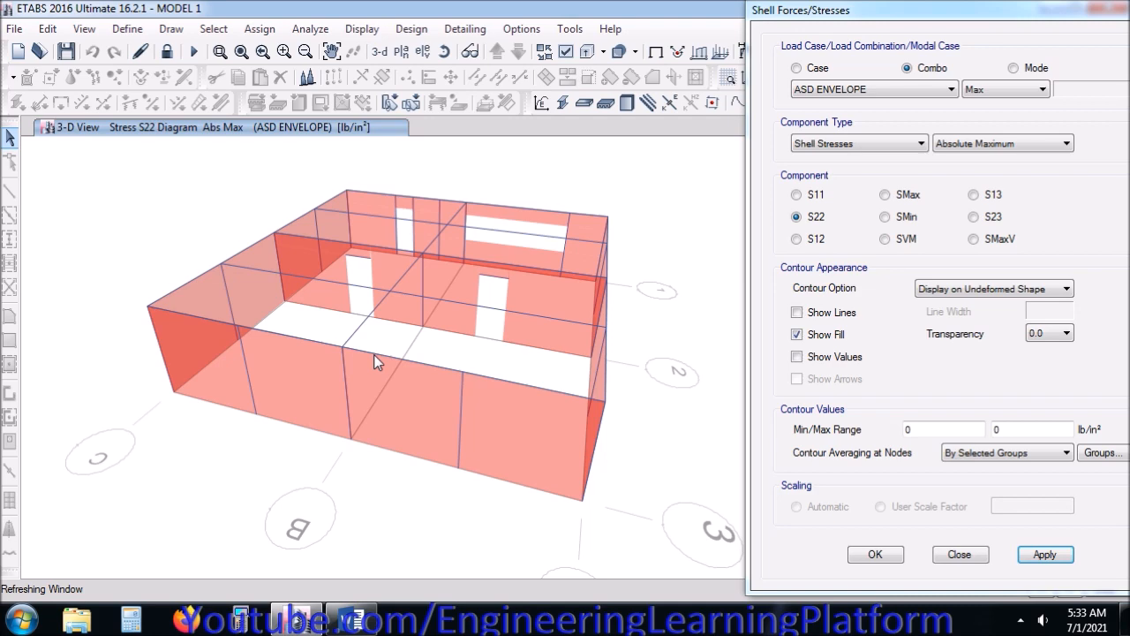
pyautogui.keyDown('shift'); pyautogui.moveTo(658, 484); pyautogui.dragTo(260, 466, button='middle'); pyautogui.keyUp('shift')
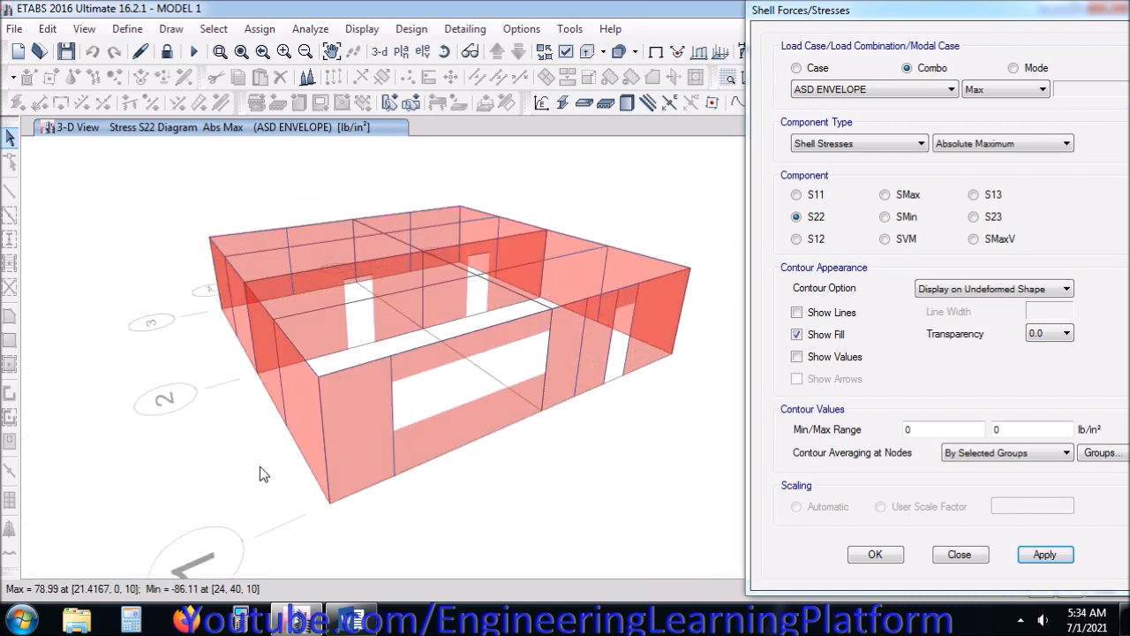
pyautogui.keyDown('shift'); pyautogui.moveTo(567, 346); pyautogui.dragTo(455, 393, button='middle'); pyautogui.keyUp('shift')
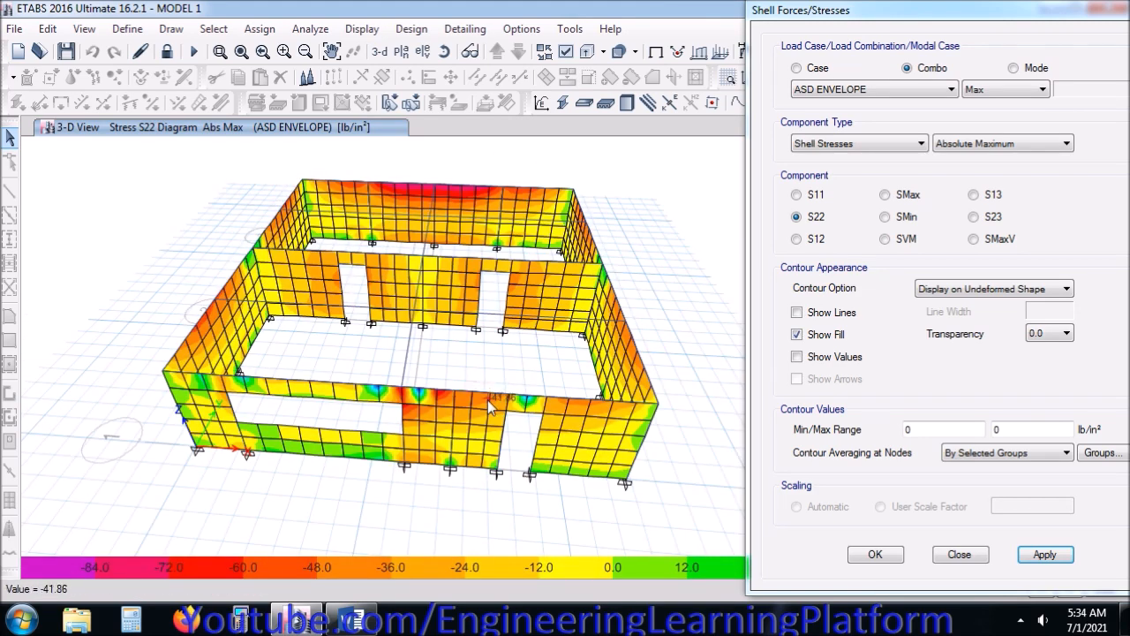
pyautogui.keyDown('shift'); pyautogui.moveTo(488, 446); pyautogui.dragTo(441, 421, button='middle'); pyautogui.keyUp('shift')
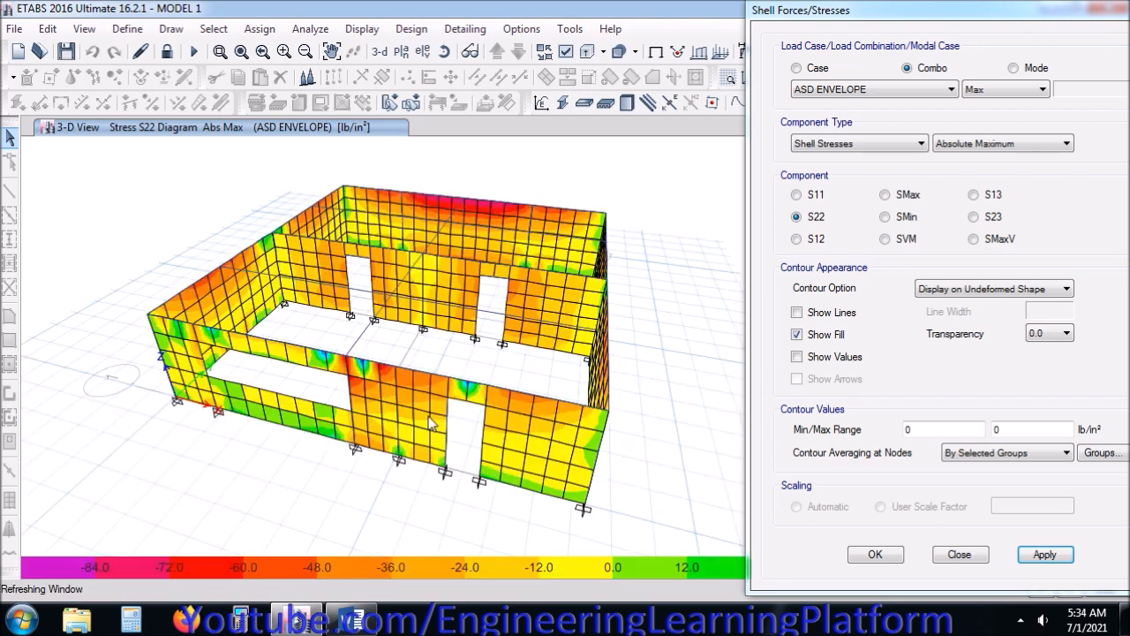
# Display the S22 shell stresses for the D+L combo, first as Absolute Maximum and again as Maximum.
pyautogui.click(902, 92)
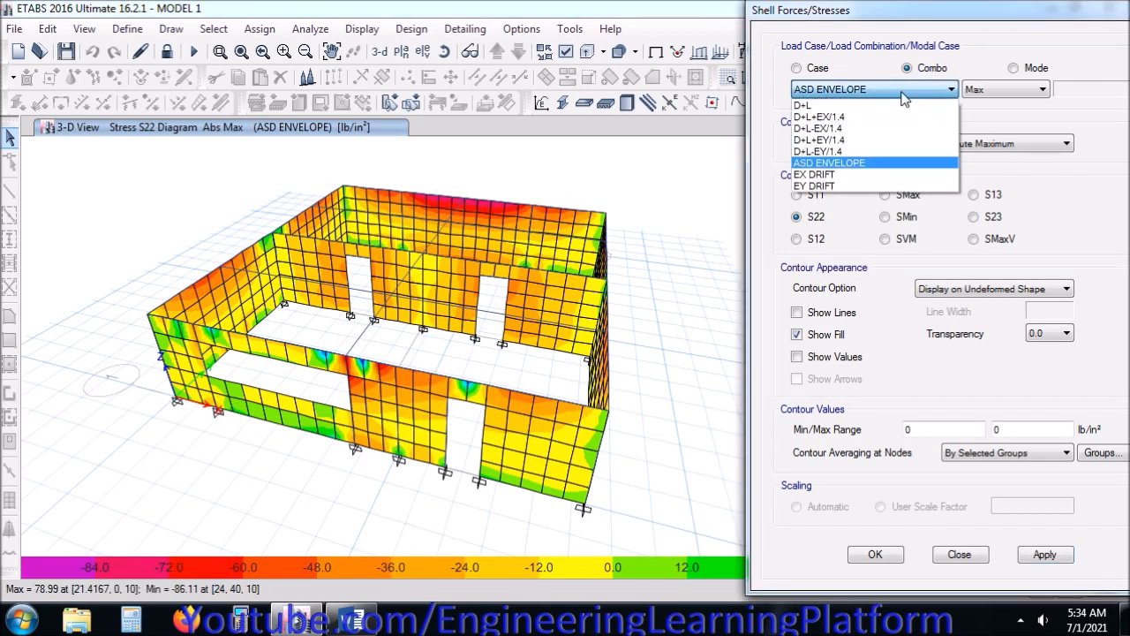
pyautogui.click(890, 102)
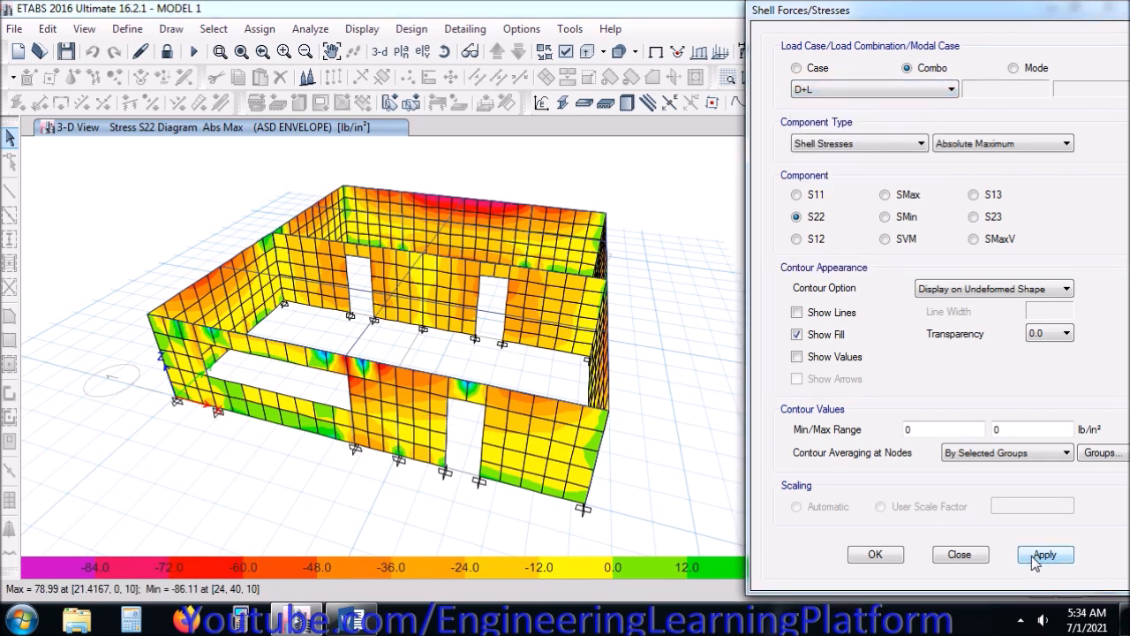
pyautogui.click(1038, 557)
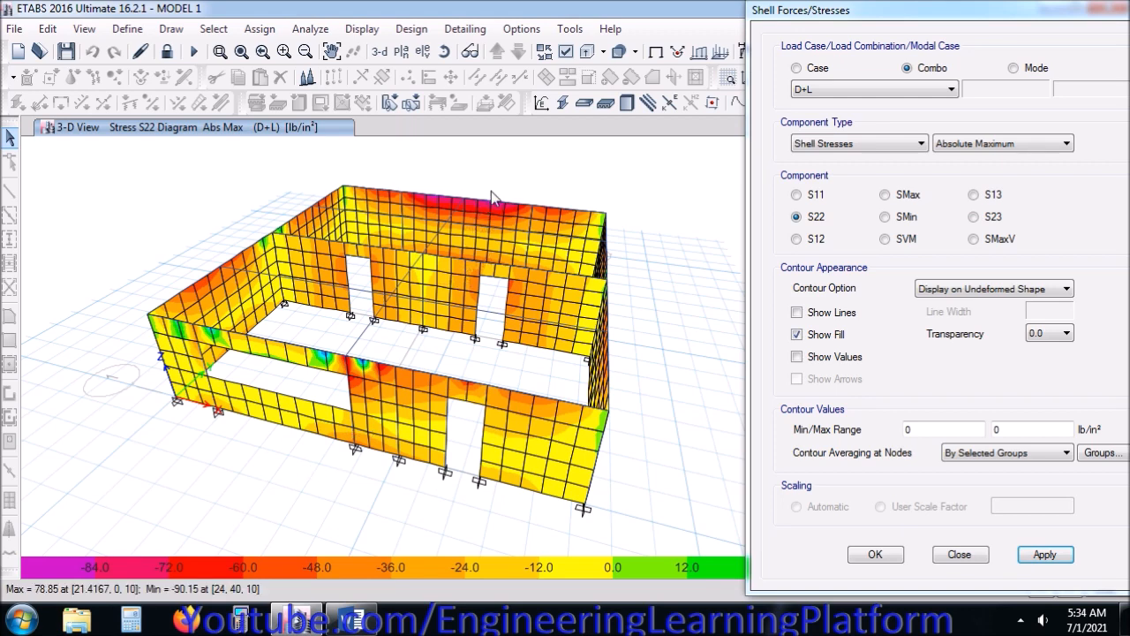
pyautogui.click(1003, 144)
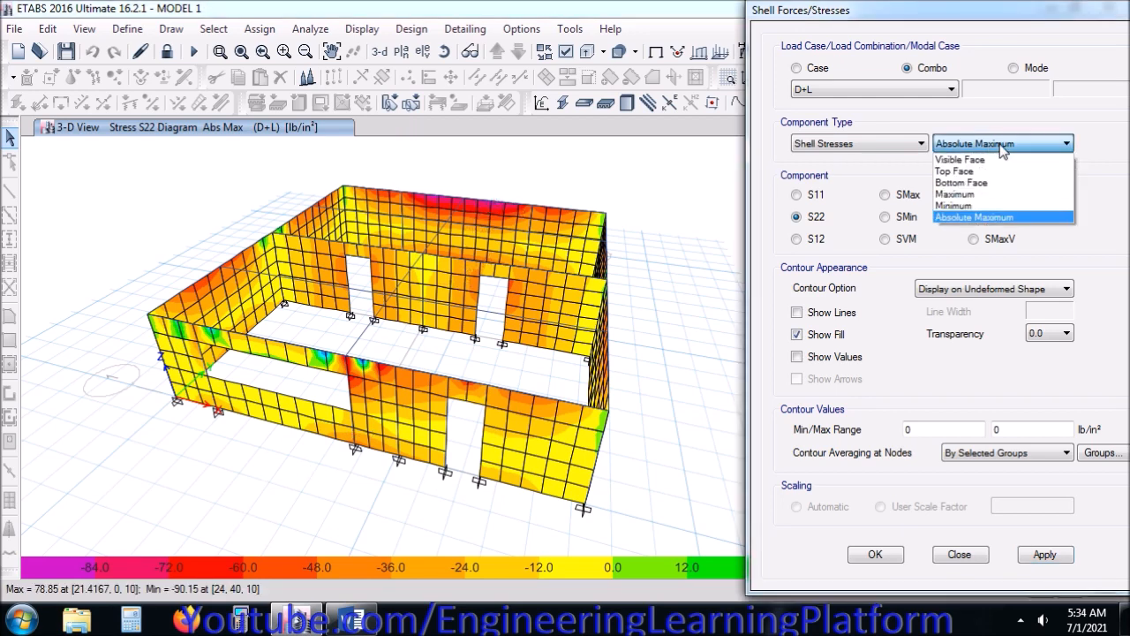
pyautogui.click(993, 195)
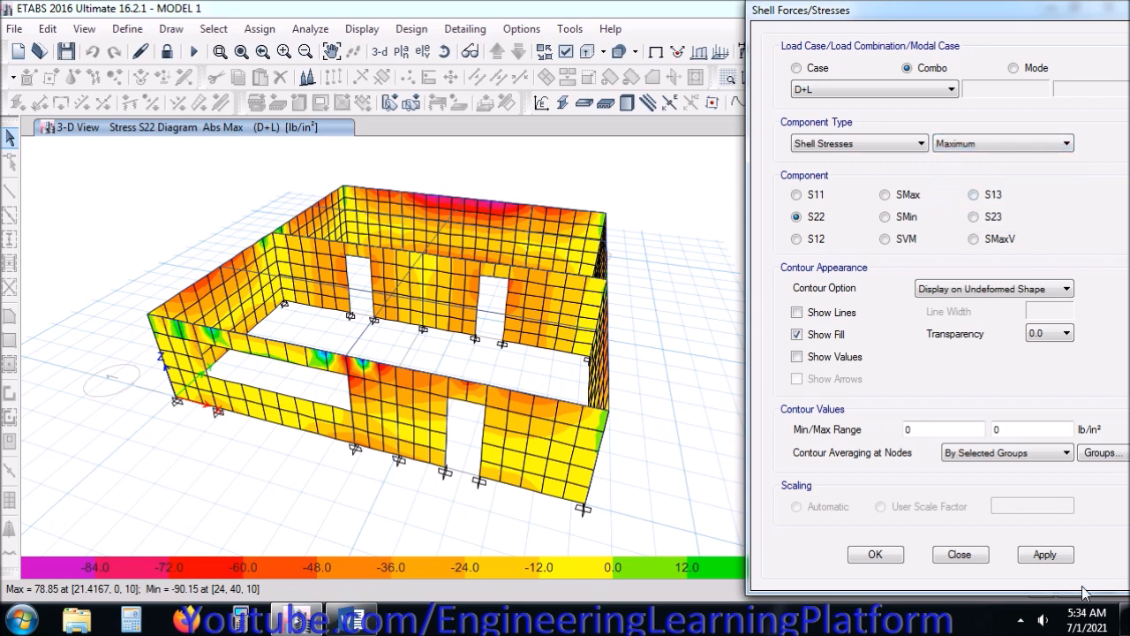
pyautogui.click(1045, 555)
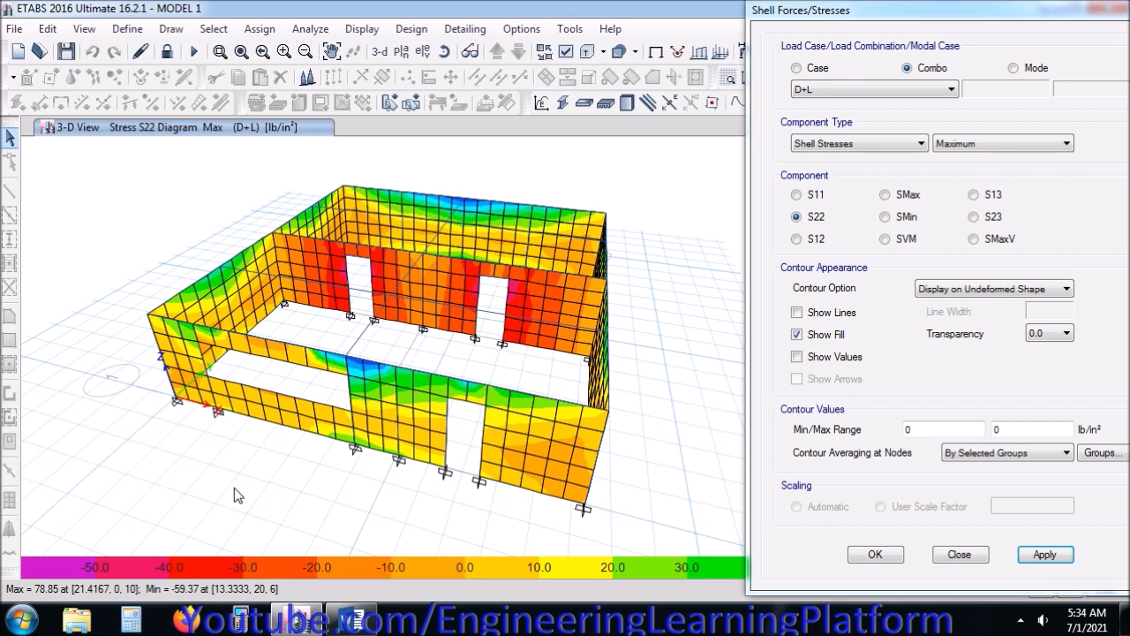
# Return the D+L S22 stress diagram to Absolute Maximum values.
pyautogui.click(991, 147)
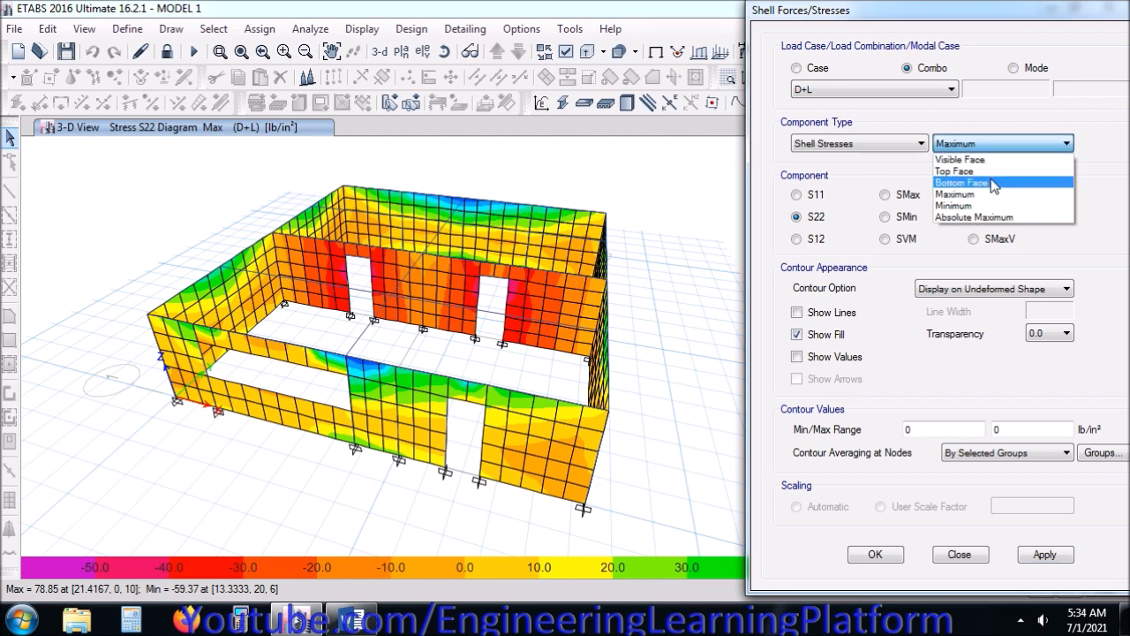
pyautogui.click(1001, 123)
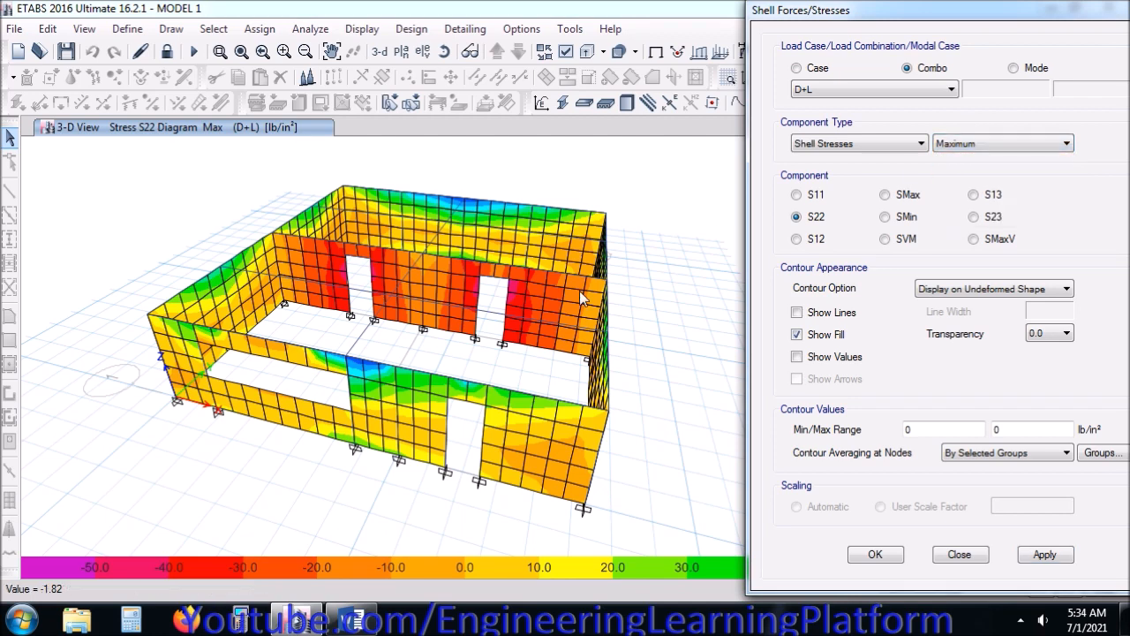
pyautogui.click(1031, 145)
pyautogui.click(971, 216)
pyautogui.click(1041, 555)
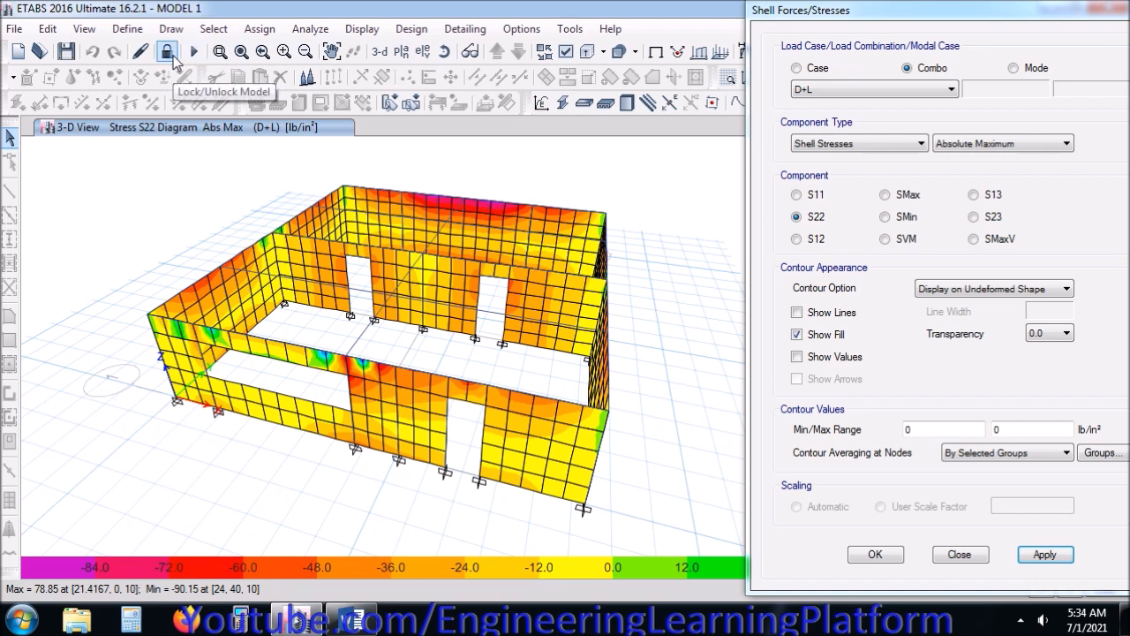
# Set the maximum axial tensile (URM) stress to 78.75 psi in the Word report's stress table.
pyautogui.click(352, 620)
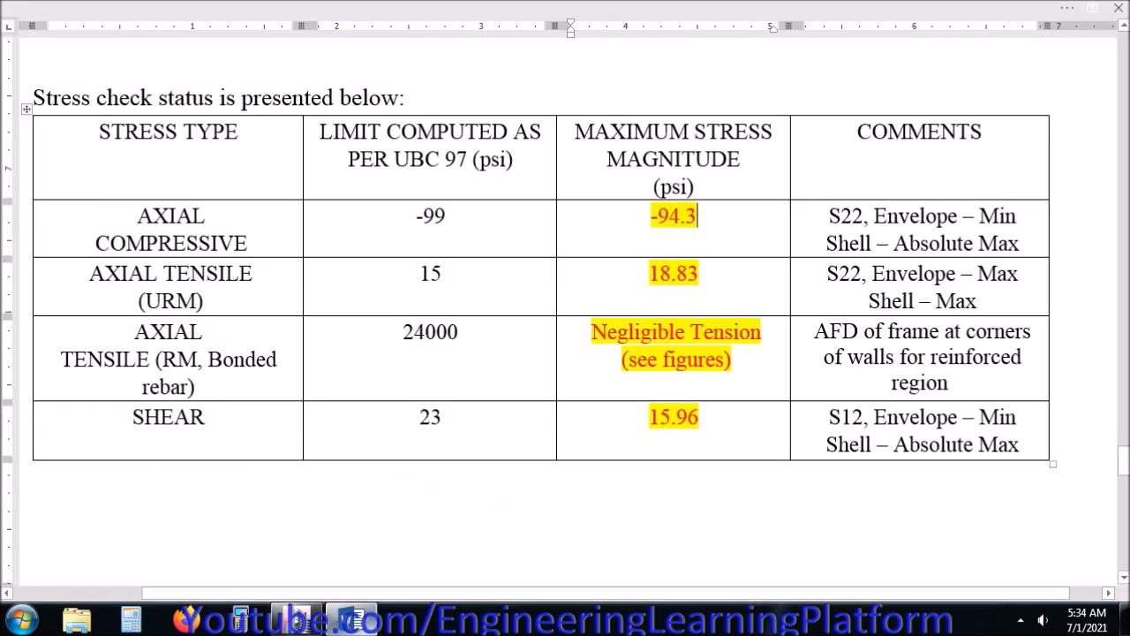
pyautogui.click(297, 620)
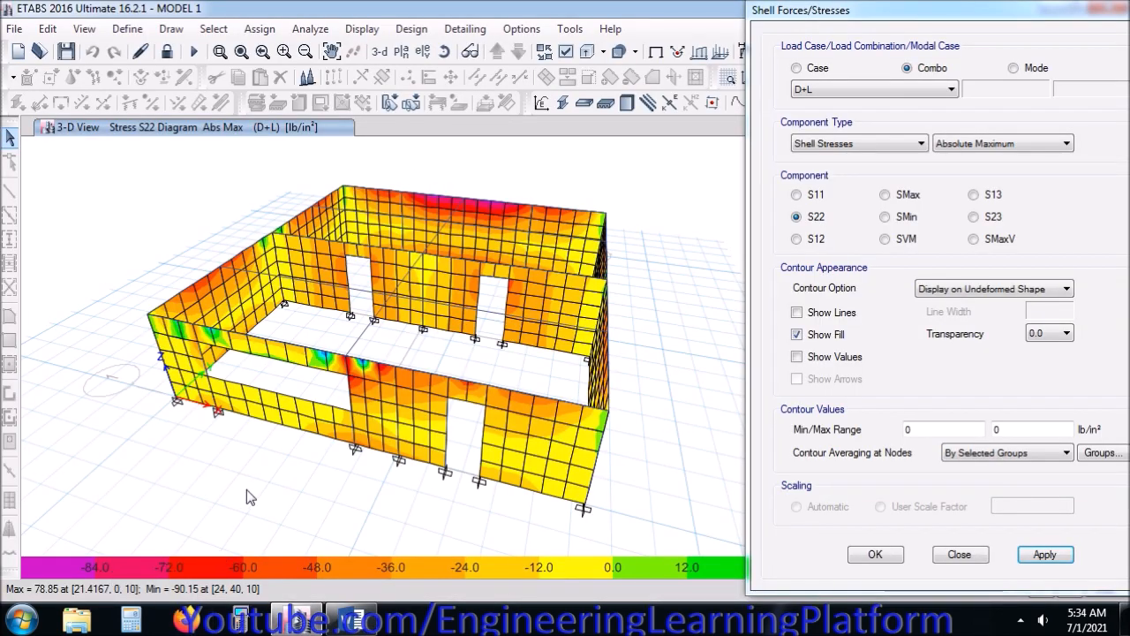
pyautogui.click(353, 620)
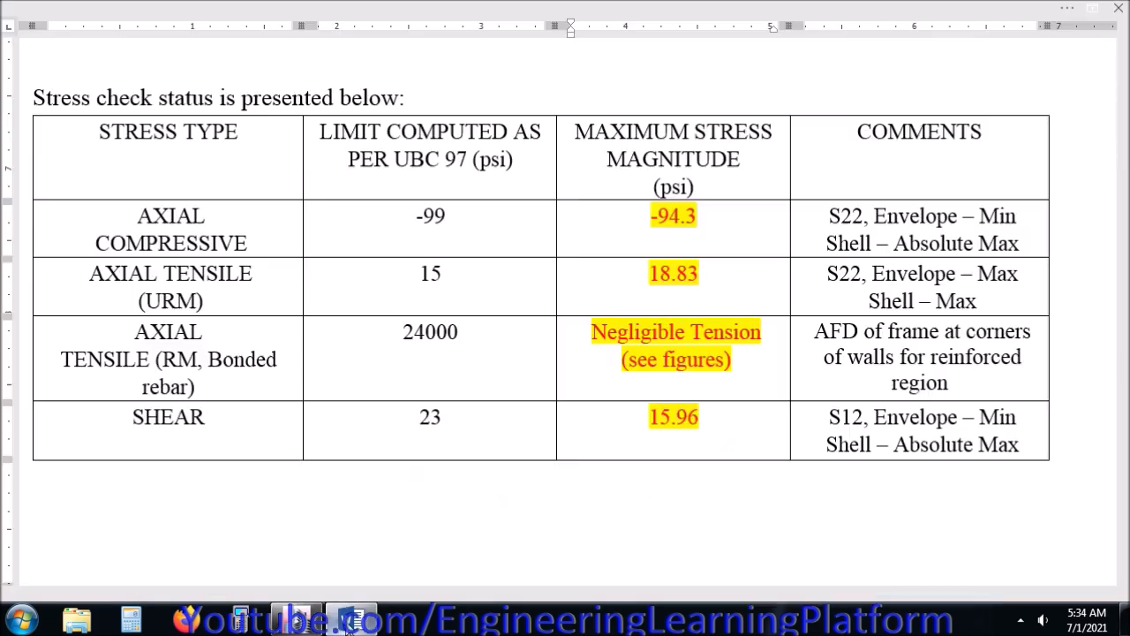
pyautogui.doubleClick(704, 277)
pyautogui.write('78.75')
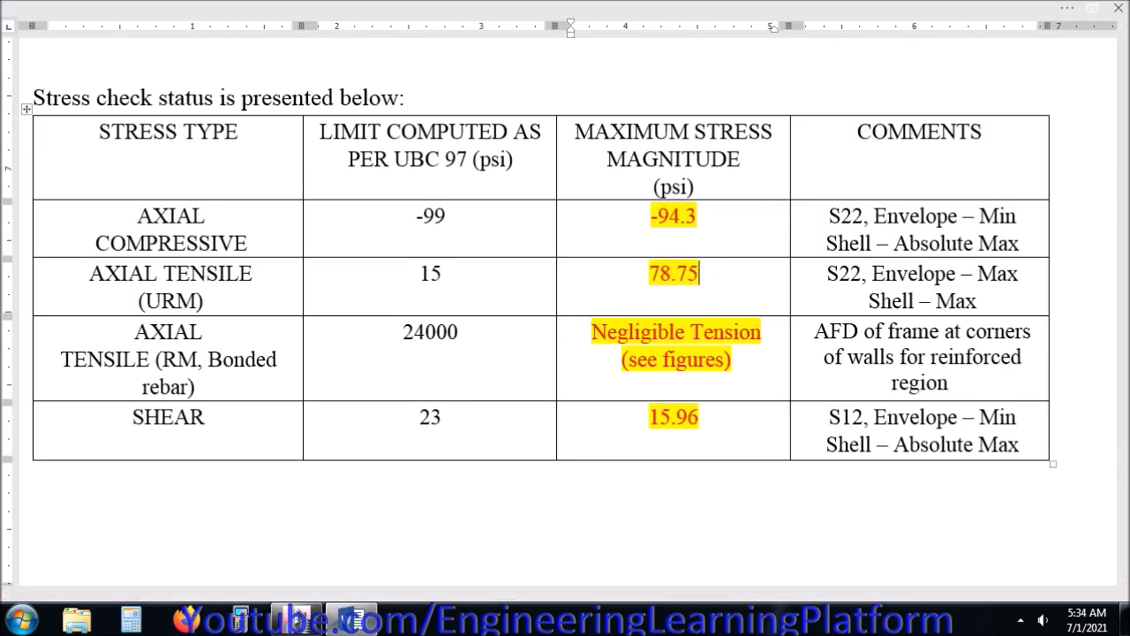
pyautogui.click(743, 375)
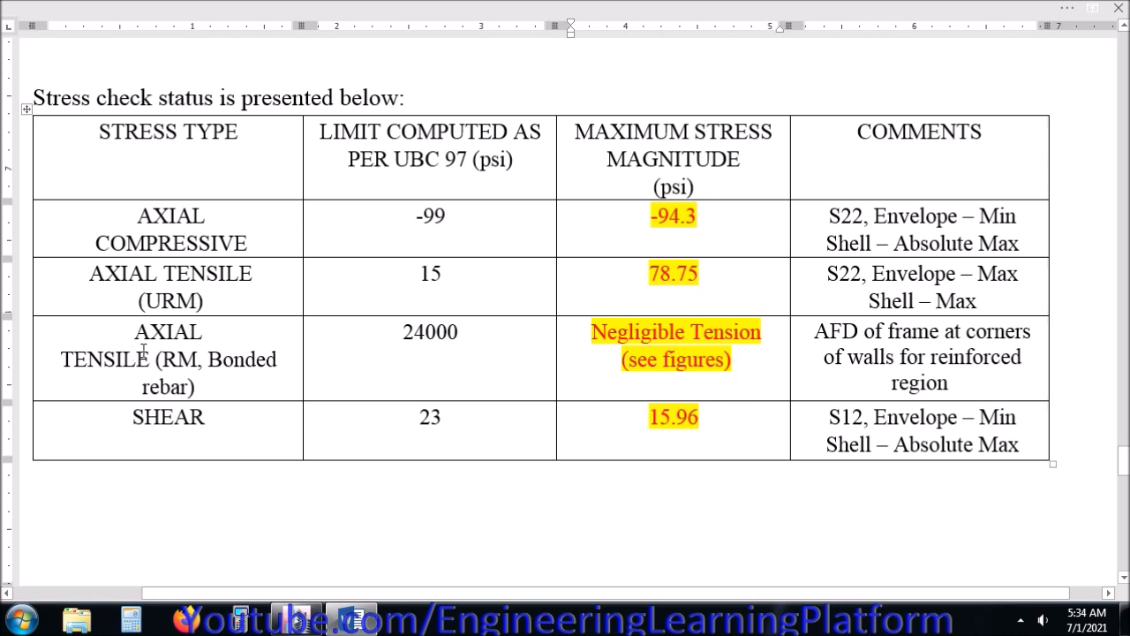
# Switch back to ETABS, close the shell stress settings and display the frames' ASD ENVELOPE Max and Min axial force diagram.
pyautogui.moveTo(296, 617)
pyautogui.click(402, 553)
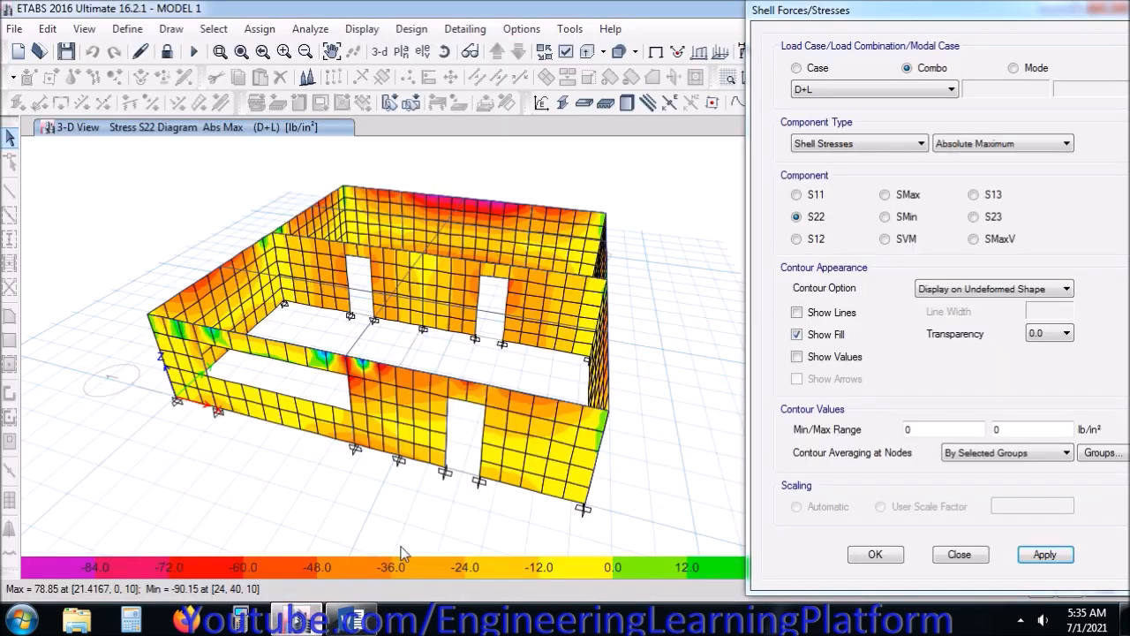
pyautogui.click(957, 554)
pyautogui.click(655, 51)
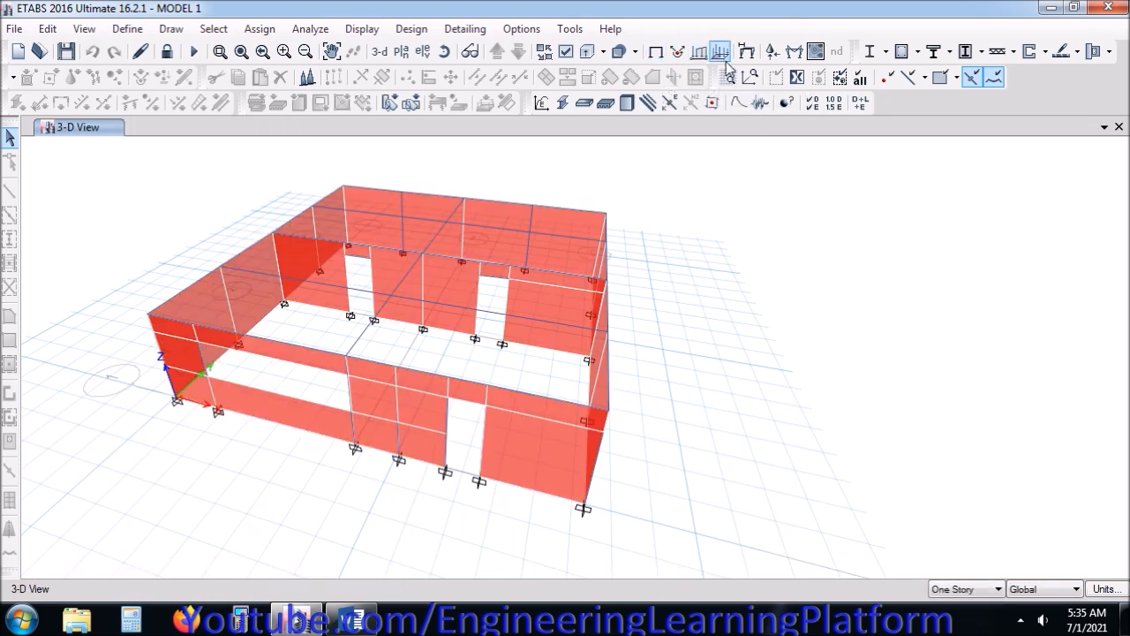
pyautogui.click(794, 52)
pyautogui.moveTo(610, 84); pyautogui.dragTo(960, 70)
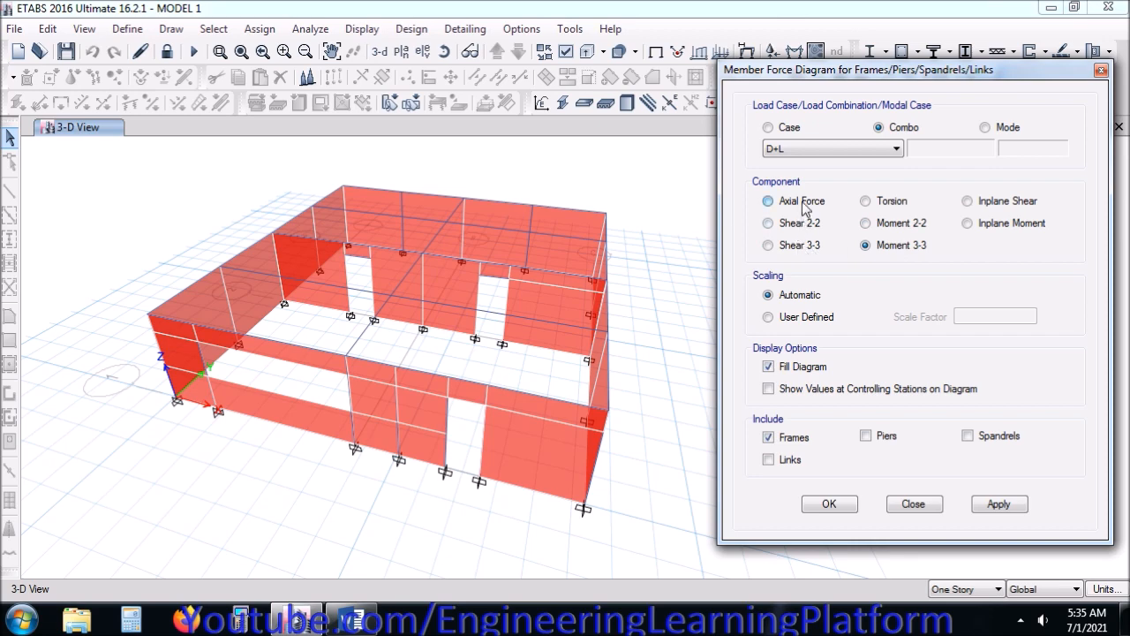
pyautogui.click(808, 148)
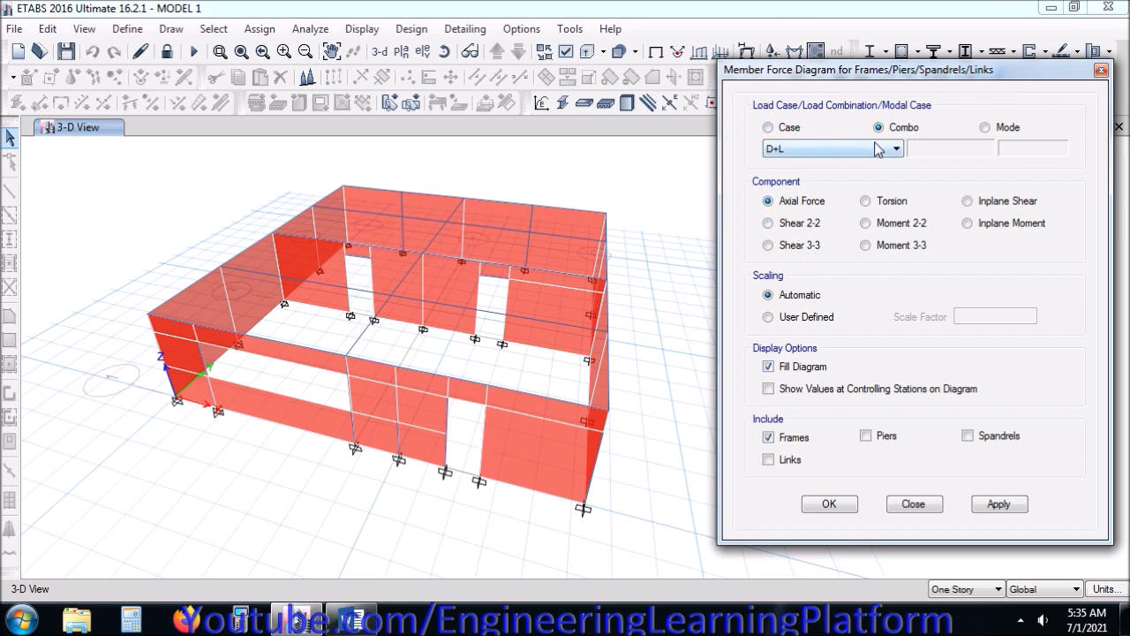
pyautogui.click(827, 239)
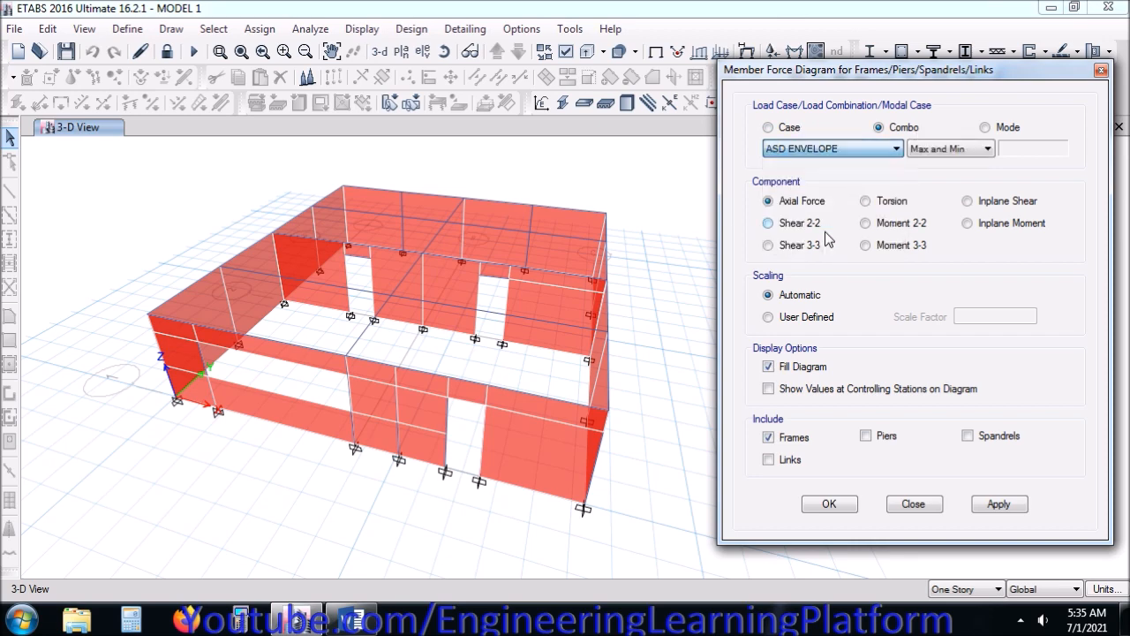
pyautogui.click(994, 507)
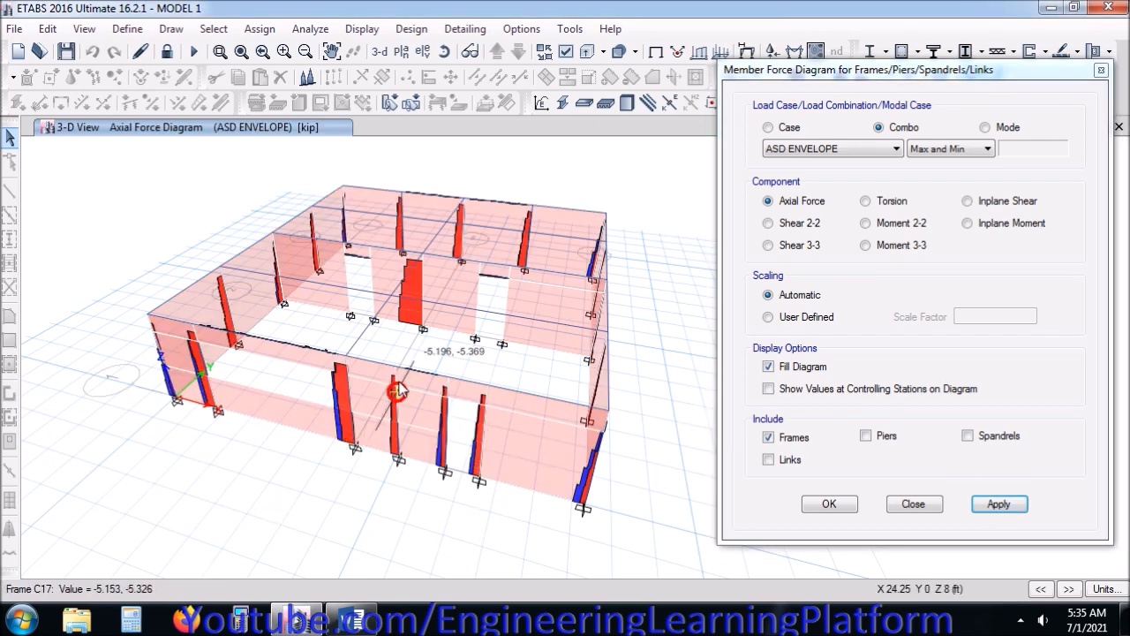
# Compare the wall frames' axial forces with the axial tensile (RM, Bonded rebar) row of the Word report's stress table.
pyautogui.moveTo(422, 325)
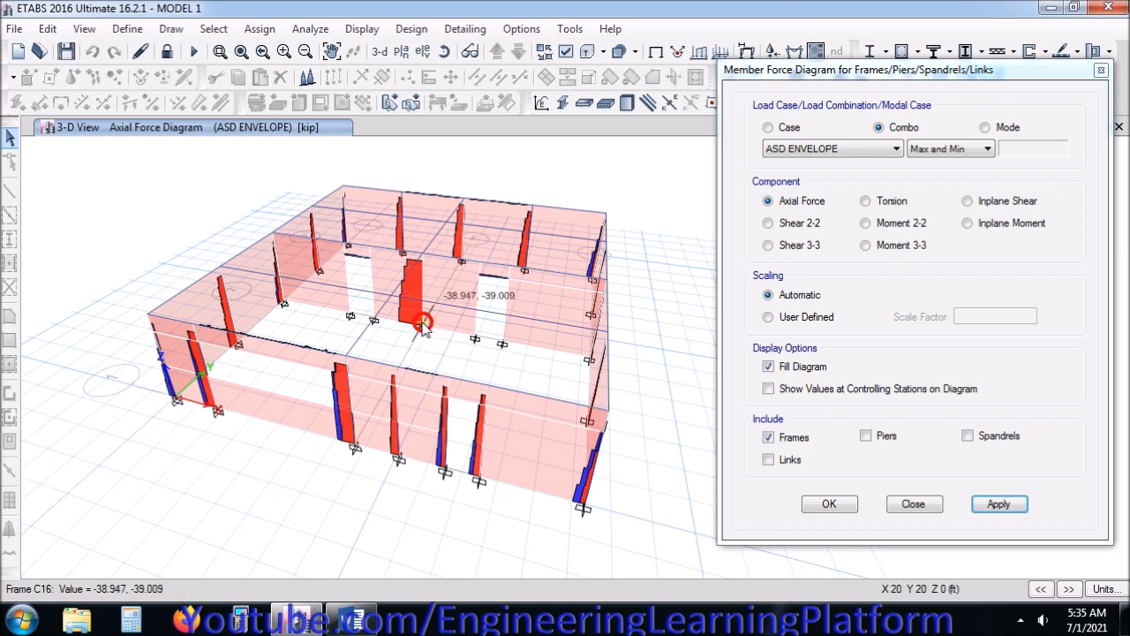
pyautogui.click(352, 620)
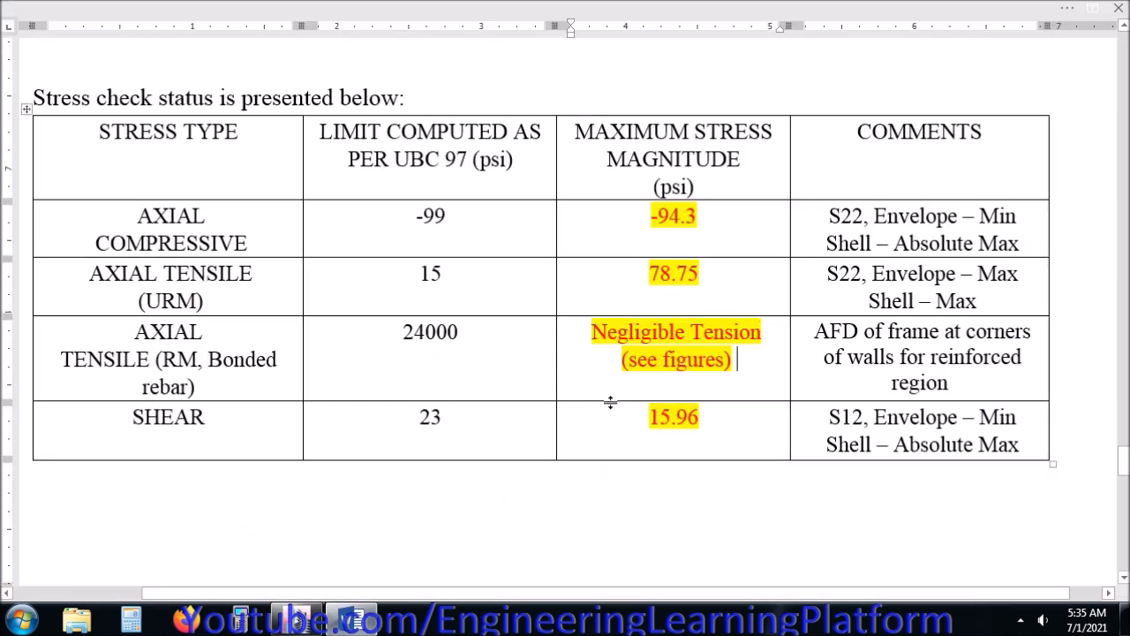
pyautogui.click(298, 620)
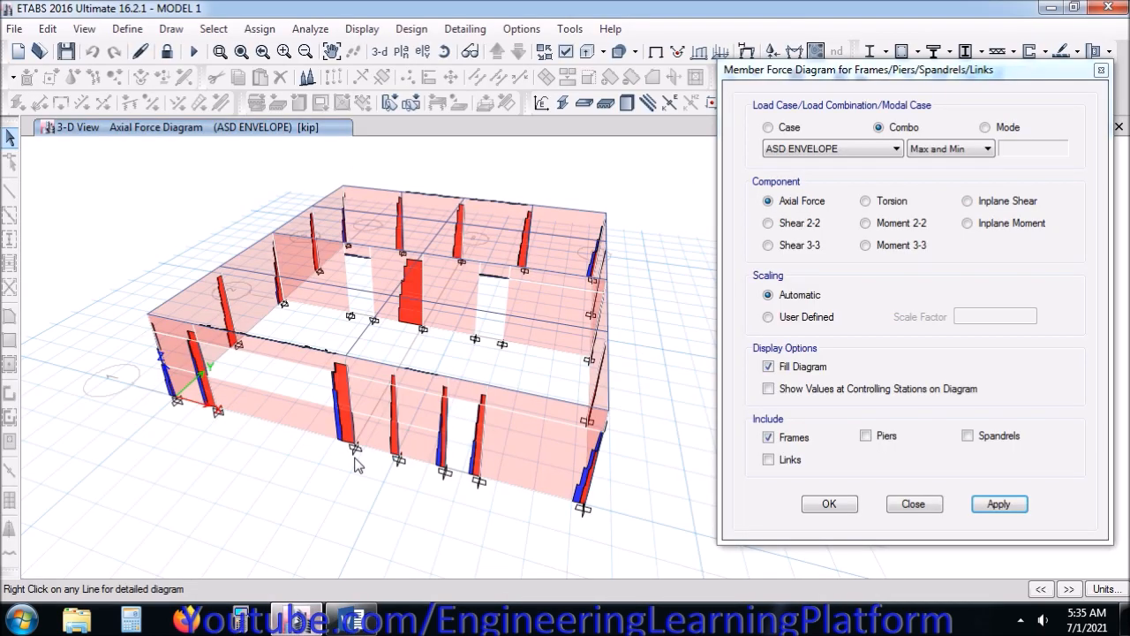
pyautogui.moveTo(424, 307)
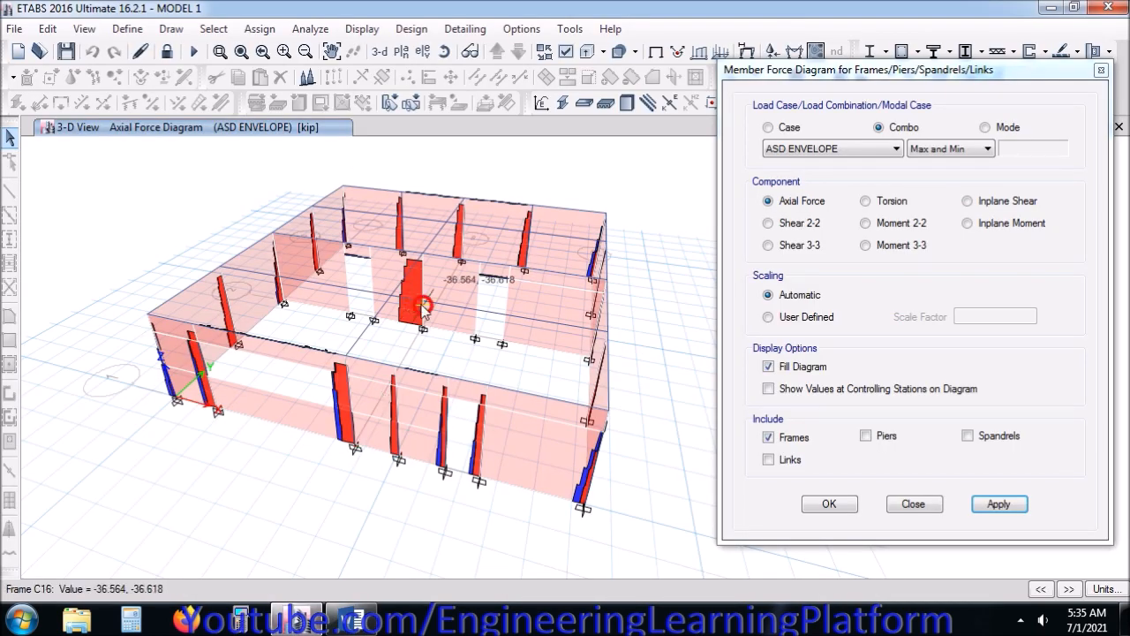
# Show only the Max values of the ASD ENVELOPE axial force diagram for the frames.
pyautogui.click(943, 148)
pyautogui.click(937, 171)
pyautogui.click(1001, 505)
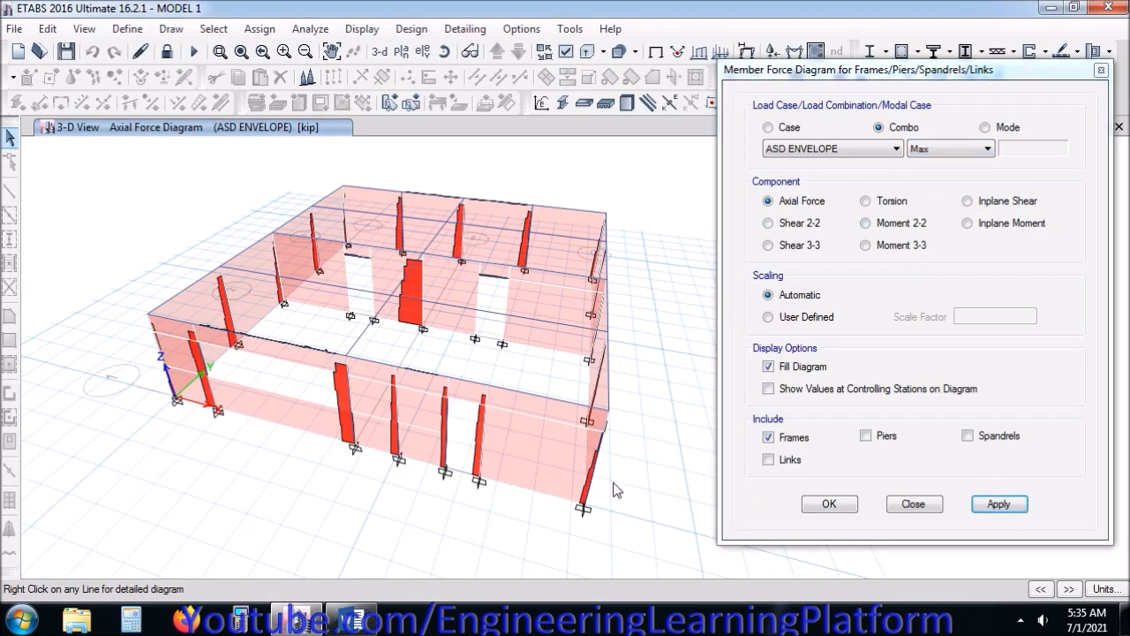
# Switch to the Word report, highlight the maximum stress in the SHEAR row of the stress table and return to ETABS.
pyautogui.moveTo(354, 434)
pyautogui.click(351, 617)
pyautogui.moveTo(707, 418); pyautogui.dragTo(648, 417)
pyautogui.moveTo(299, 622)
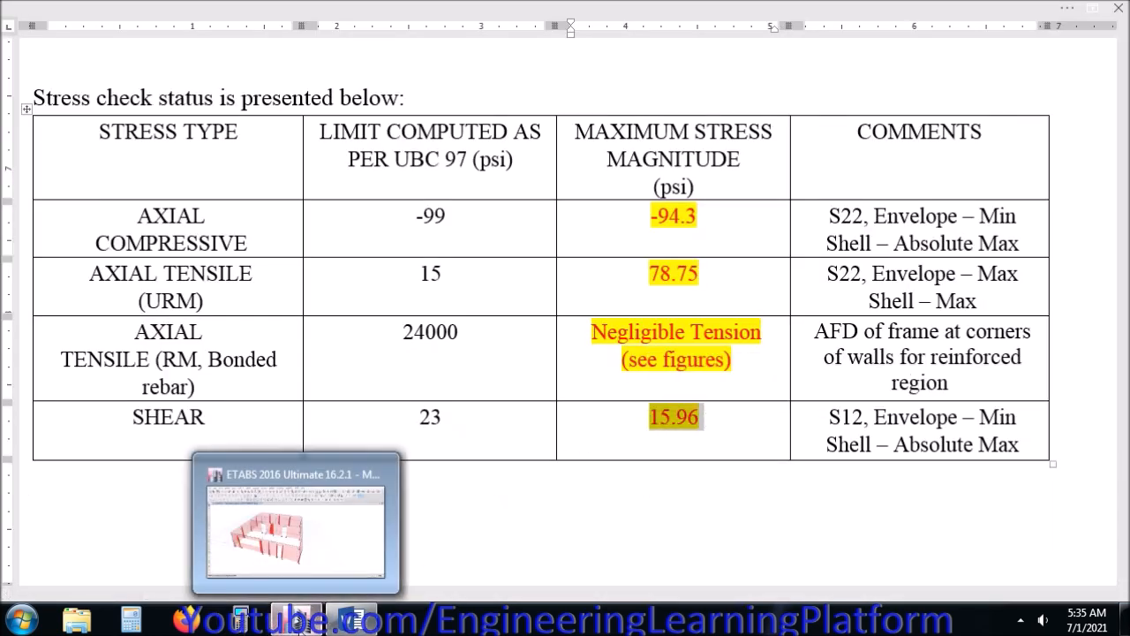
pyautogui.click(299, 621)
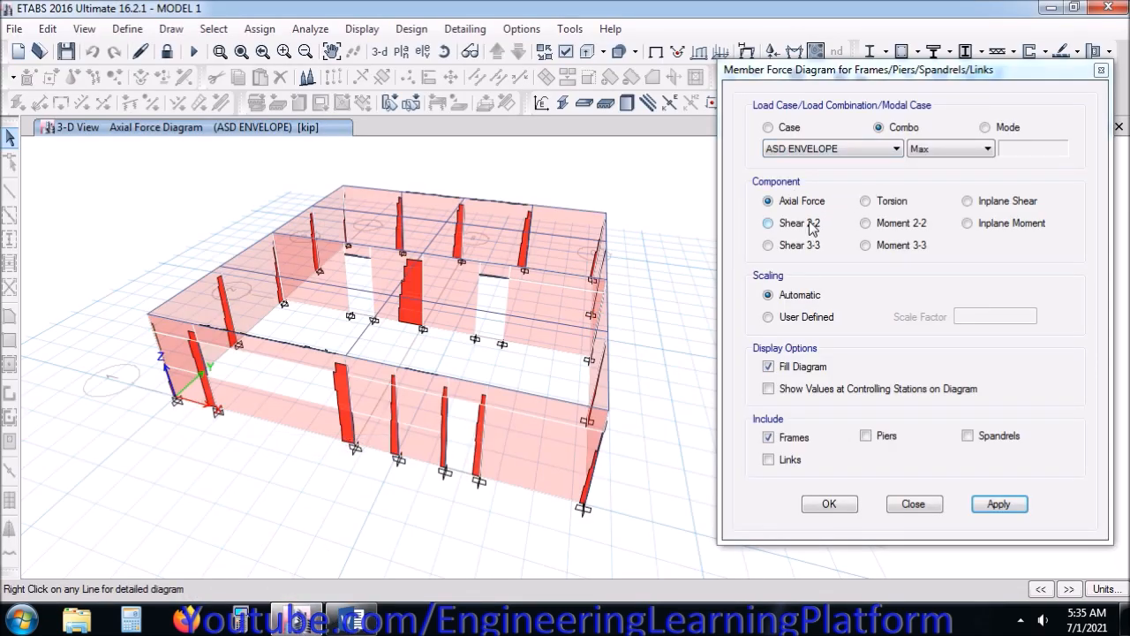
# Close the member force settings and display the S12 shell stress diagram for ASD ENVELOPE Min with Absolute Maximum values.
pyautogui.click(915, 505)
pyautogui.click(817, 52)
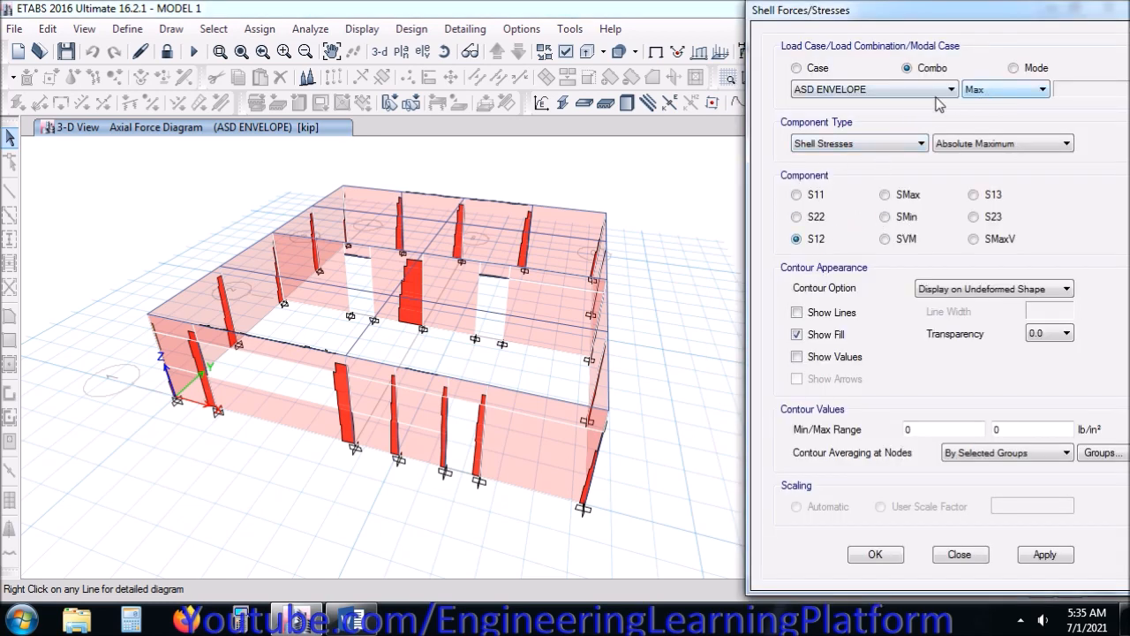
pyautogui.click(984, 94)
pyautogui.click(986, 117)
pyautogui.click(997, 89)
pyautogui.click(978, 130)
pyautogui.click(957, 146)
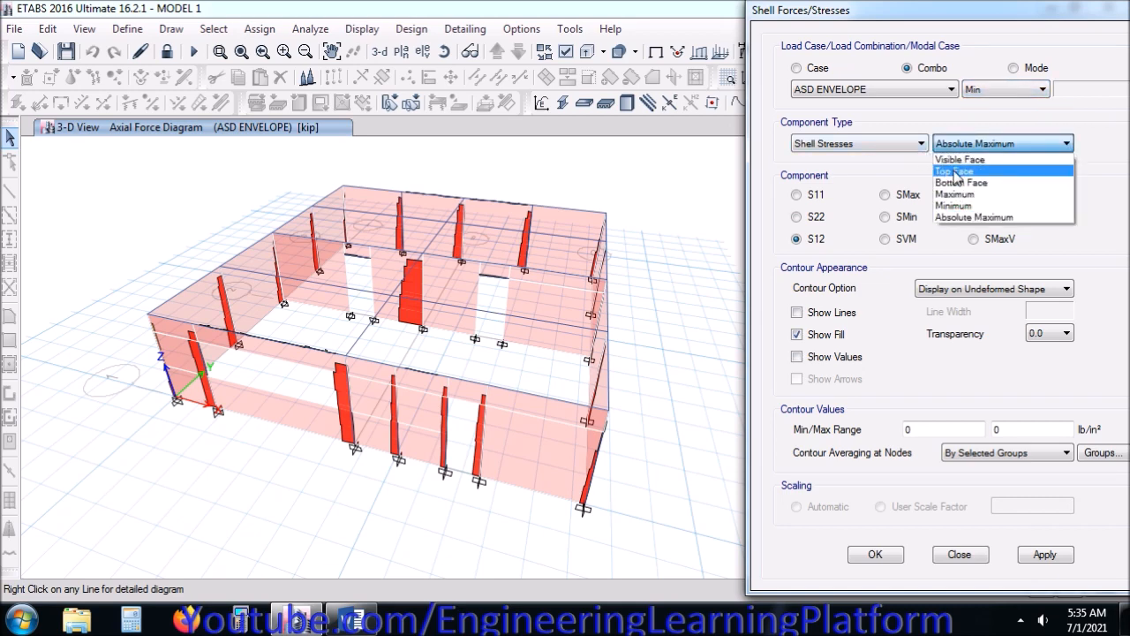
pyautogui.click(956, 218)
pyautogui.click(1044, 555)
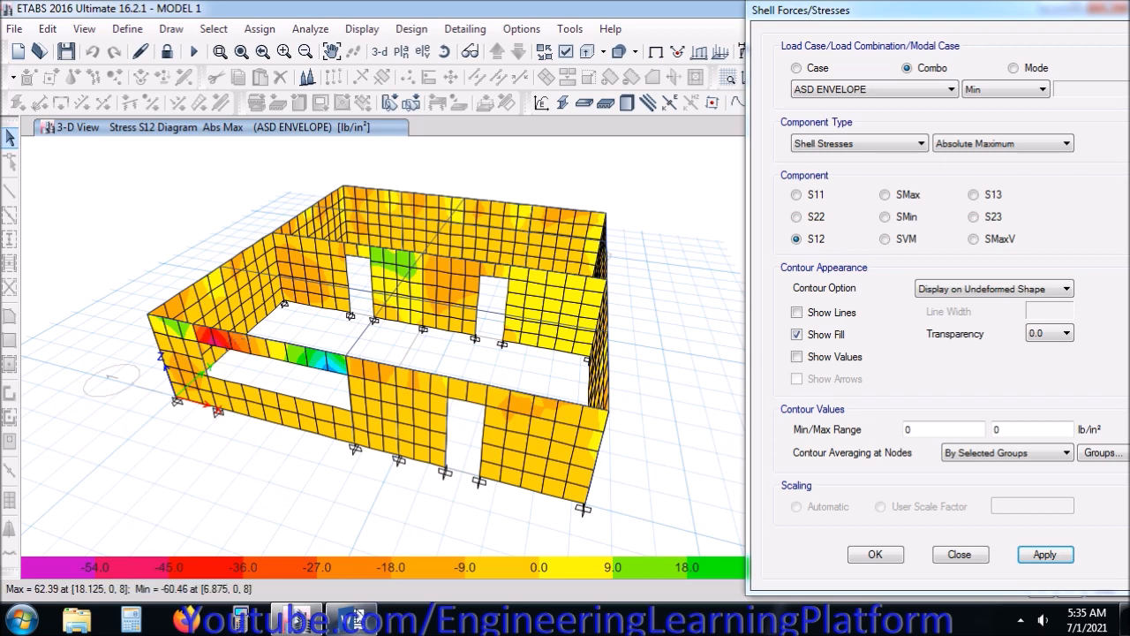
# Recheck the Word table's SHEAR row and examine the S12 stresses in ETABS around the wide opening in the grid 1 wall.
pyautogui.click(351, 621)
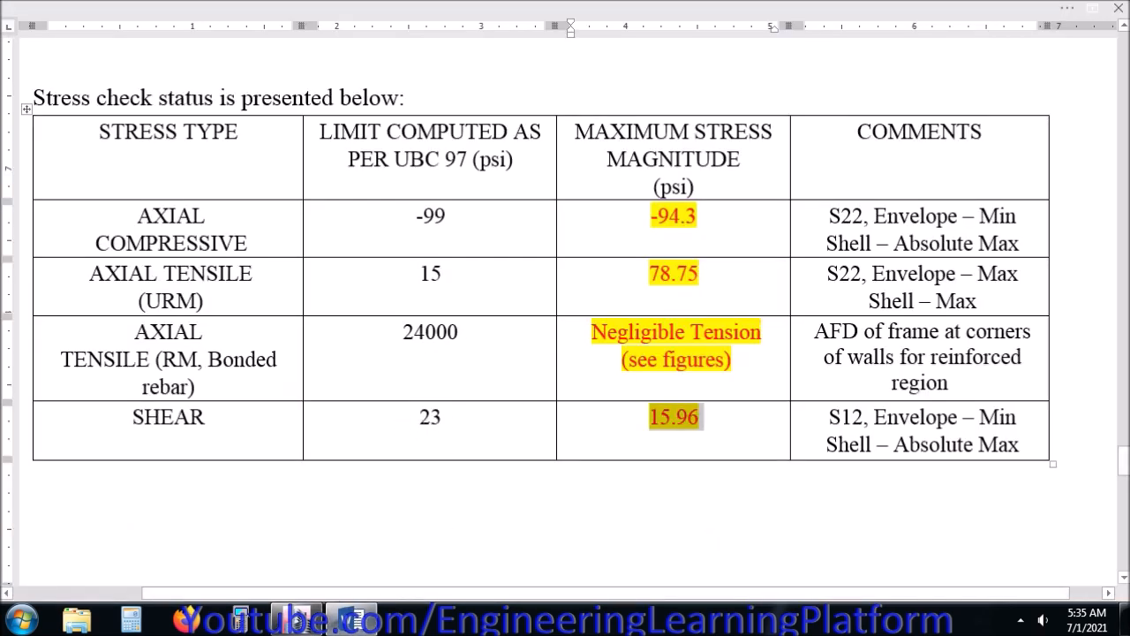
pyautogui.click(296, 621)
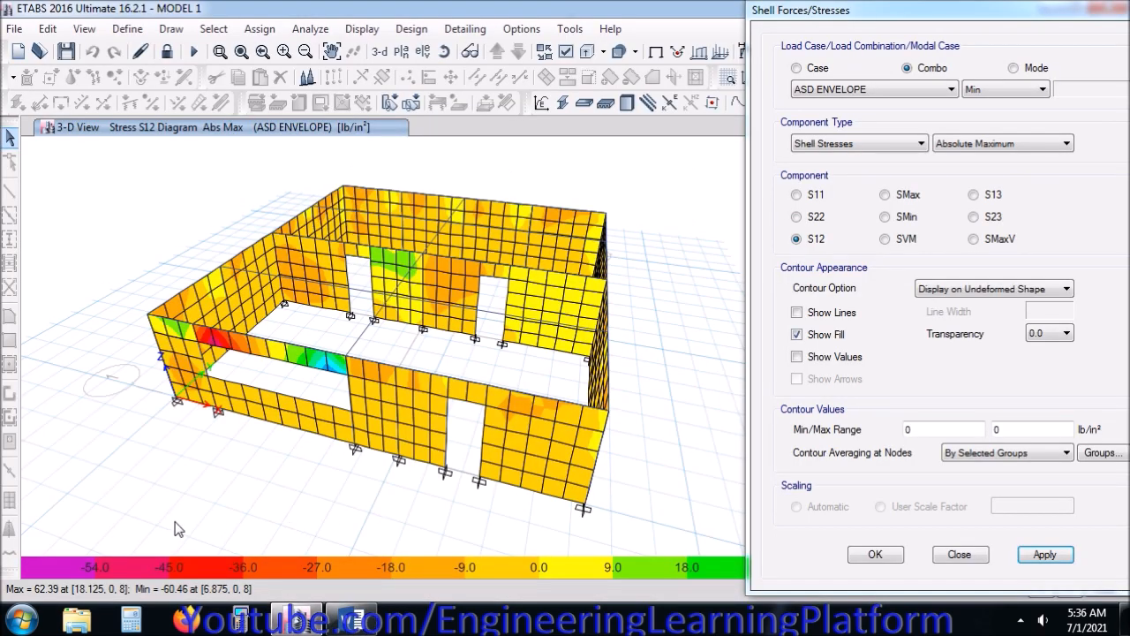
pyautogui.moveTo(211, 344)
pyautogui.moveTo(176, 401); pyautogui.dragTo(199, 416, button='middle')
pyautogui.keyDown('shift'); pyautogui.moveTo(145, 447); pyautogui.dragTo(404, 443, button='middle'); pyautogui.keyUp('shift')
pyautogui.scroll(5, 450, 414)
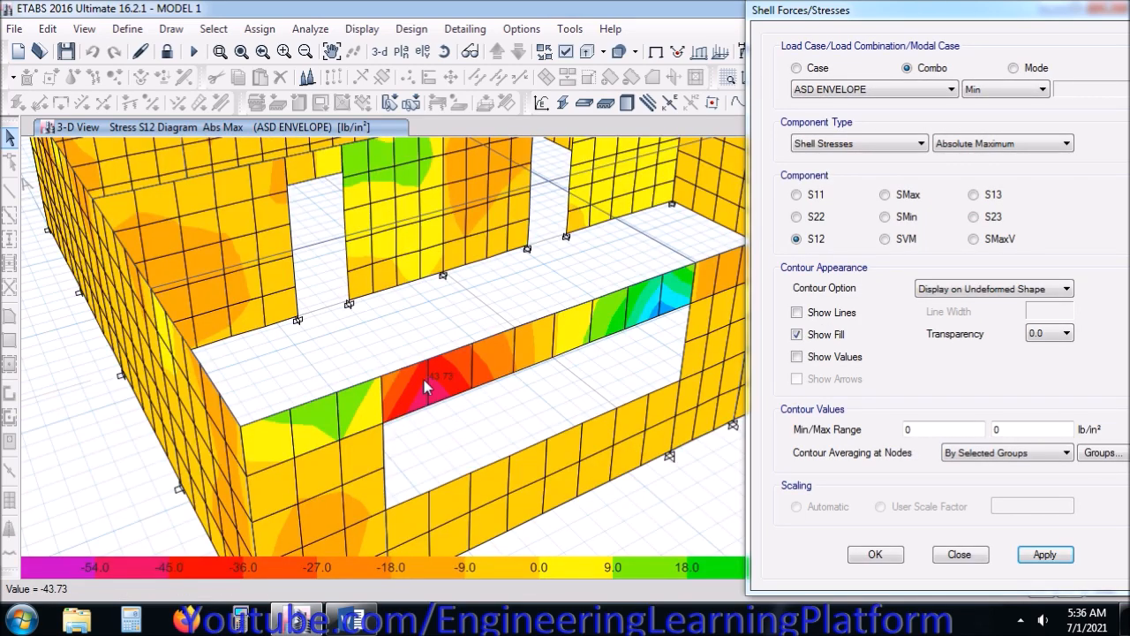
pyautogui.scroll(-5, 424, 384)
pyautogui.keyDown('shift'); pyautogui.moveTo(424, 385); pyautogui.dragTo(407, 418, button='middle'); pyautogui.keyUp('shift')
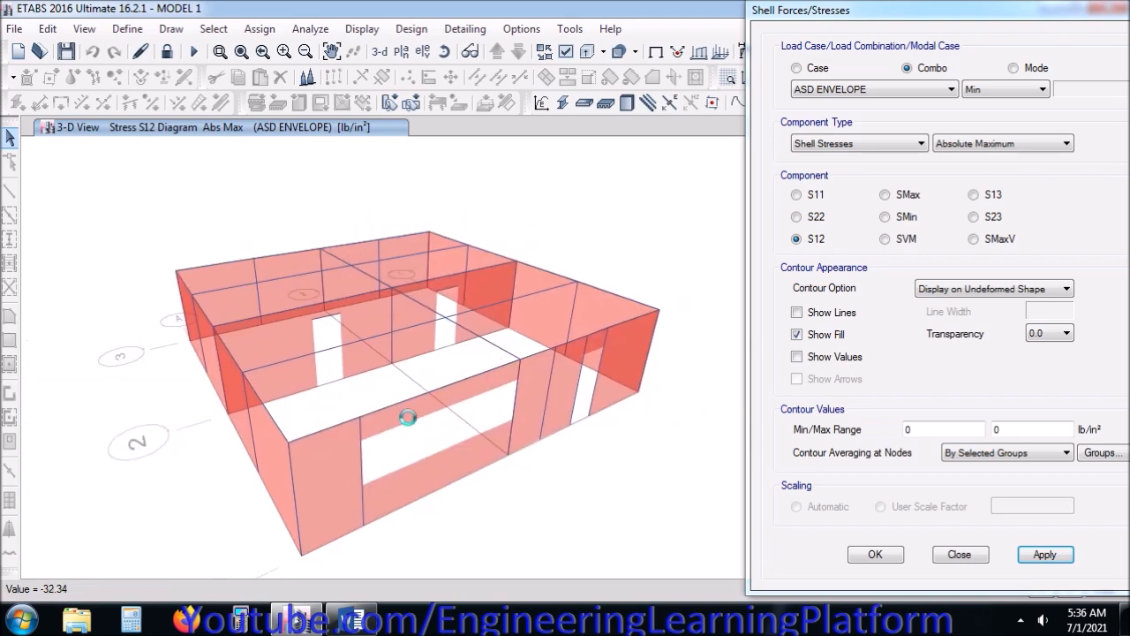
pyautogui.keyDown('shift'); pyautogui.moveTo(363, 453); pyautogui.dragTo(414, 449, button='middle'); pyautogui.keyUp('shift')
pyautogui.keyDown('shift'); pyautogui.moveTo(499, 466); pyautogui.dragTo(274, 401, button='middle'); pyautogui.keyUp('shift')
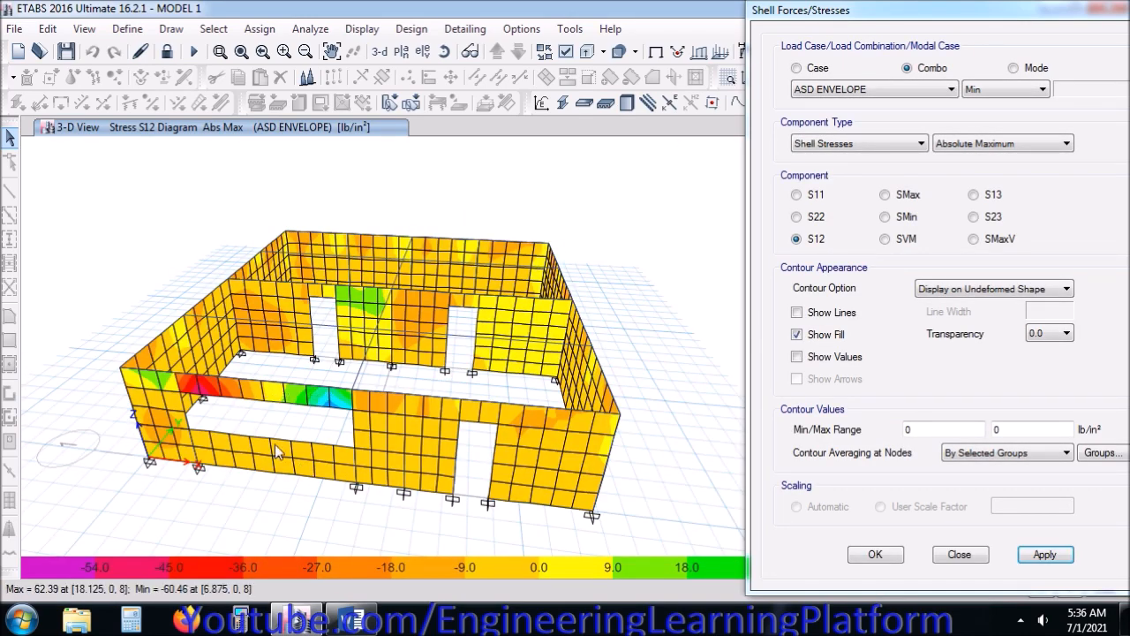
# Unlock the analysed model and open the elevation view of grid line 1.
pyautogui.click(167, 51)
pyautogui.click(568, 381)
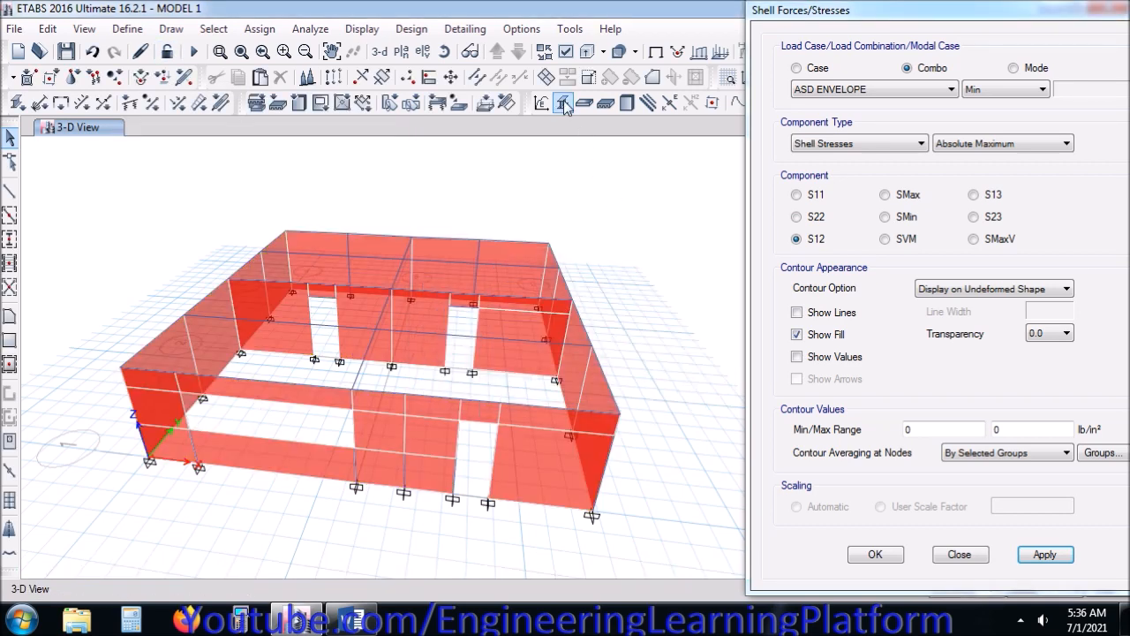
pyautogui.click(425, 78)
pyautogui.click(447, 250)
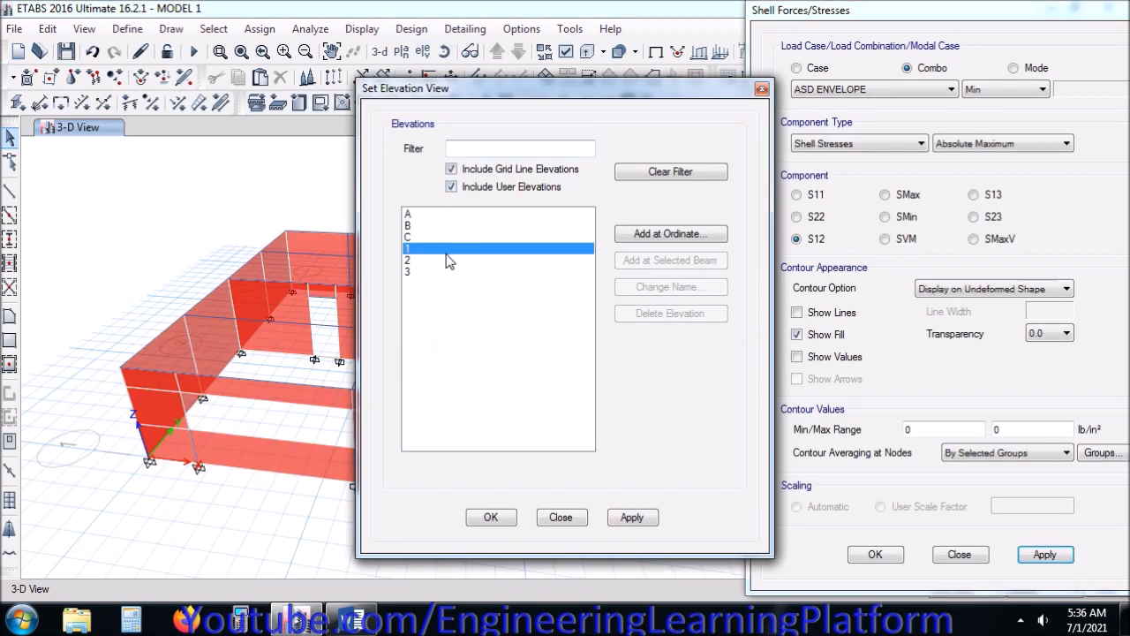
pyautogui.click(491, 518)
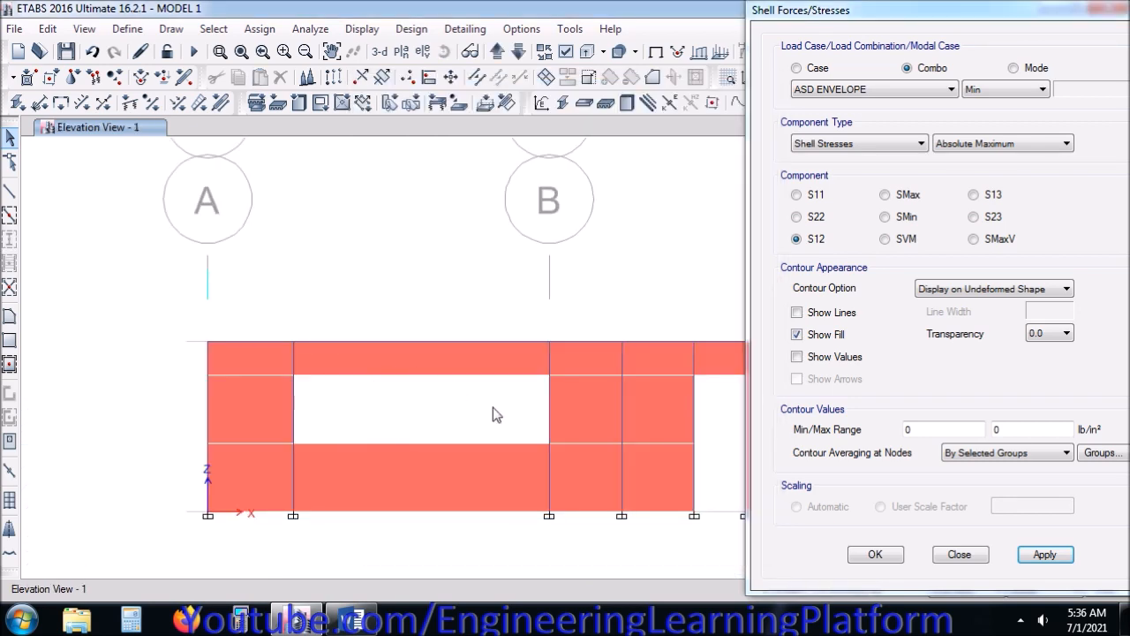
# Start drawing frame objects and enable snapping to line ends and midpoints.
pyautogui.click(12, 192)
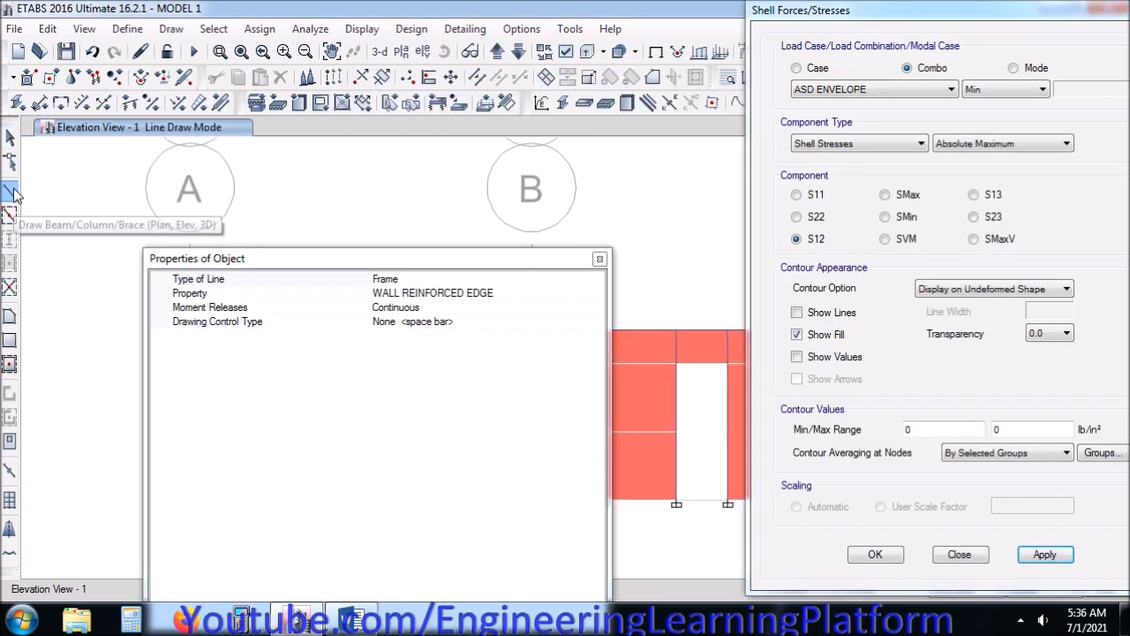
pyautogui.click(600, 259)
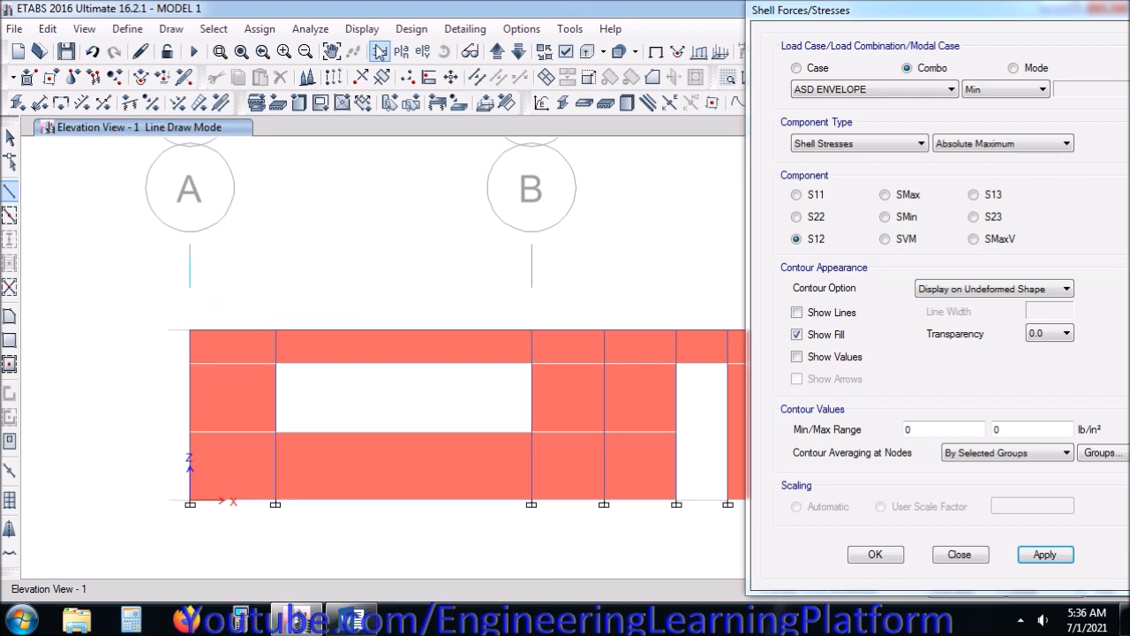
pyautogui.click(171, 29)
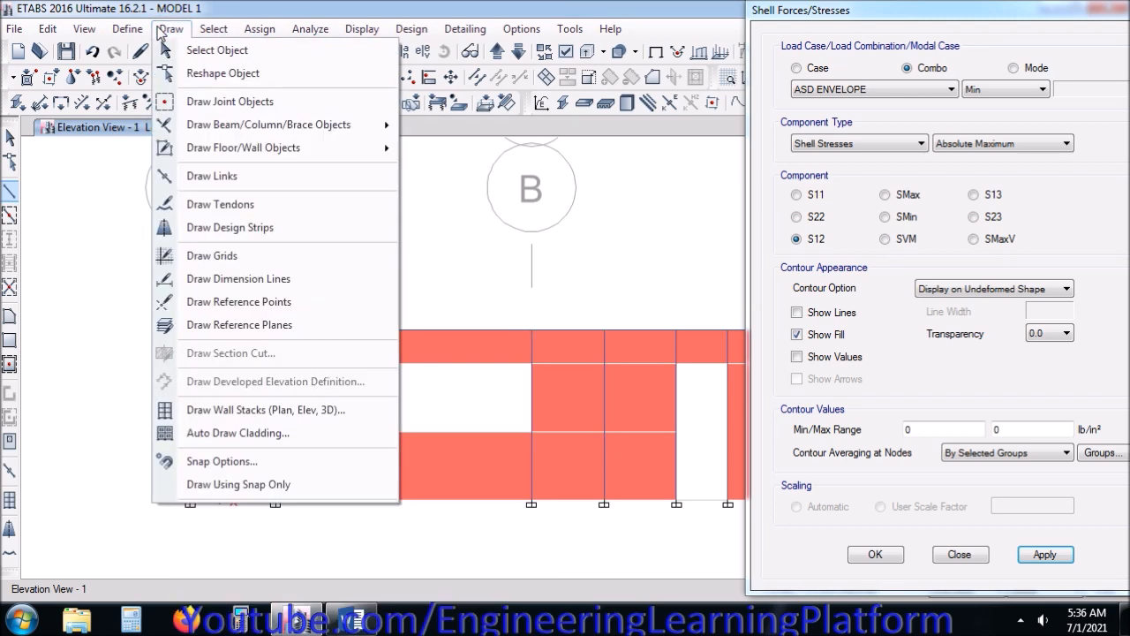
pyautogui.click(243, 461)
pyautogui.click(328, 168)
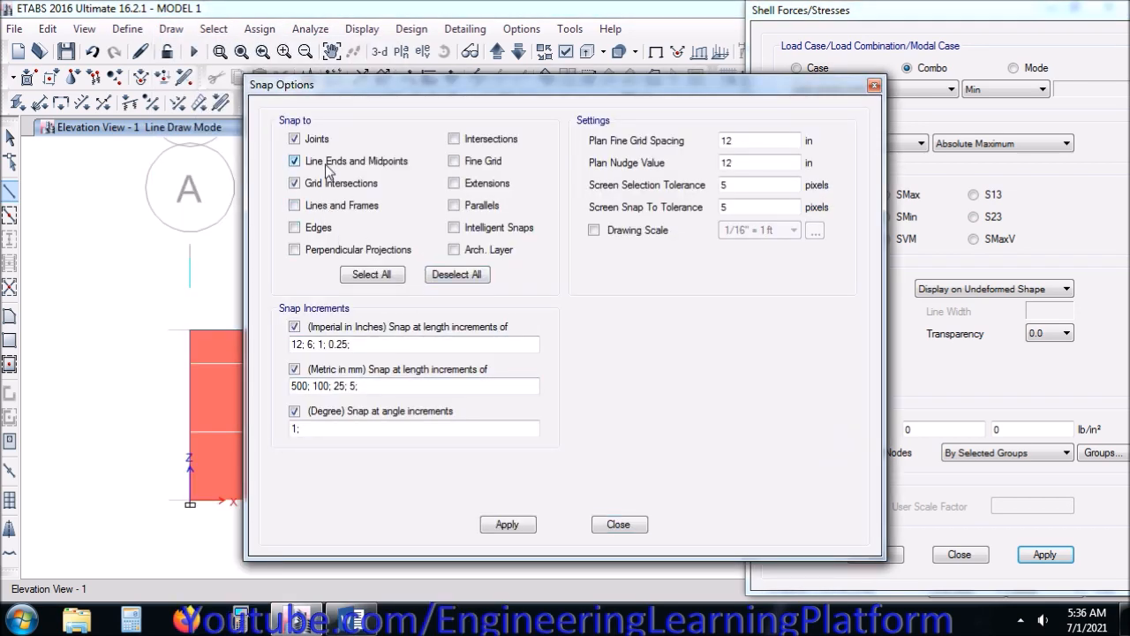
pyautogui.click(532, 529)
pyautogui.click(595, 530)
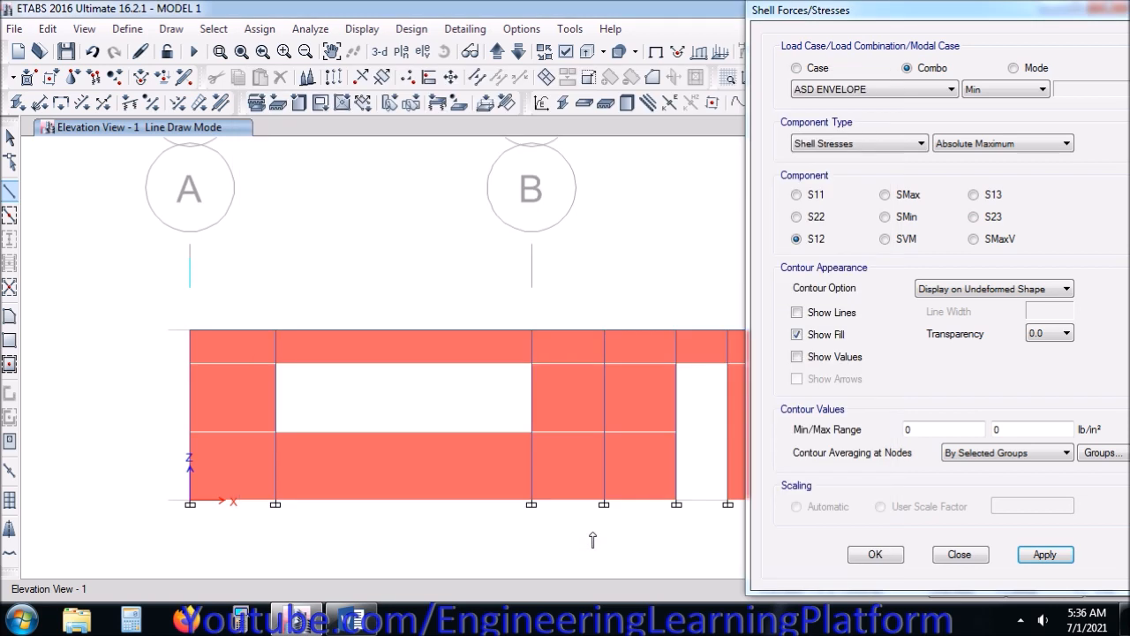
# Draw a vertical WALL REINFORCED EDGE frame from Base to Story1 through the middle of the wide opening between grids A and B.
pyautogui.click(403, 501)
pyautogui.click(403, 332)
pyautogui.press('Escape')
pyautogui.press('Escape')
pyautogui.click(391, 360)
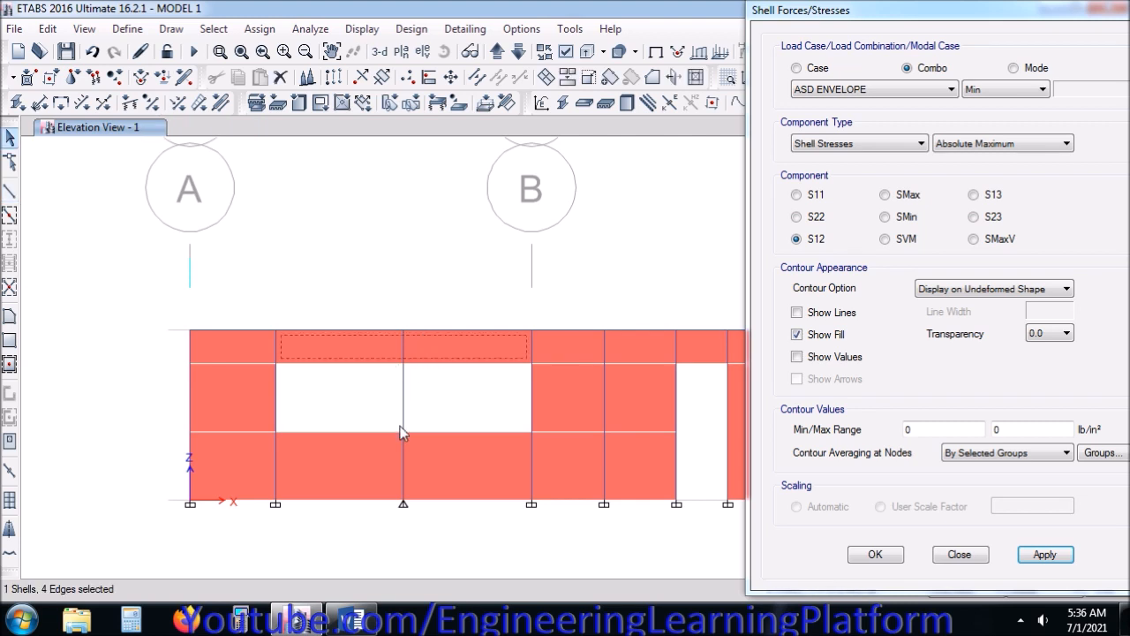
# Draw horizontal frames with property None along the upper and lower edges of the wide wall opening.
pyautogui.click(10, 191)
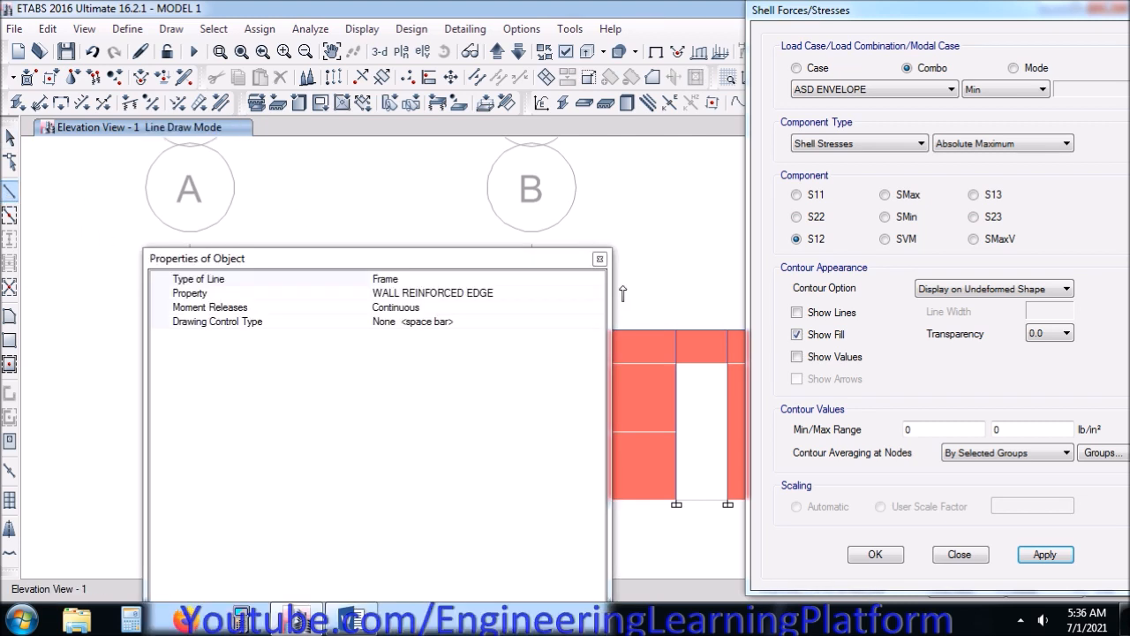
pyautogui.click(598, 294)
pyautogui.click(396, 338)
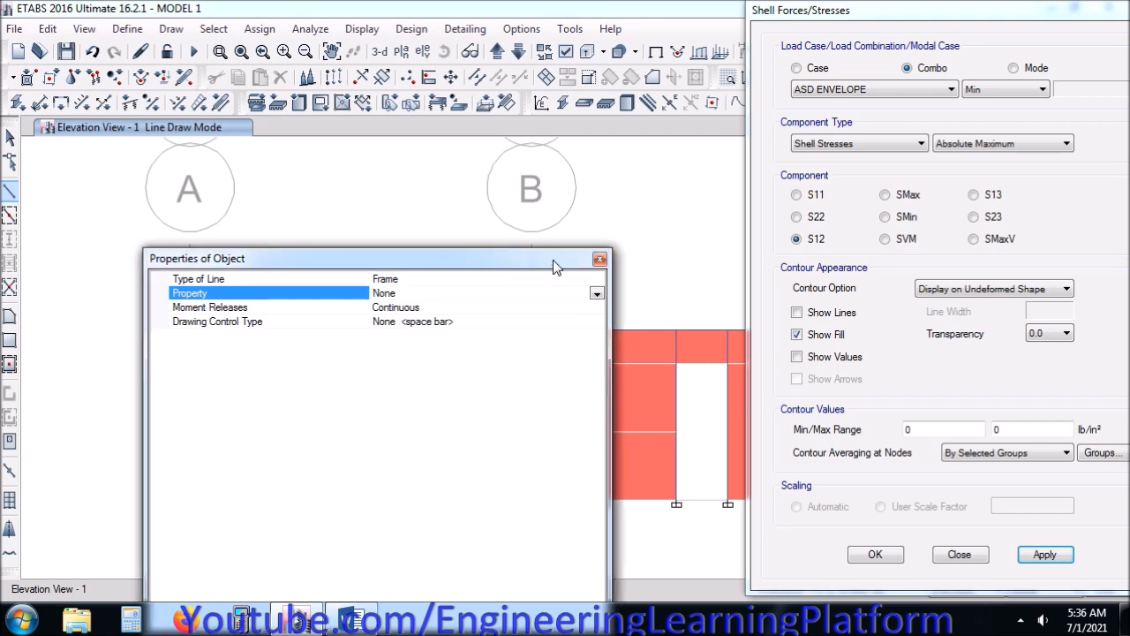
pyautogui.click(599, 259)
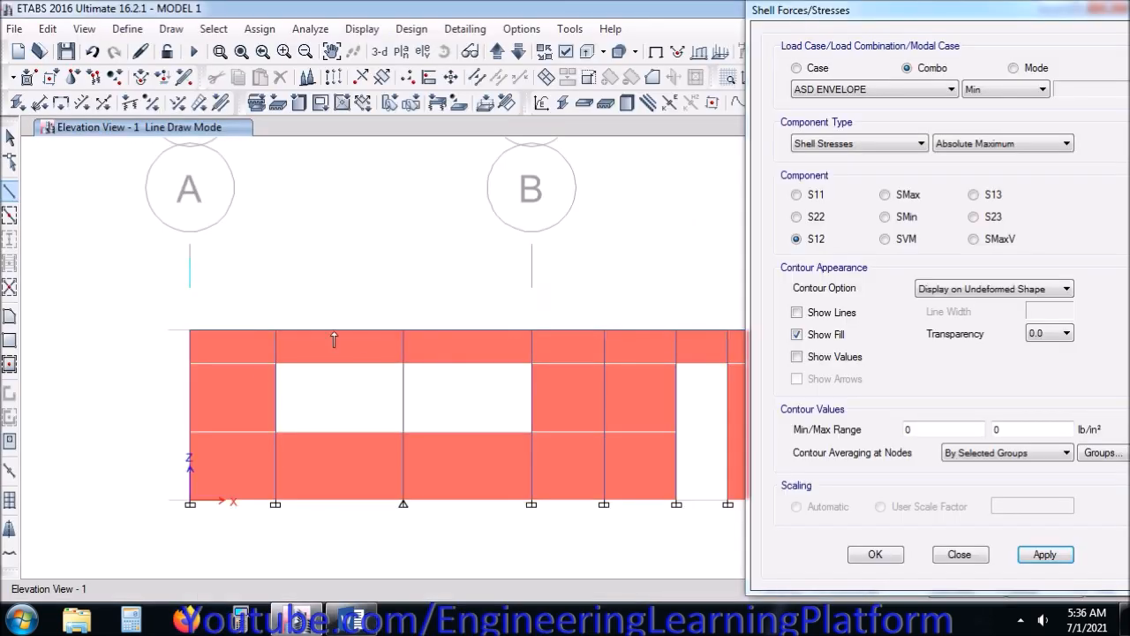
pyautogui.click(276, 364)
pyautogui.click(531, 363)
pyautogui.press('Escape')
pyautogui.click(276, 432)
pyautogui.click(532, 432)
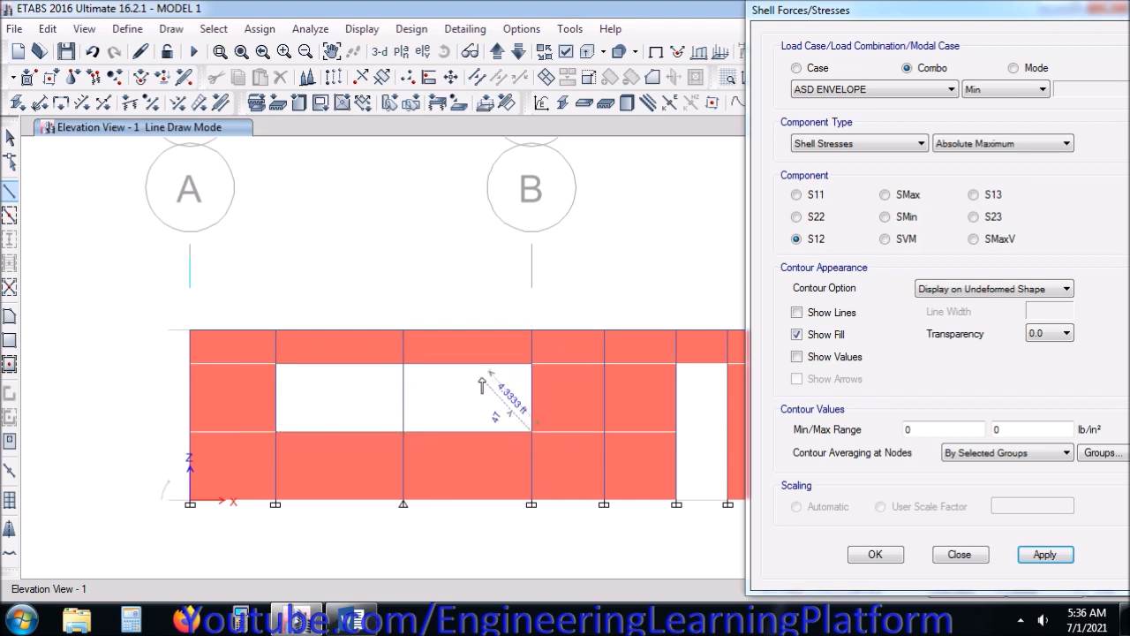
pyautogui.press('Escape')
# Divide the vertical frame and both horizontal frames at their intersections with the selected frames and joints.
pyautogui.click(393, 408)
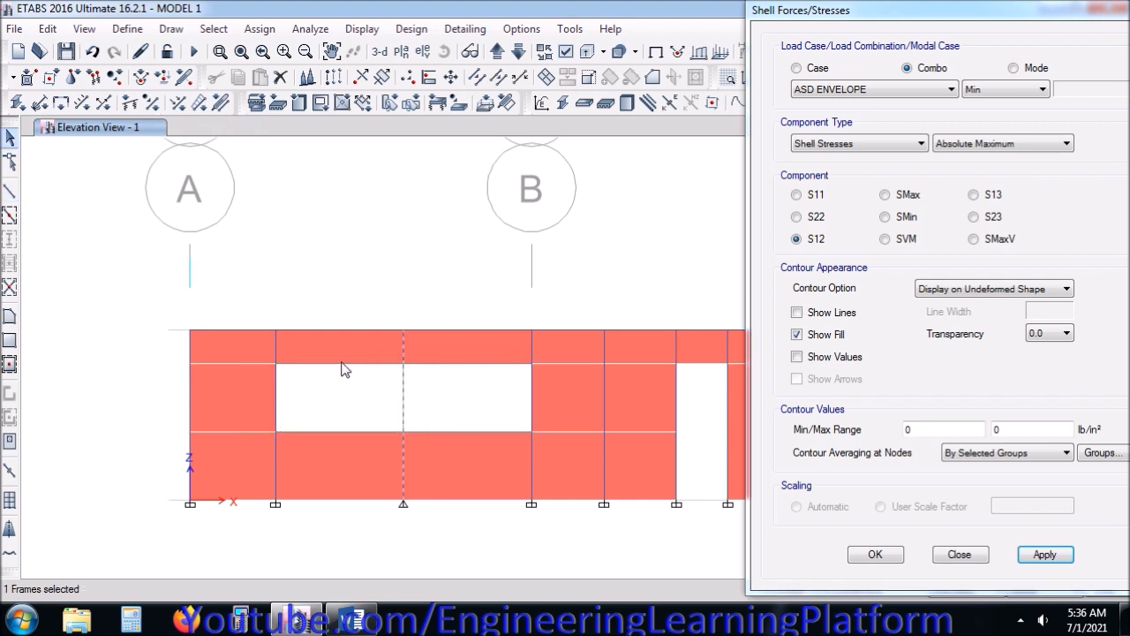
pyautogui.moveTo(262, 354); pyautogui.dragTo(547, 453)
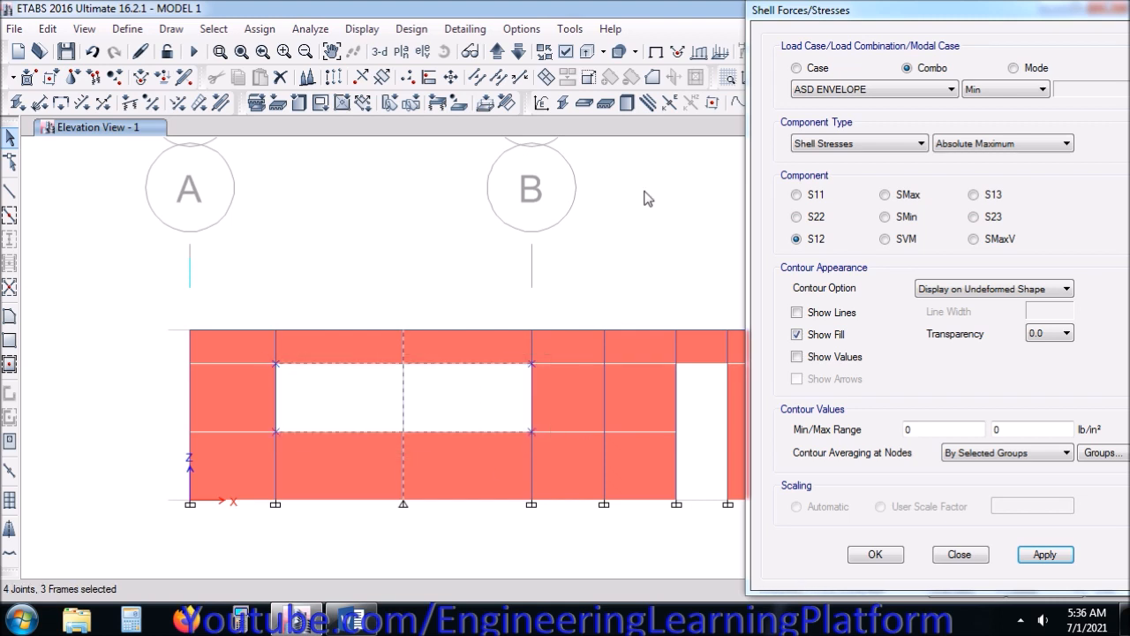
pyautogui.click(542, 78)
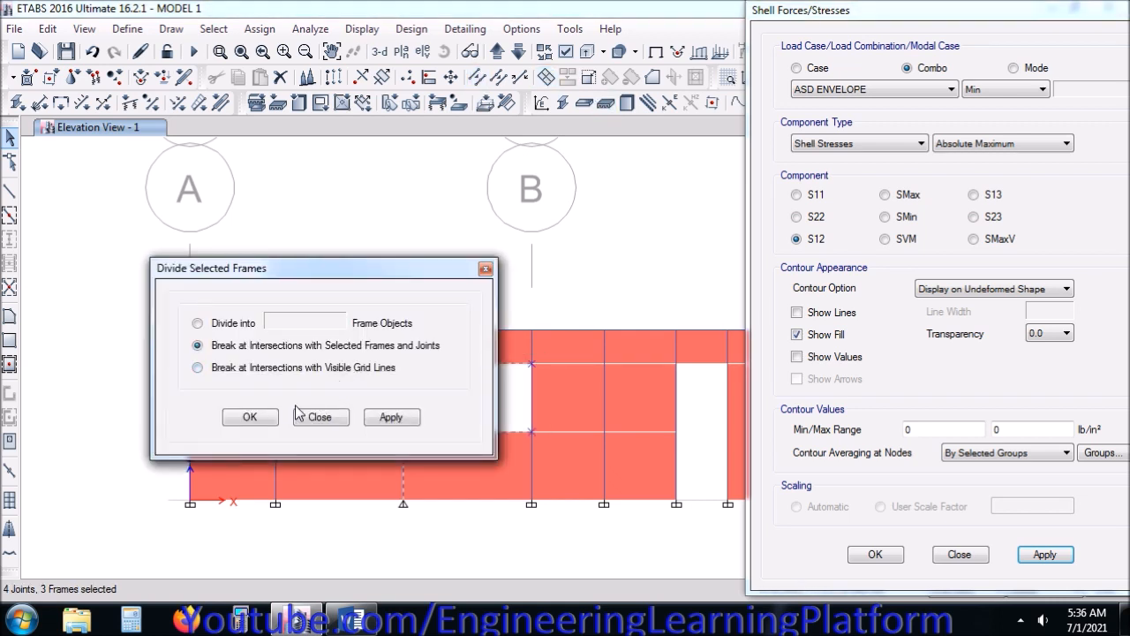
pyautogui.click(251, 417)
# Divide the wall shells above and below the opening at the selected joints on the vertical frame, then check the divided panels.
pyautogui.click(403, 364)
pyautogui.click(435, 343)
pyautogui.click(422, 455)
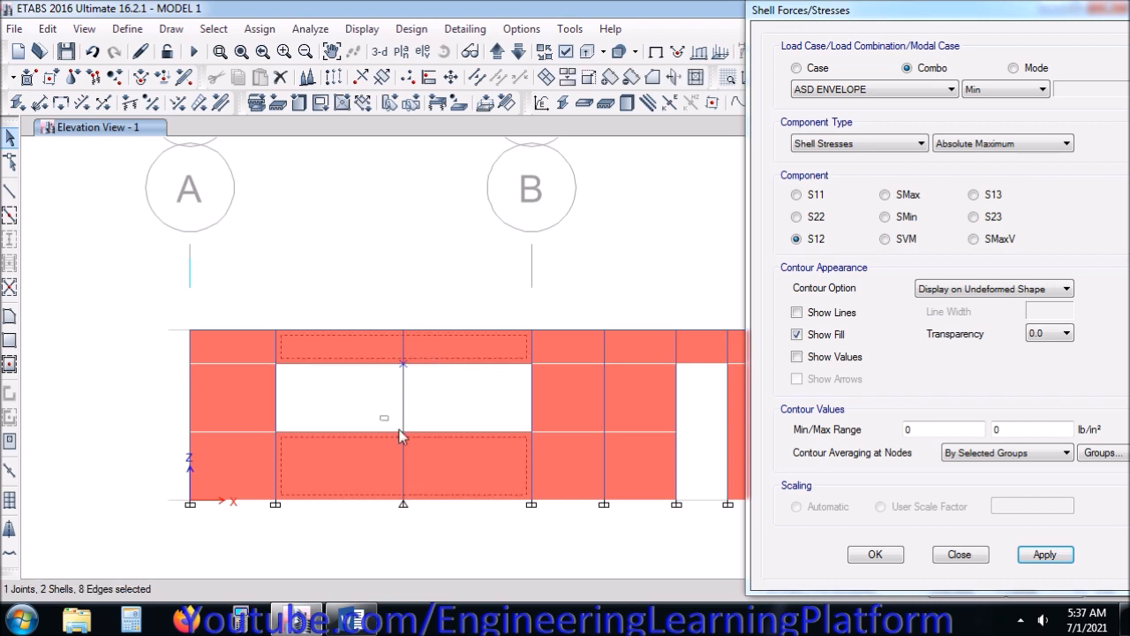
pyautogui.click(544, 78)
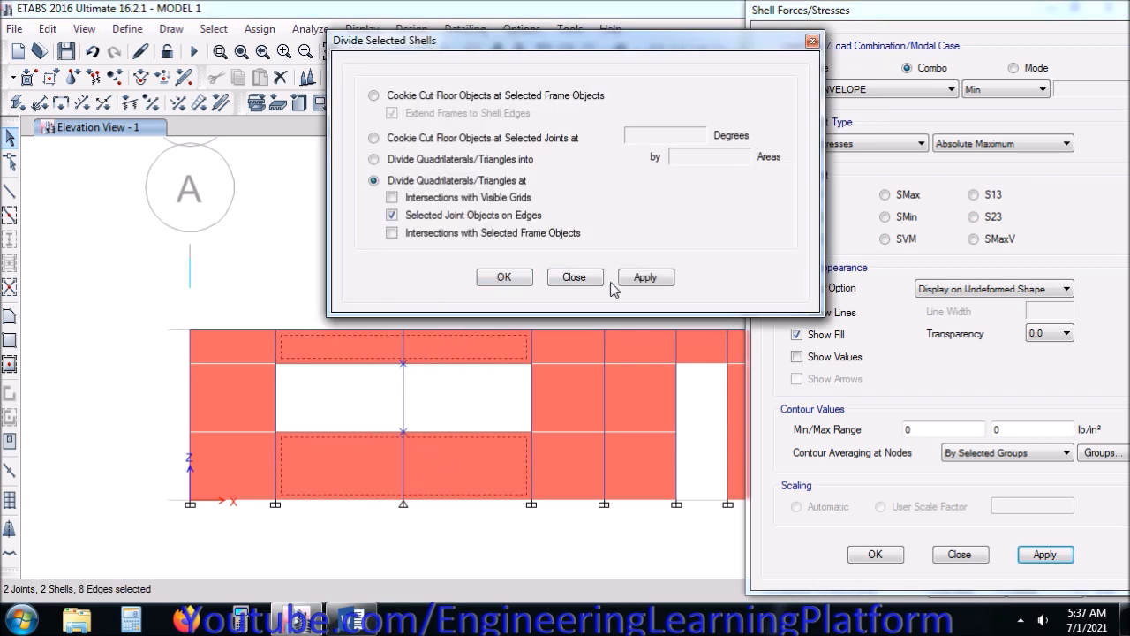
pyautogui.click(638, 279)
pyautogui.click(512, 276)
pyautogui.click(466, 347)
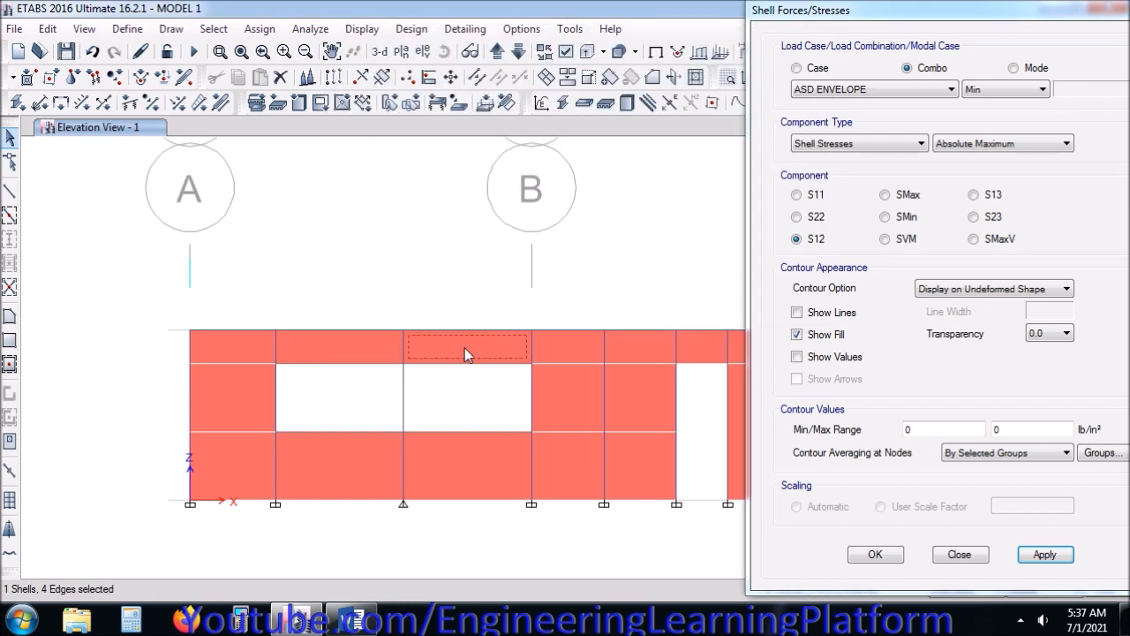
pyautogui.click(465, 350)
pyautogui.click(442, 468)
pyautogui.click(442, 467)
# Divide the Story1 beam above the opening at the top joint of the new vertical frame.
pyautogui.click(416, 355)
pyautogui.click(403, 330)
pyautogui.click(417, 344)
pyautogui.click(402, 331)
pyautogui.click(394, 327)
pyautogui.click(394, 327)
pyautogui.moveTo(423, 354); pyautogui.dragTo(425, 347)
pyautogui.click(423, 328)
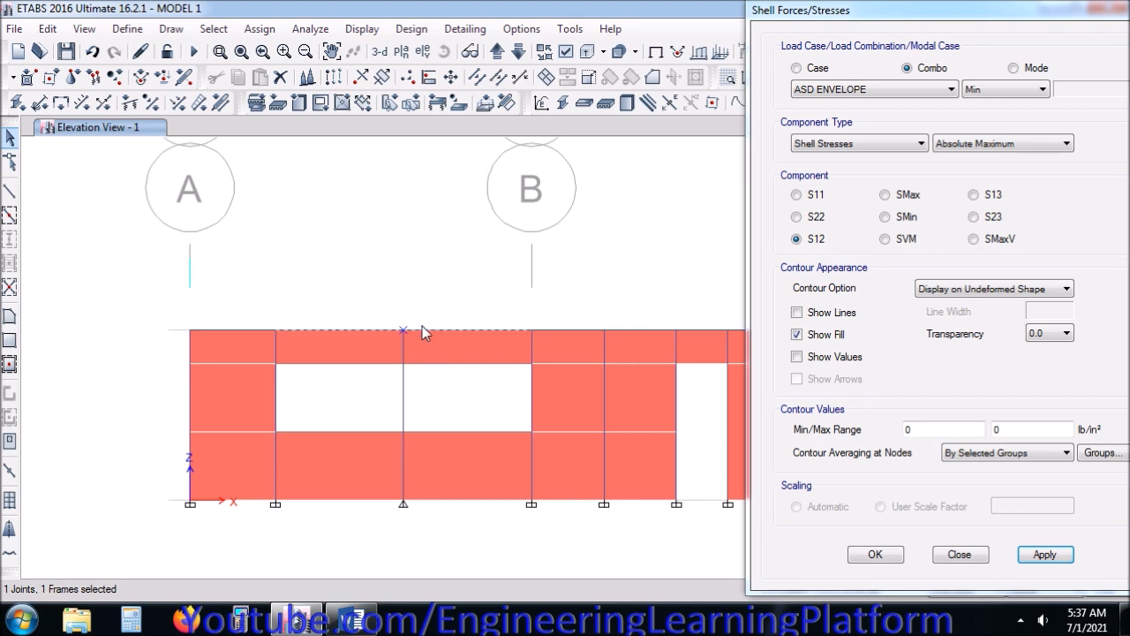
pyautogui.click(478, 76)
pyautogui.click(250, 420)
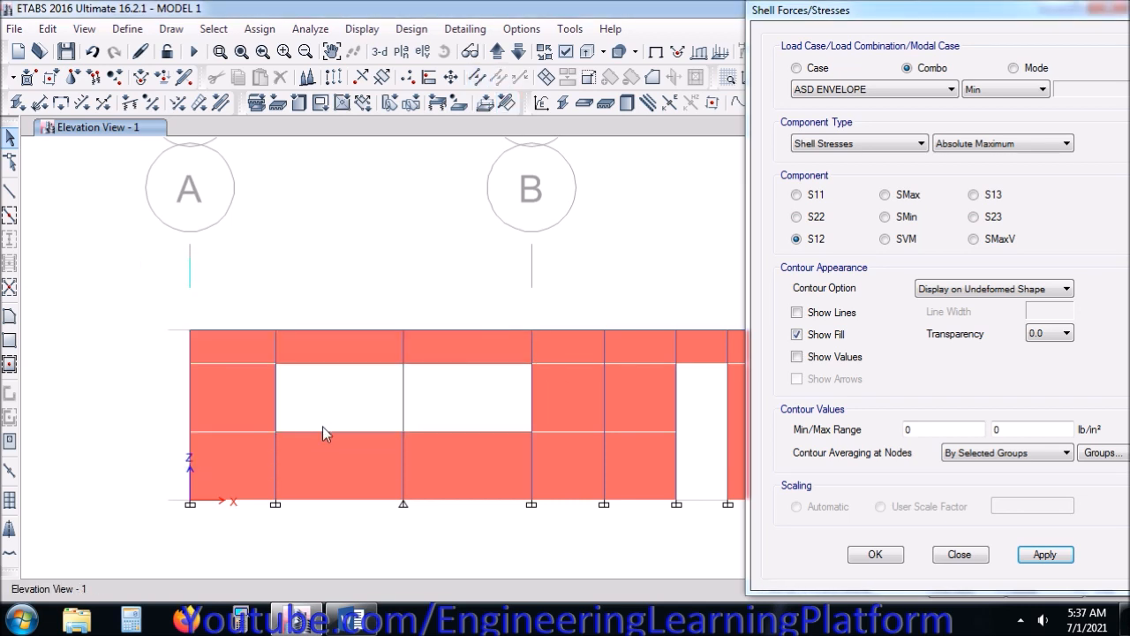
pyautogui.click(435, 430)
pyautogui.click(425, 429)
# Assign fully fixed restraints, with all translations and rotations restrained, to the base joint of the vertical frame at the wide opening.
pyautogui.scroll(-3, 263, 443)
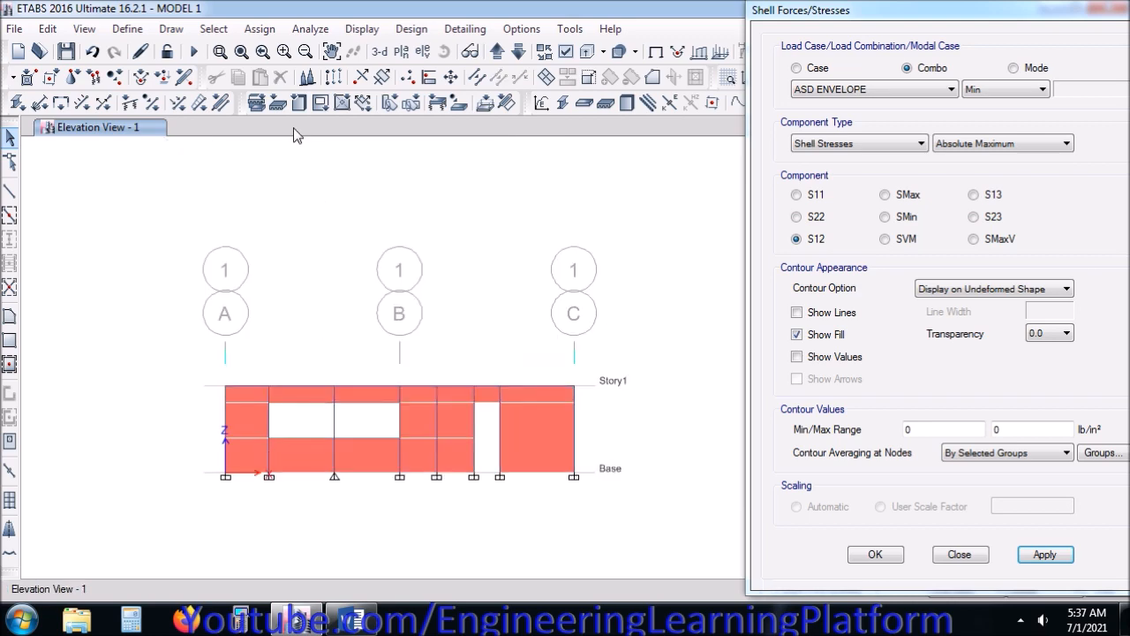
pyautogui.click(379, 51)
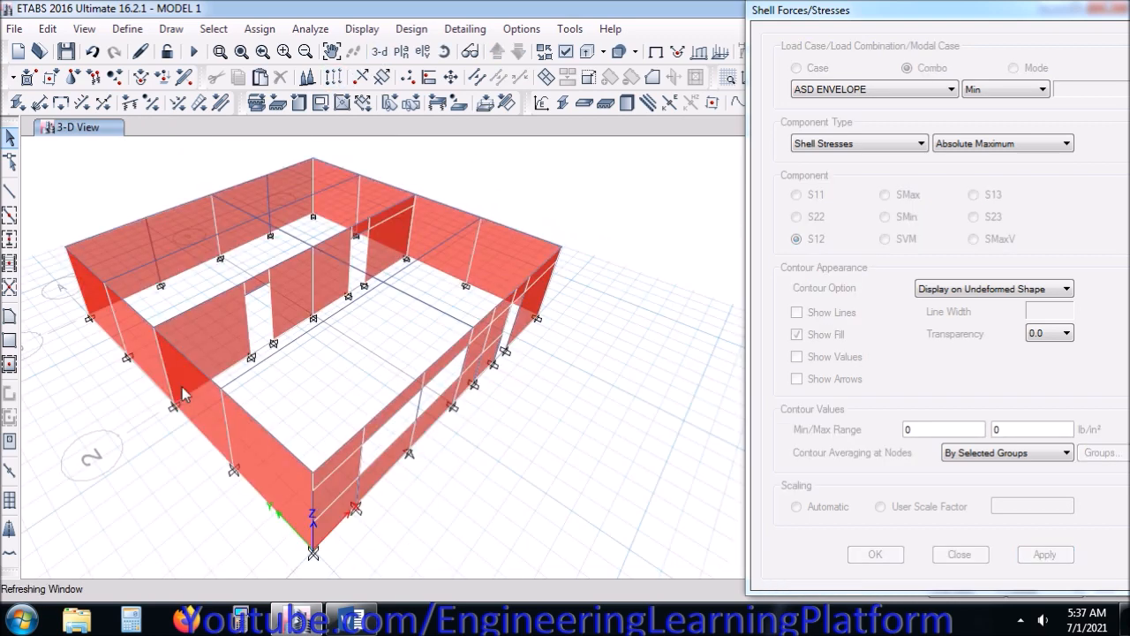
pyautogui.click(409, 452)
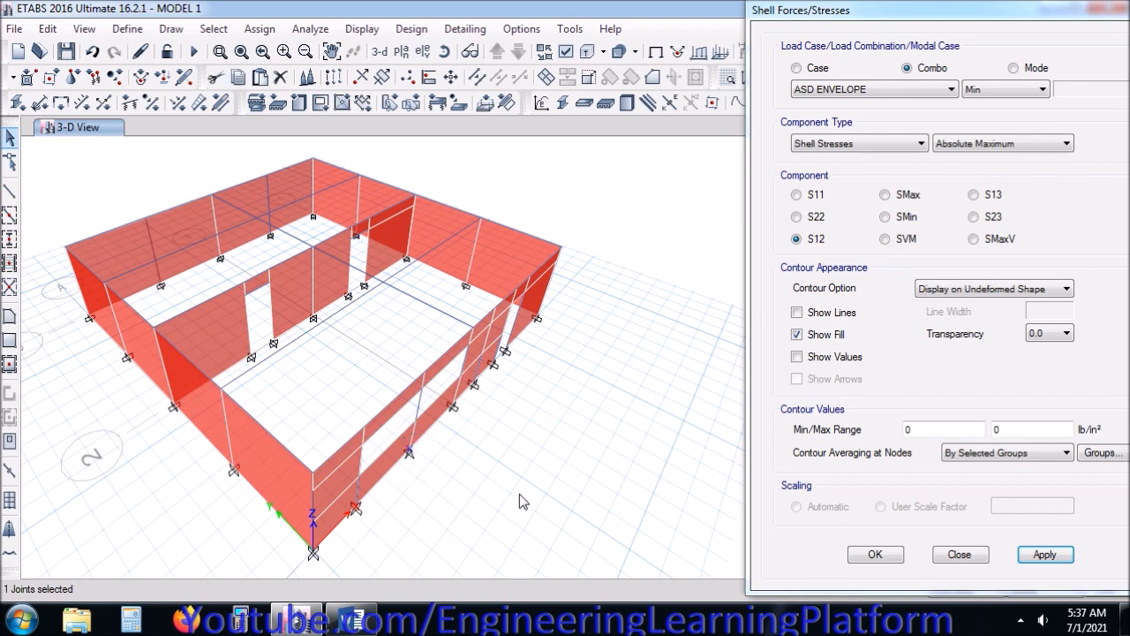
pyautogui.click(260, 29)
pyautogui.moveTo(273, 50)
pyautogui.click(468, 50)
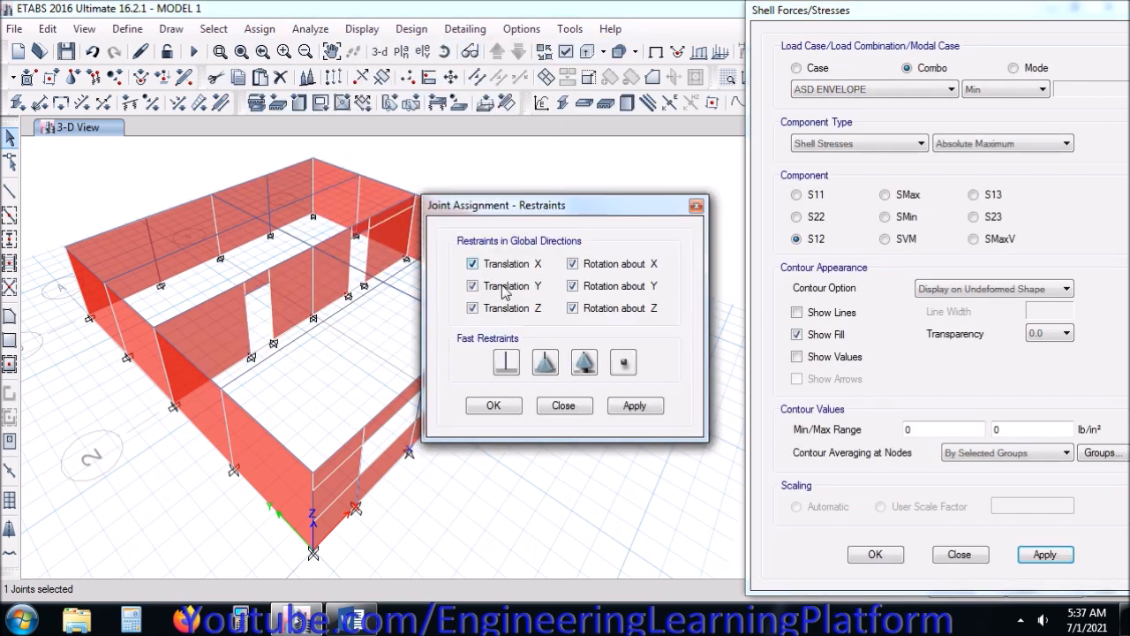
pyautogui.click(493, 405)
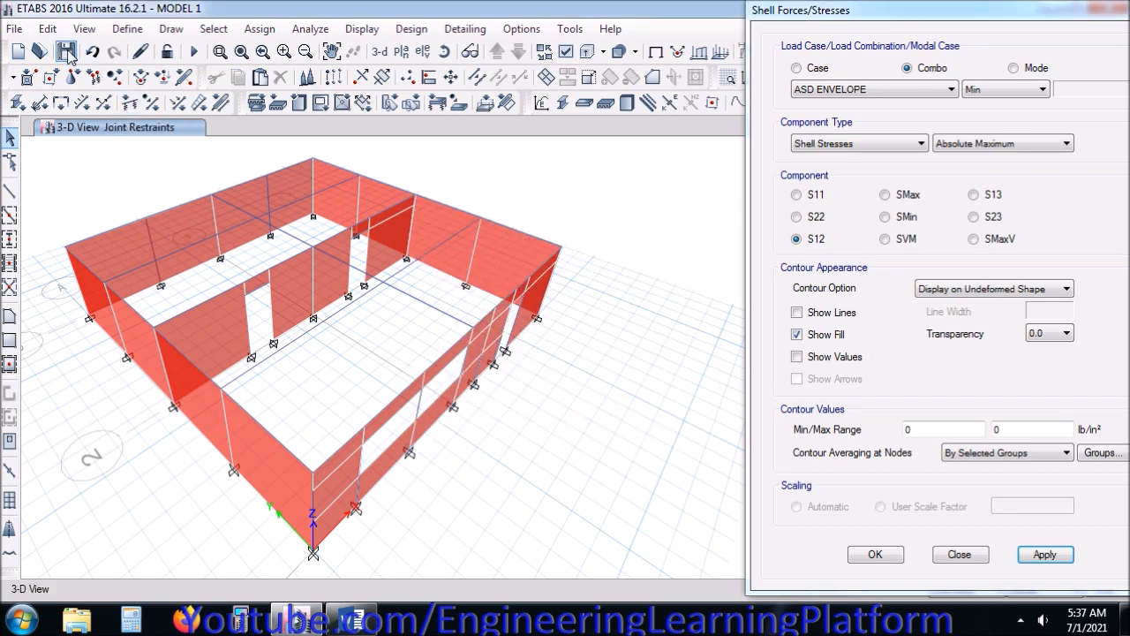
# Run the analysis and display the S12 shell stress contours for ASD ENVELOPE Min with the Absolute Maximum option.
pyautogui.click(193, 51)
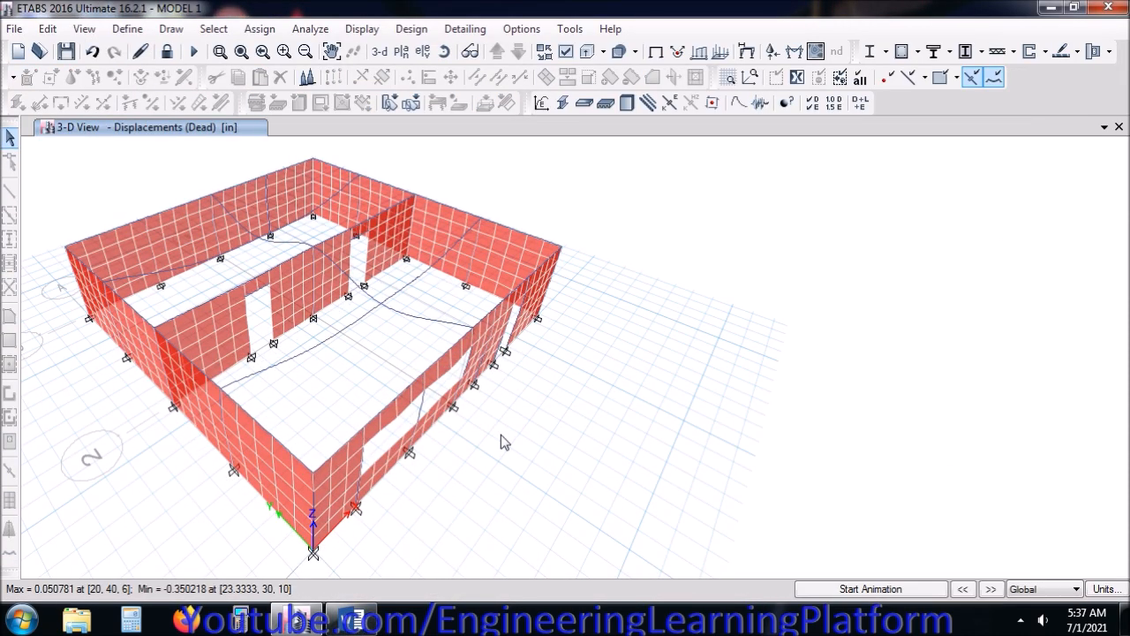
pyautogui.click(809, 51)
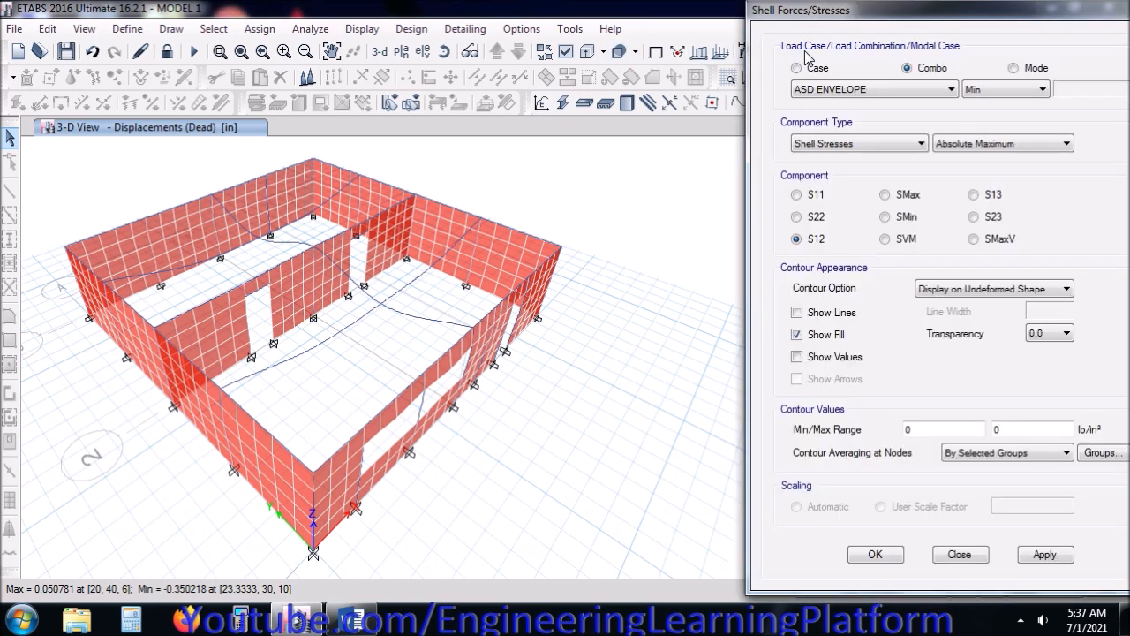
pyautogui.click(1053, 556)
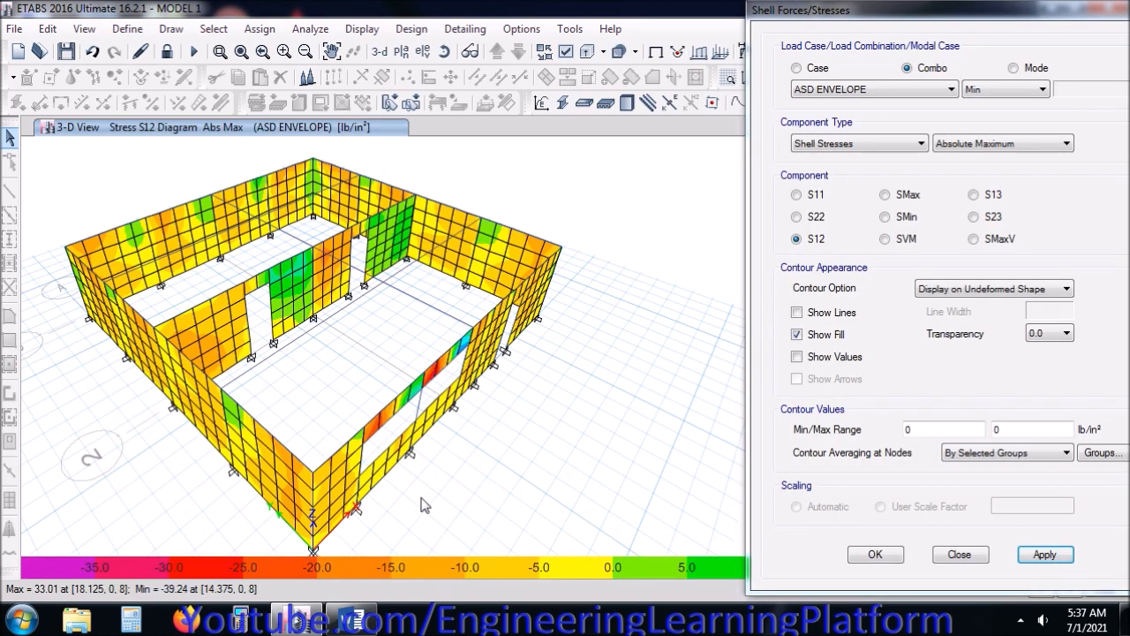
pyautogui.moveTo(435, 378)
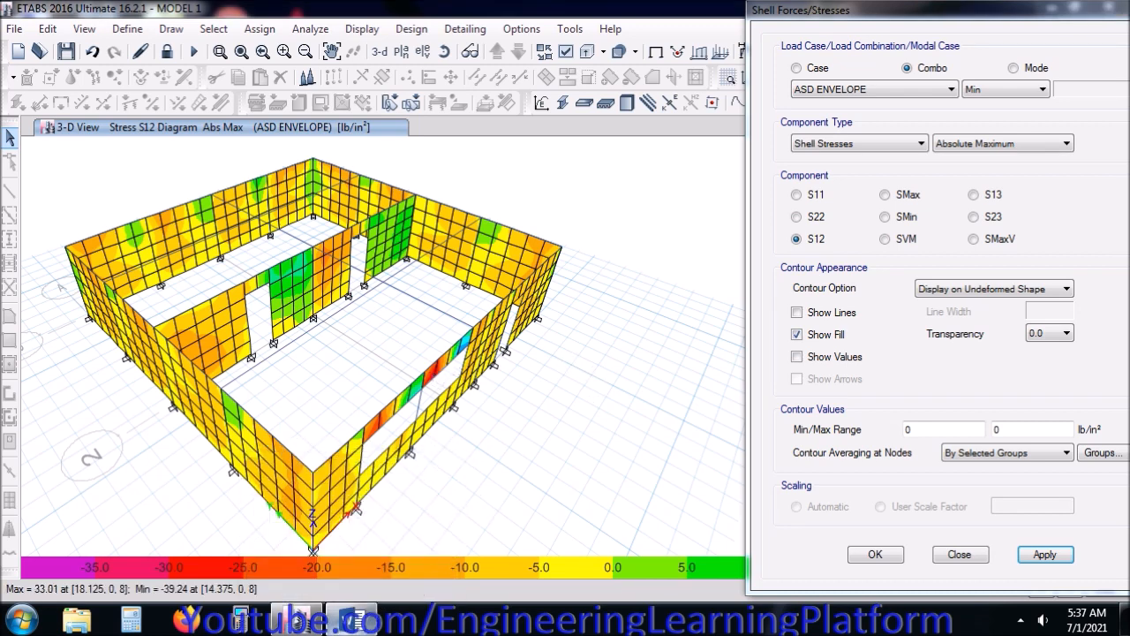
# Switch to the Word report and set the SHEAR row's maximum stress magnitude to 39.2 psi.
pyautogui.click(353, 618)
pyautogui.moveTo(723, 422); pyautogui.dragTo(624, 423)
pyautogui.write('39.2')
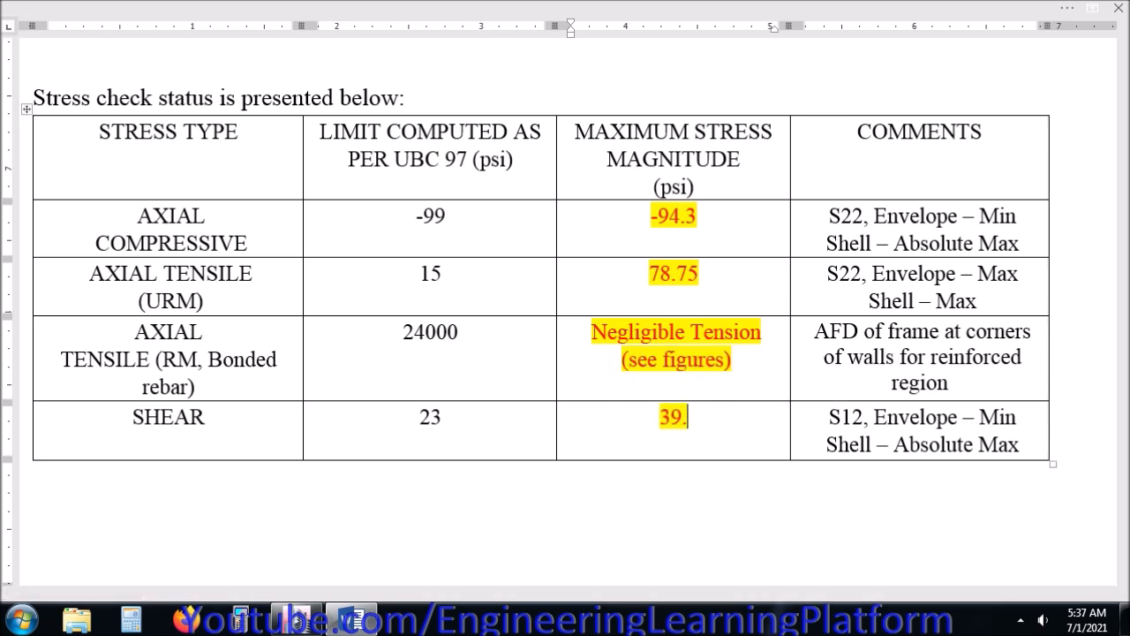